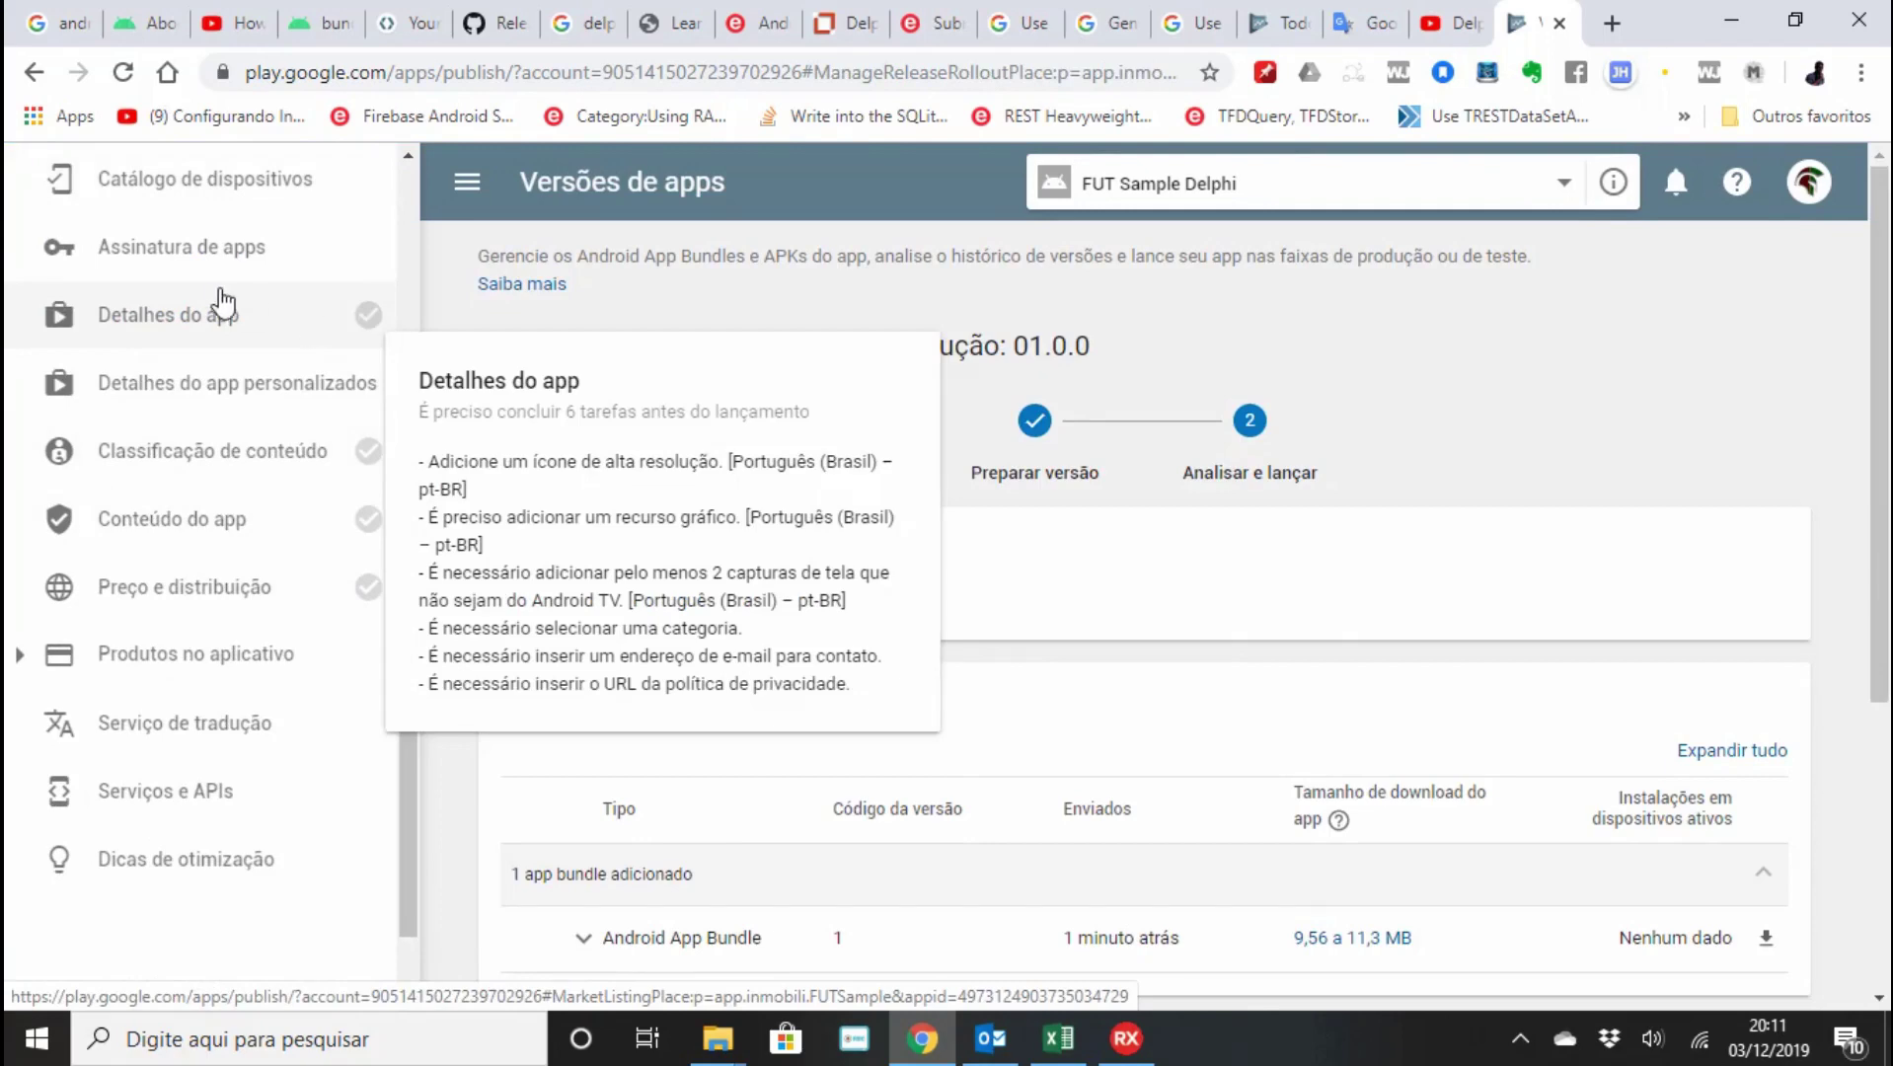
Go to the app's content rating page.
{"action": "left_click", "coordinate": [295, 456]}
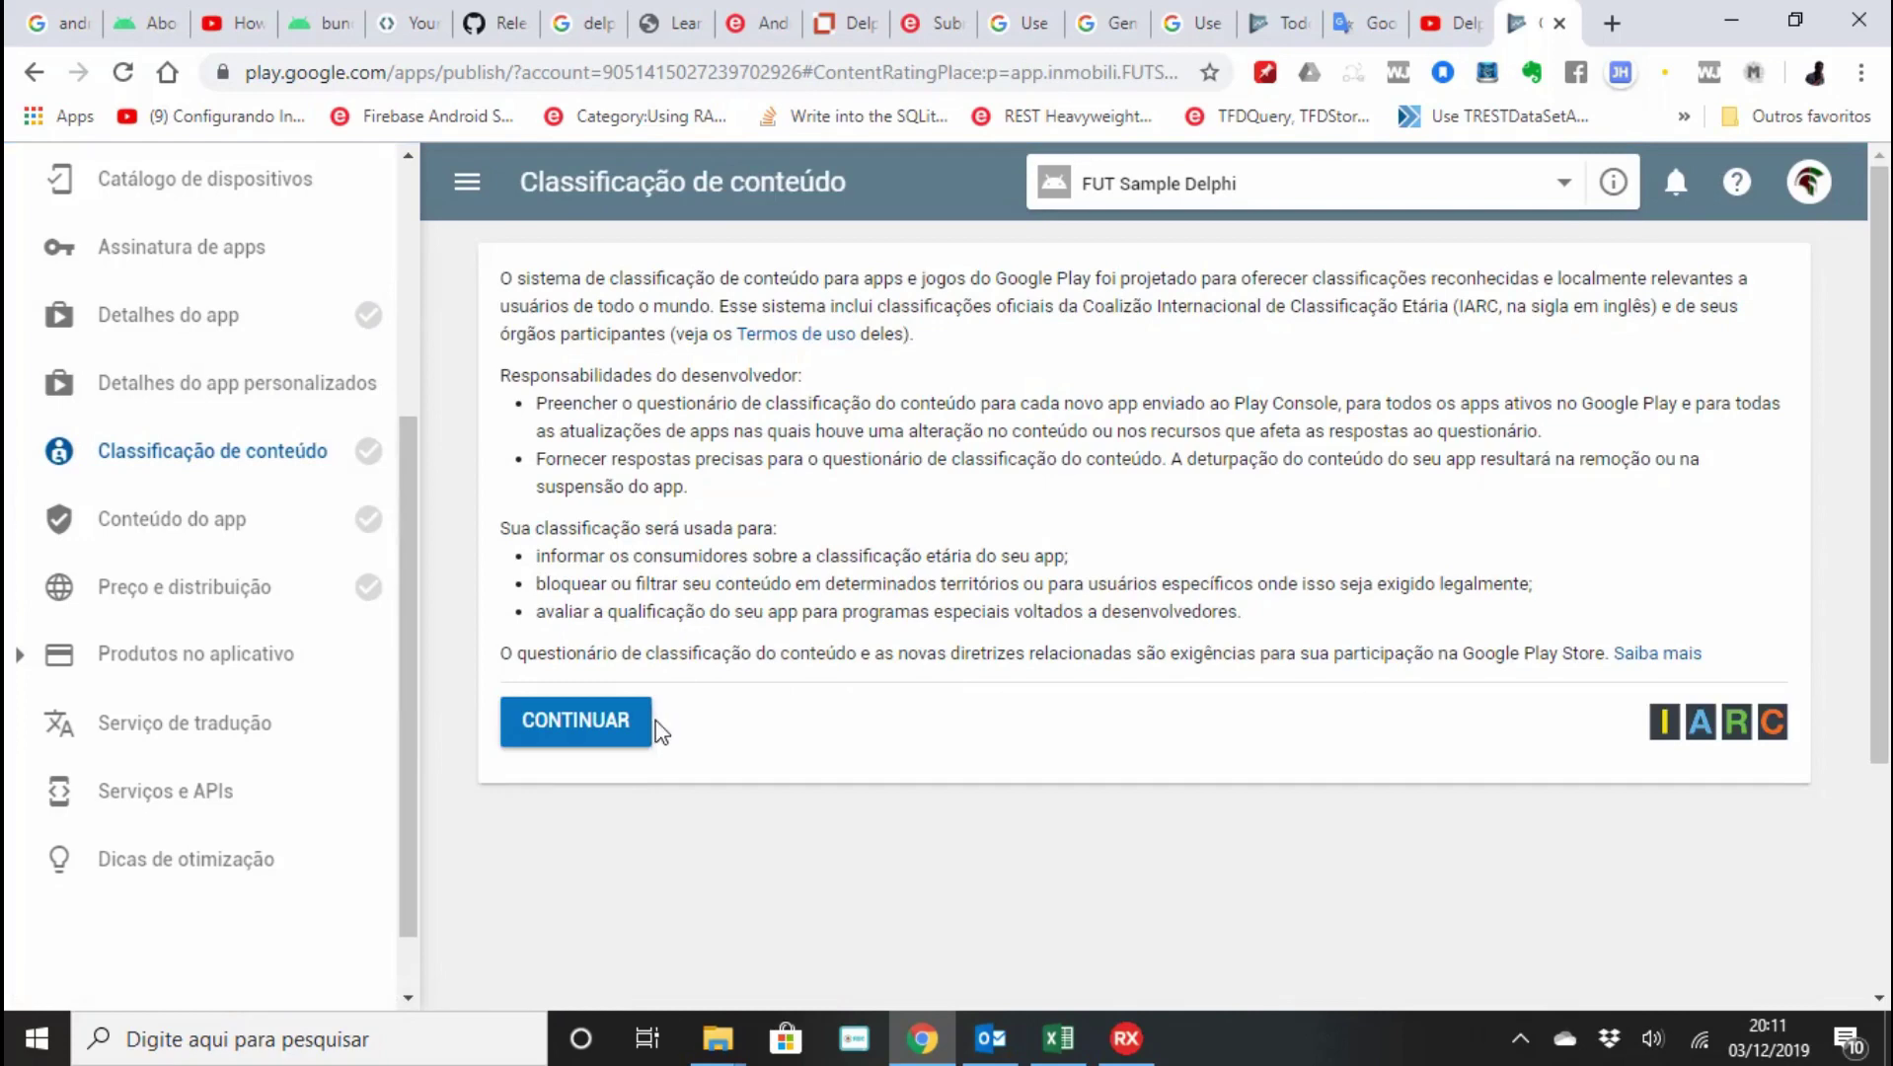
Start the content rating questionnaire and enter the contact e-mail address in both e-mail fields.
{"action": "left_click", "coordinate": [640, 732]}
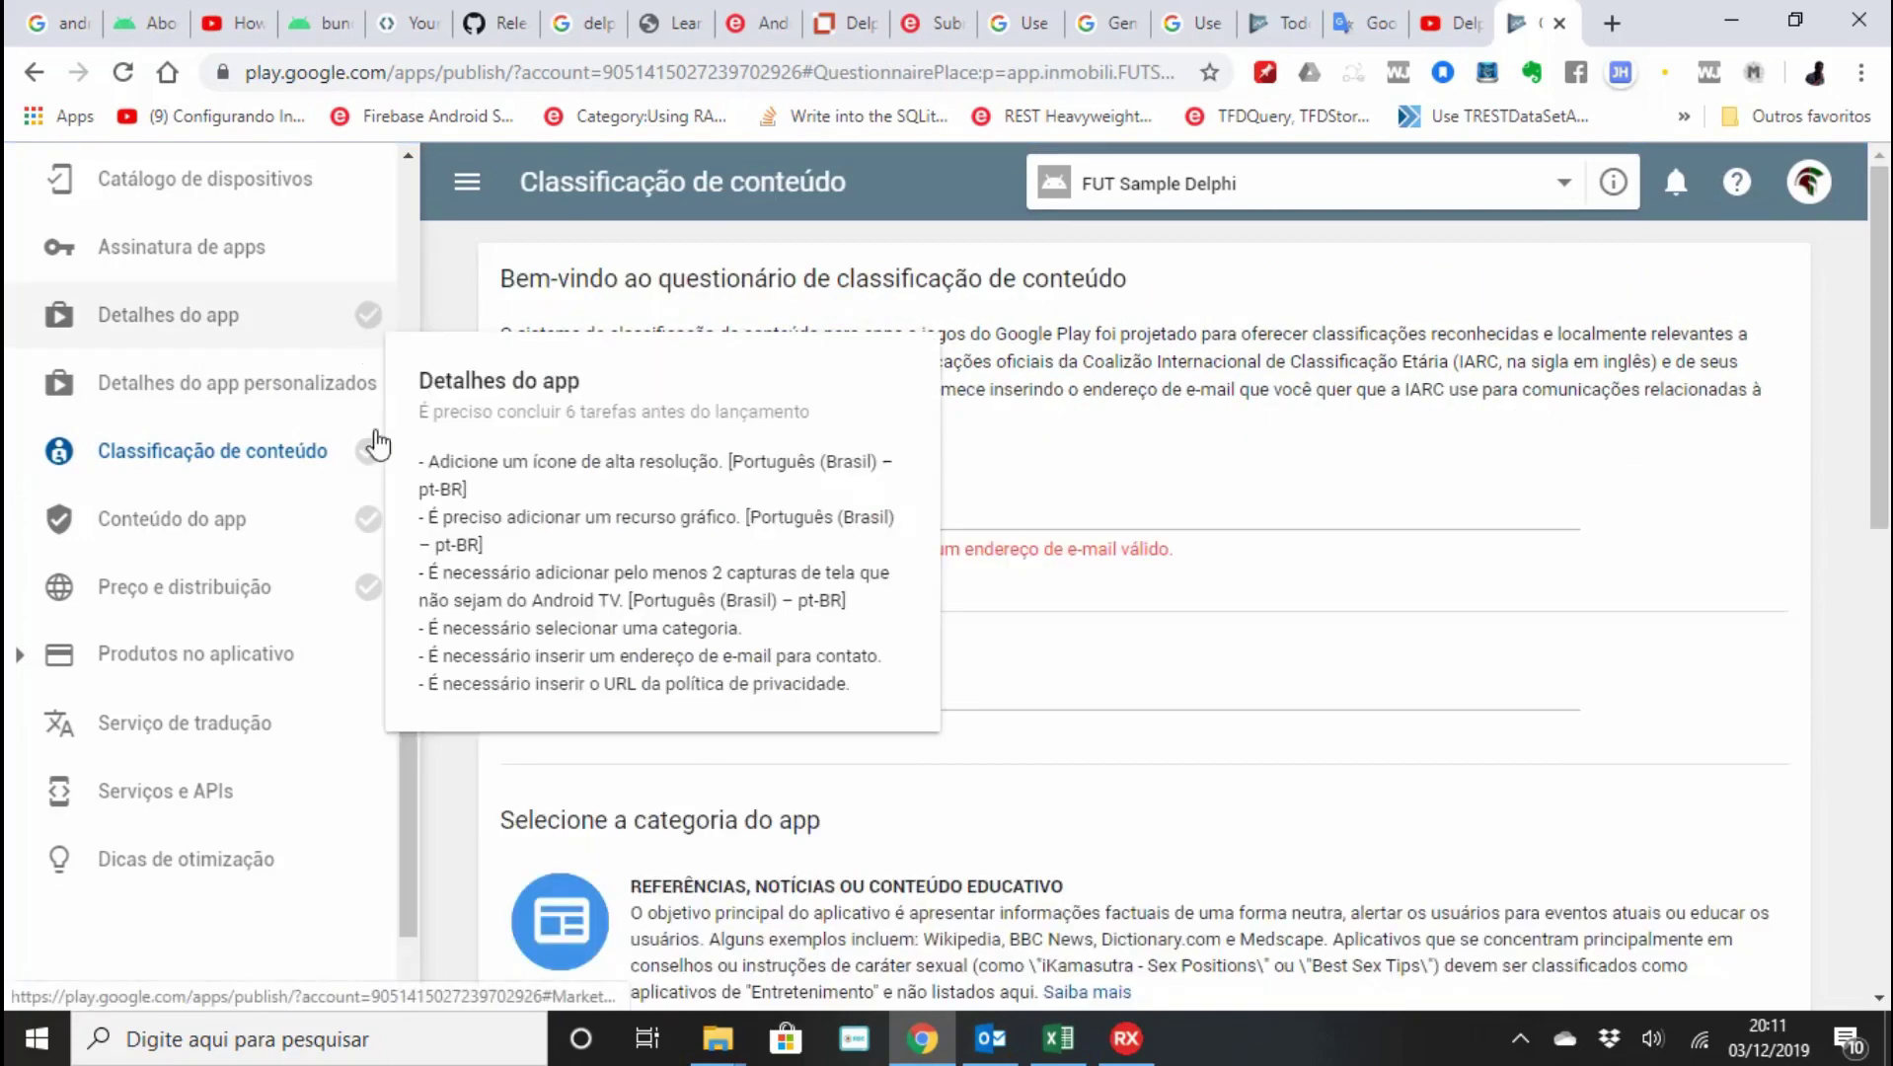
{"action": "left_click", "coordinate": [1043, 513]}
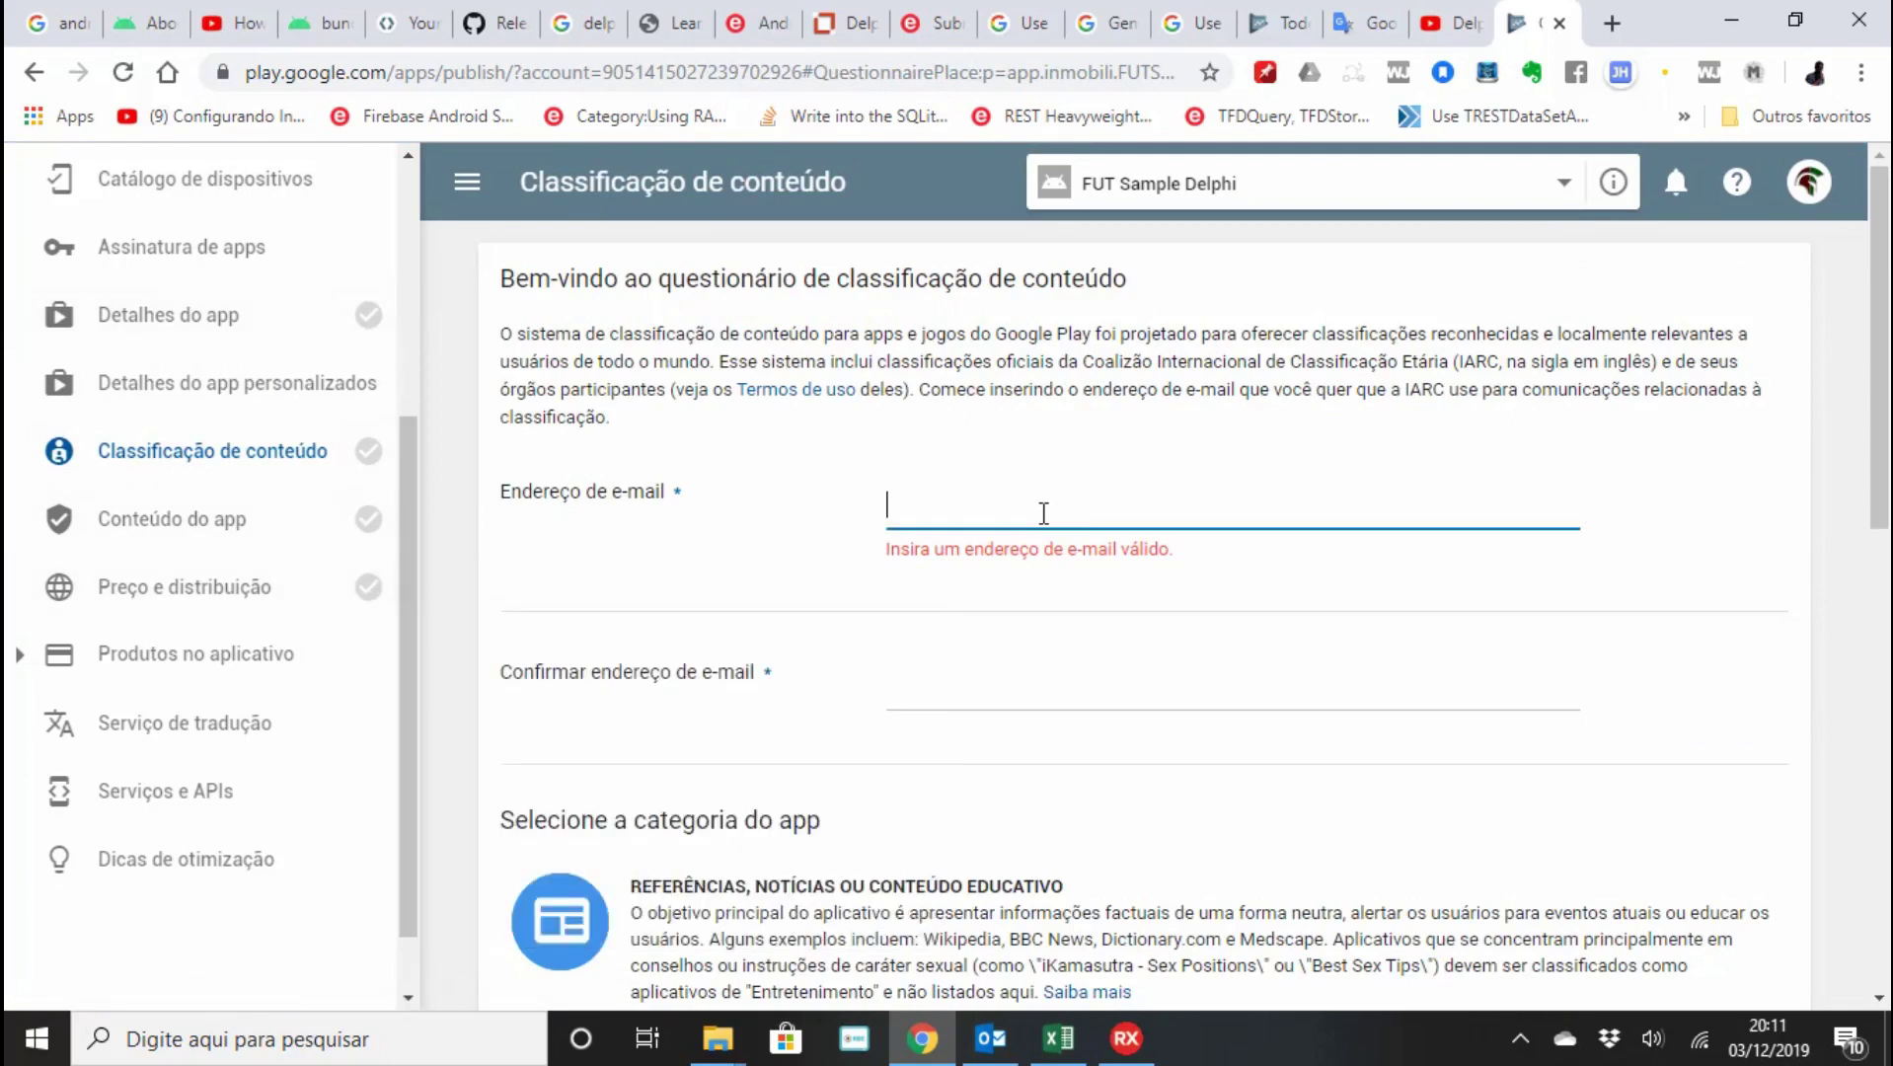
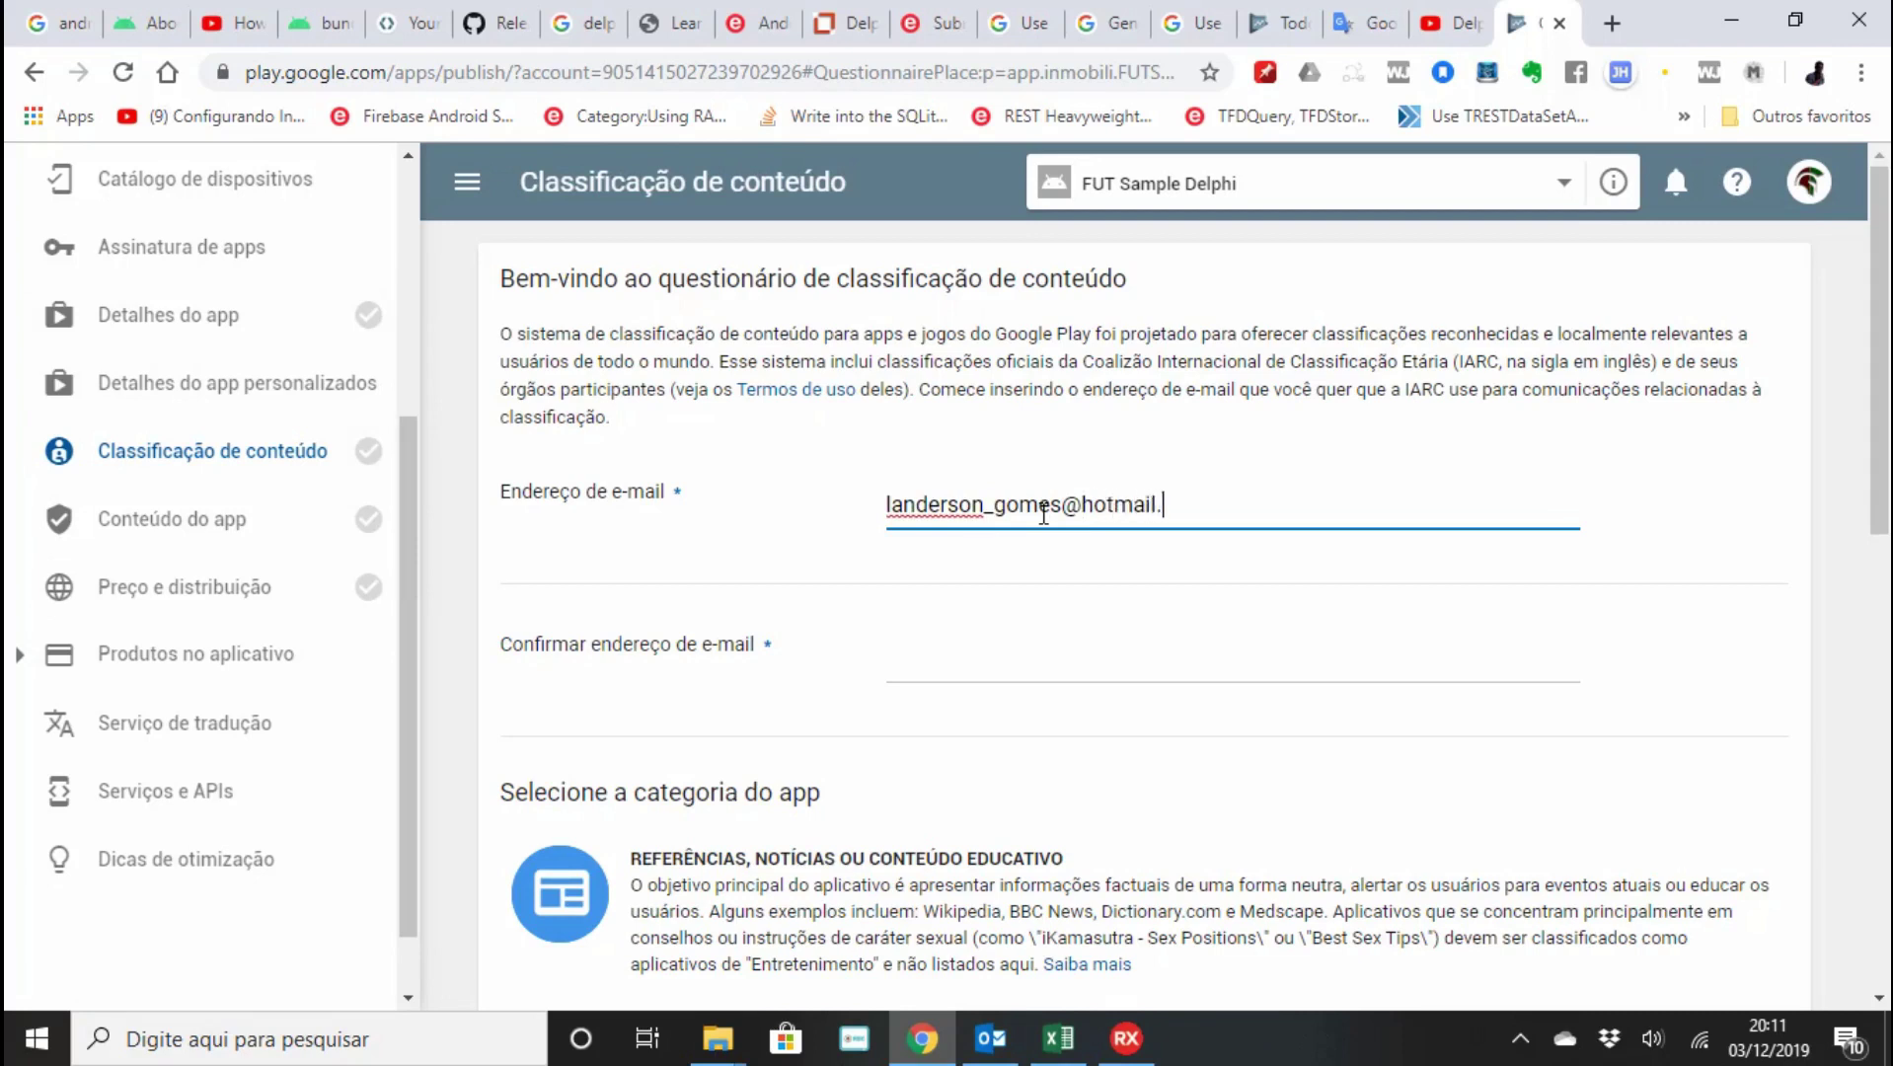
{"action": "key", "text": "Tab"}
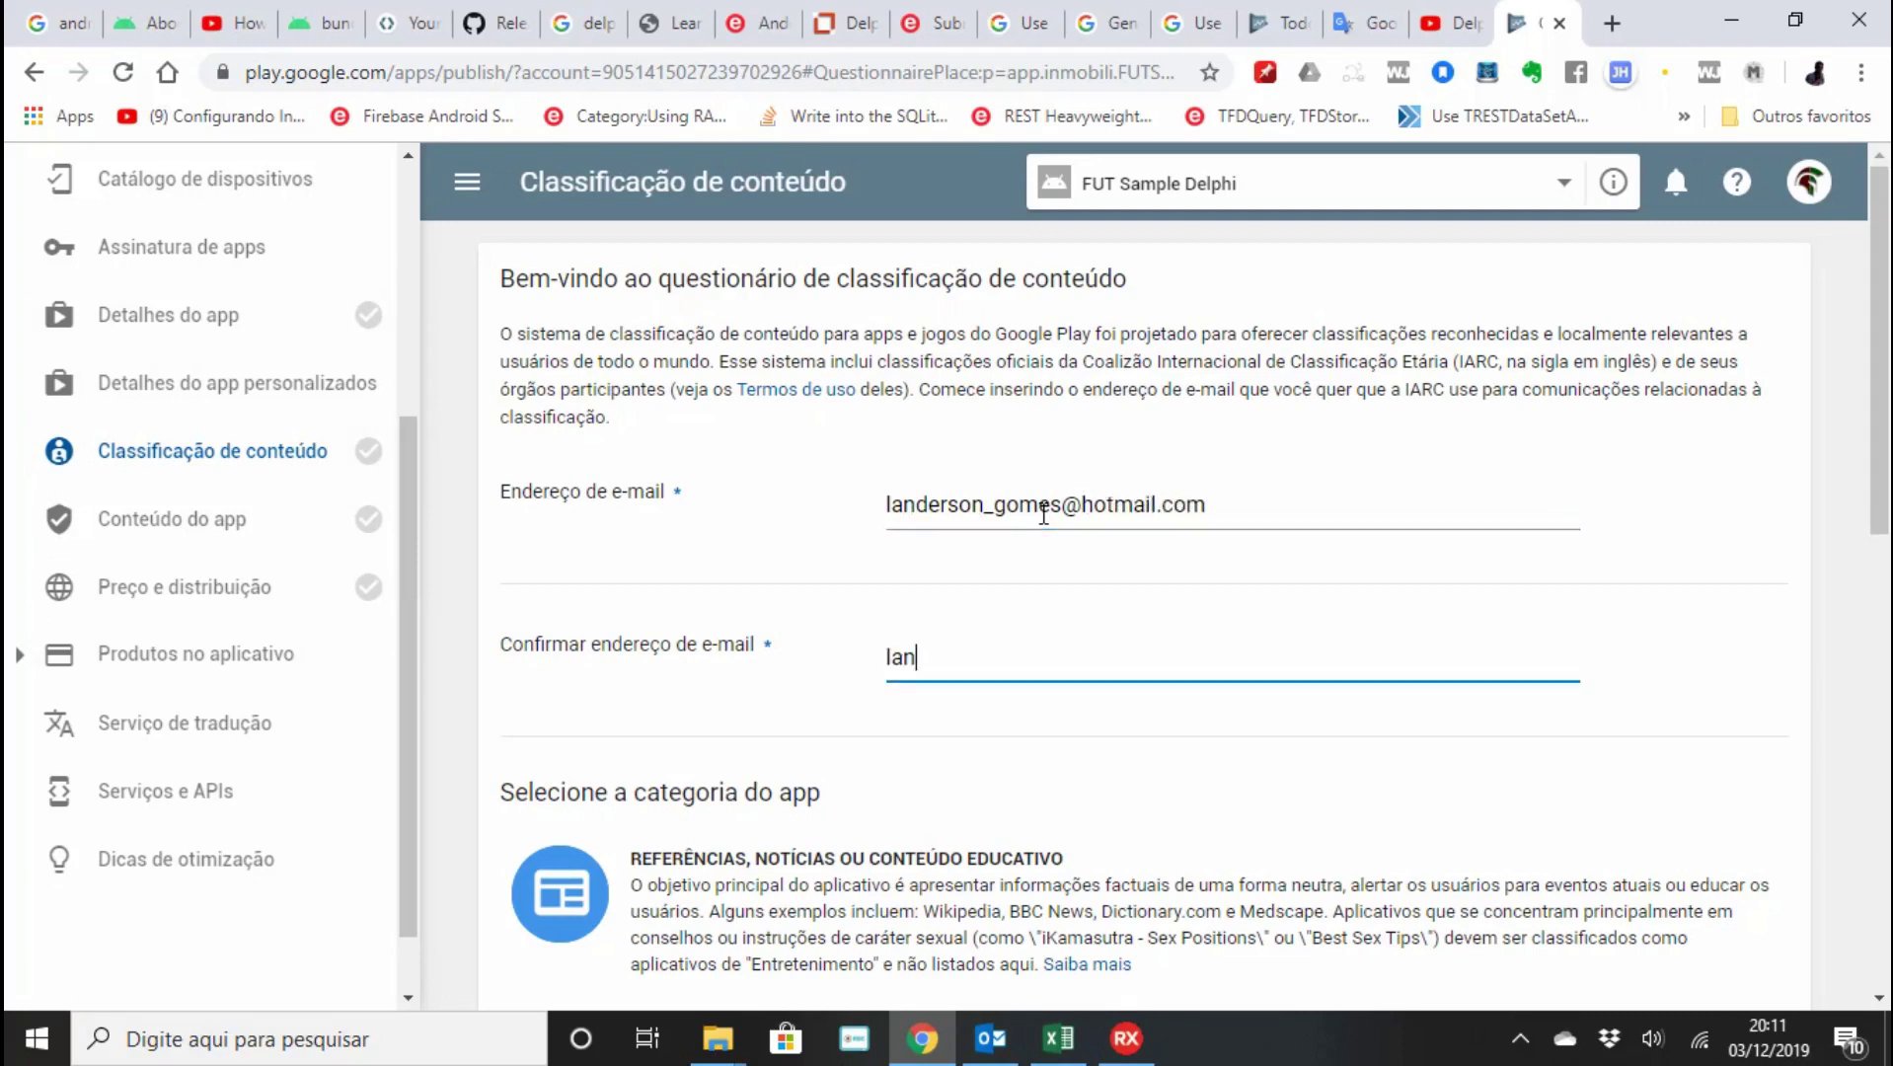
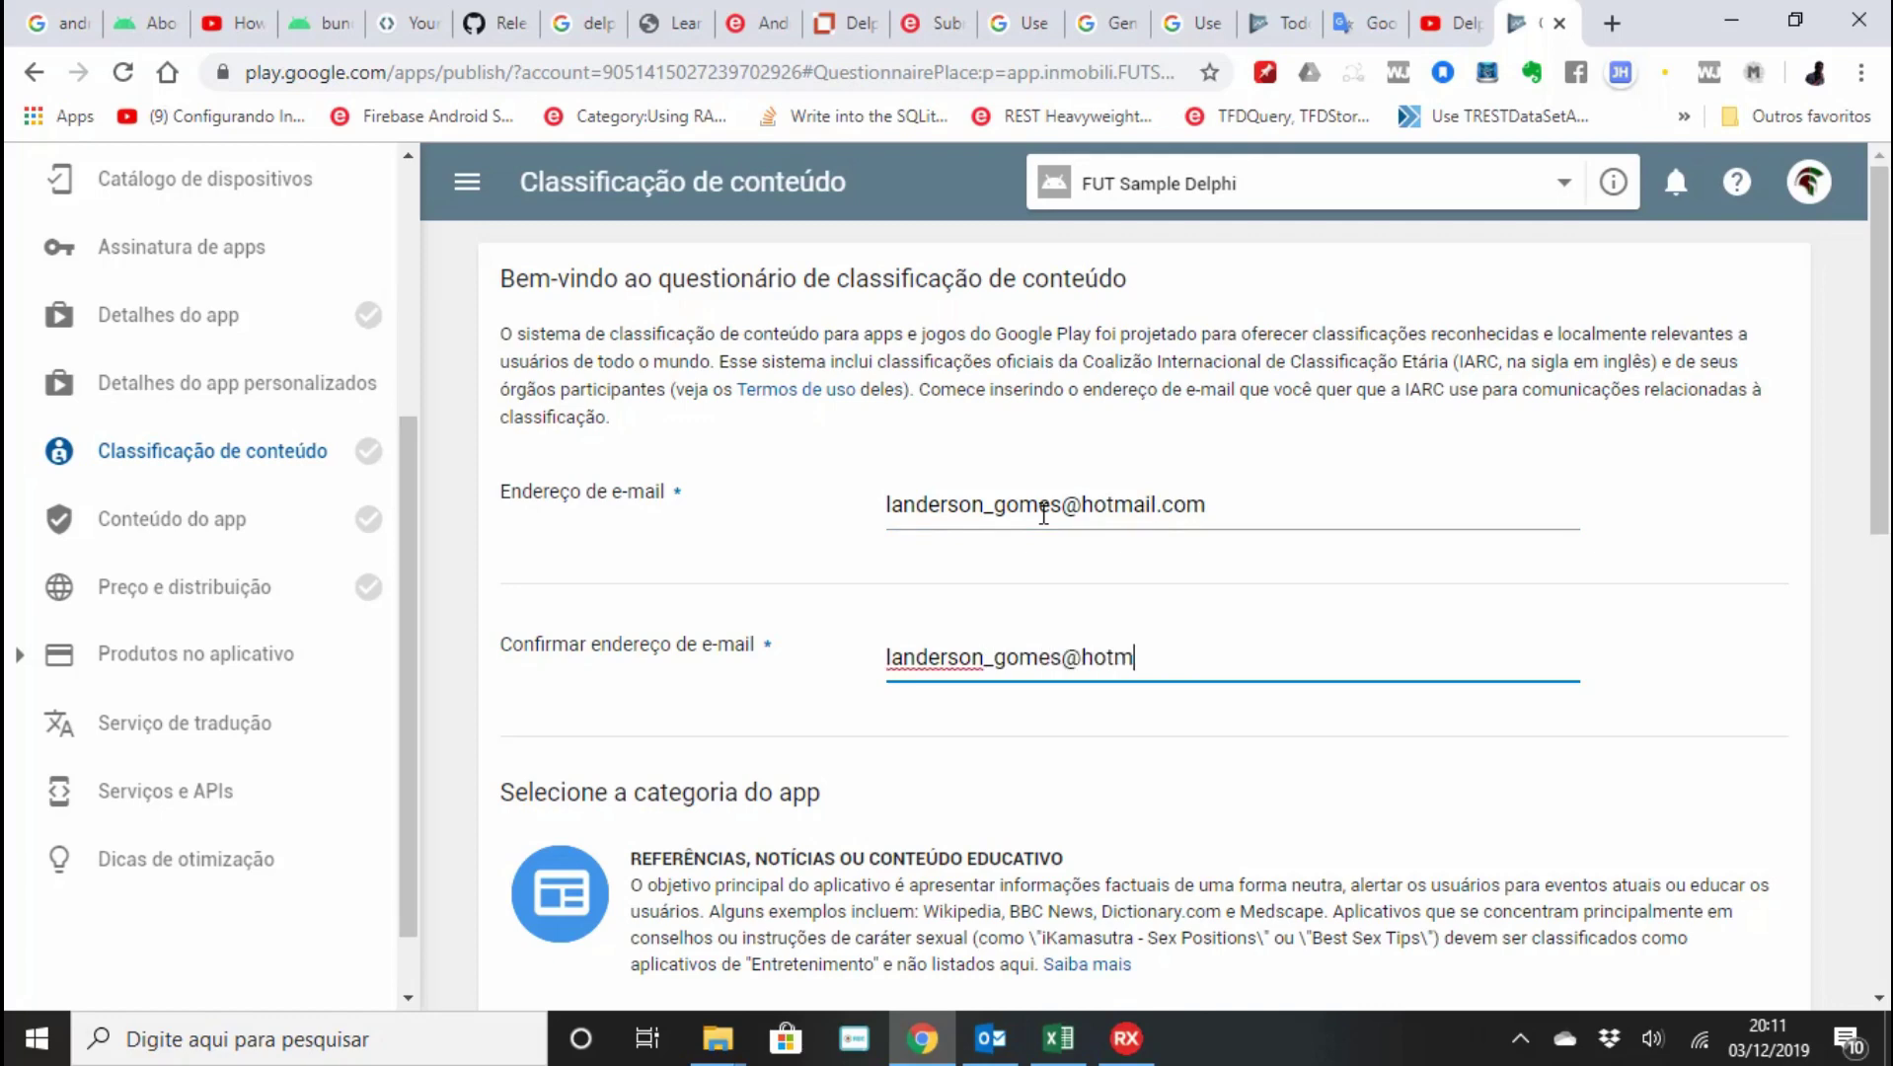
Set the category to Utilitário and answer Não on violence, sexual content and offensive language.
{"action": "scroll", "coordinate": [1184, 769], "scroll_direction": "down", "scroll_amount": 5}
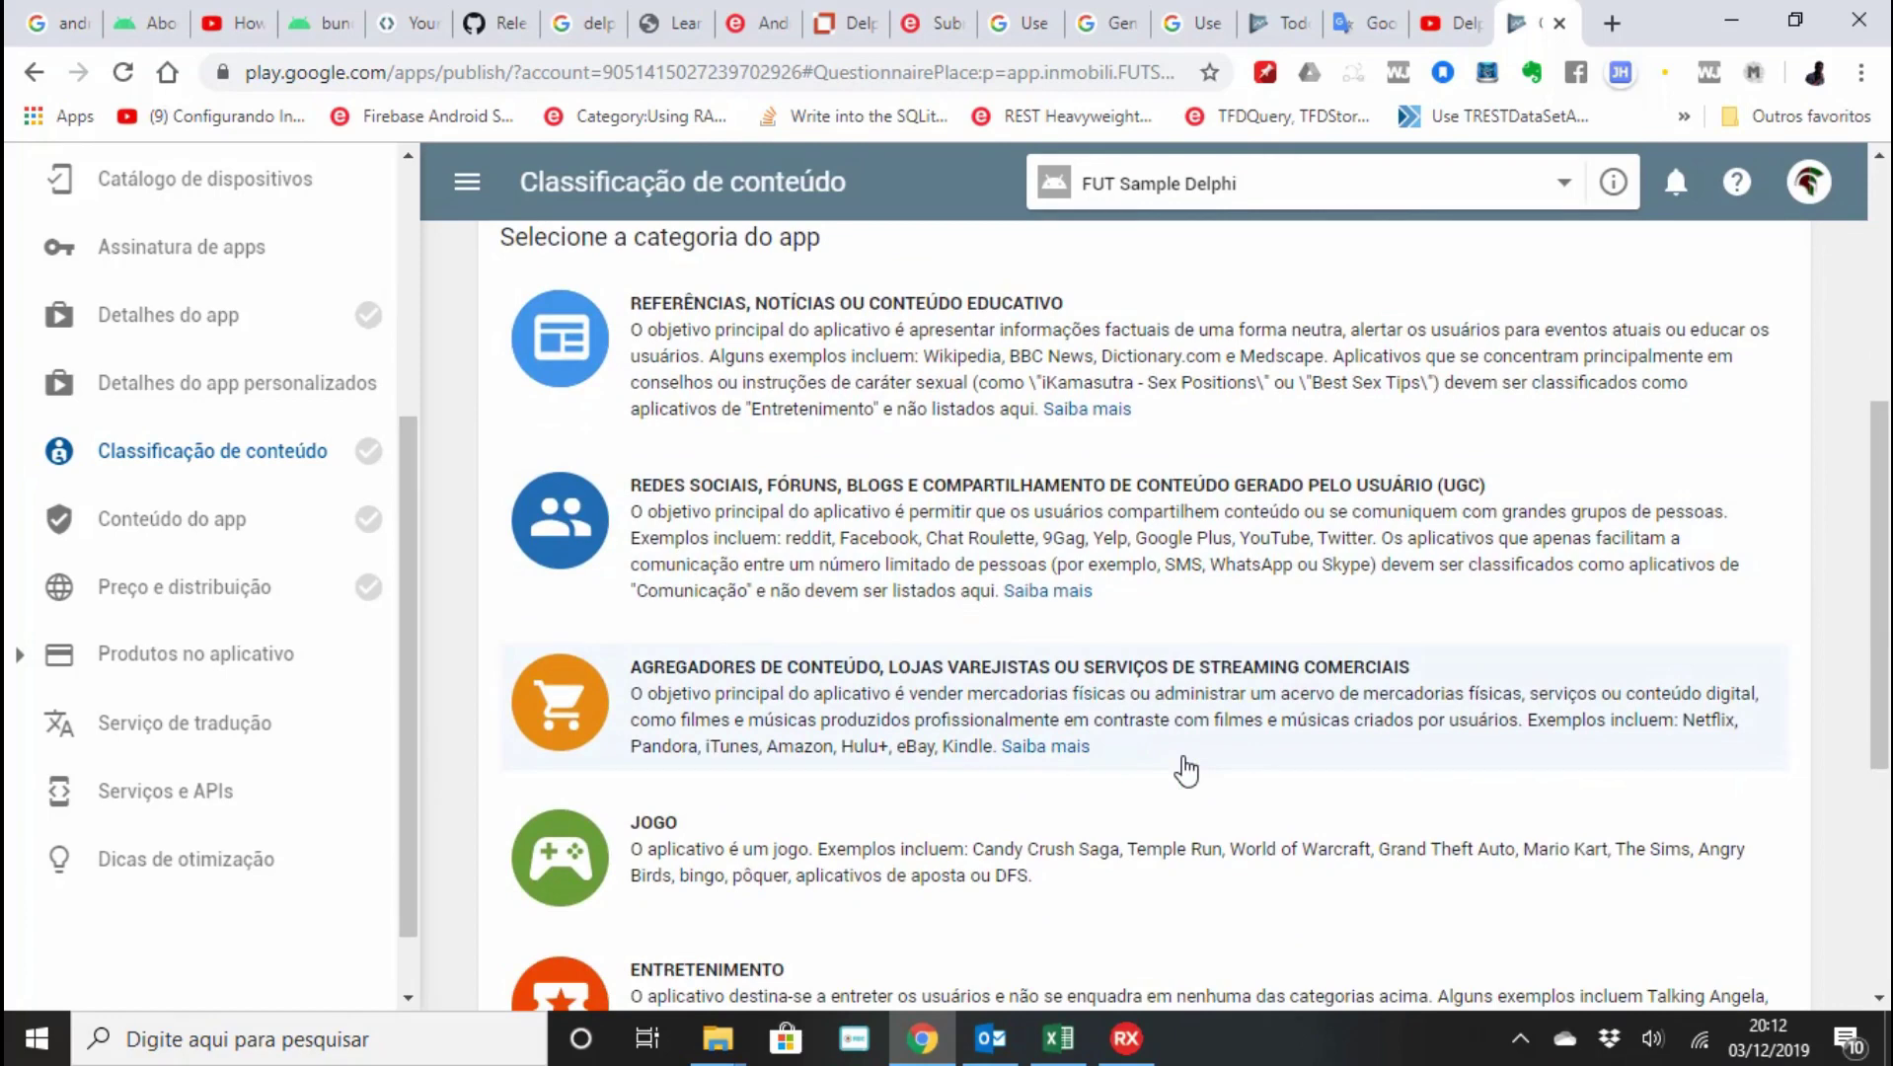
{"action": "scroll", "coordinate": [1185, 769], "scroll_direction": "down", "scroll_amount": 3}
{"action": "scroll", "coordinate": [1187, 768], "scroll_direction": "down", "scroll_amount": 2}
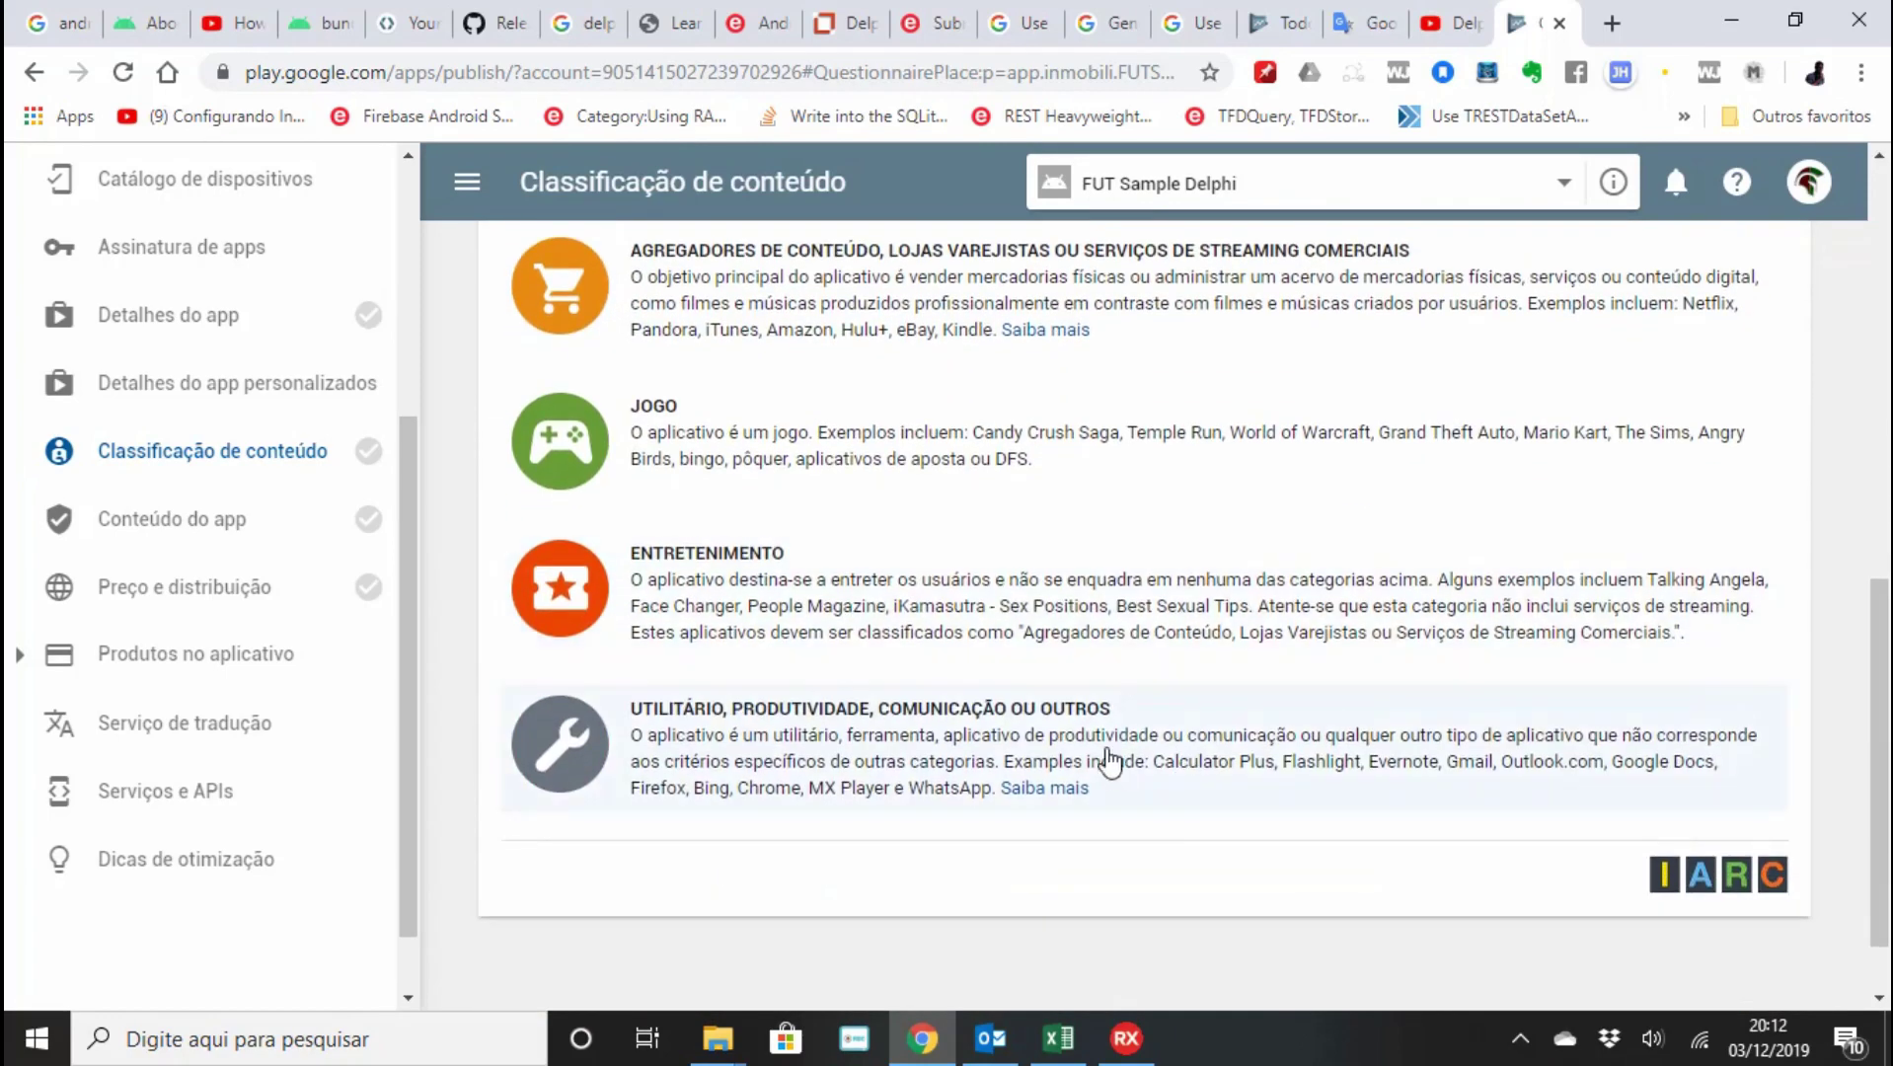
{"action": "left_click", "coordinate": [1107, 761]}
{"action": "scroll", "coordinate": [594, 514], "scroll_direction": "up", "scroll_amount": 1}
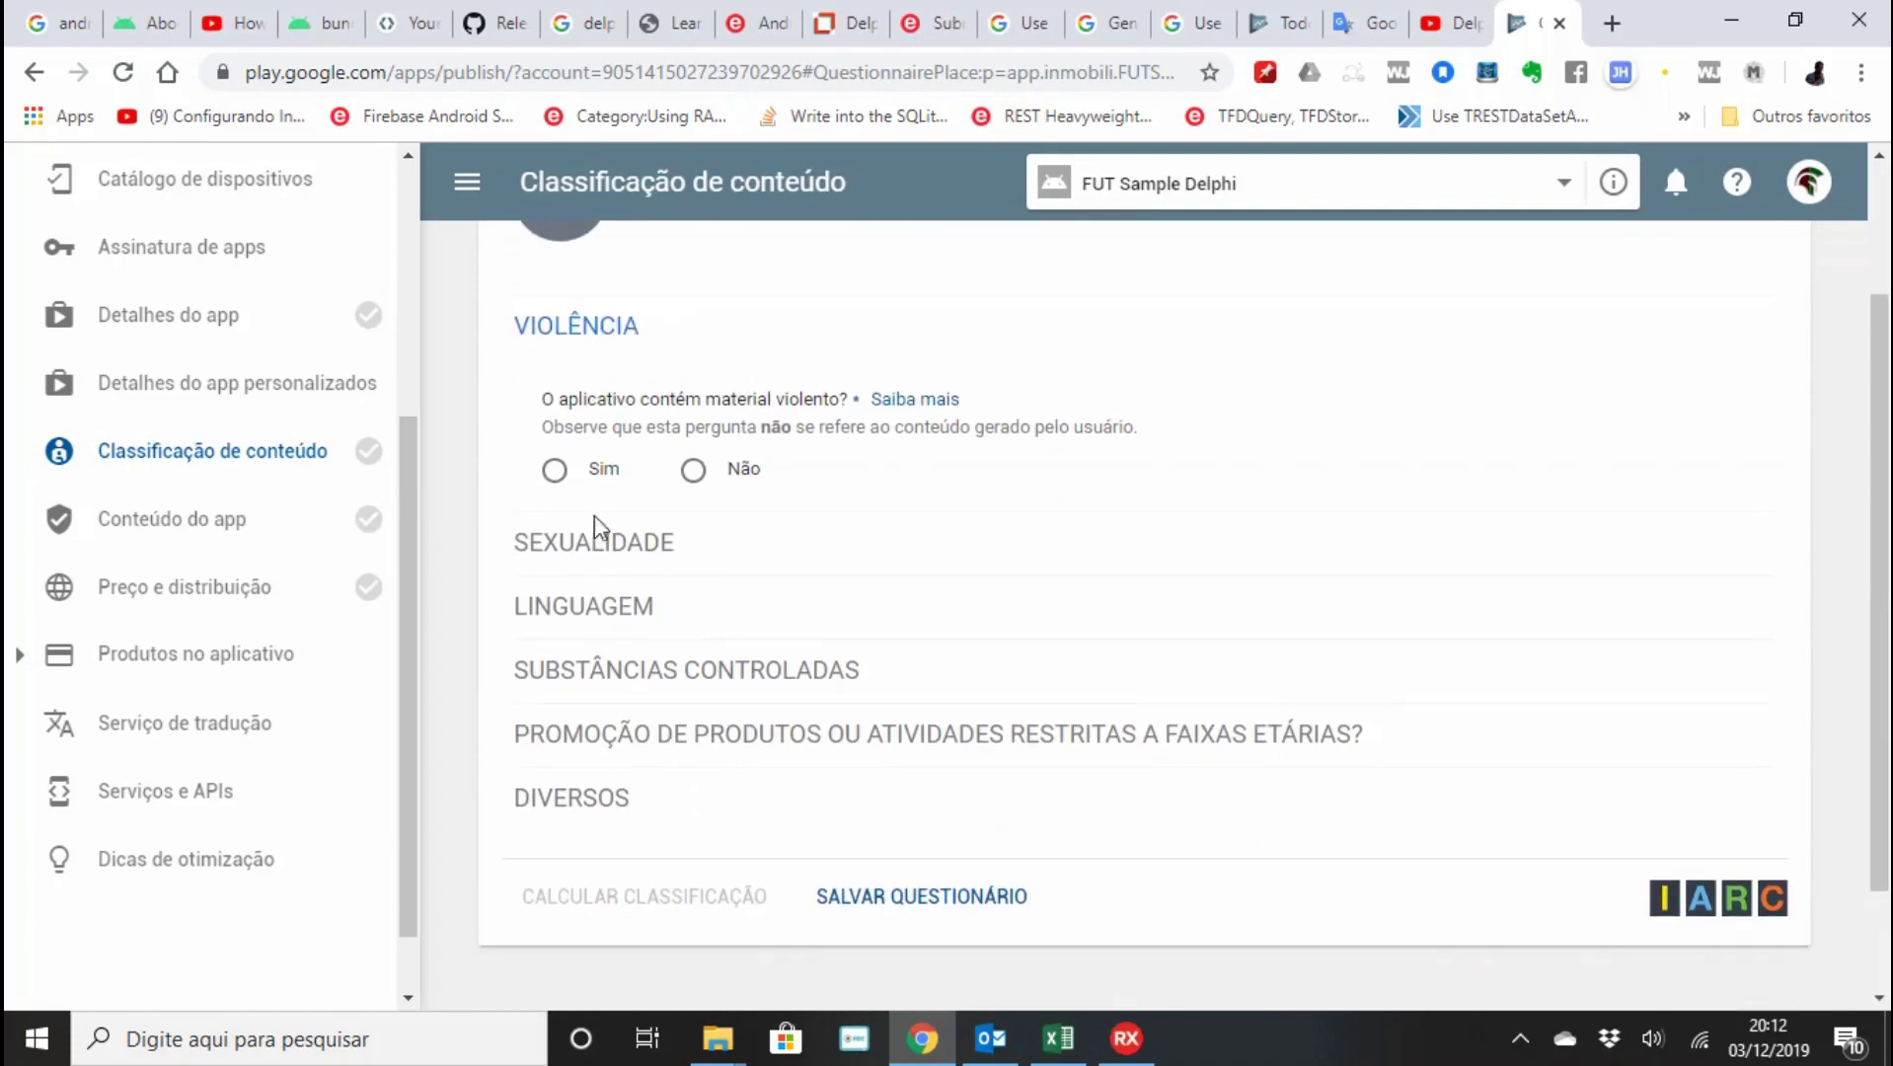
{"action": "left_click", "coordinate": [693, 470]}
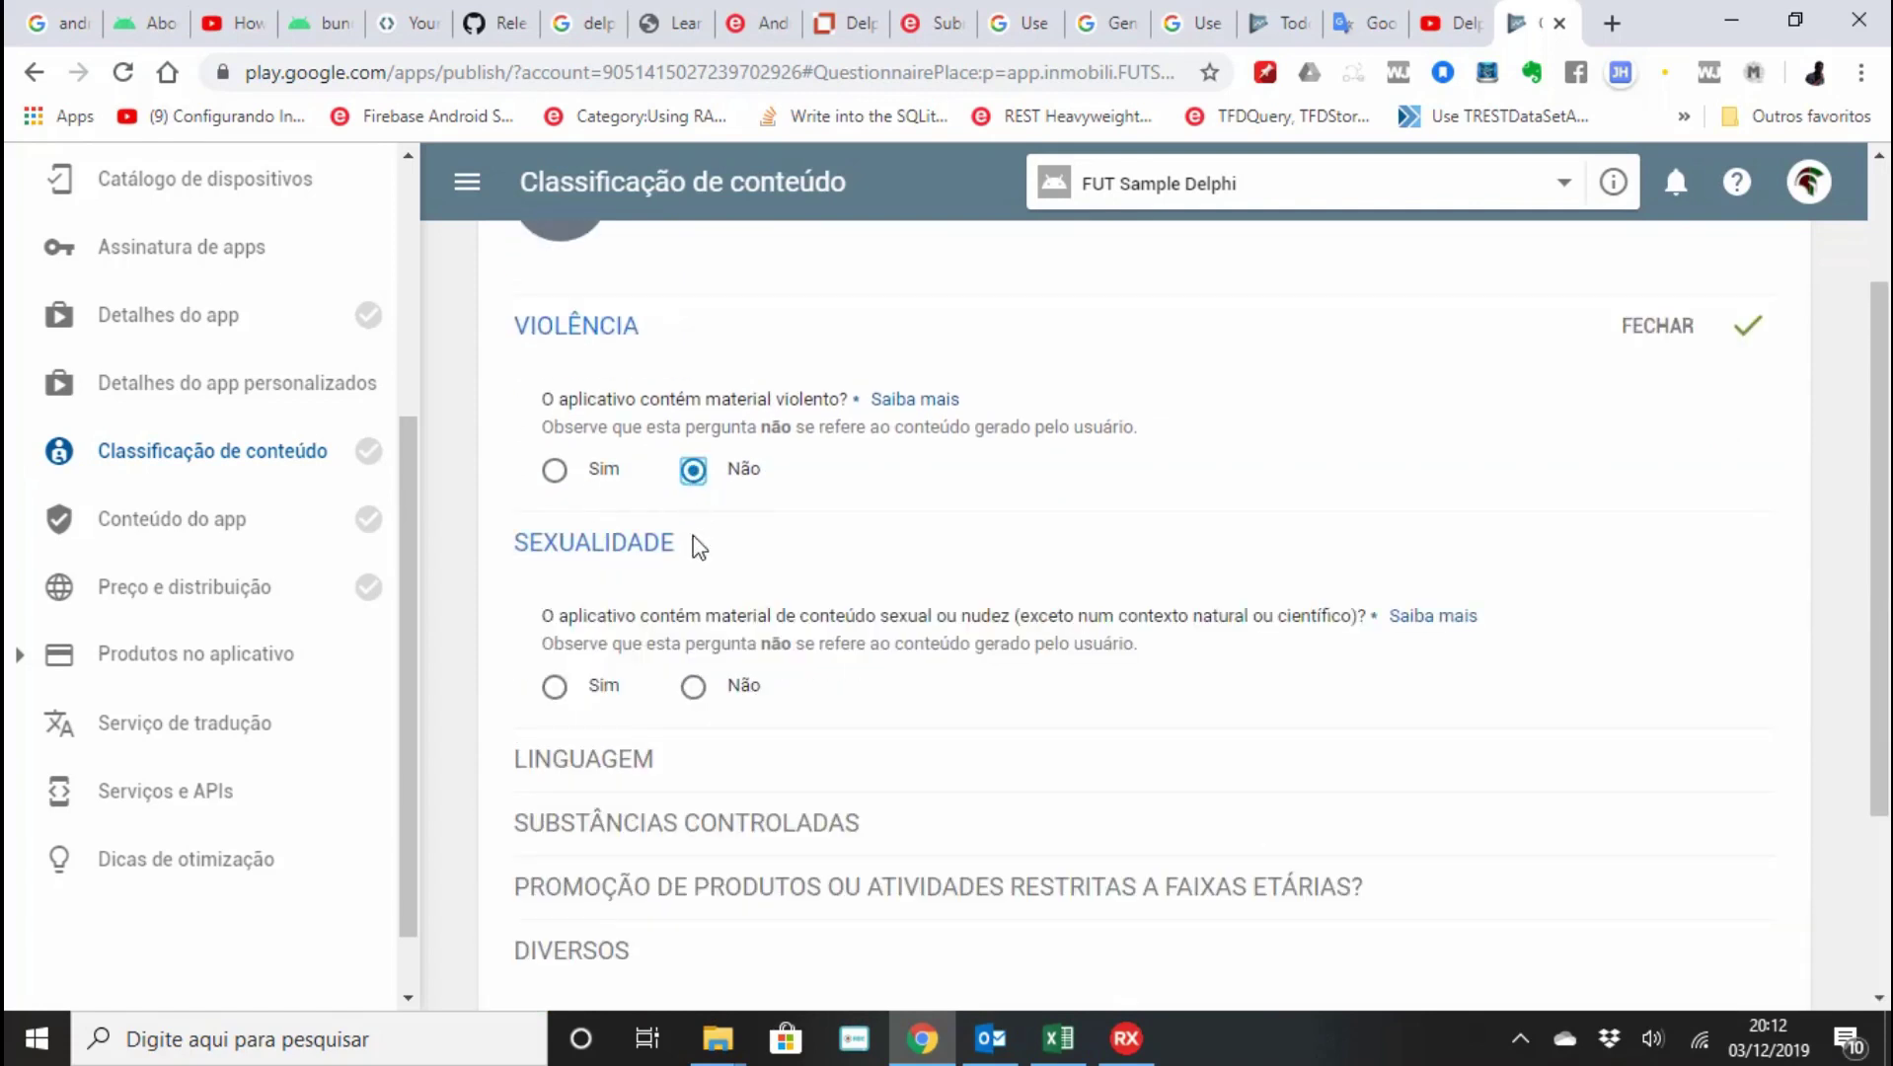
{"action": "left_click", "coordinate": [692, 687]}
{"action": "left_click", "coordinate": [693, 902]}
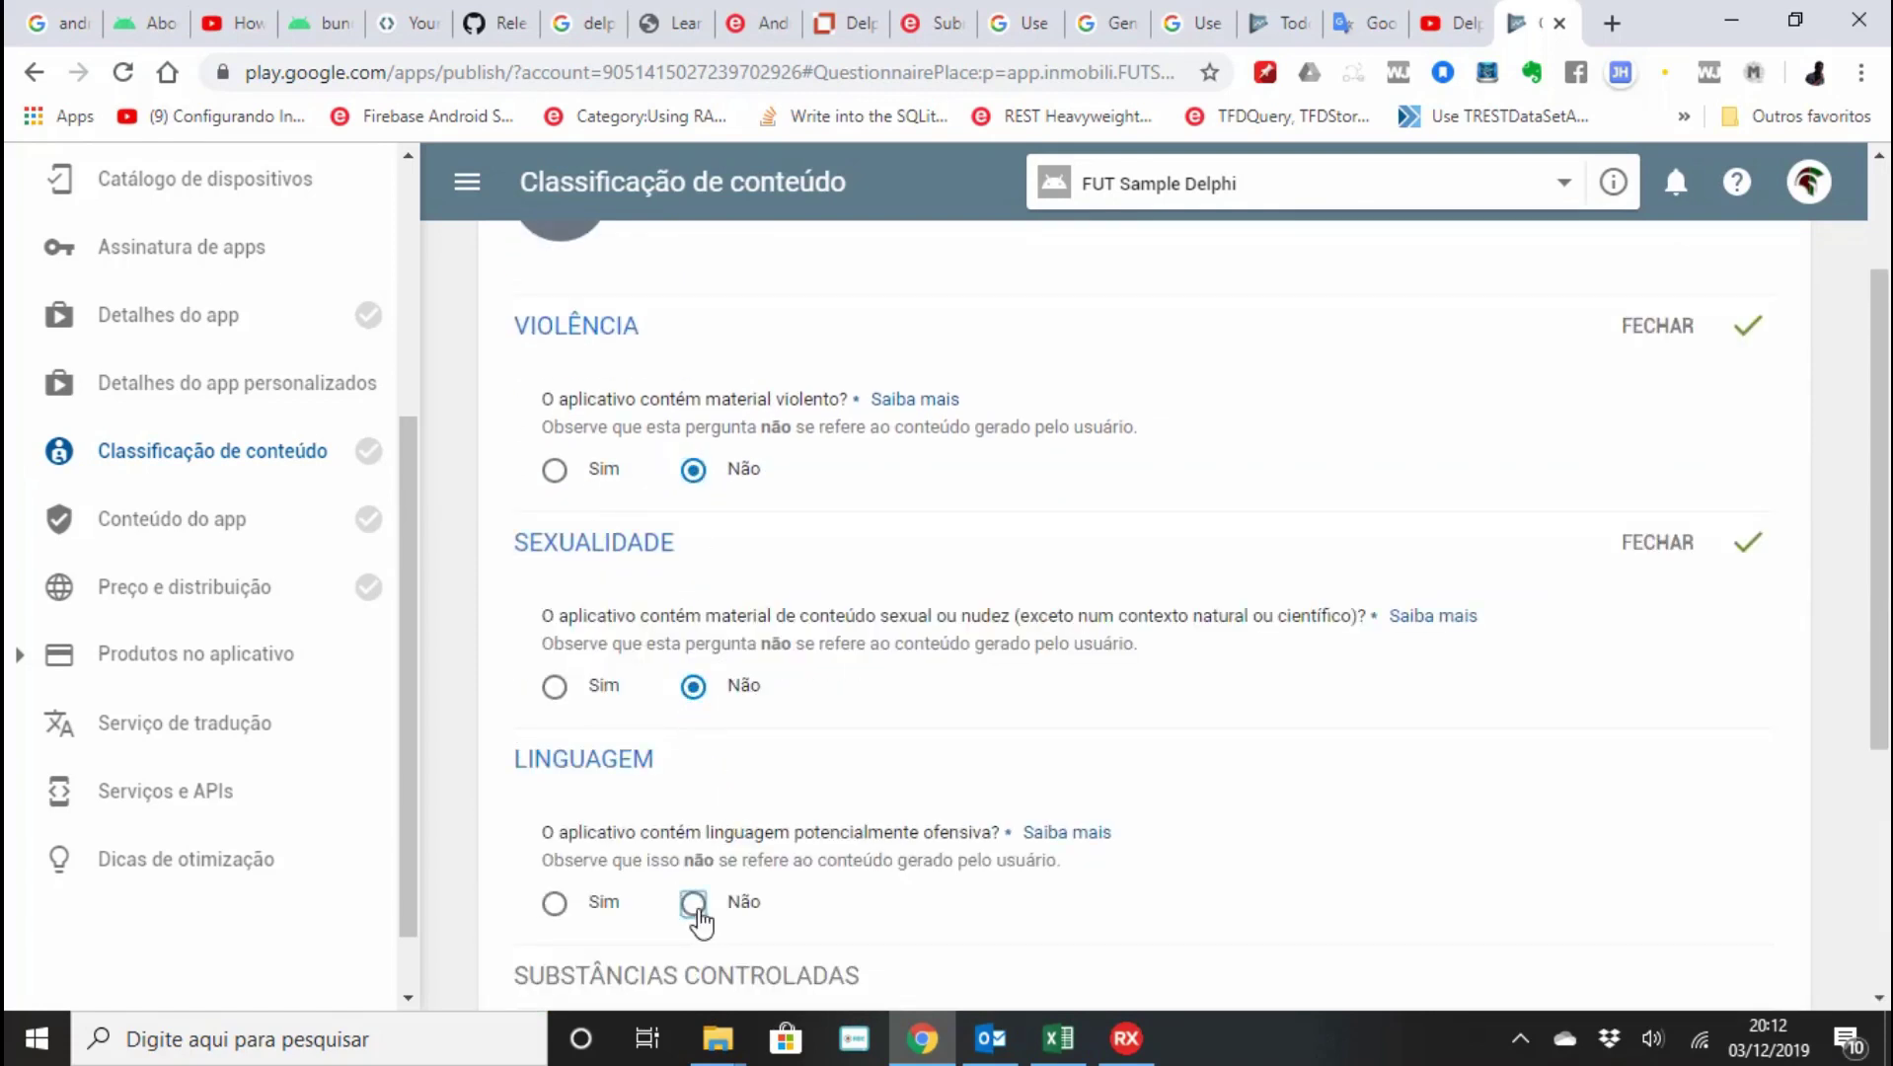
Answer Não on illegal drugs, age-restricted promotion, user interaction and location sharing.
{"action": "scroll", "coordinate": [697, 893], "scroll_direction": "down", "scroll_amount": 4}
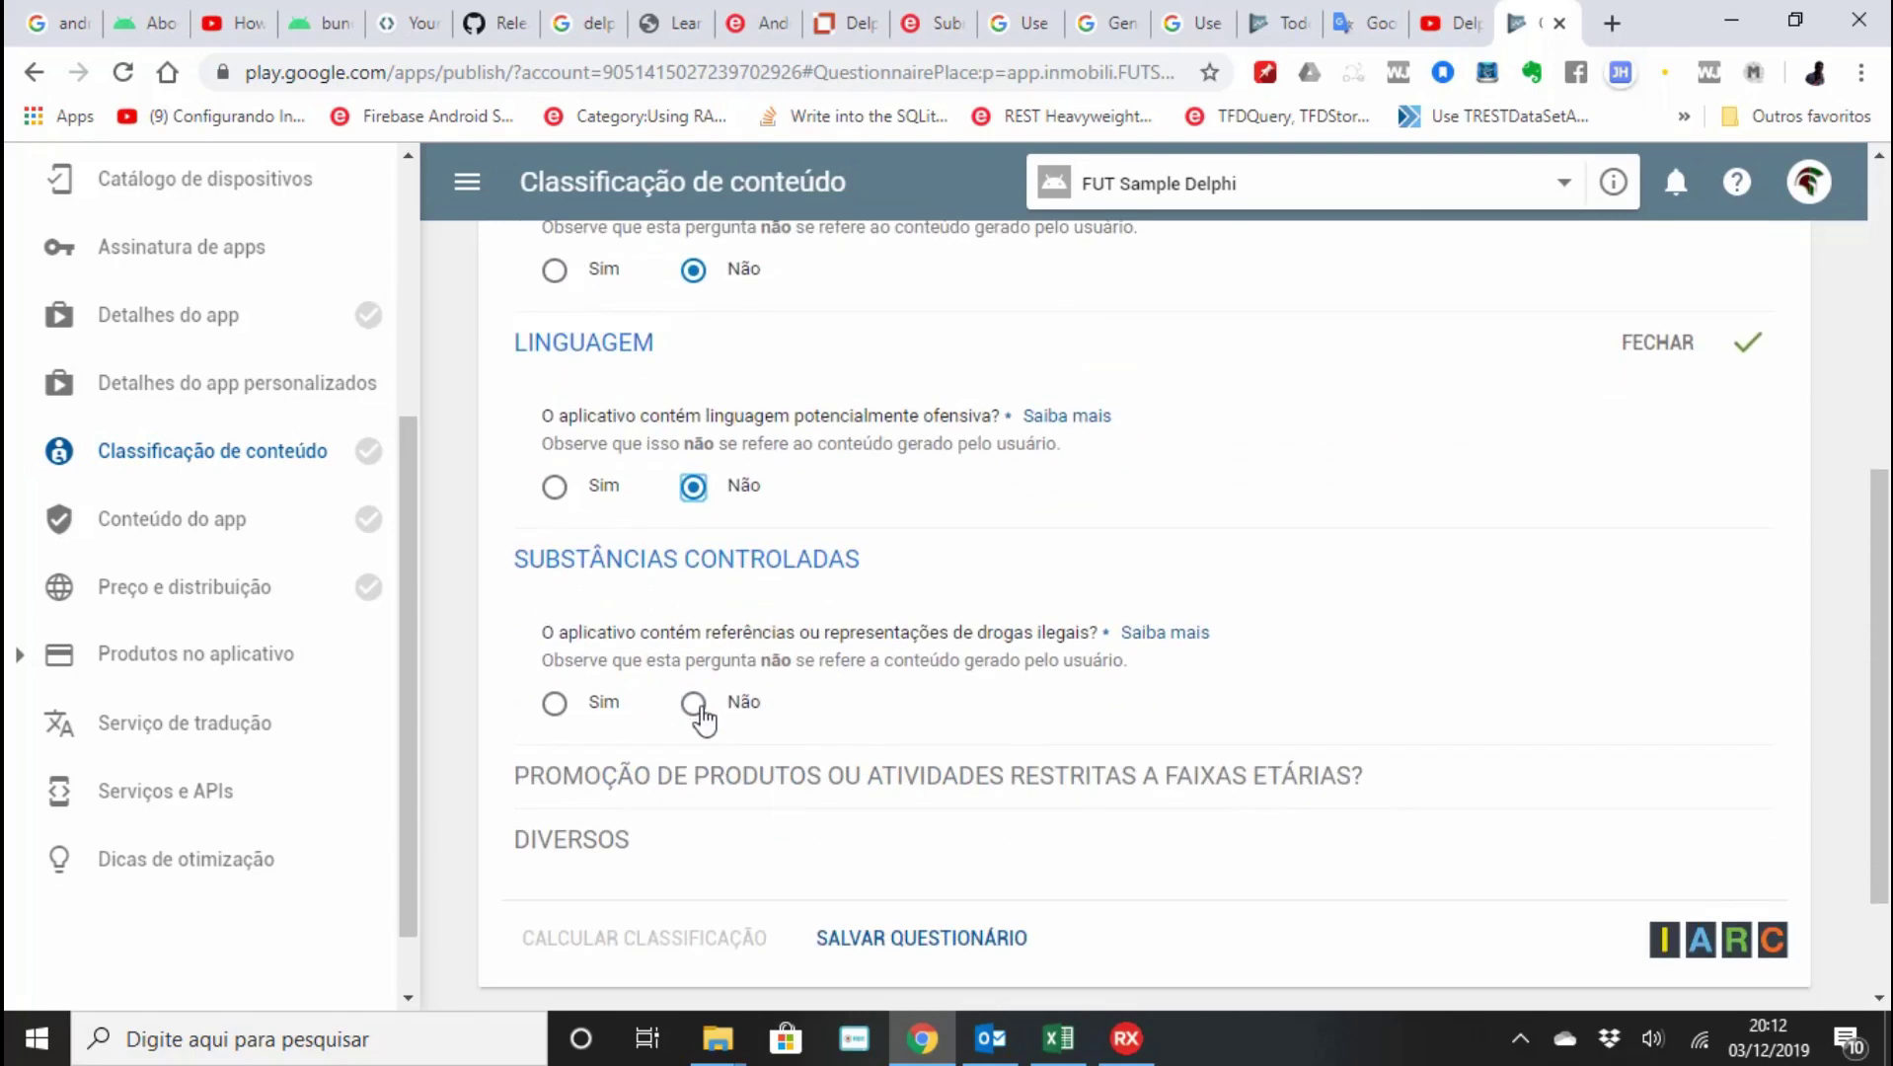
{"action": "left_click", "coordinate": [693, 703]}
{"action": "scroll", "coordinate": [729, 777], "scroll_direction": "down", "scroll_amount": 1}
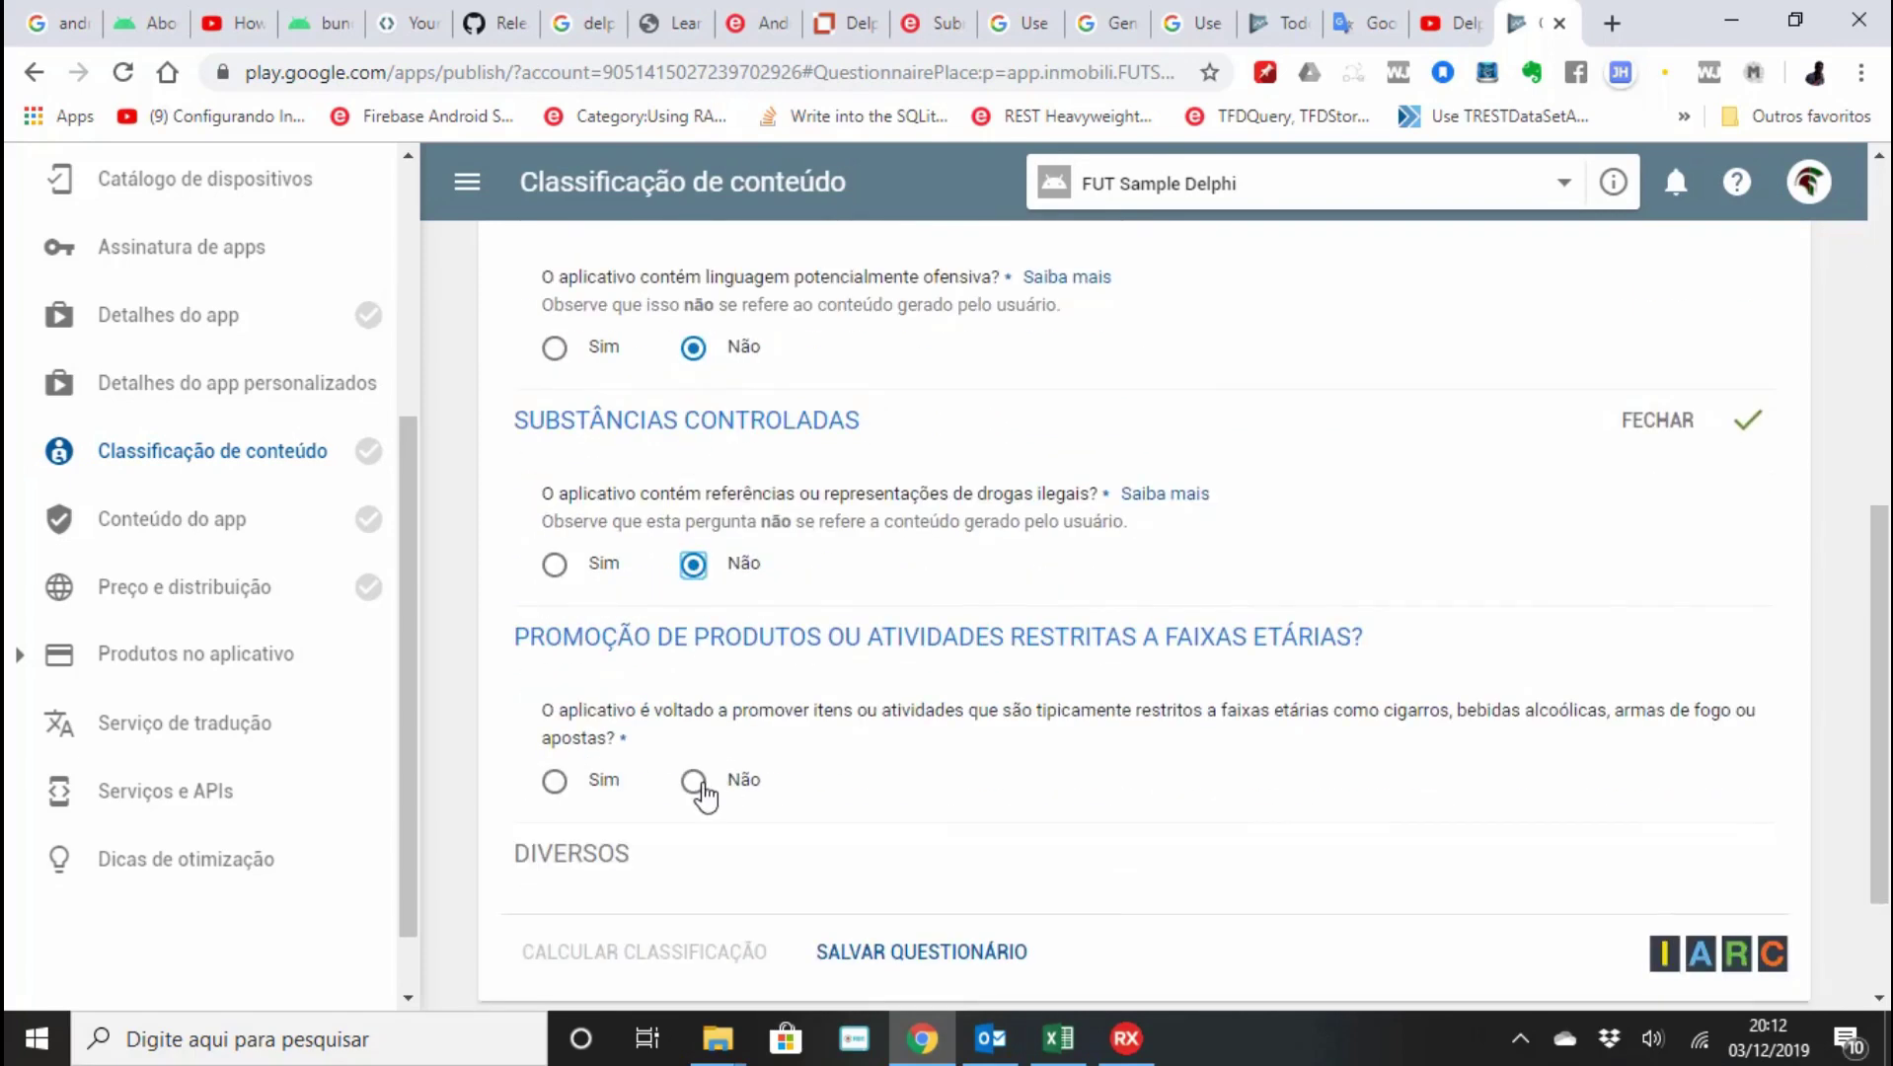
{"action": "left_click", "coordinate": [693, 781]}
{"action": "scroll", "coordinate": [698, 784], "scroll_direction": "down", "scroll_amount": 2}
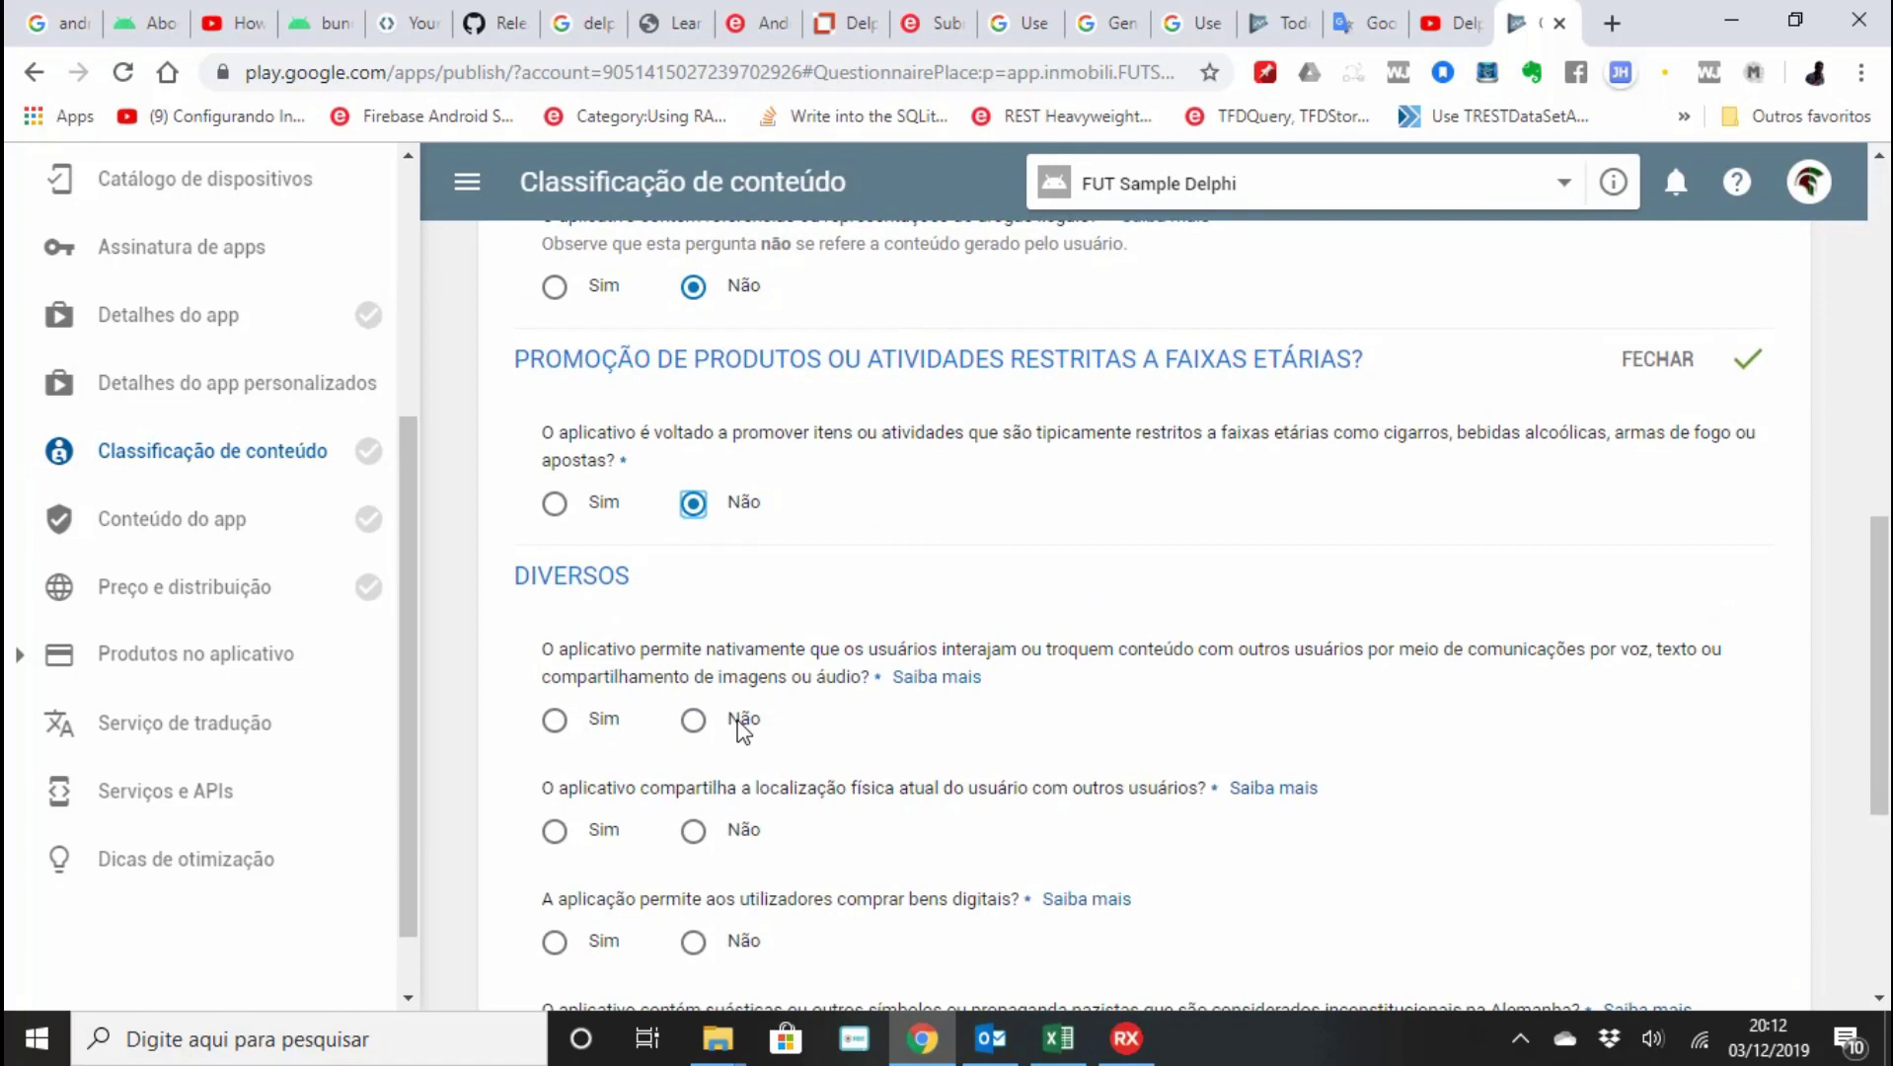
{"action": "left_click", "coordinate": [693, 720]}
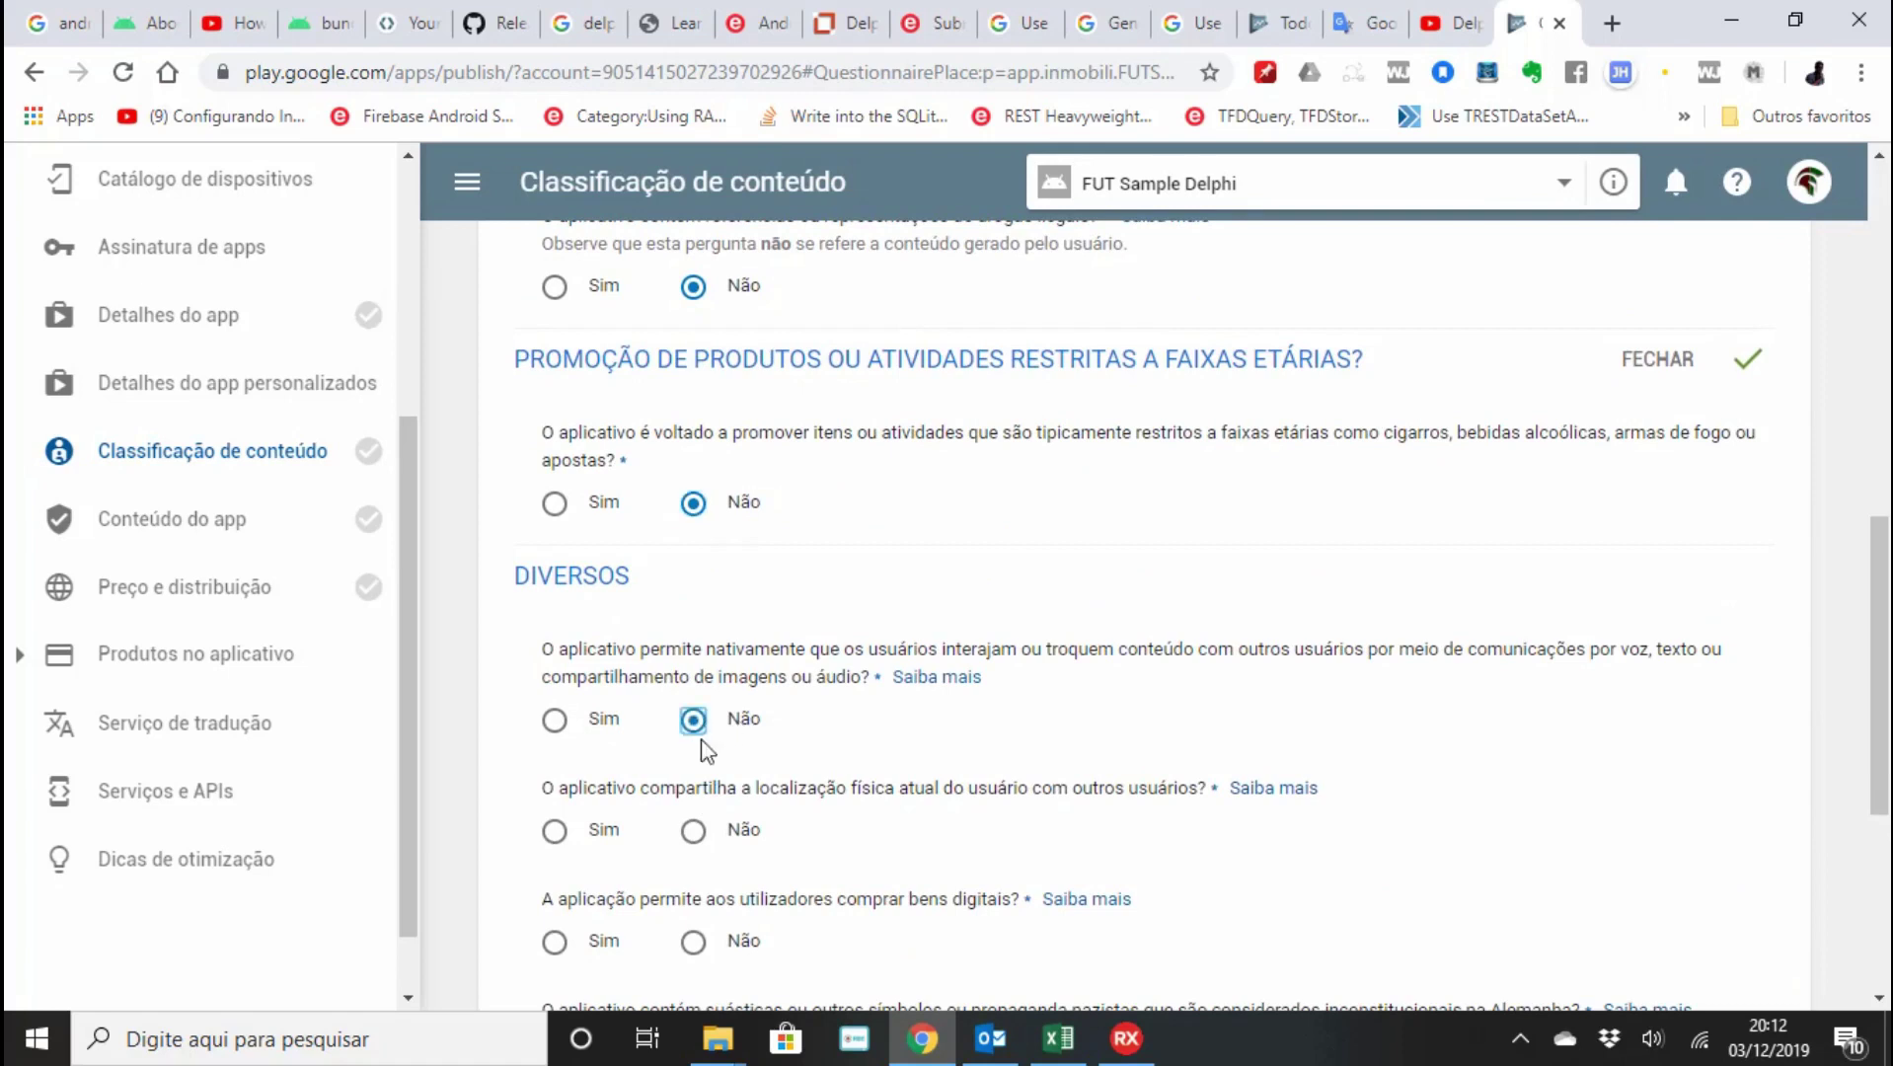
{"action": "left_click", "coordinate": [694, 832]}
Answer Não on digital purchases, Nazi symbols and browser use, then save and calculate the rating.
{"action": "scroll", "coordinate": [695, 844], "scroll_direction": "down", "scroll_amount": 1}
{"action": "left_click", "coordinate": [695, 804]}
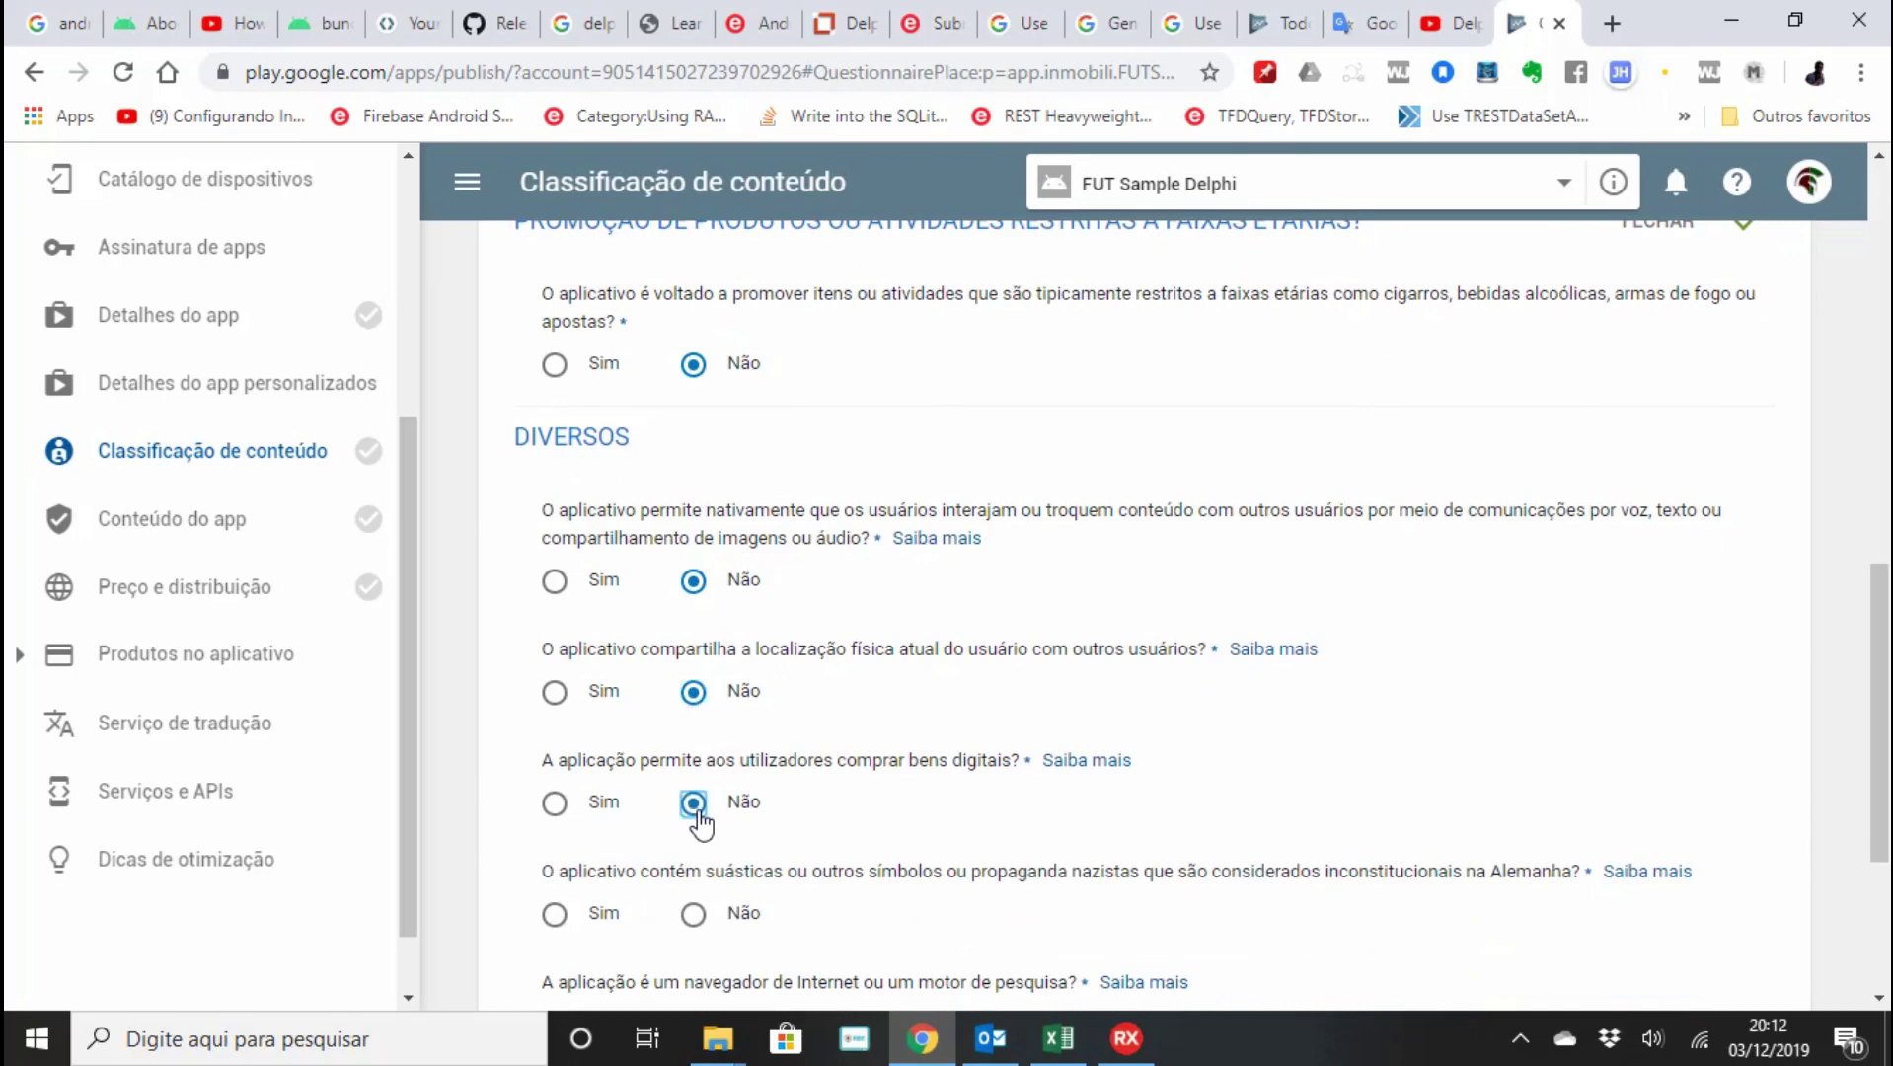
{"action": "scroll", "coordinate": [700, 824], "scroll_direction": "down", "scroll_amount": 2}
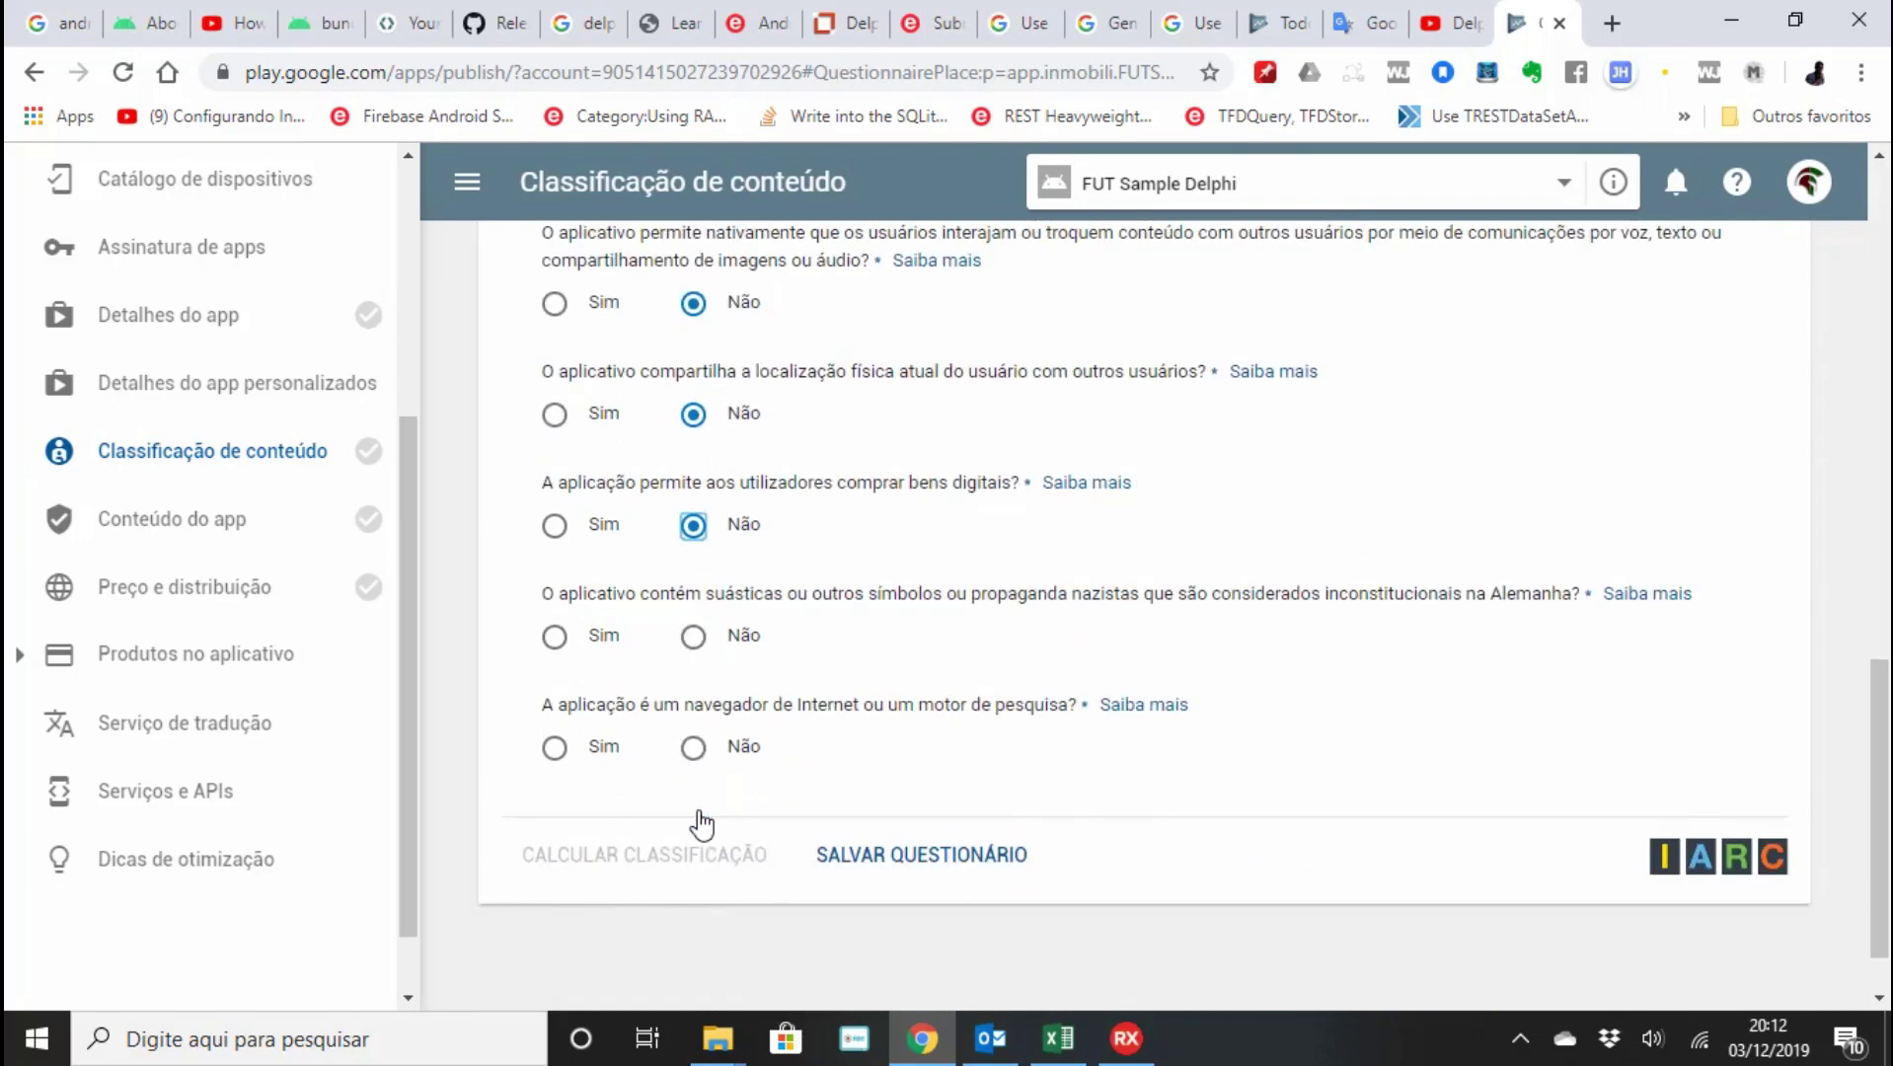
{"action": "left_click", "coordinate": [693, 636]}
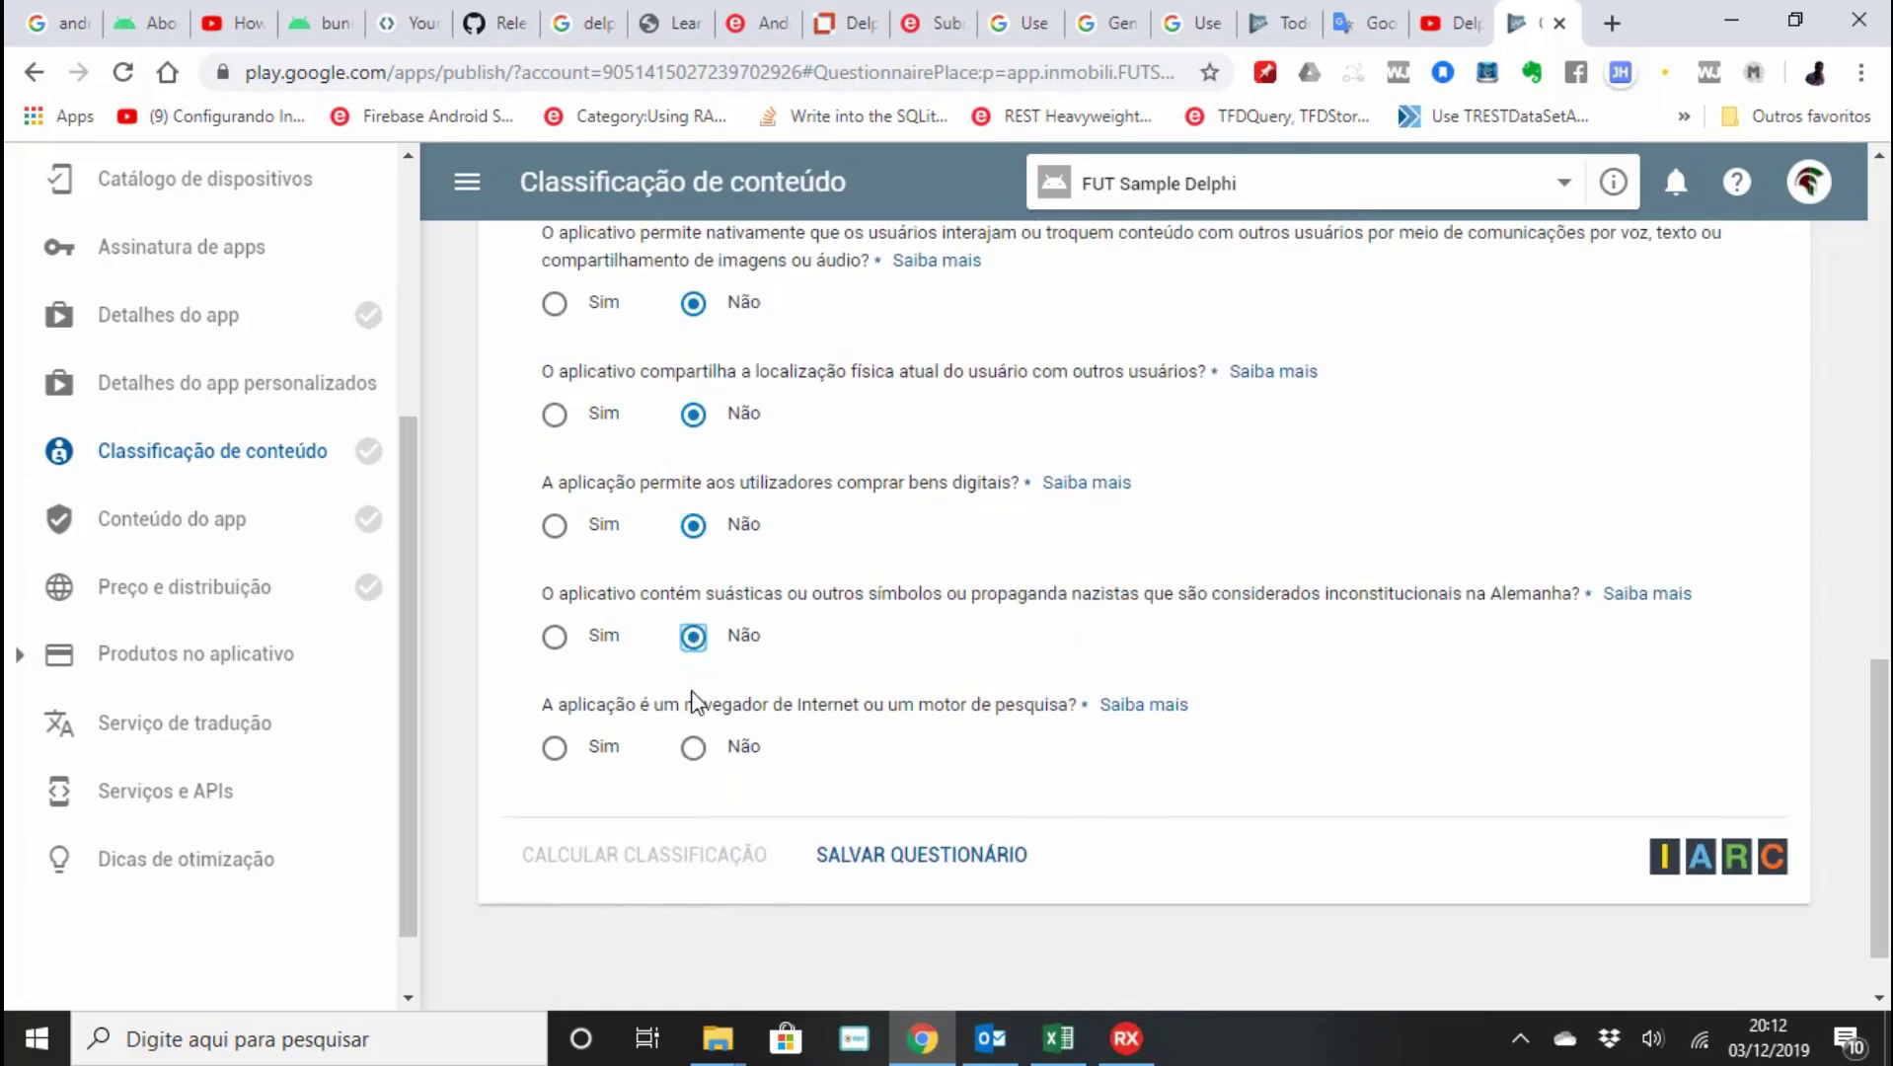
{"action": "left_click", "coordinate": [693, 748]}
{"action": "left_click", "coordinate": [916, 855]}
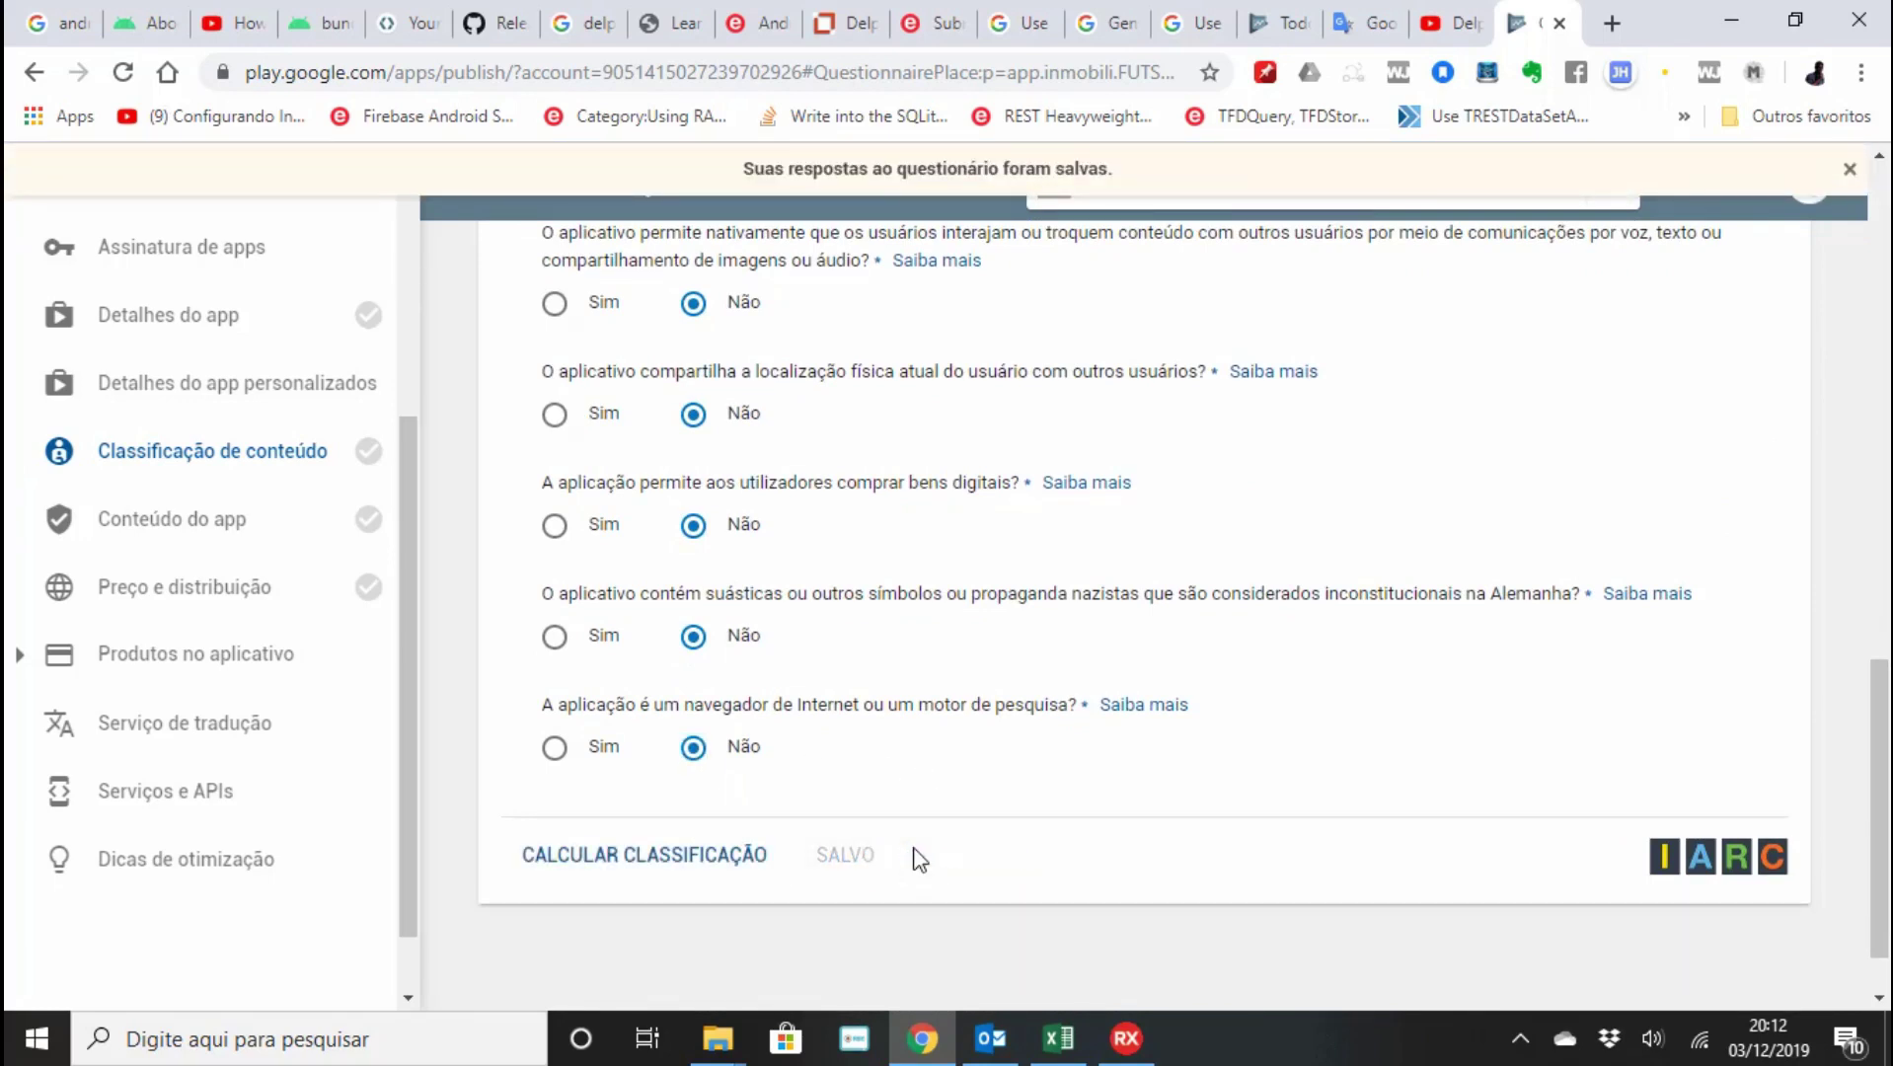
{"action": "left_click", "coordinate": [750, 857]}
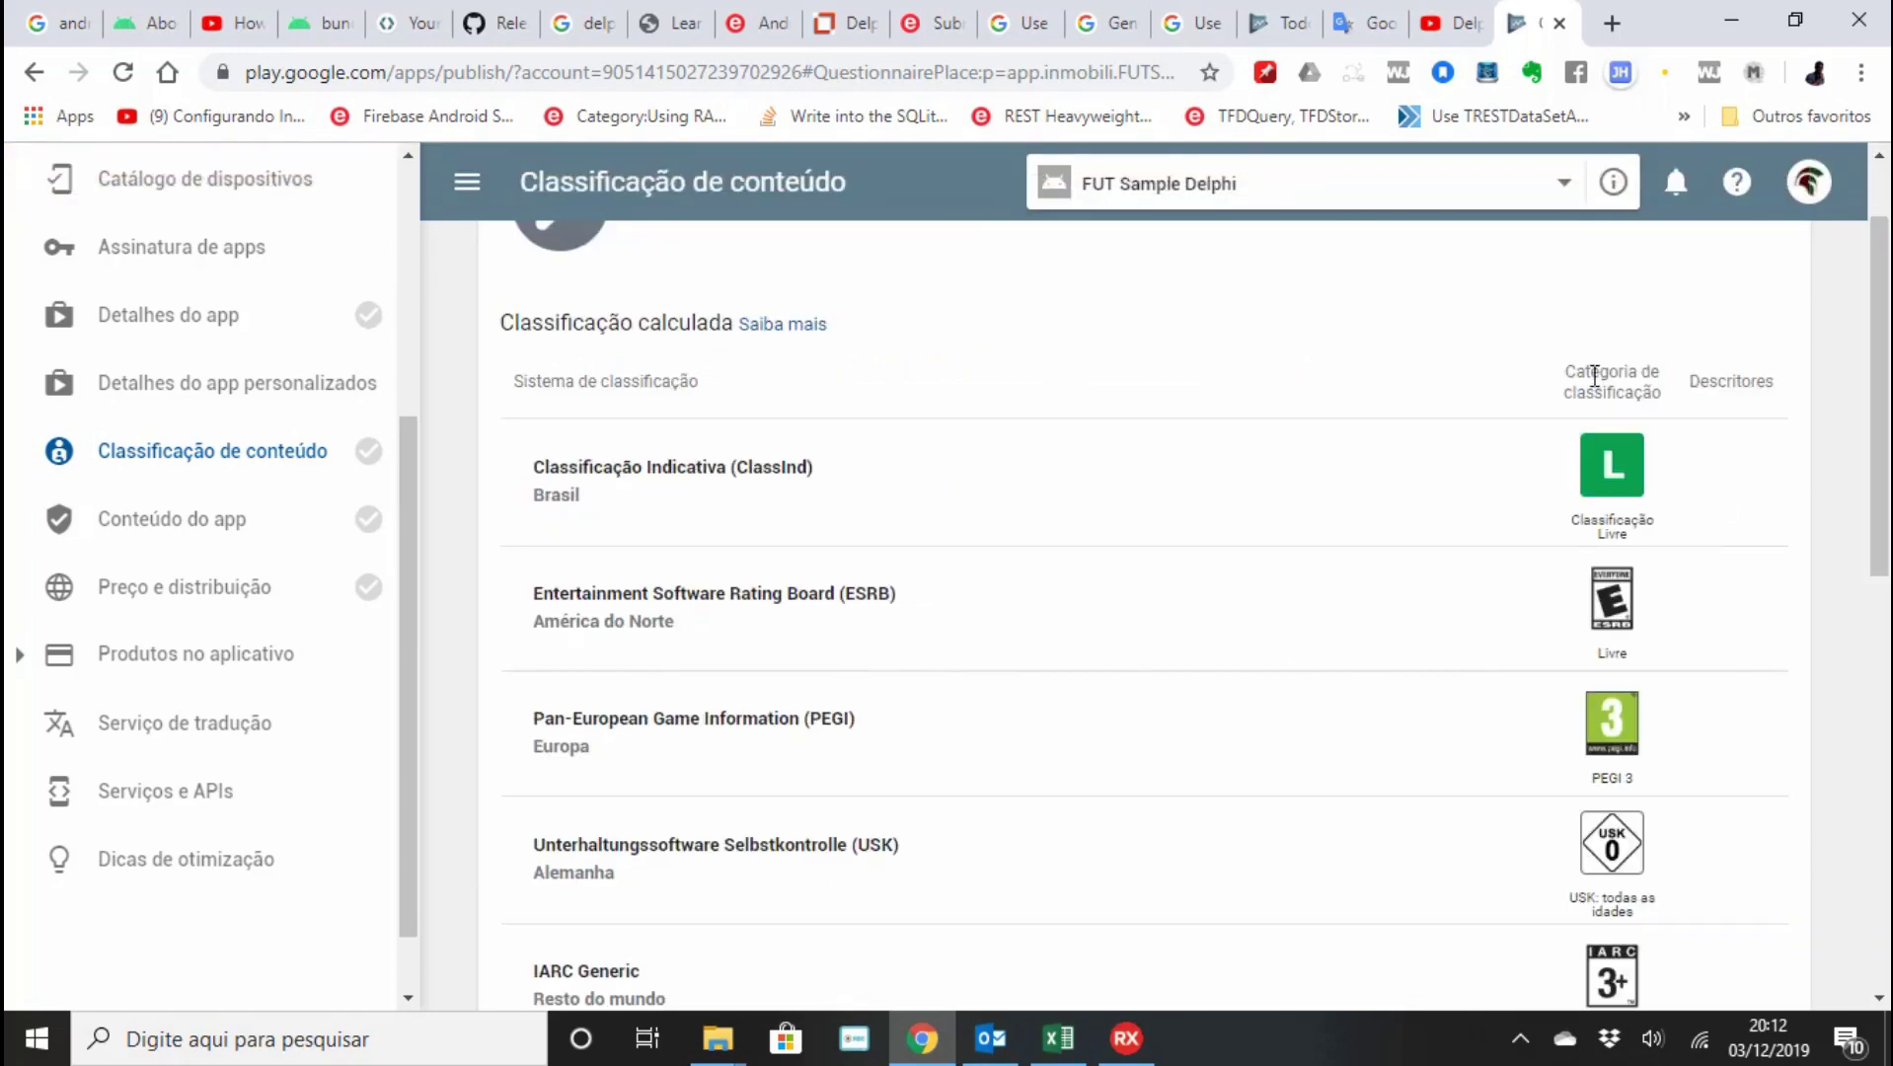
Review and apply the calculated ratings ClassInd L, PEGI 3 and IARC 3+.
{"action": "scroll", "coordinate": [1589, 444], "scroll_direction": "down", "scroll_amount": 6}
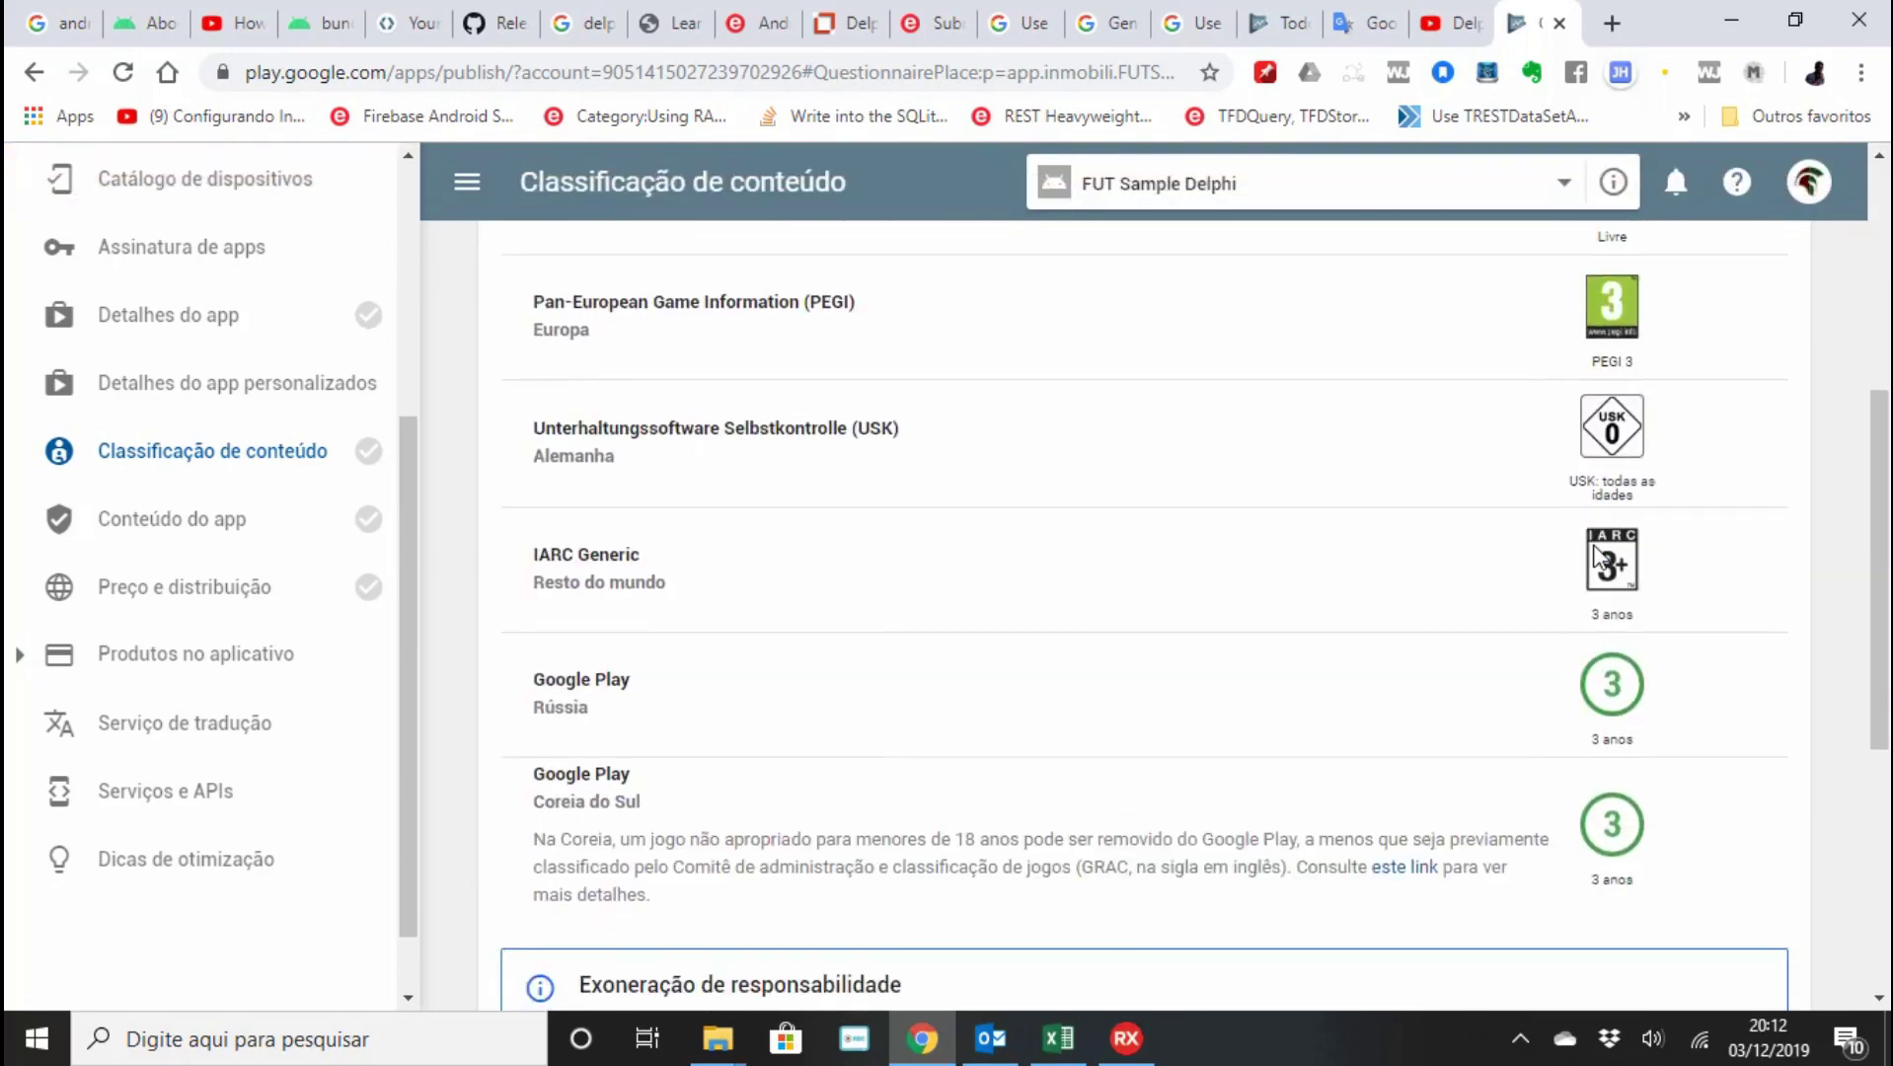
{"action": "scroll", "coordinate": [1606, 617], "scroll_direction": "down", "scroll_amount": 3}
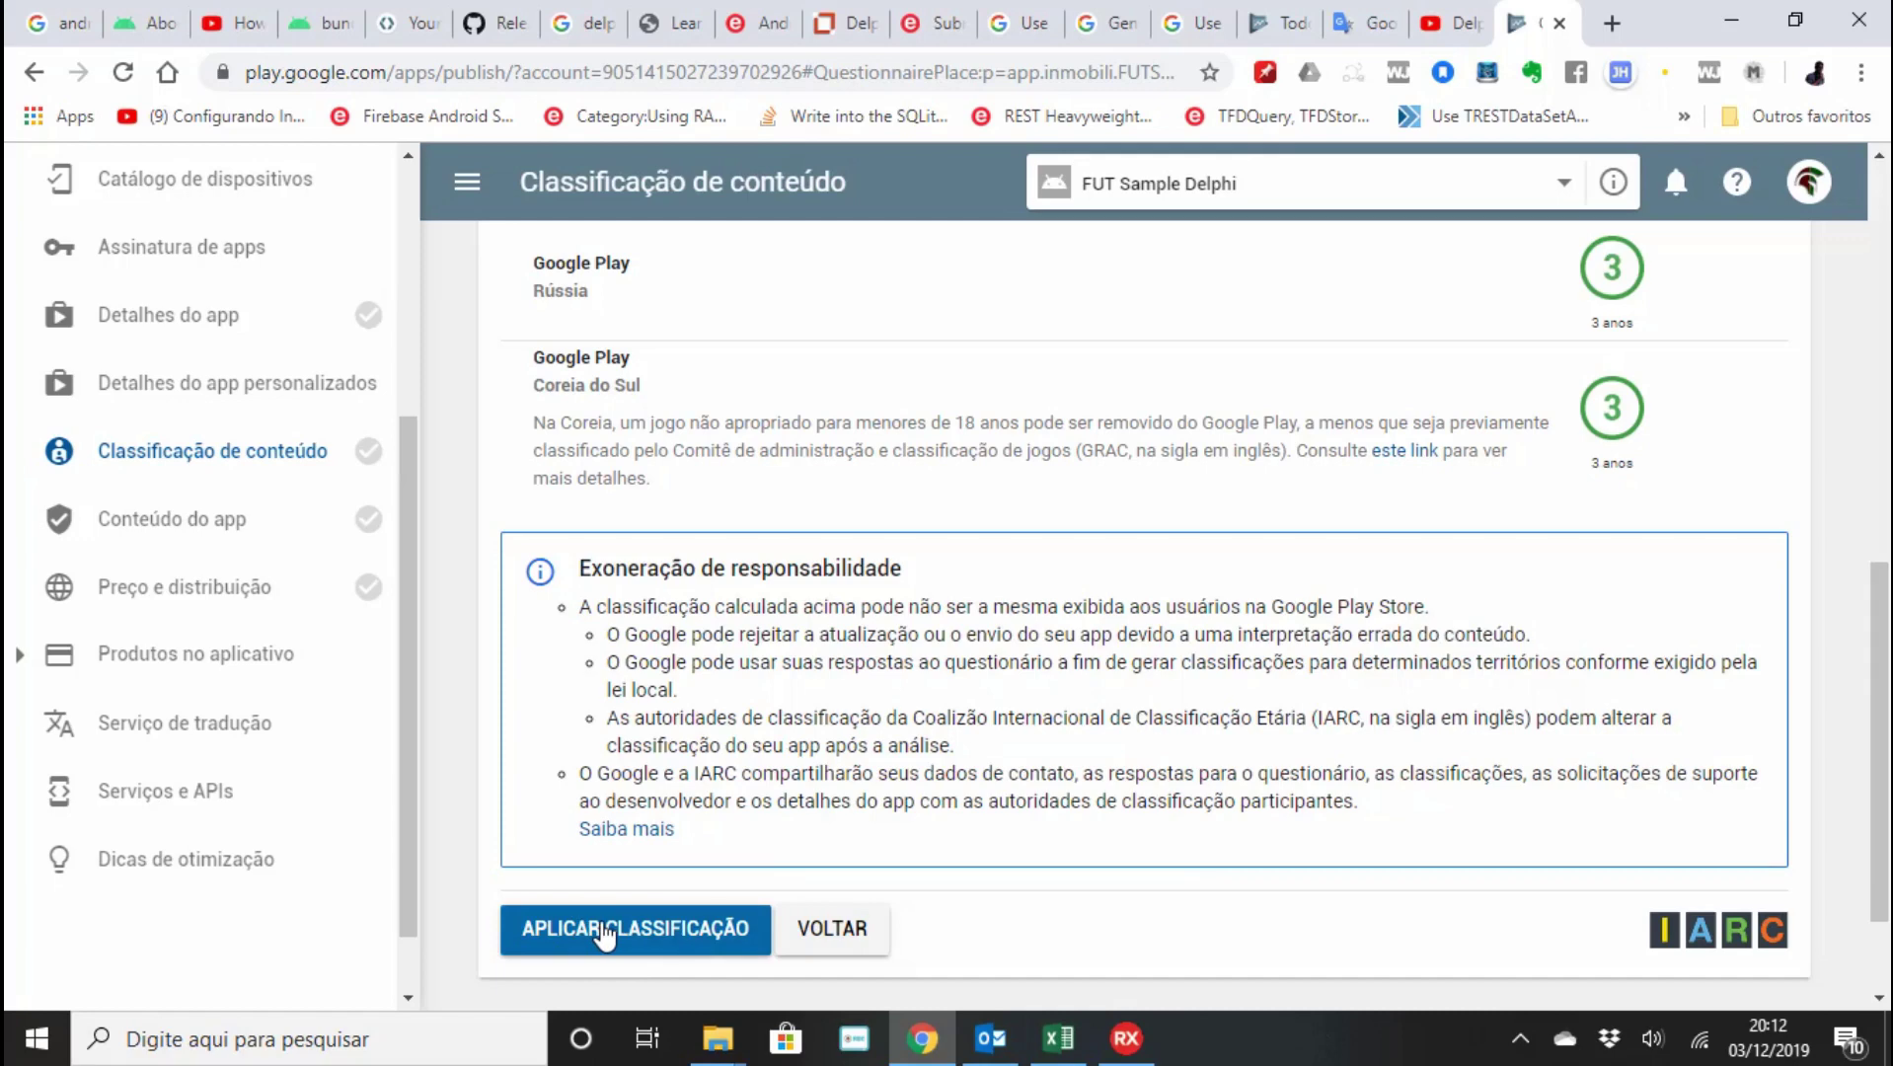
{"action": "left_click", "coordinate": [604, 928]}
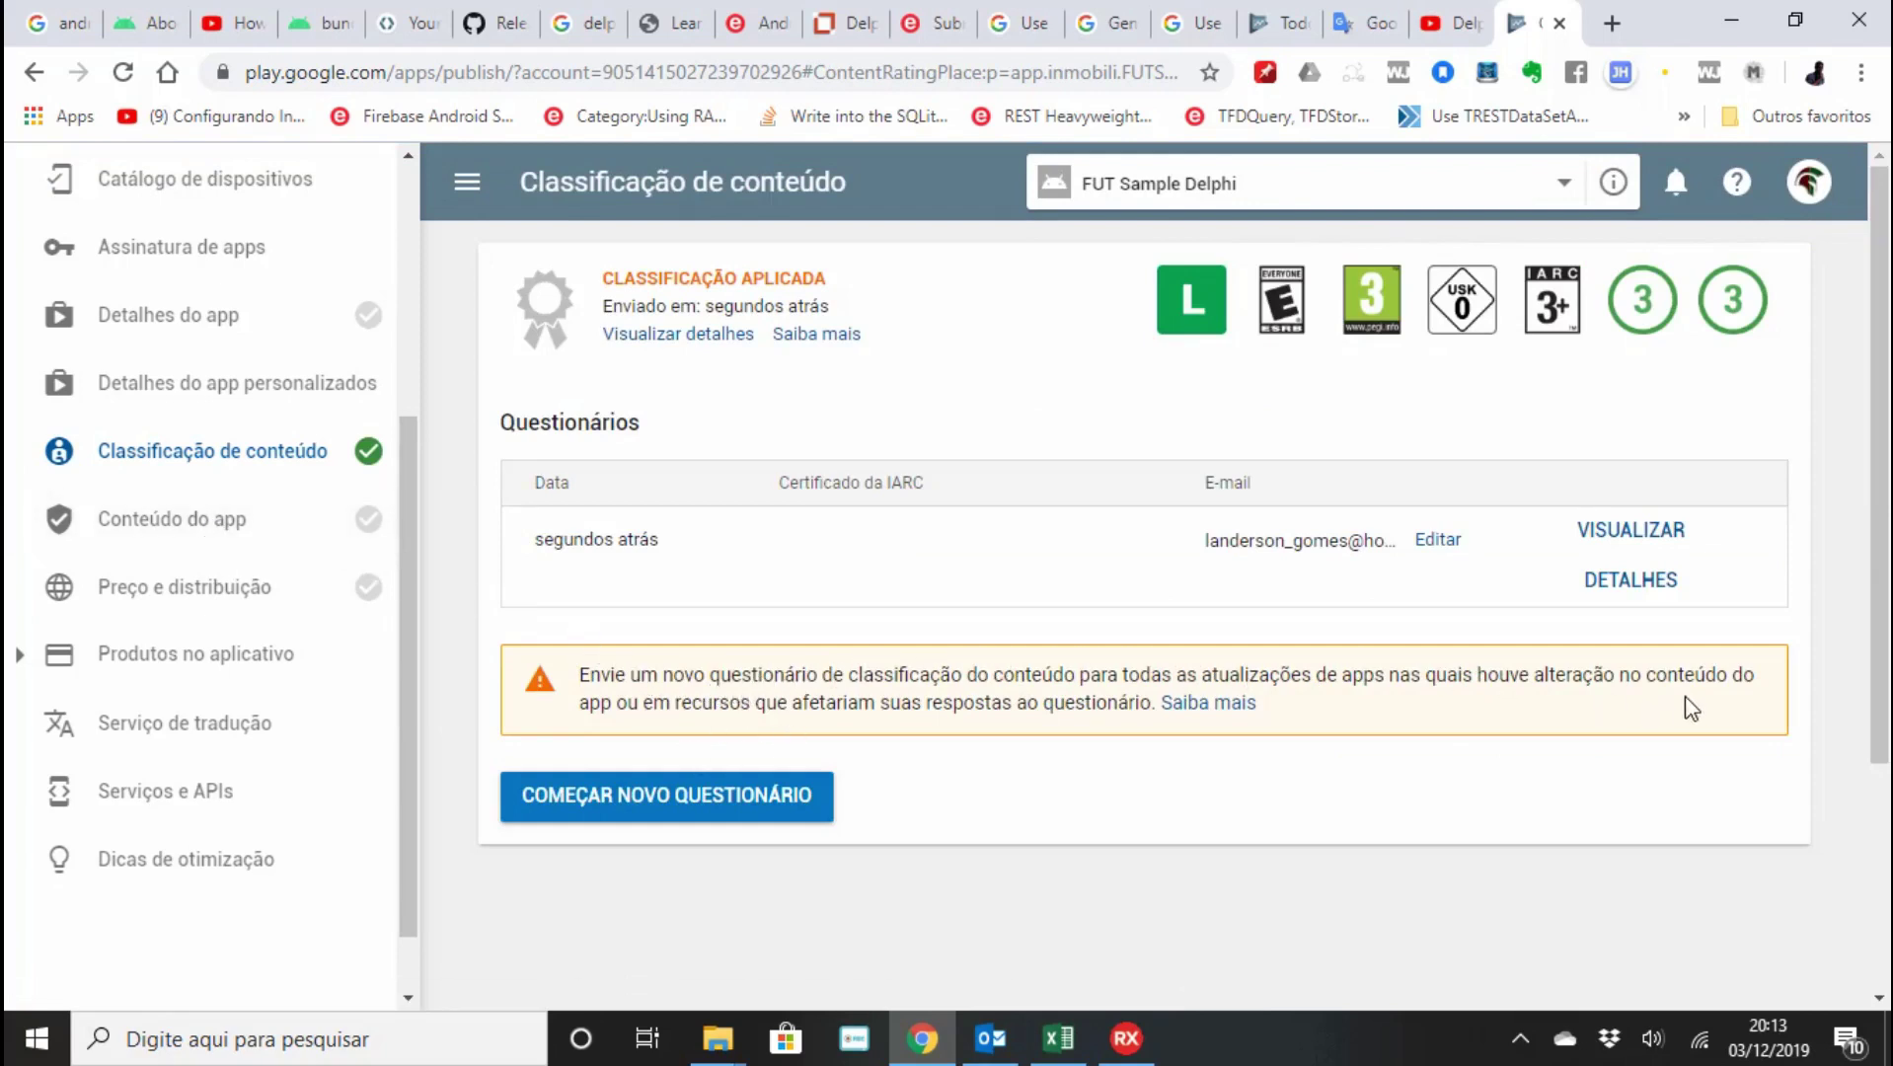
From the Conteúdo do app page, open the families-policy training course.
{"action": "left_click", "coordinate": [199, 531]}
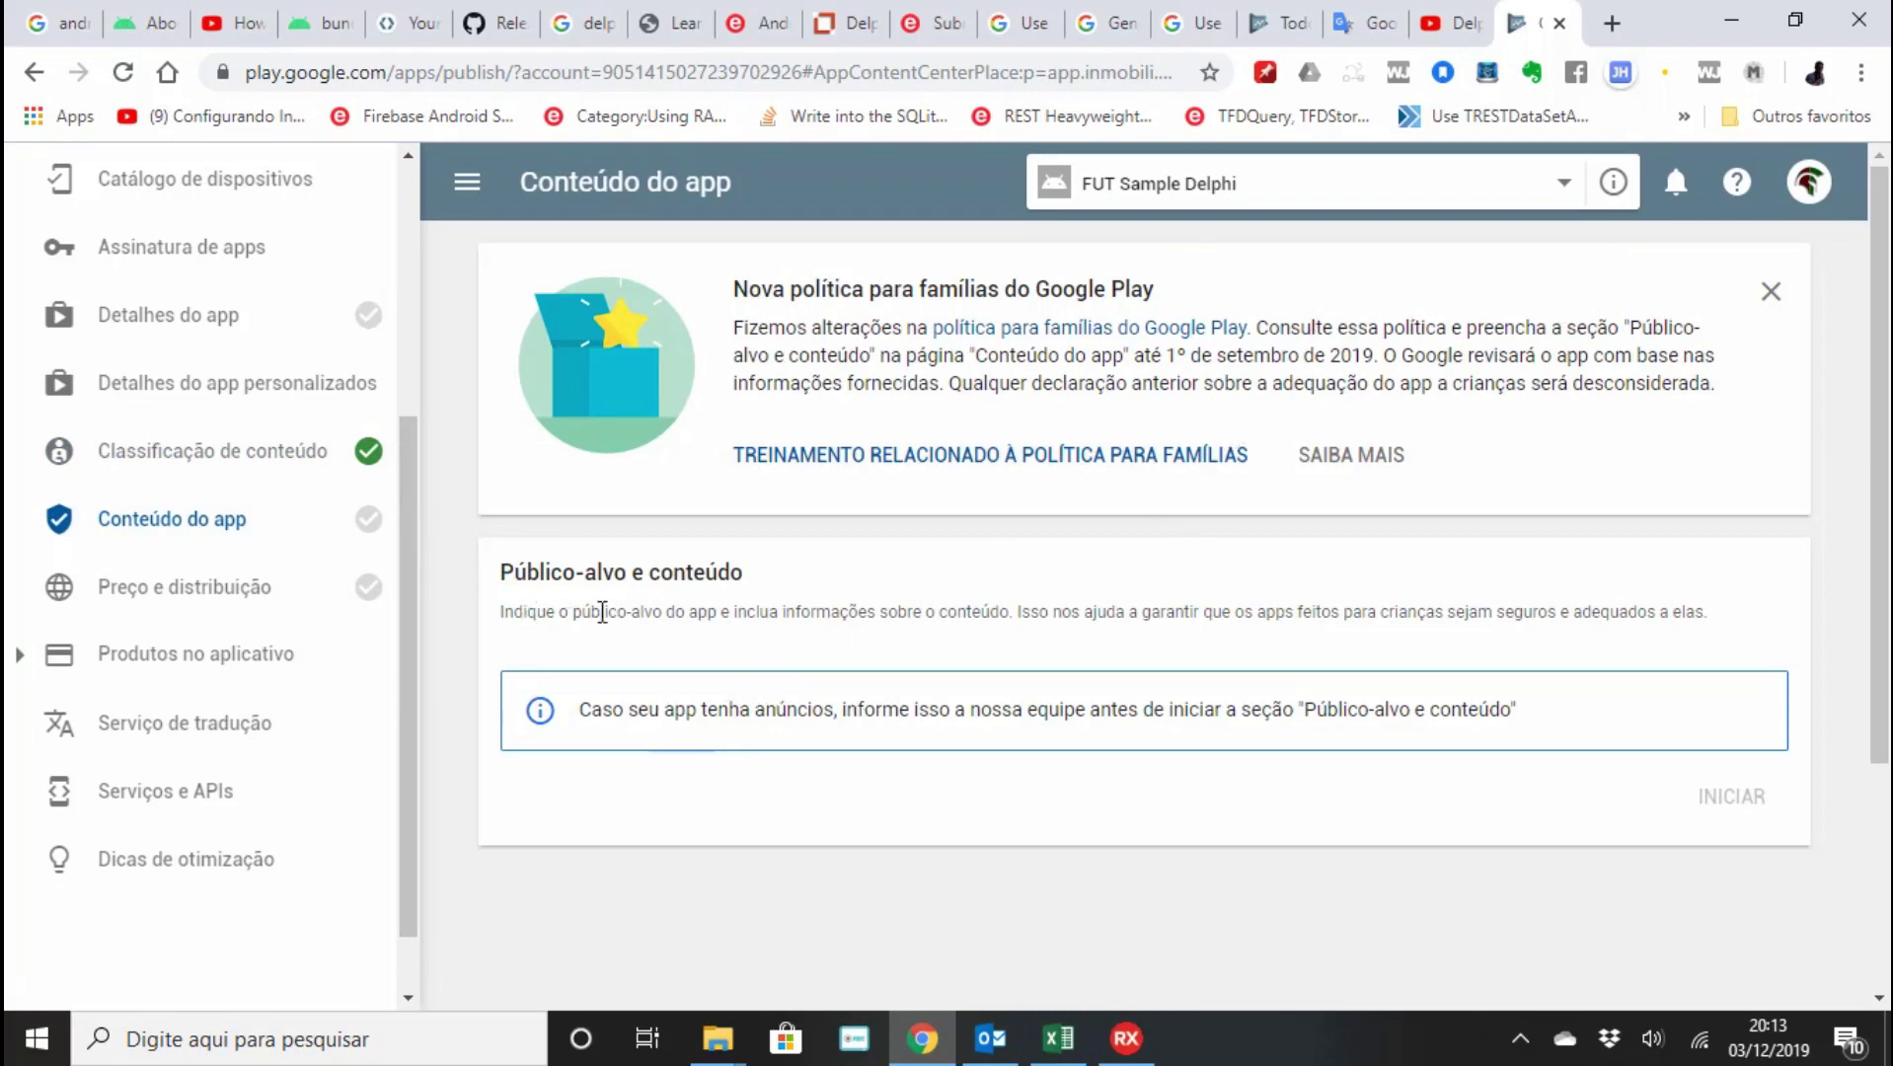
{"action": "left_click_drag", "start_coordinate": [523, 612], "coordinate": [1731, 631]}
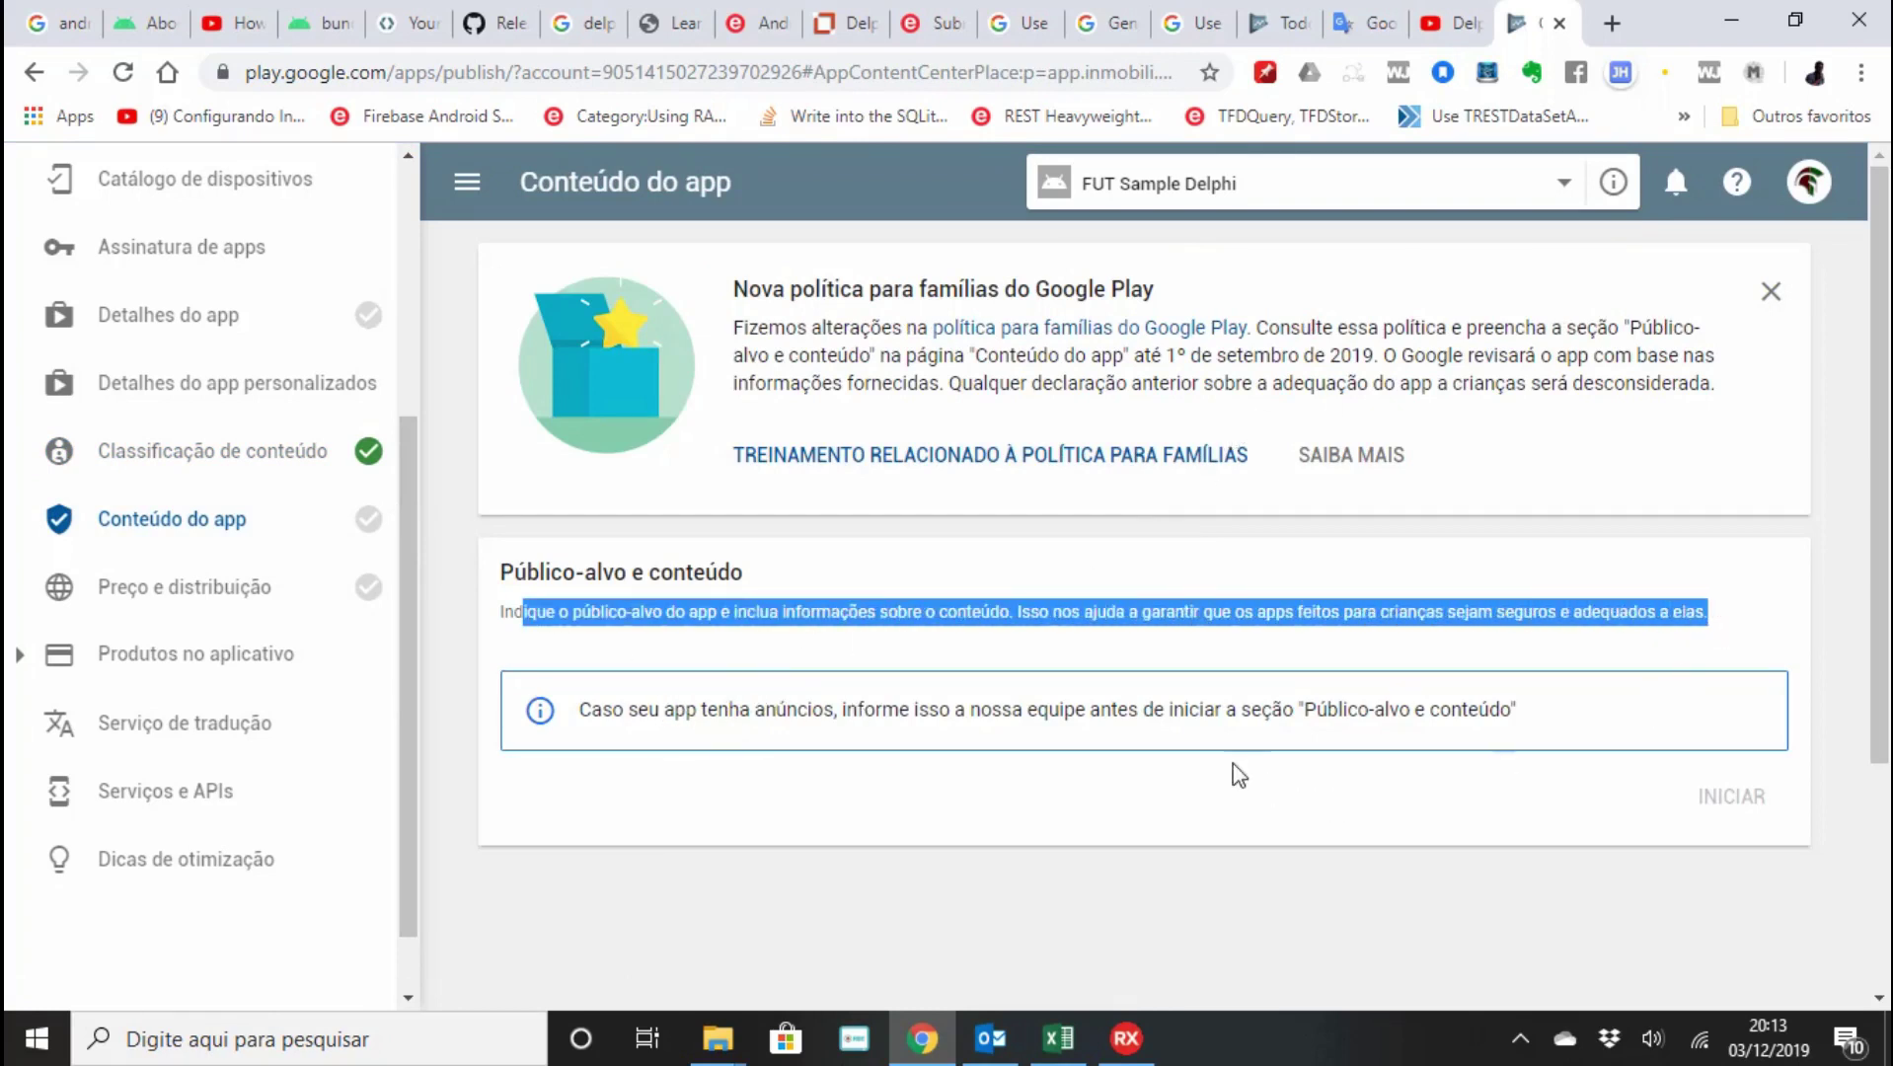
{"action": "left_click", "coordinate": [1114, 711]}
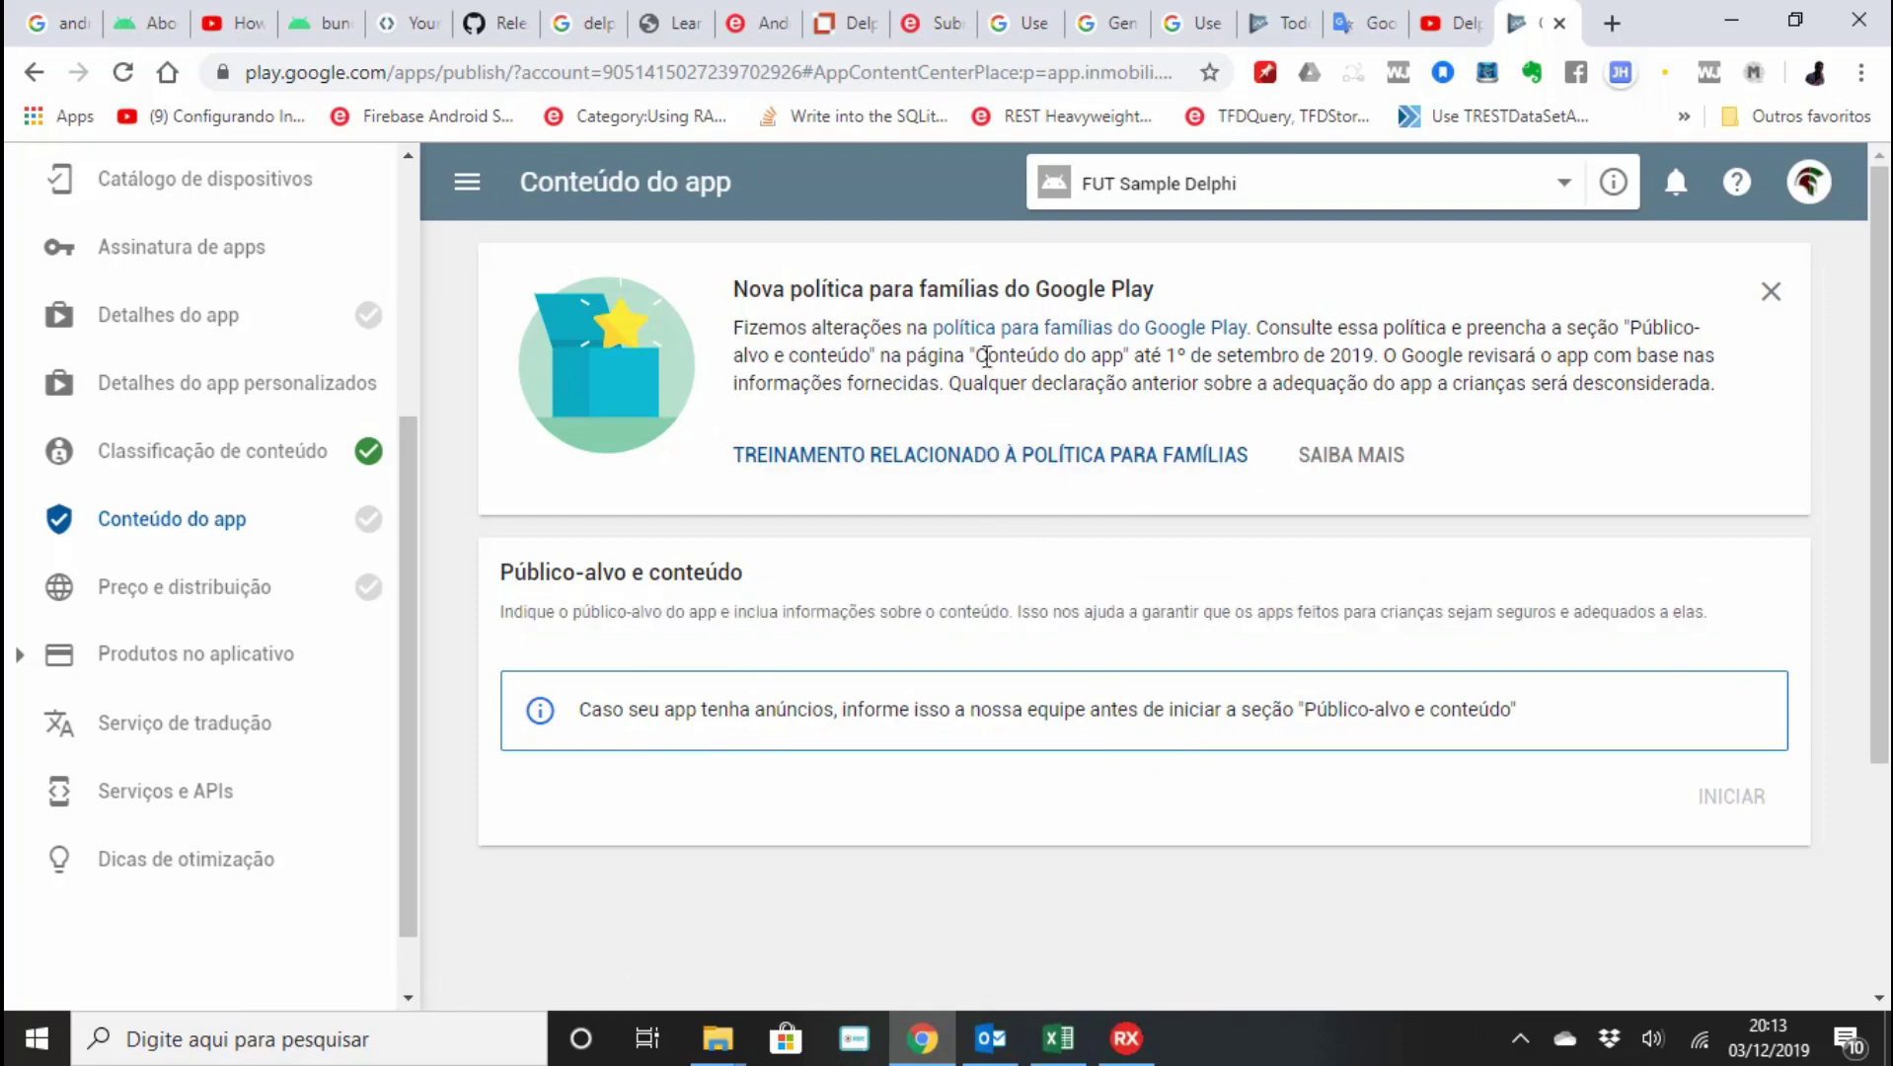
{"action": "left_click", "coordinate": [983, 469]}
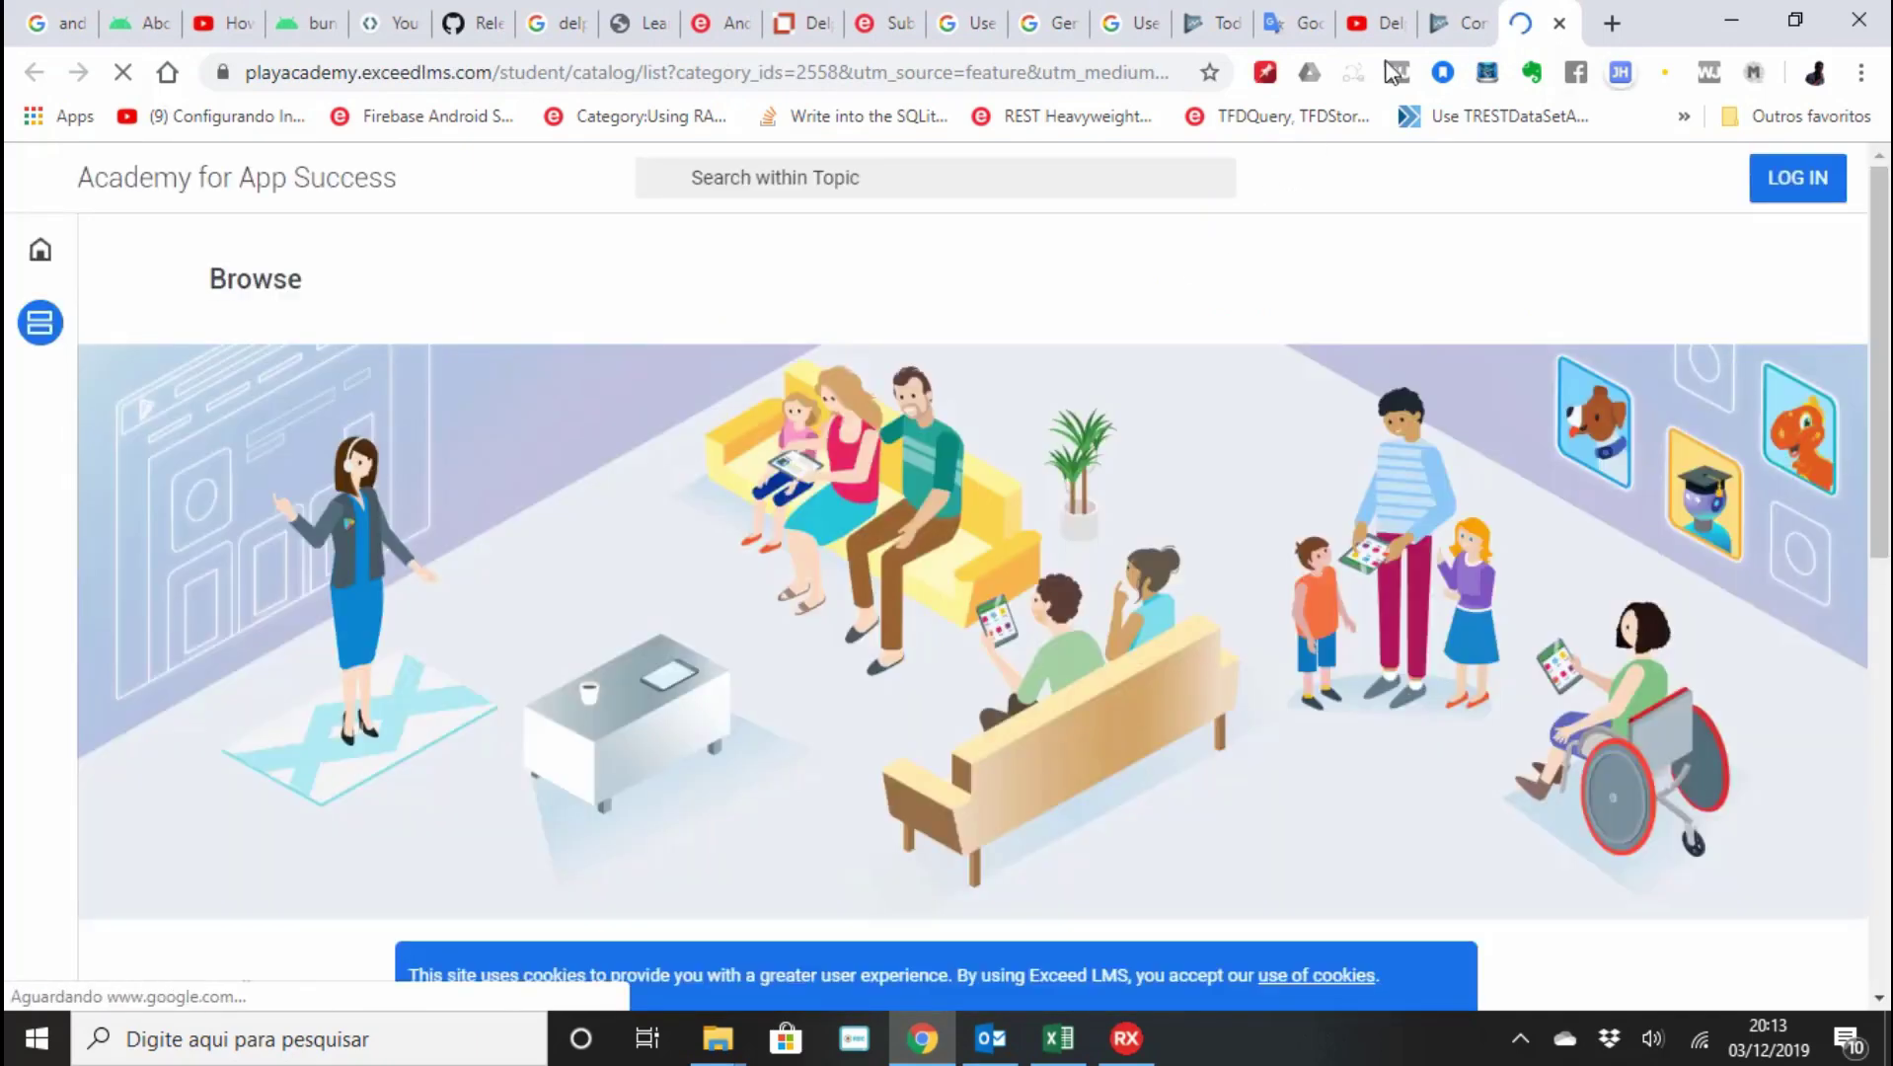
Browse the Understanding Google Play's Families policies courses, then return to the Play Console tab.
{"action": "scroll", "coordinate": [937, 438], "scroll_direction": "down", "scroll_amount": 4}
{"action": "scroll", "coordinate": [711, 602], "scroll_direction": "down", "scroll_amount": 1}
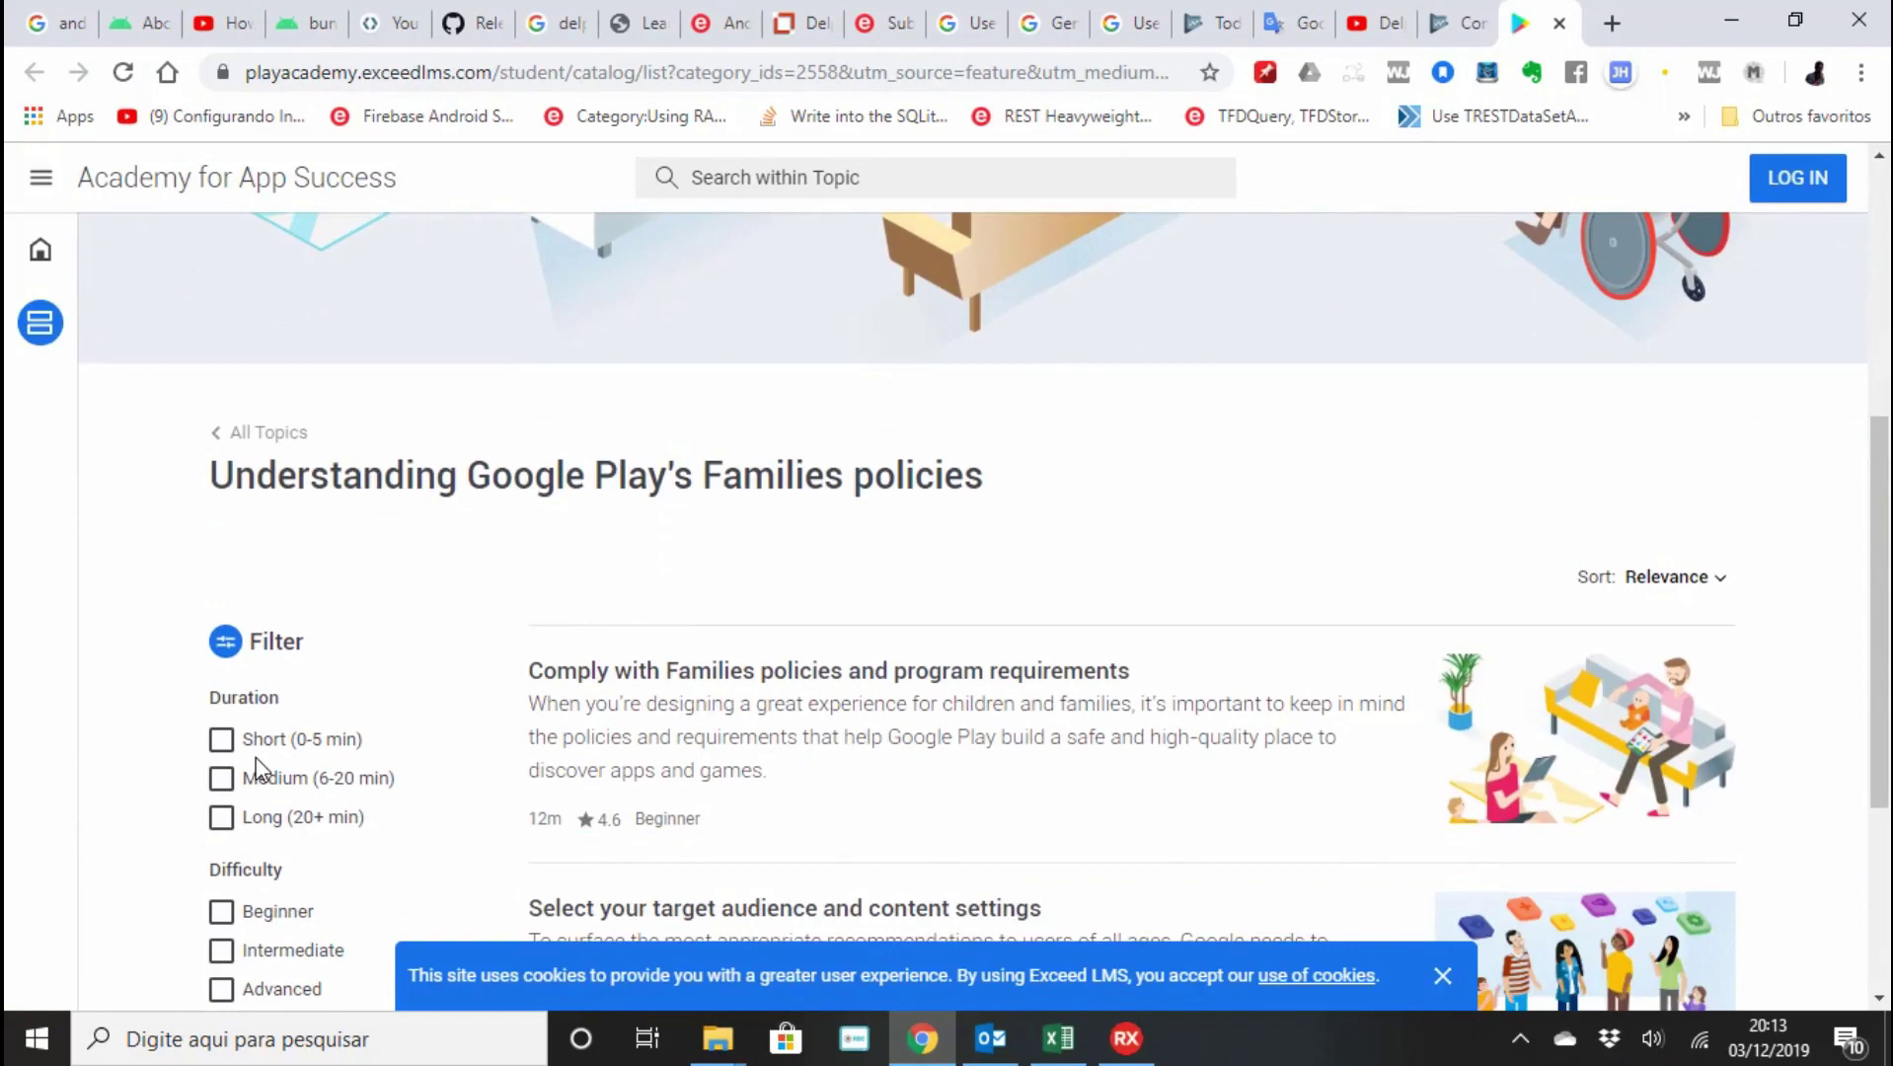
{"action": "scroll", "coordinate": [255, 768], "scroll_direction": "down", "scroll_amount": 1}
{"action": "scroll", "coordinate": [256, 767], "scroll_direction": "up", "scroll_amount": 1}
{"action": "scroll", "coordinate": [254, 765], "scroll_direction": "up", "scroll_amount": 2}
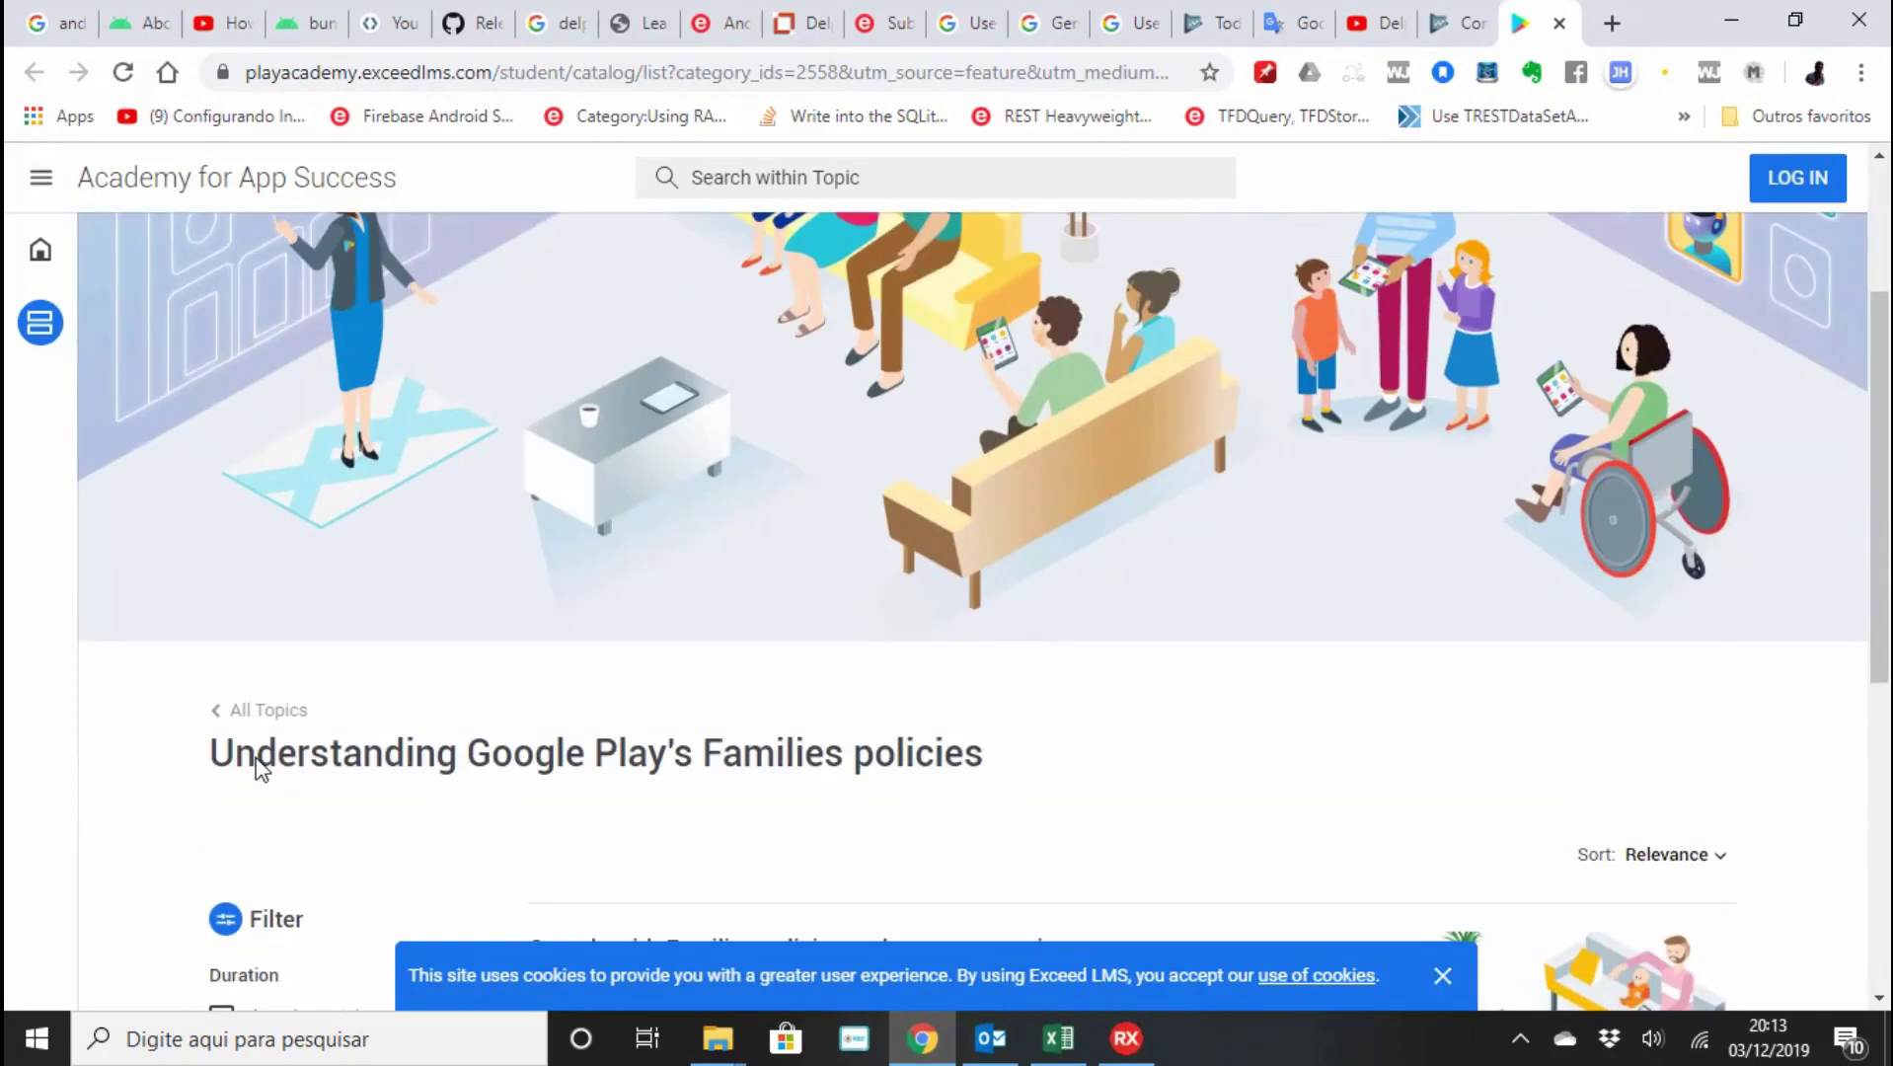
{"action": "scroll", "coordinate": [257, 762], "scroll_direction": "down", "scroll_amount": 3}
{"action": "scroll", "coordinate": [838, 721], "scroll_direction": "down", "scroll_amount": 2}
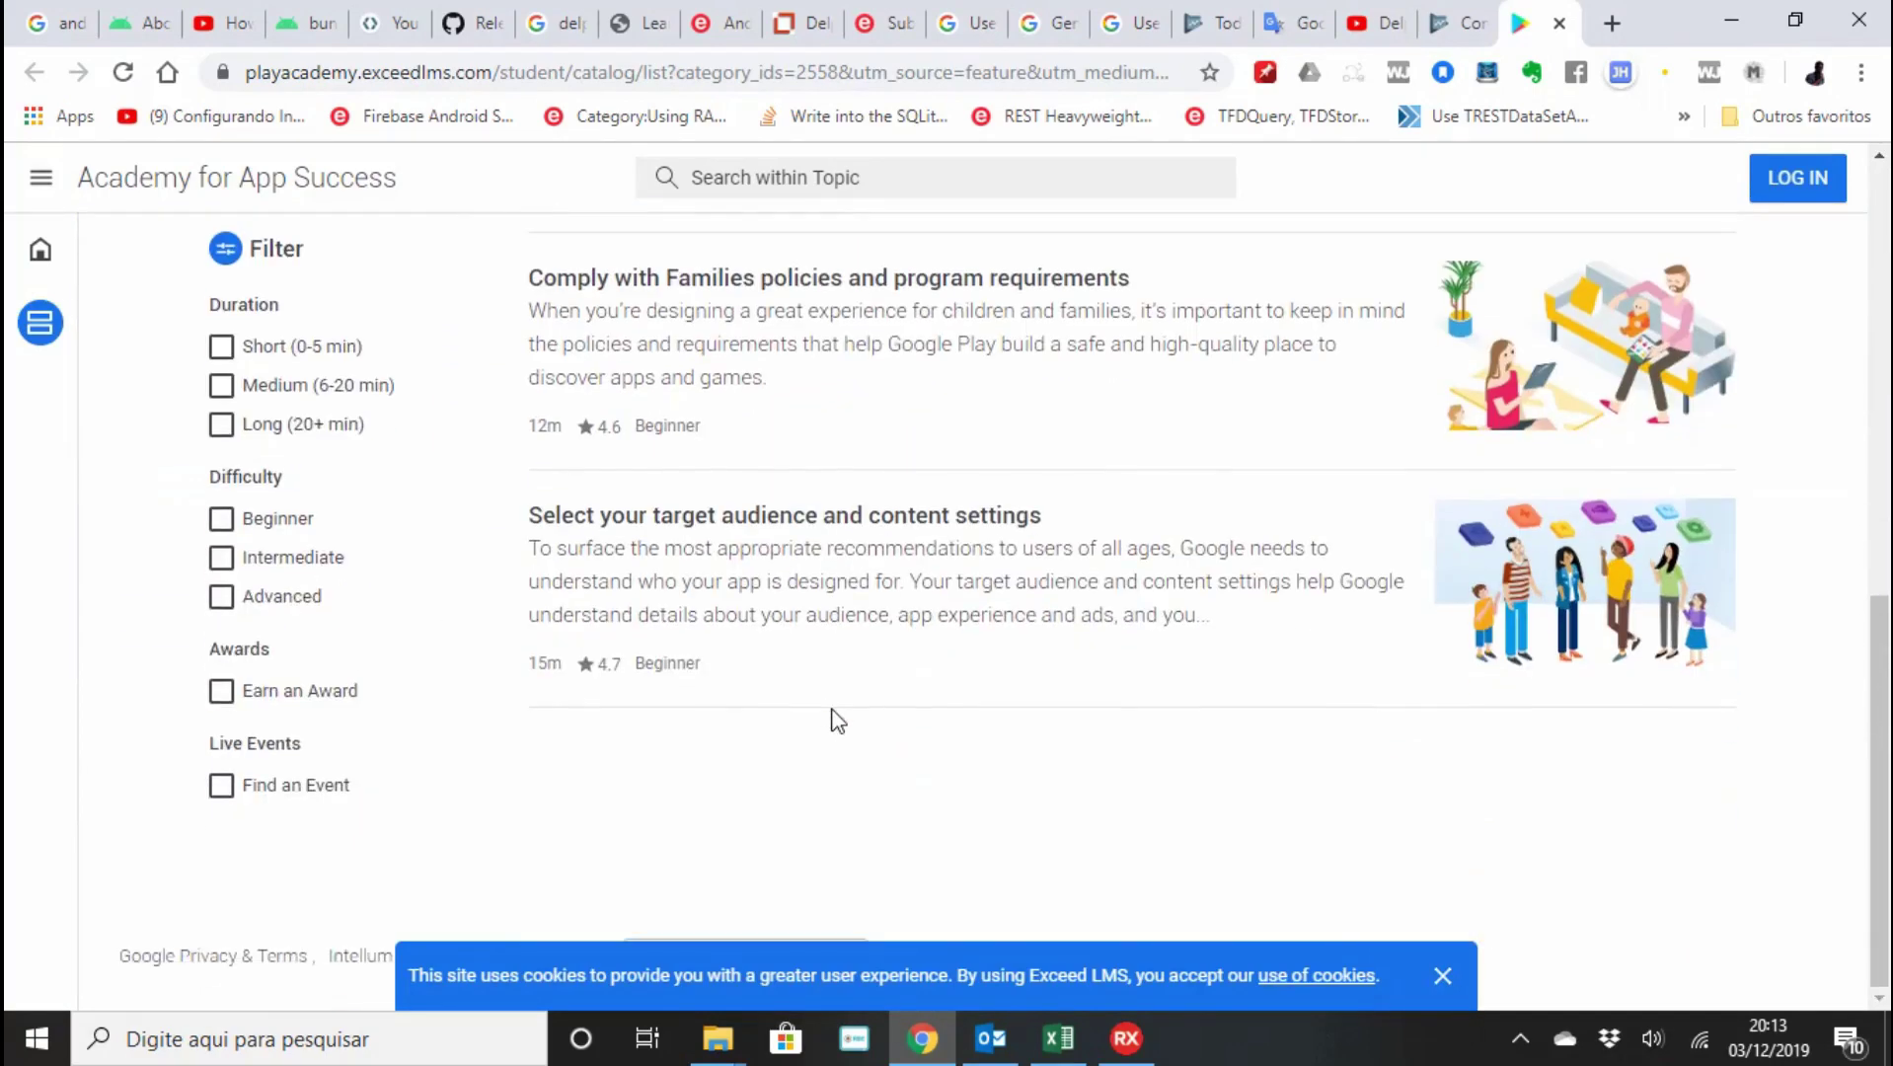
{"action": "left_click", "coordinate": [1462, 23]}
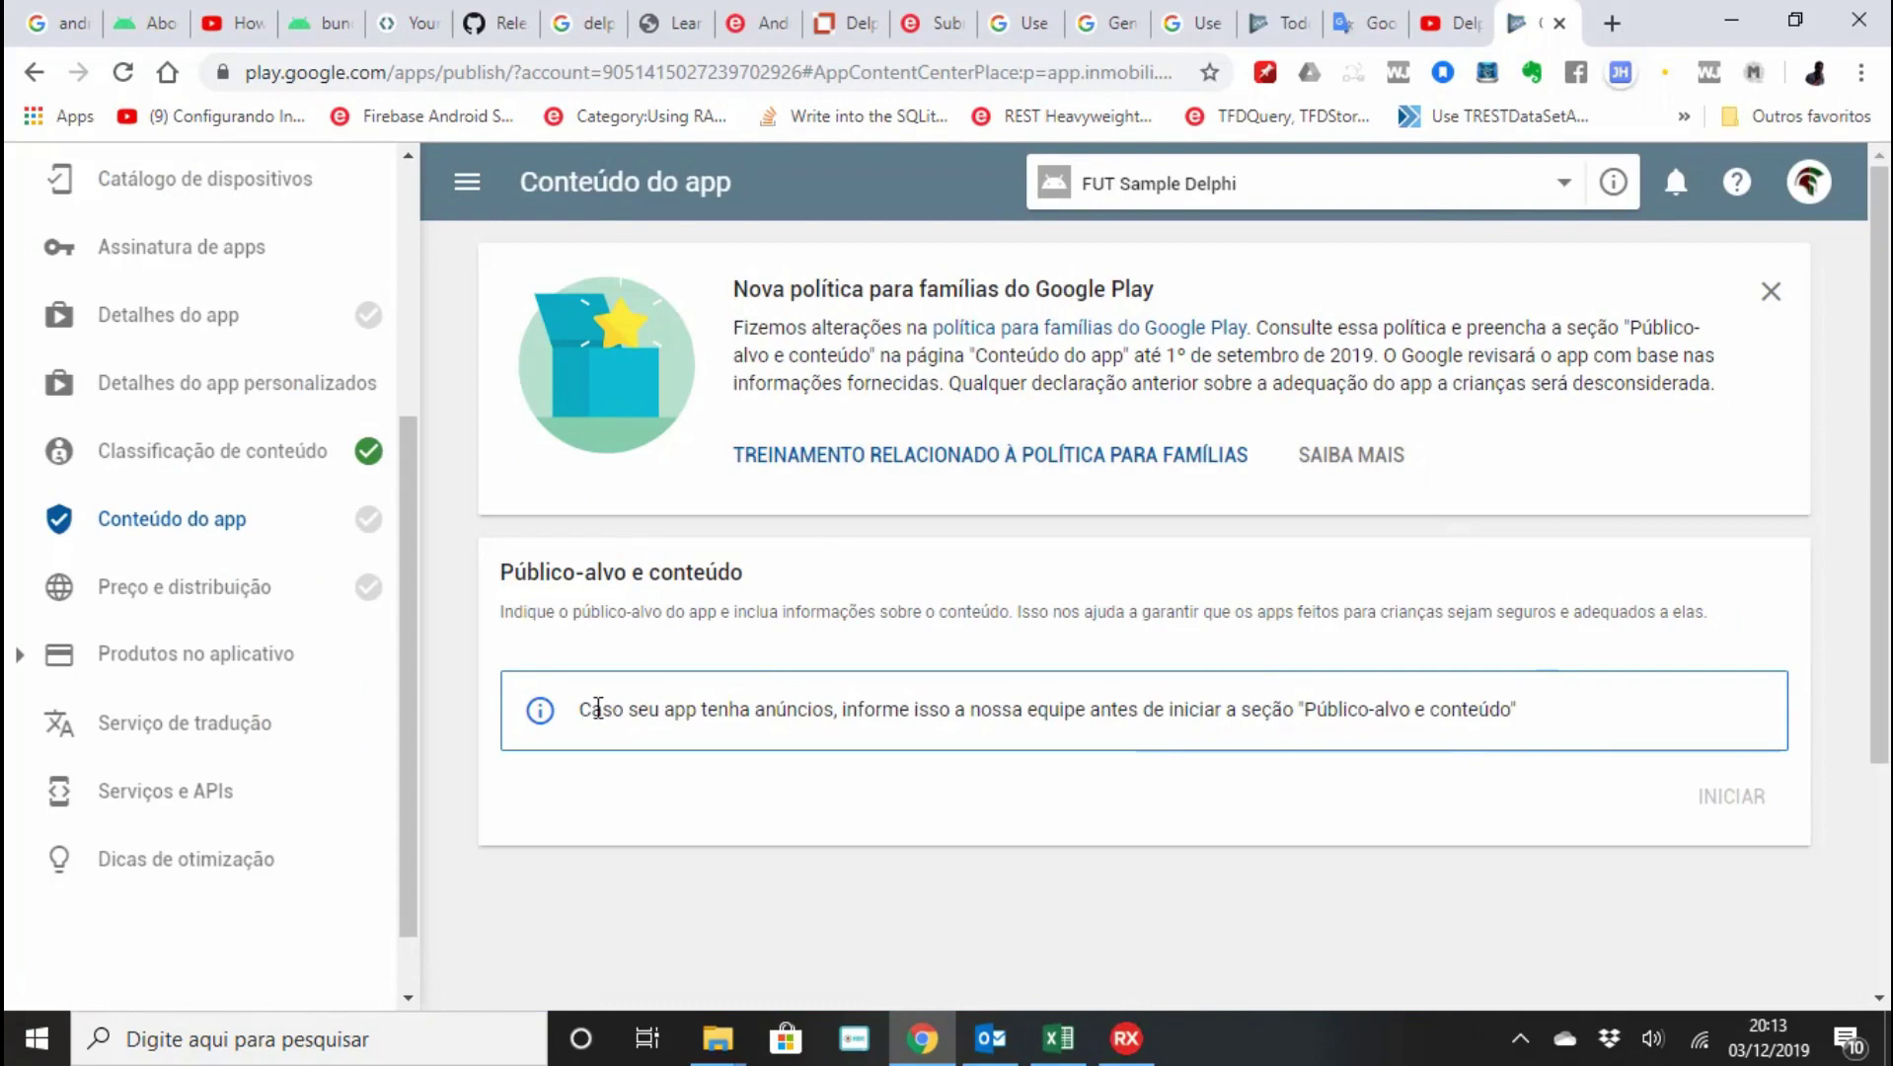
Dismiss the families-policy banner and go to the Preço e distribuição settings.
{"action": "left_click_drag", "start_coordinate": [598, 709], "coordinate": [1561, 707]}
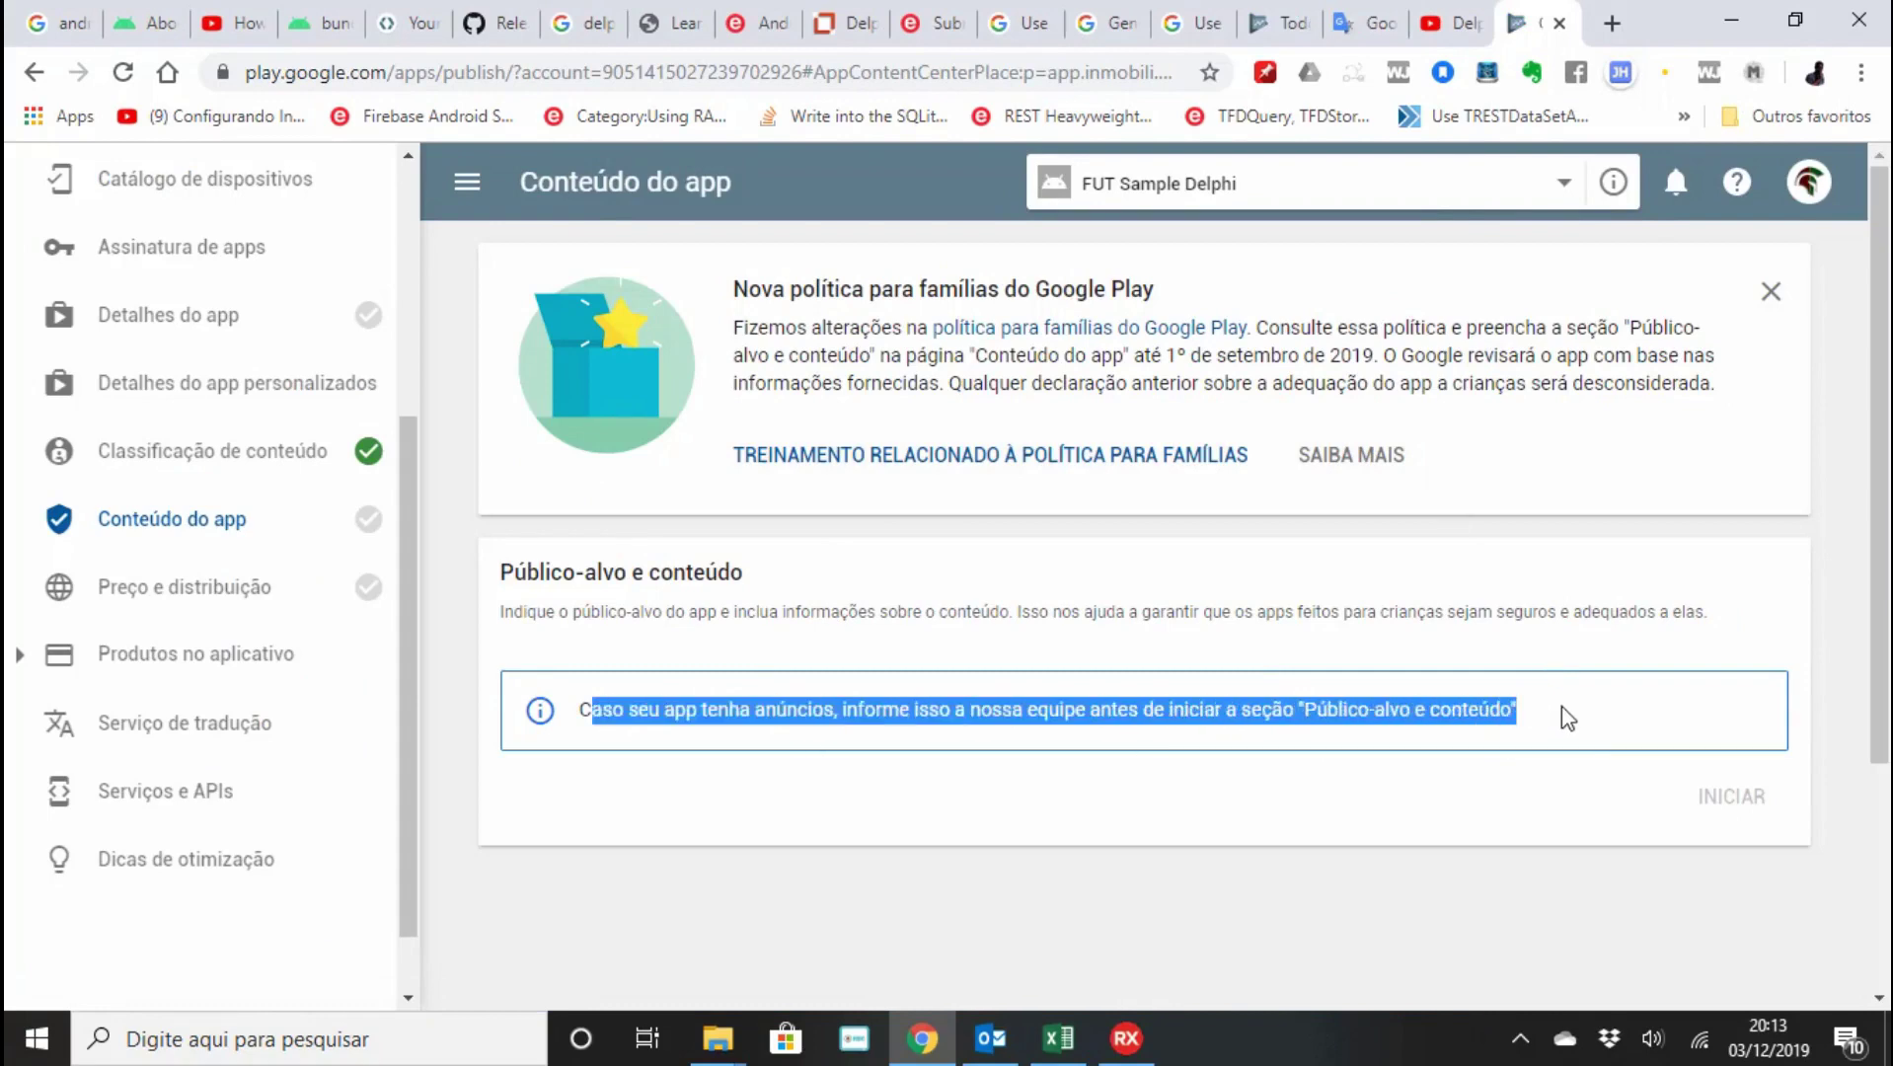
{"action": "scroll", "coordinate": [1561, 705], "scroll_direction": "down", "scroll_amount": 3}
{"action": "scroll", "coordinate": [1561, 705], "scroll_direction": "up", "scroll_amount": 3}
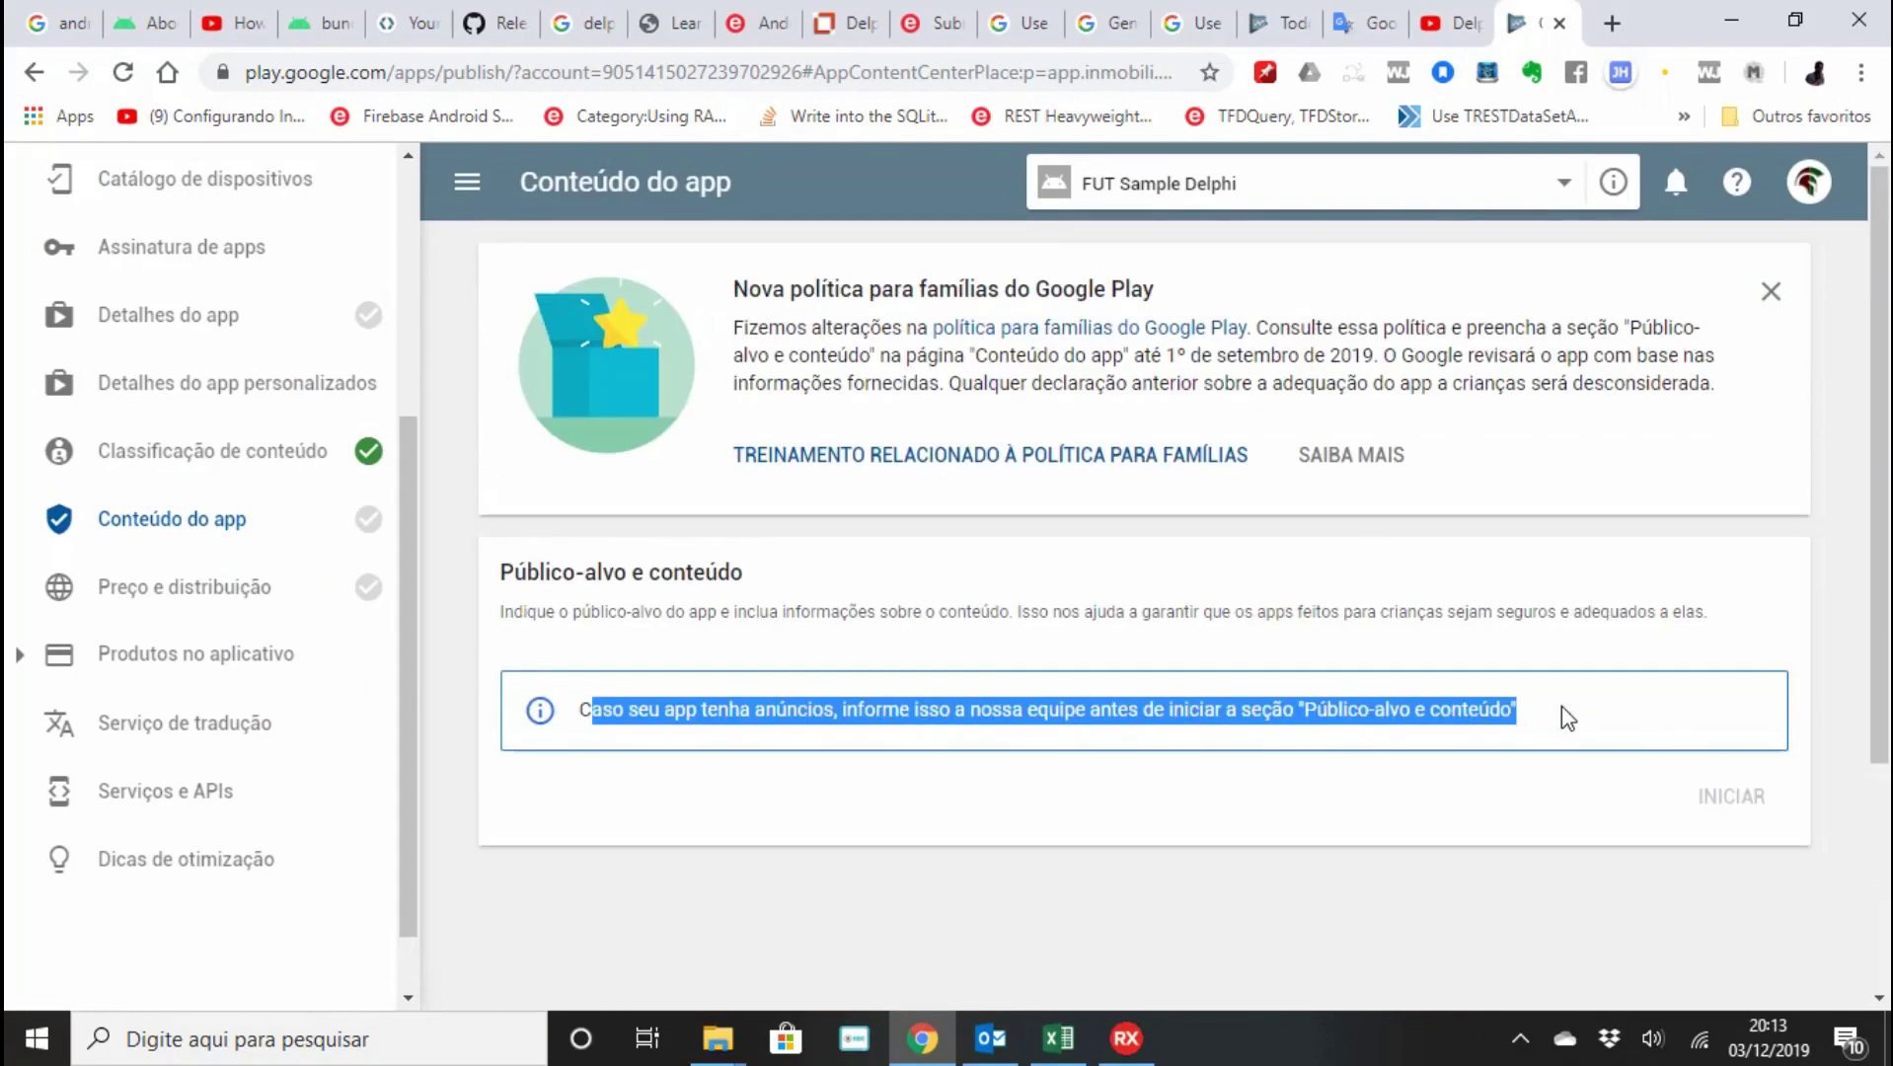
{"action": "left_click", "coordinate": [1770, 294]}
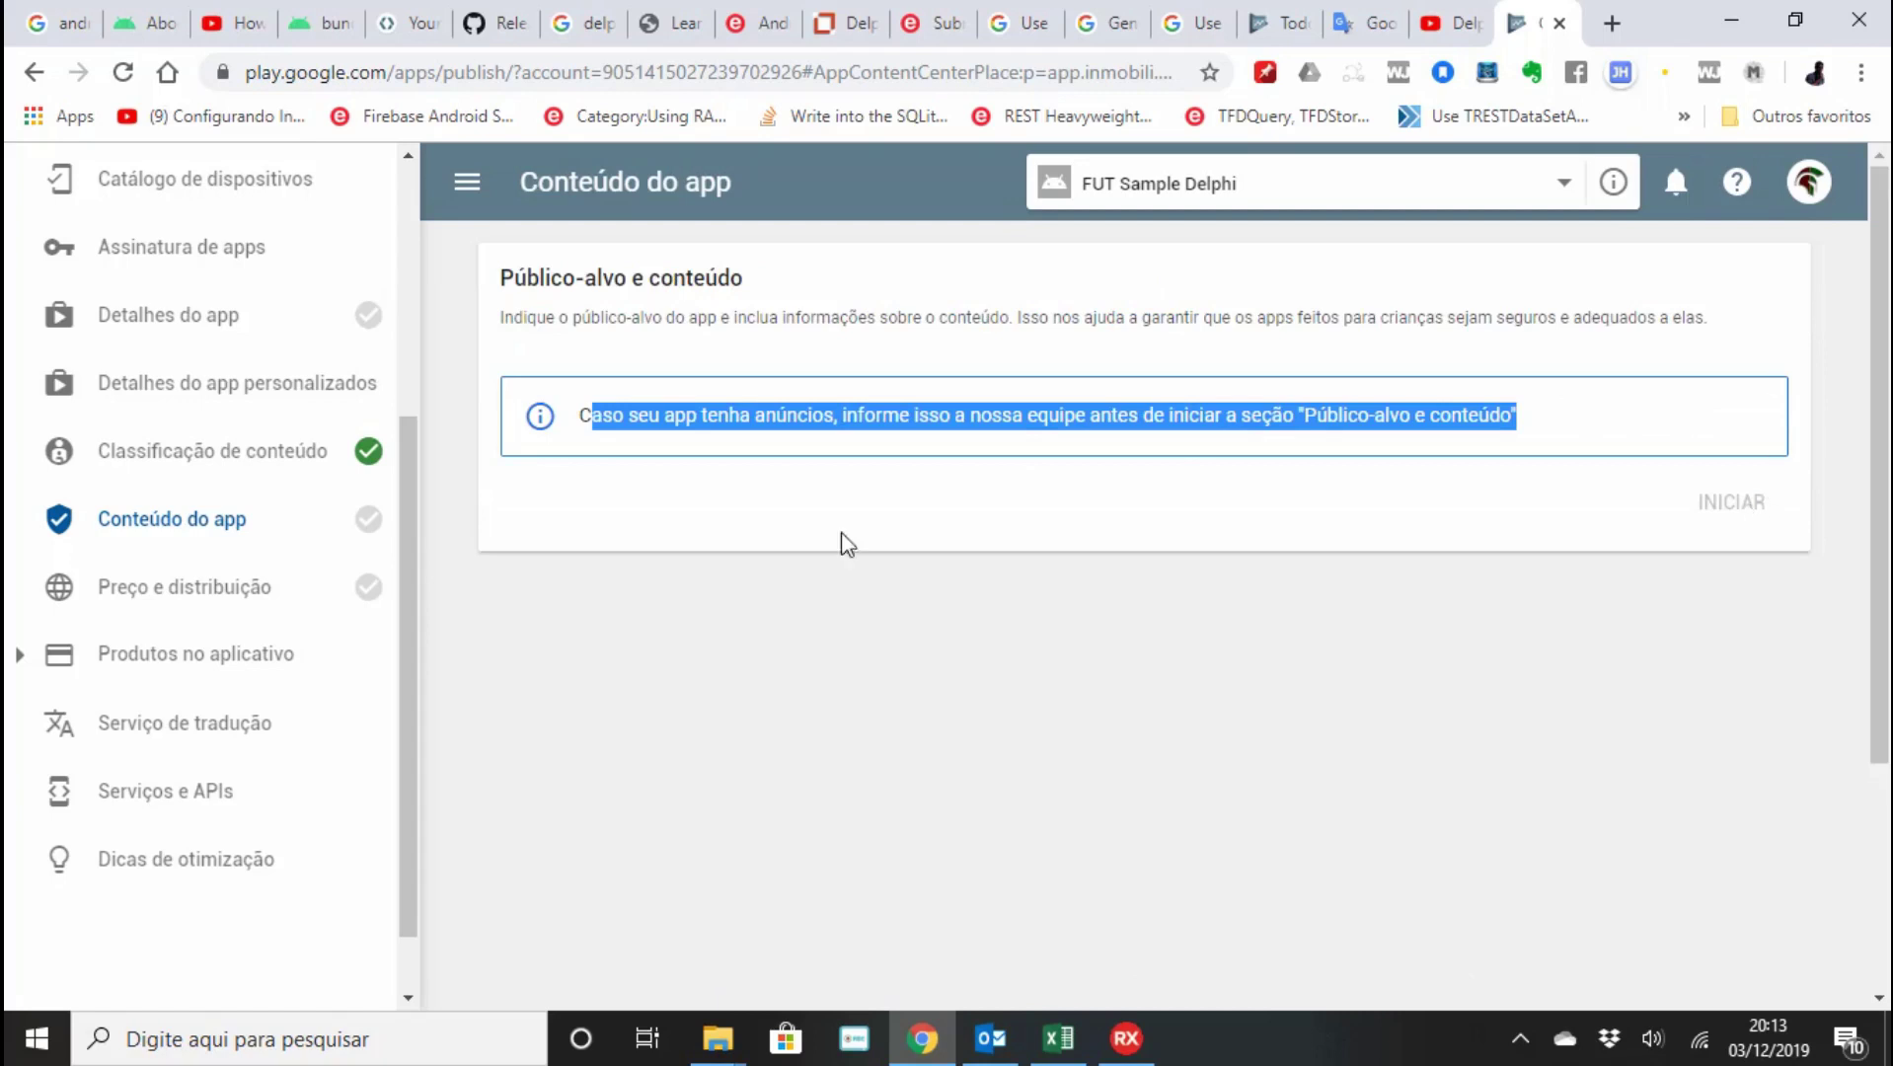
{"action": "left_click", "coordinate": [169, 587]}
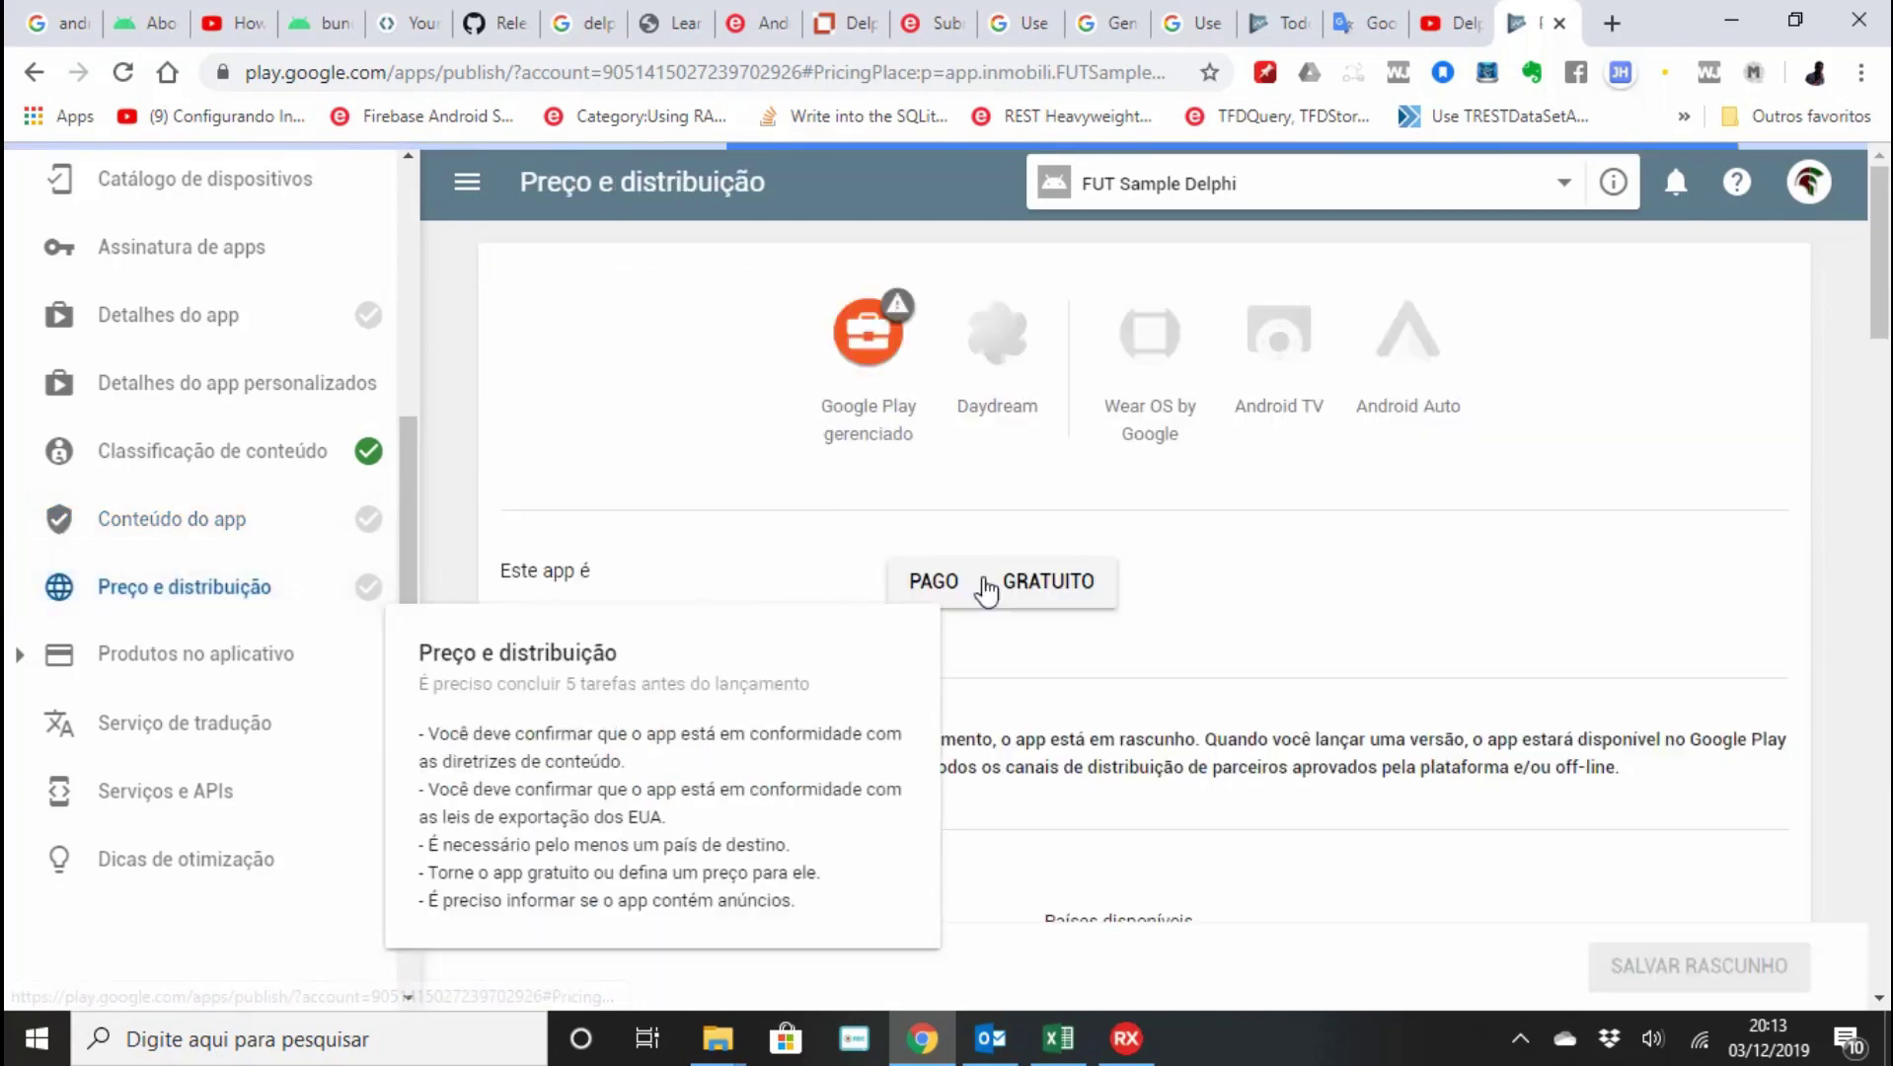
Make the app free and available in all 149 countries.
{"action": "left_click", "coordinate": [987, 582]}
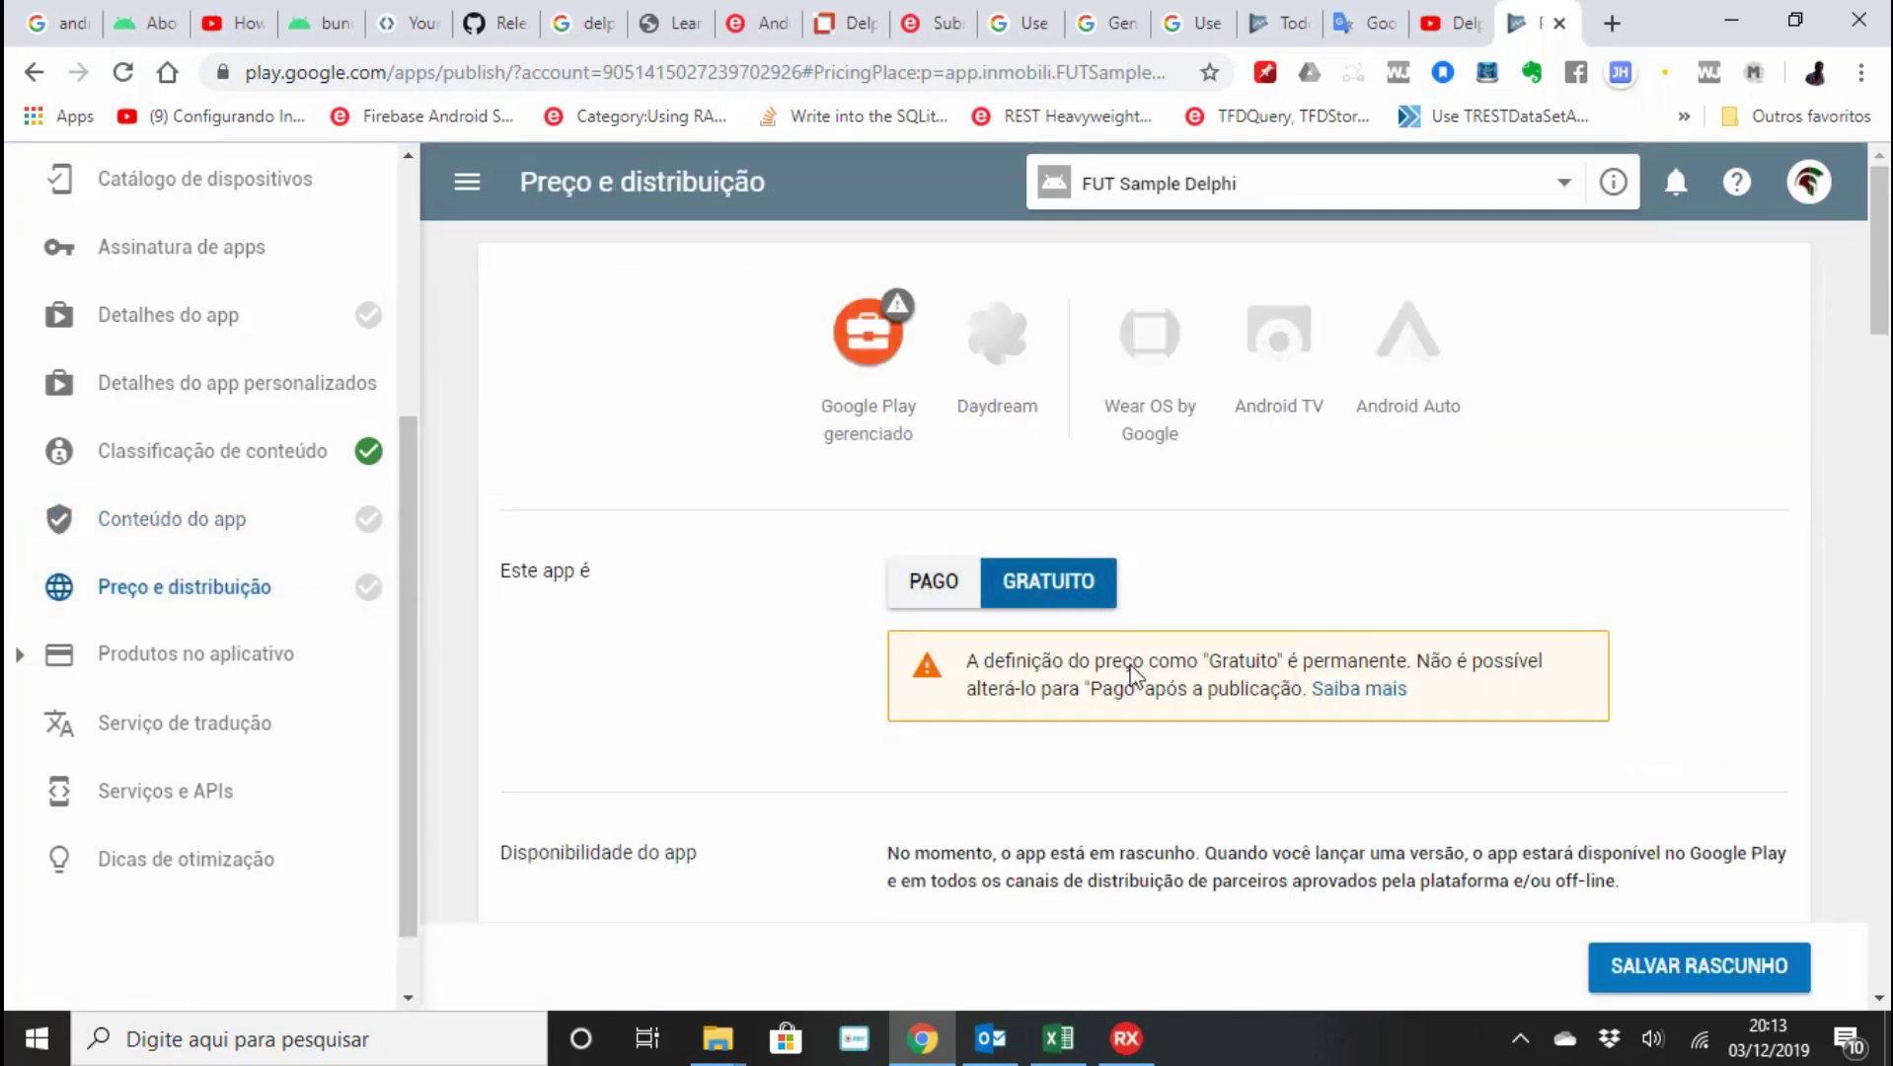
{"action": "scroll", "coordinate": [1133, 661], "scroll_direction": "down", "scroll_amount": 4}
{"action": "scroll", "coordinate": [1134, 676], "scroll_direction": "down", "scroll_amount": 1}
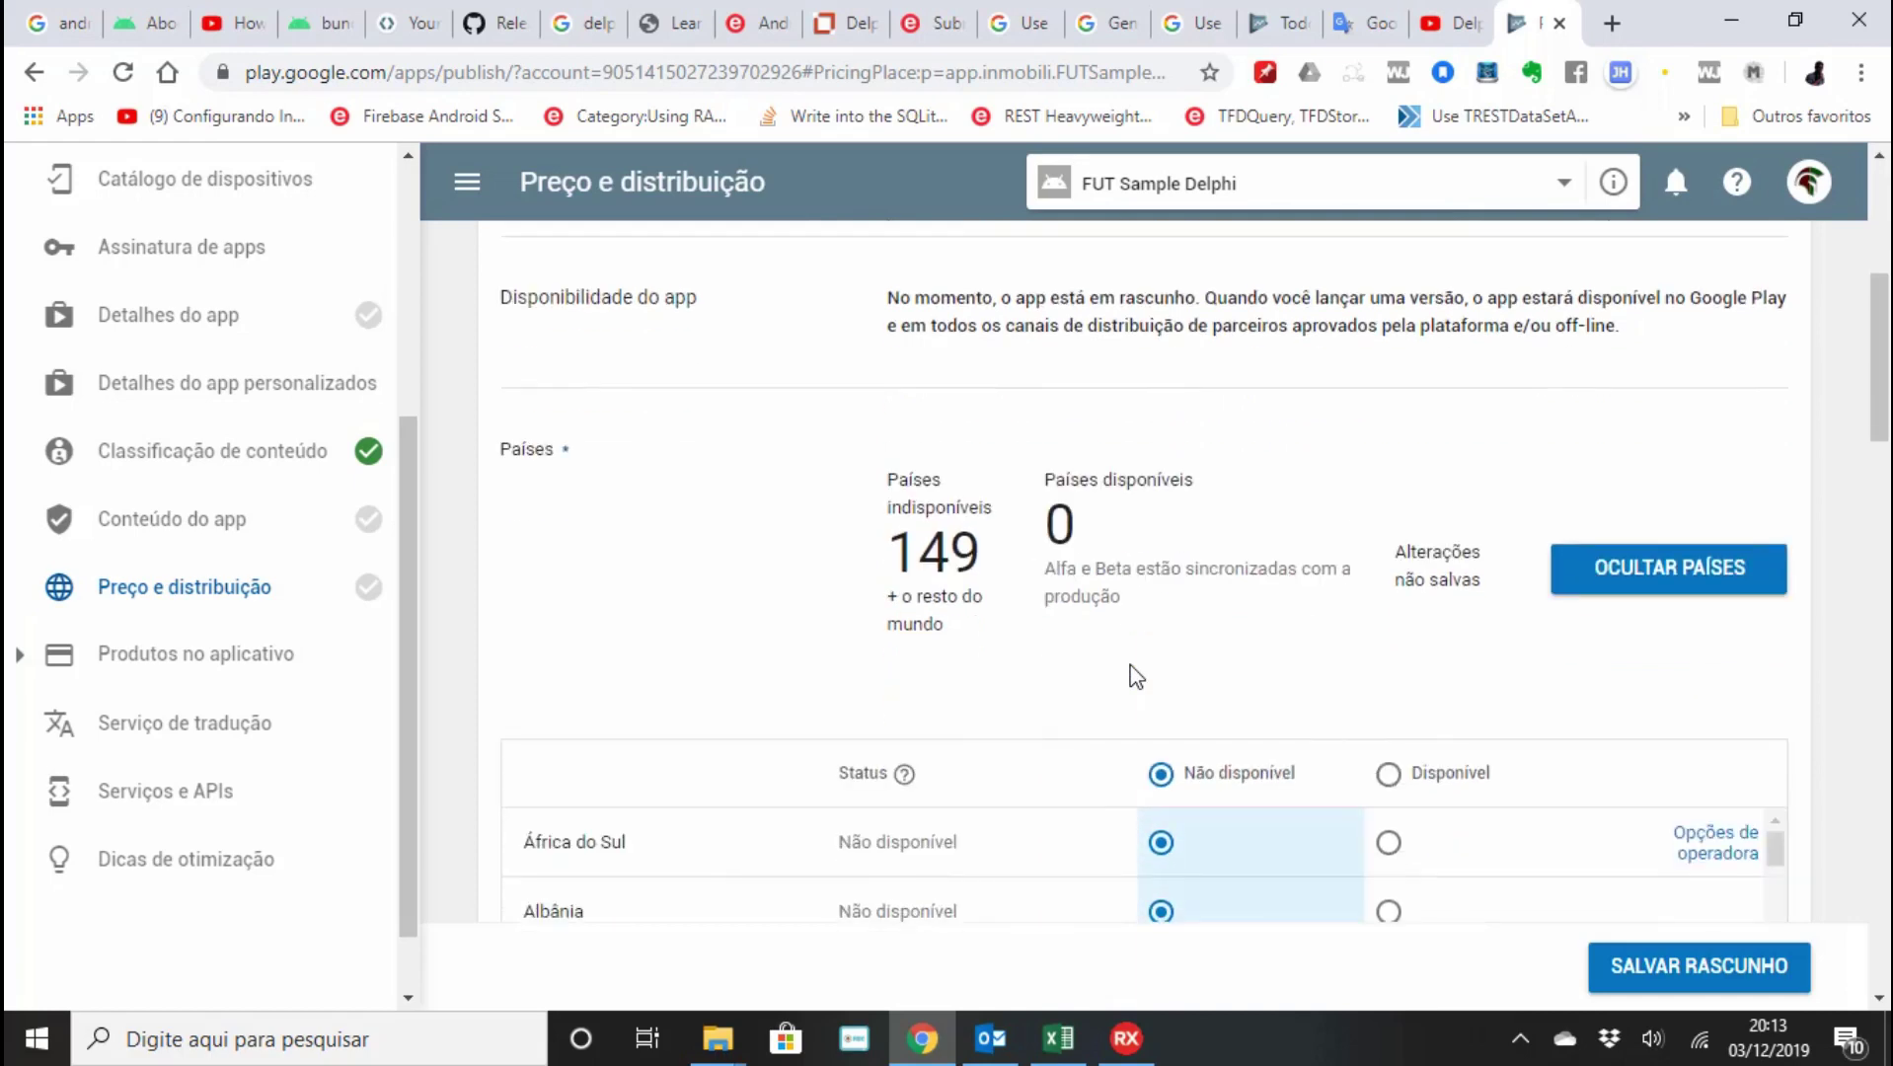
{"action": "scroll", "coordinate": [1636, 622], "scroll_direction": "down", "scroll_amount": 4}
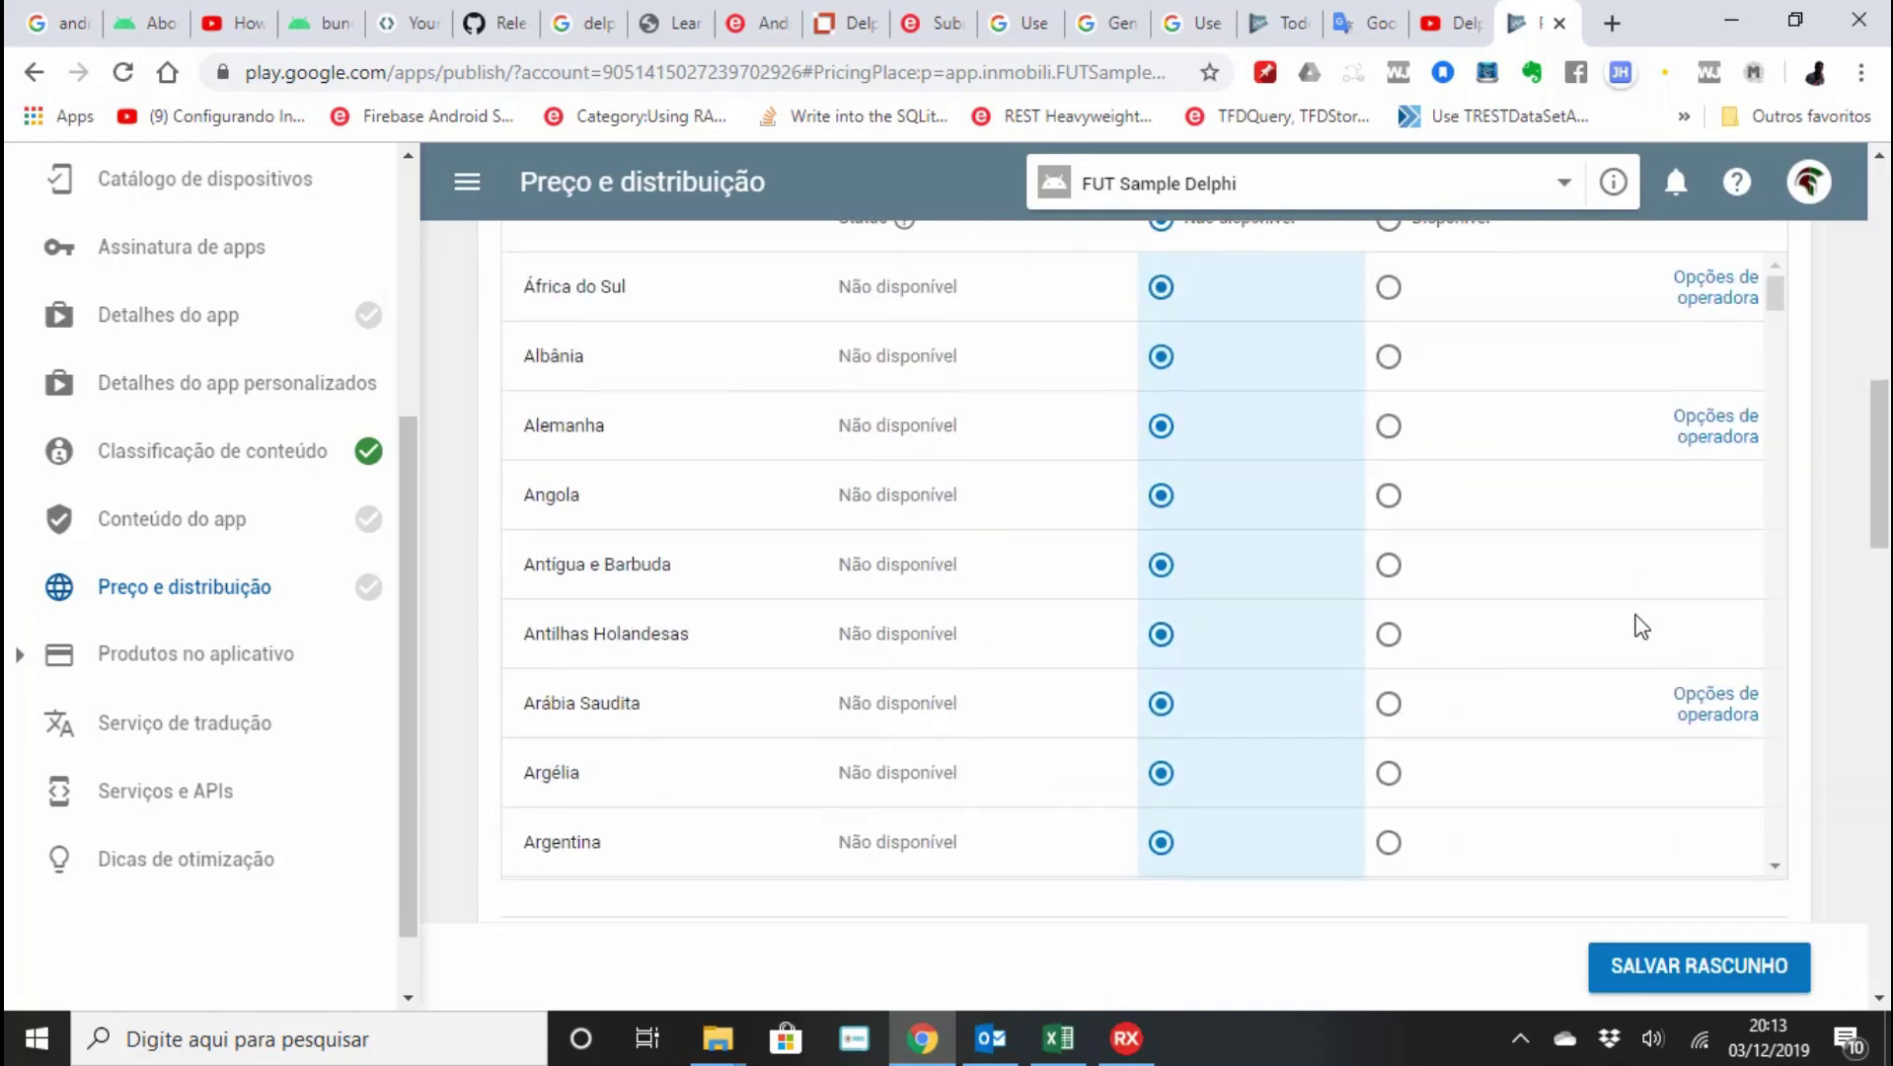
{"action": "scroll", "coordinate": [1636, 622], "scroll_direction": "up", "scroll_amount": 2}
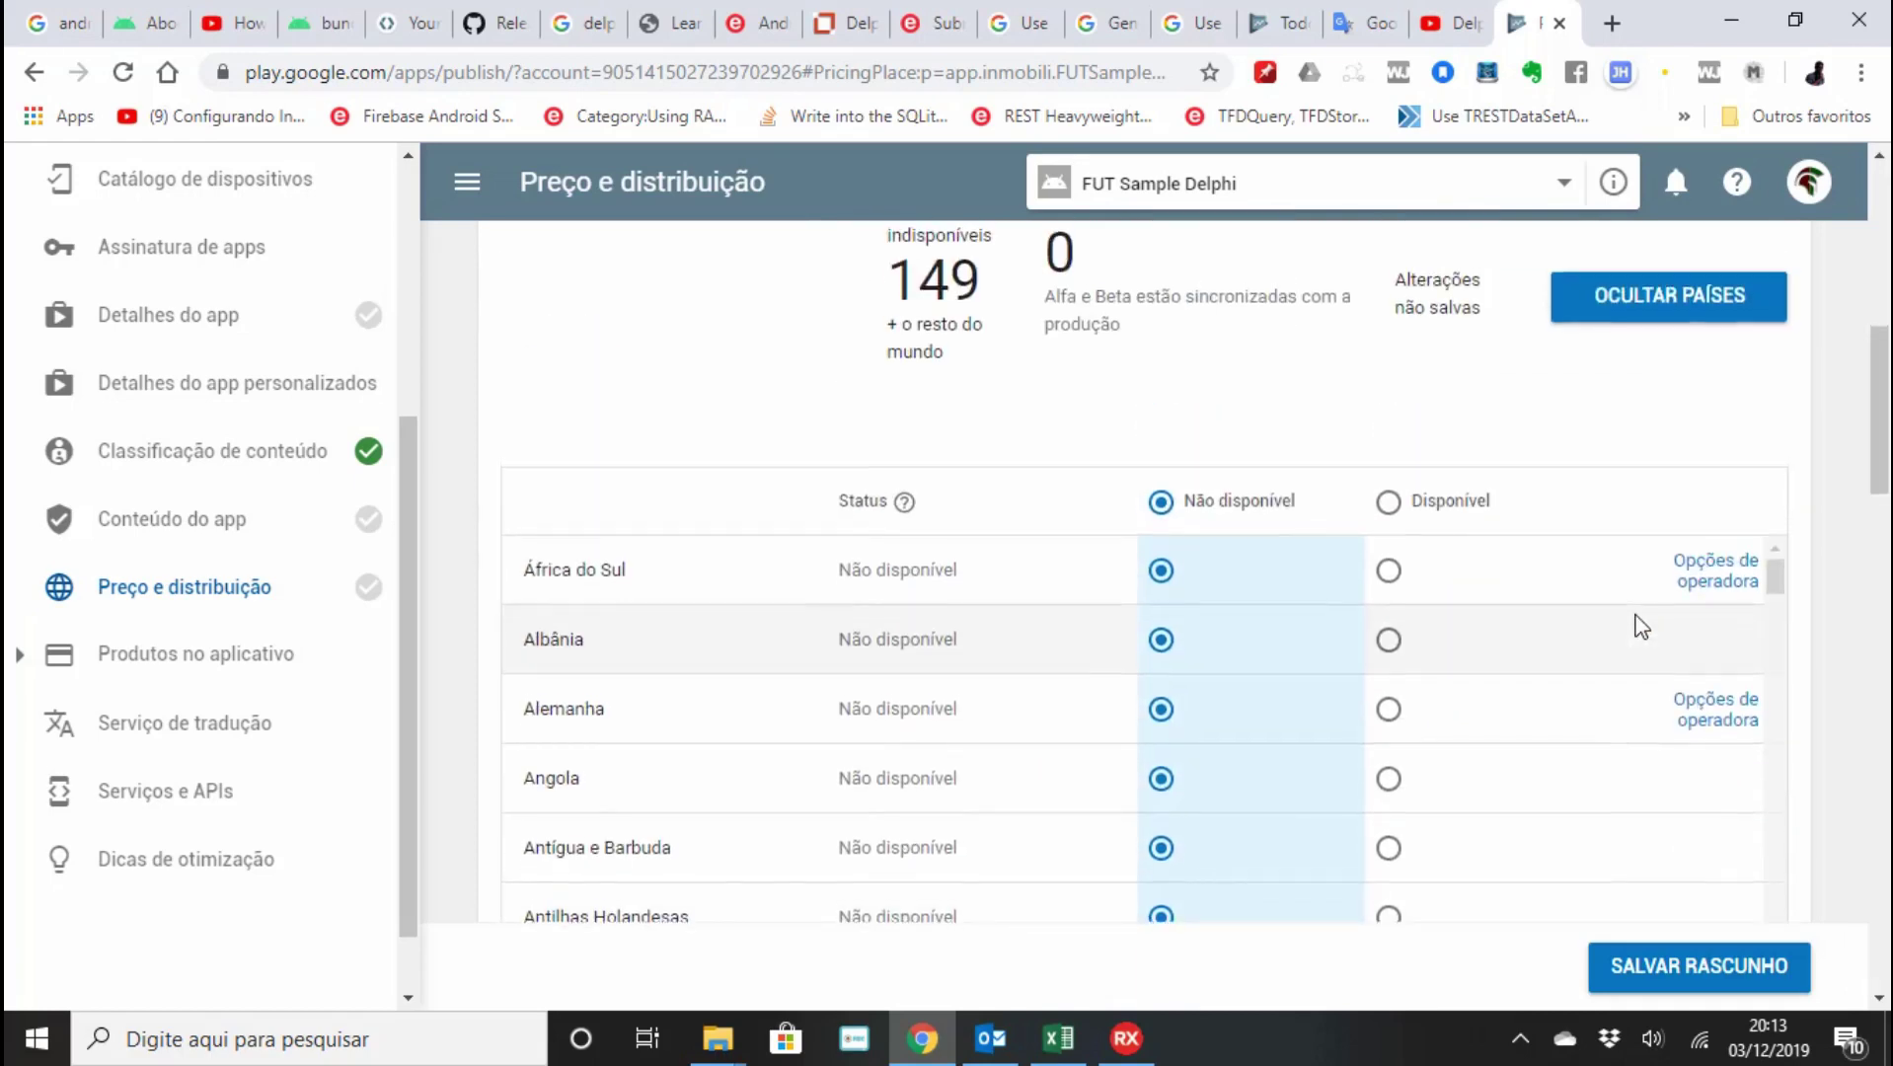
{"action": "scroll", "coordinate": [1640, 626], "scroll_direction": "up", "scroll_amount": 3}
{"action": "scroll", "coordinate": [1640, 627], "scroll_direction": "down", "scroll_amount": 3}
{"action": "scroll", "coordinate": [1640, 626], "scroll_direction": "down", "scroll_amount": 1}
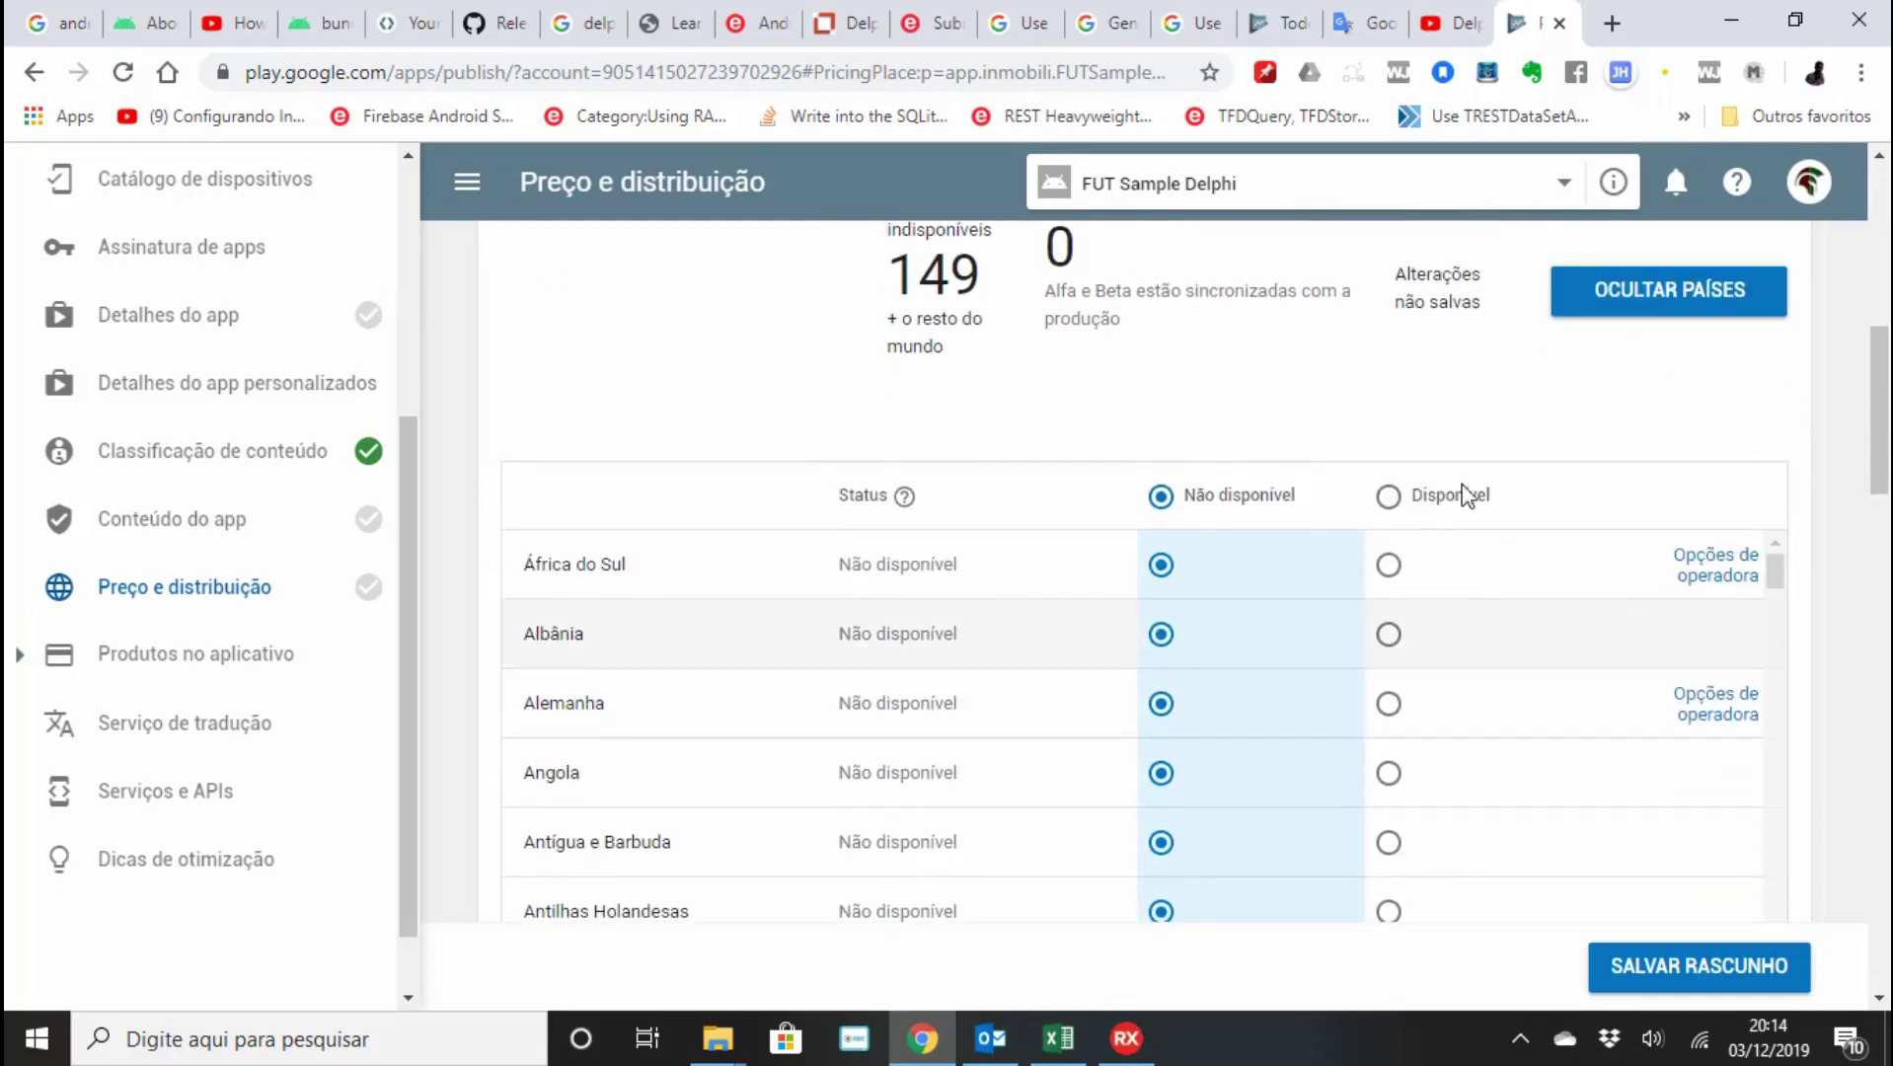
{"action": "left_click", "coordinate": [1387, 496]}
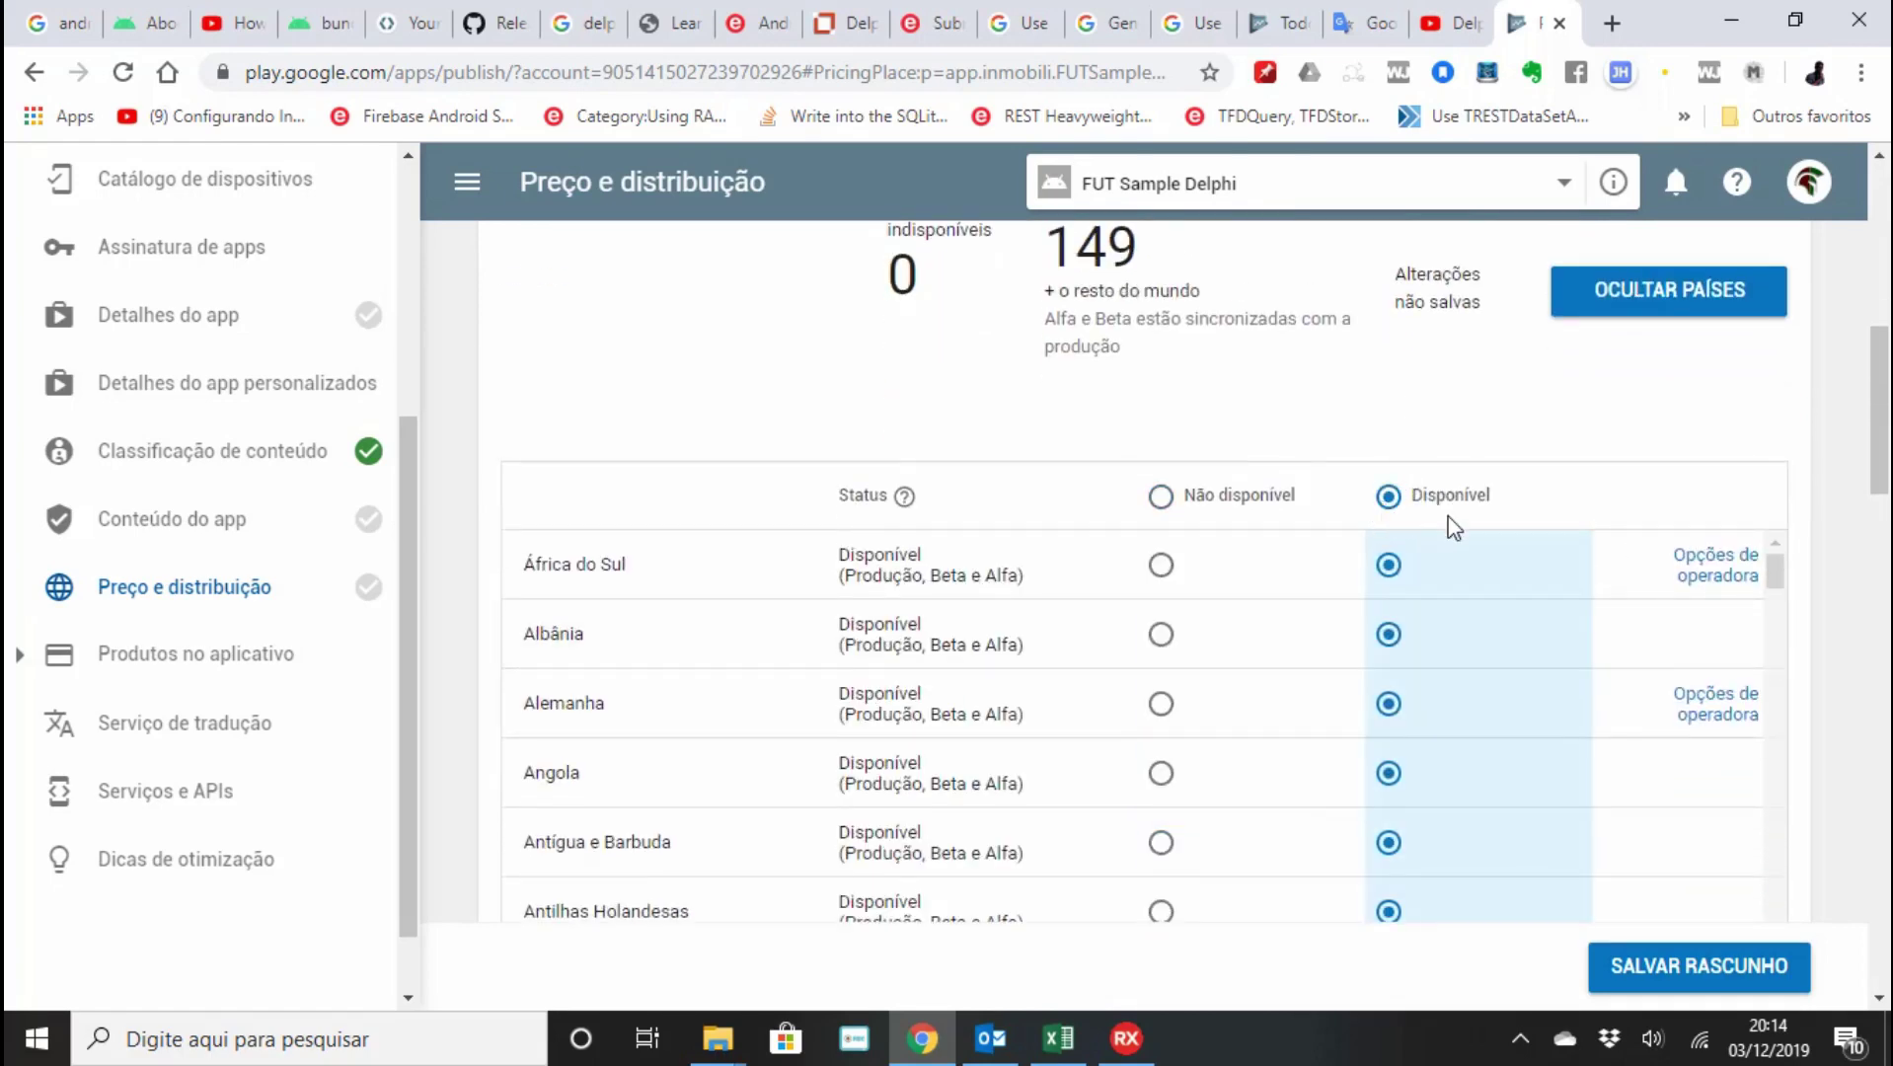
Declare that the app contains no ads and review the remaining distribution options.
{"action": "scroll", "coordinate": [1448, 523], "scroll_direction": "down", "scroll_amount": 12}
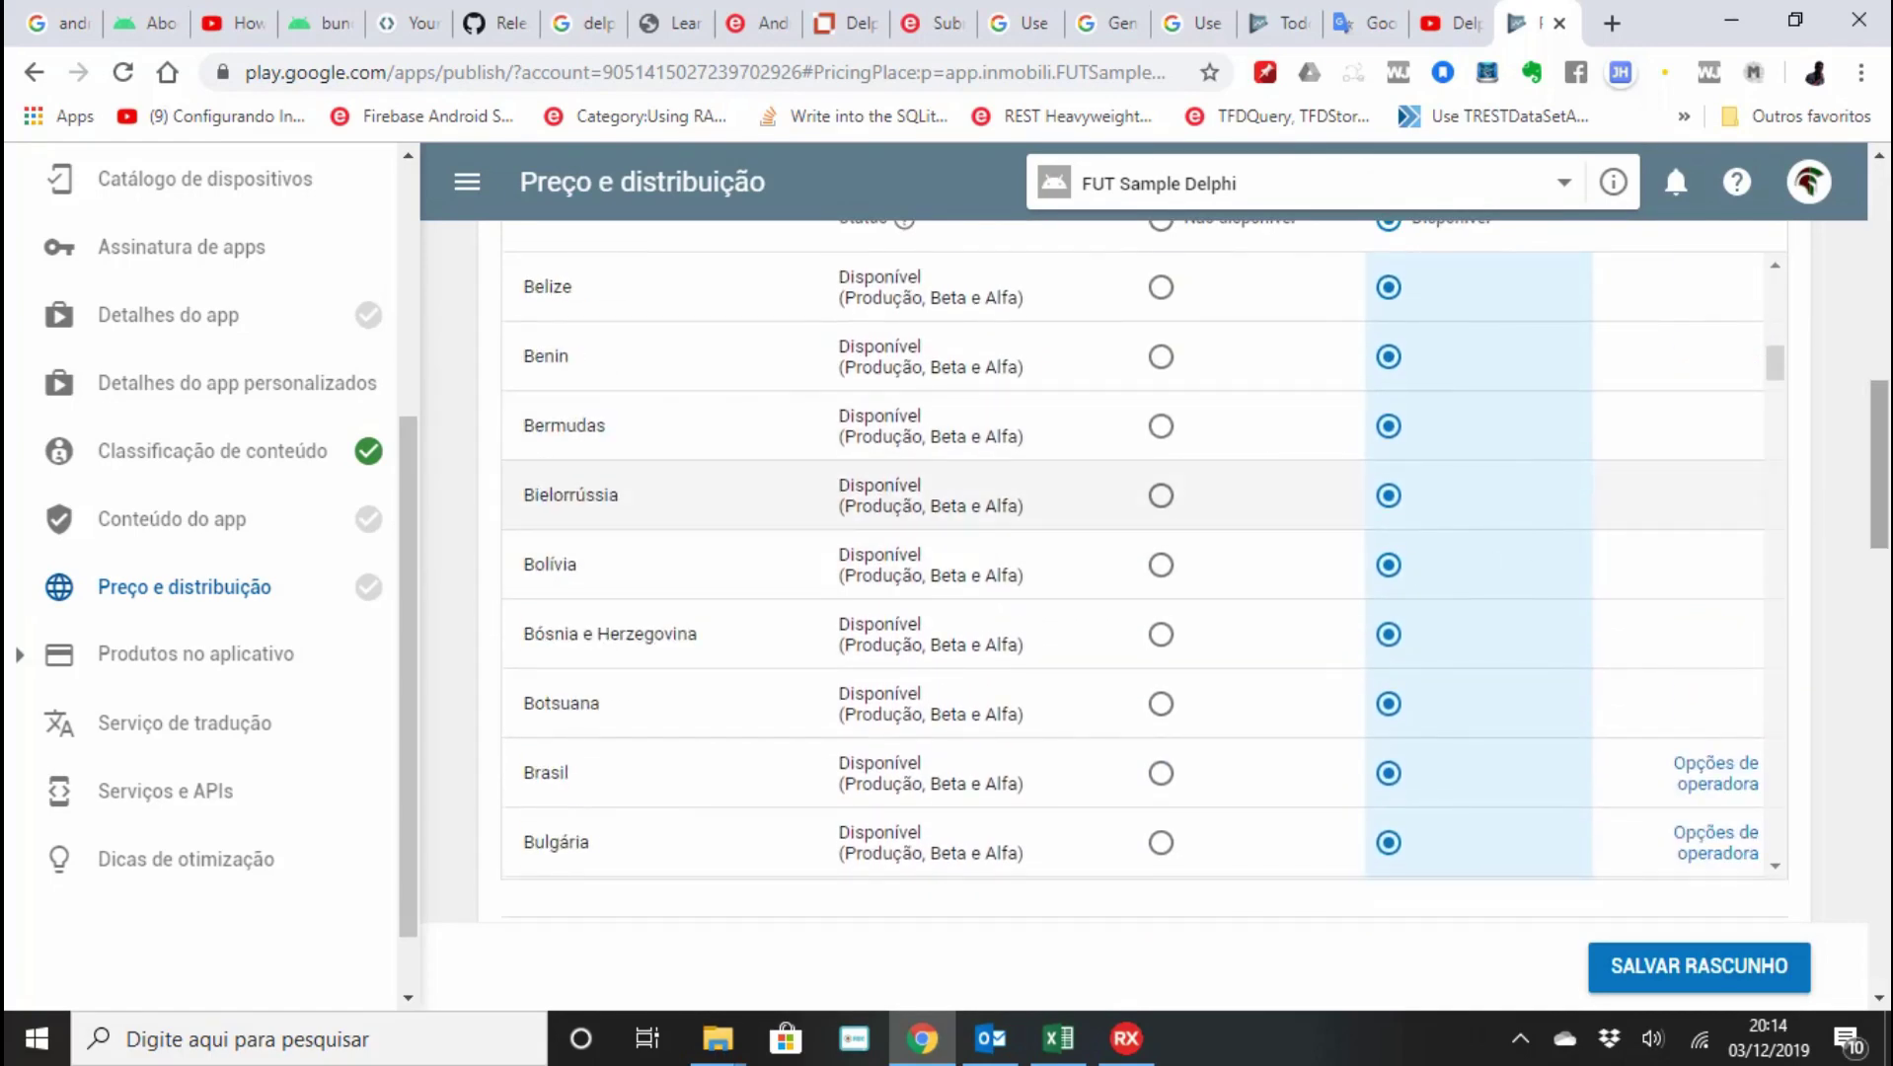
{"action": "left_click_drag", "start_coordinate": [1880, 493], "coordinate": [1880, 577]}
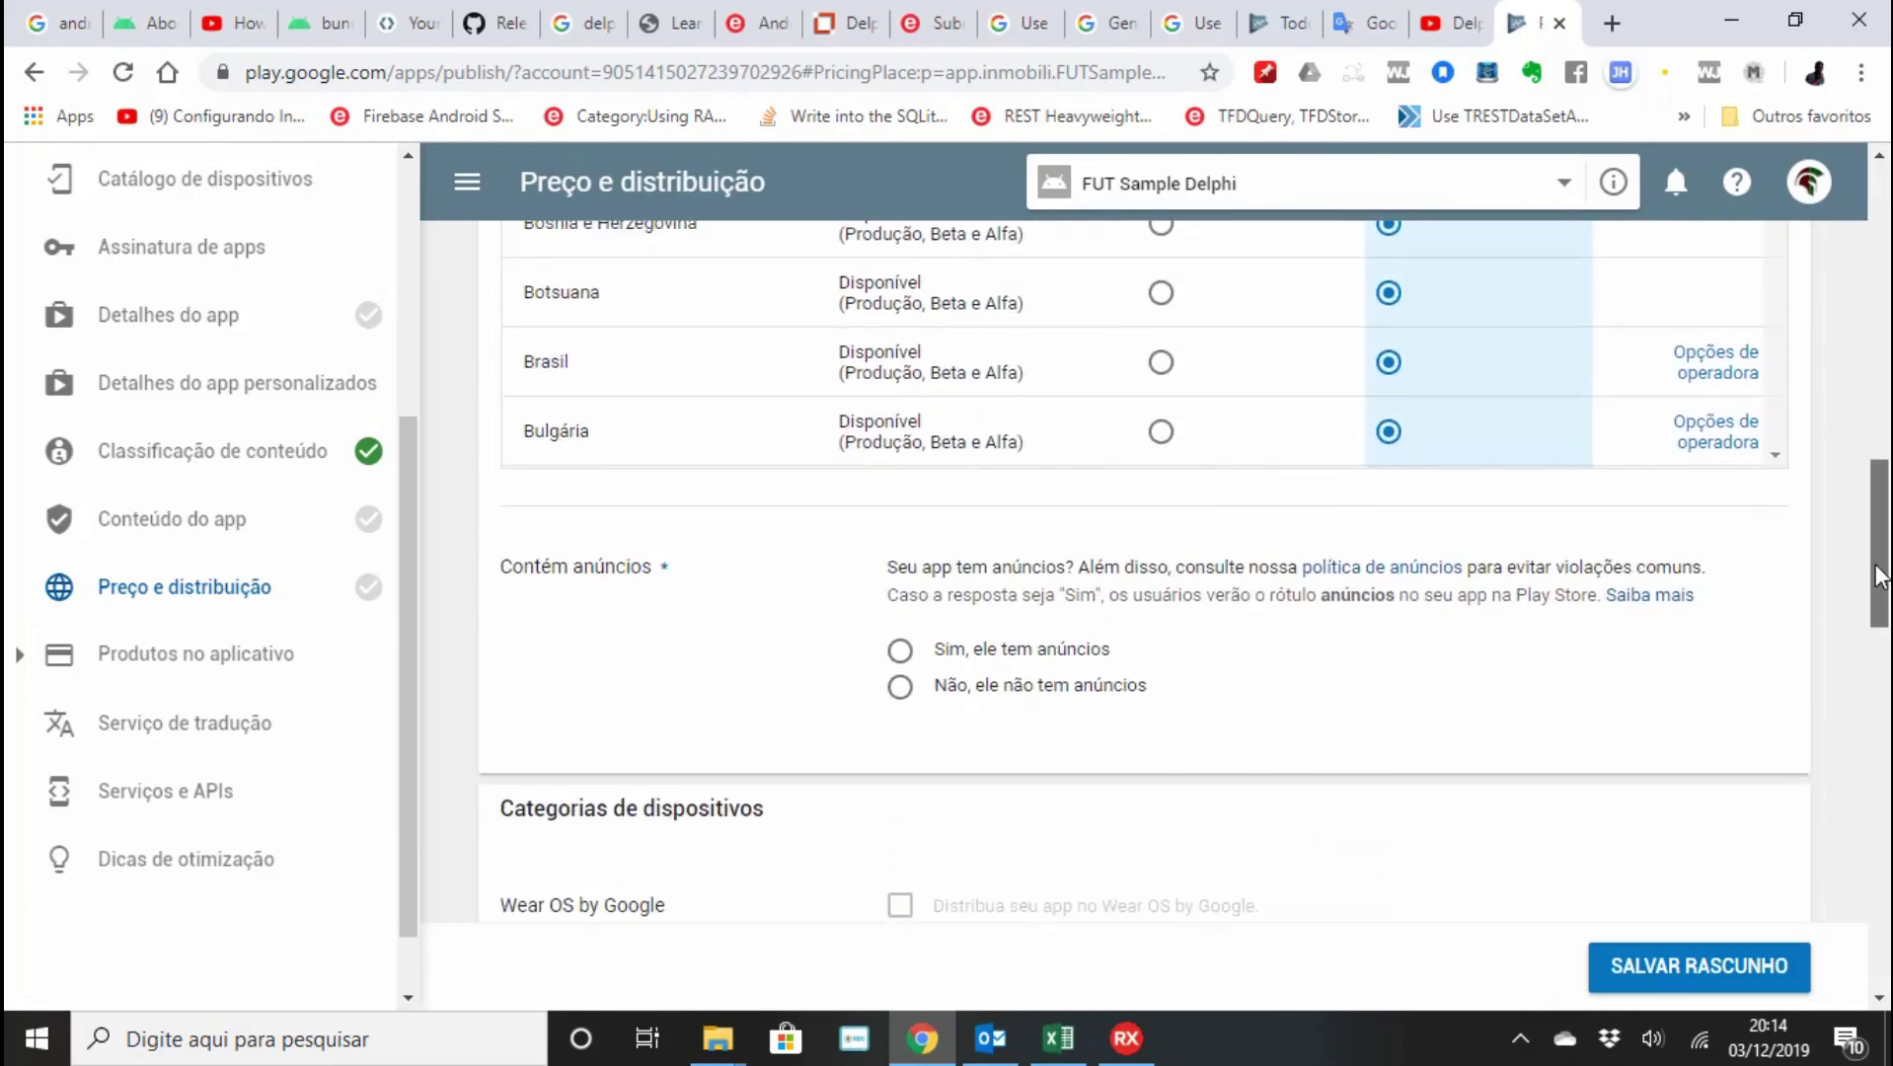
{"action": "left_click", "coordinate": [899, 685]}
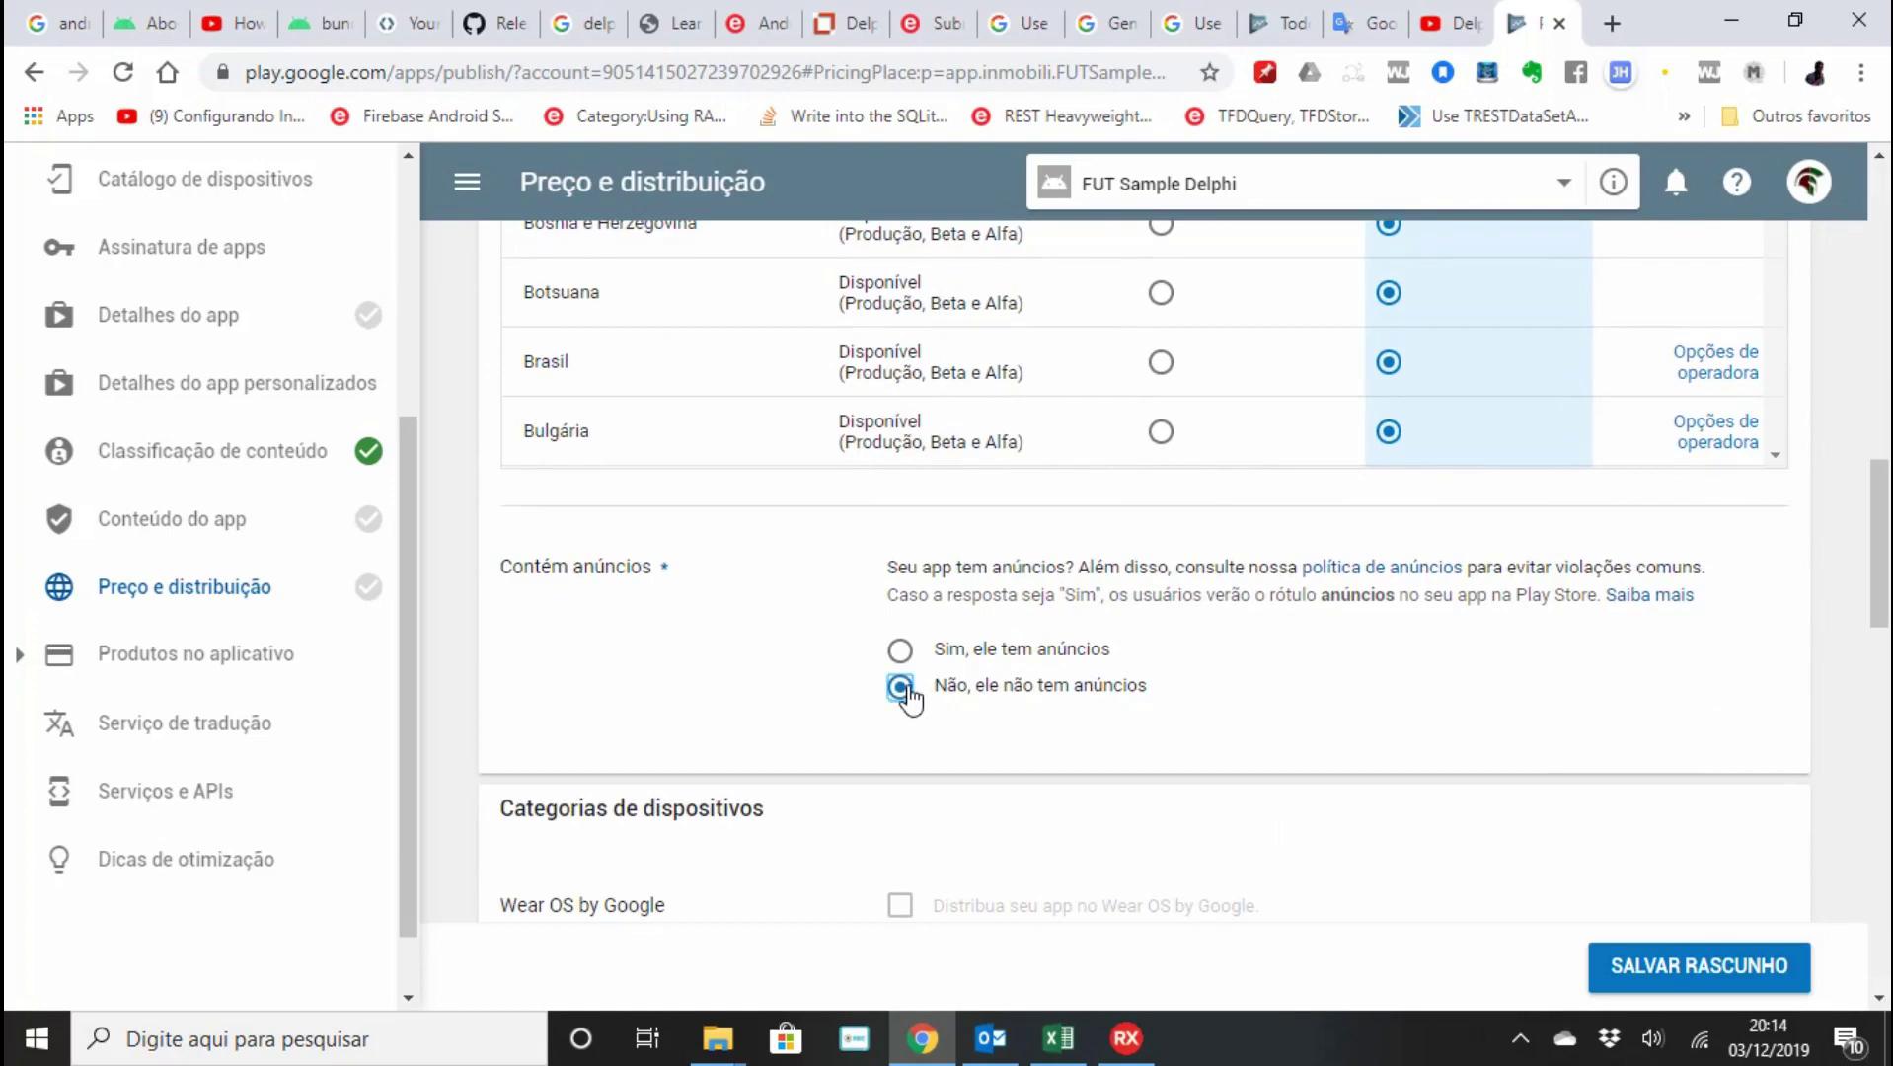
{"action": "scroll", "coordinate": [903, 686], "scroll_direction": "down", "scroll_amount": 2}
{"action": "scroll", "coordinate": [910, 698], "scroll_direction": "down", "scroll_amount": 1}
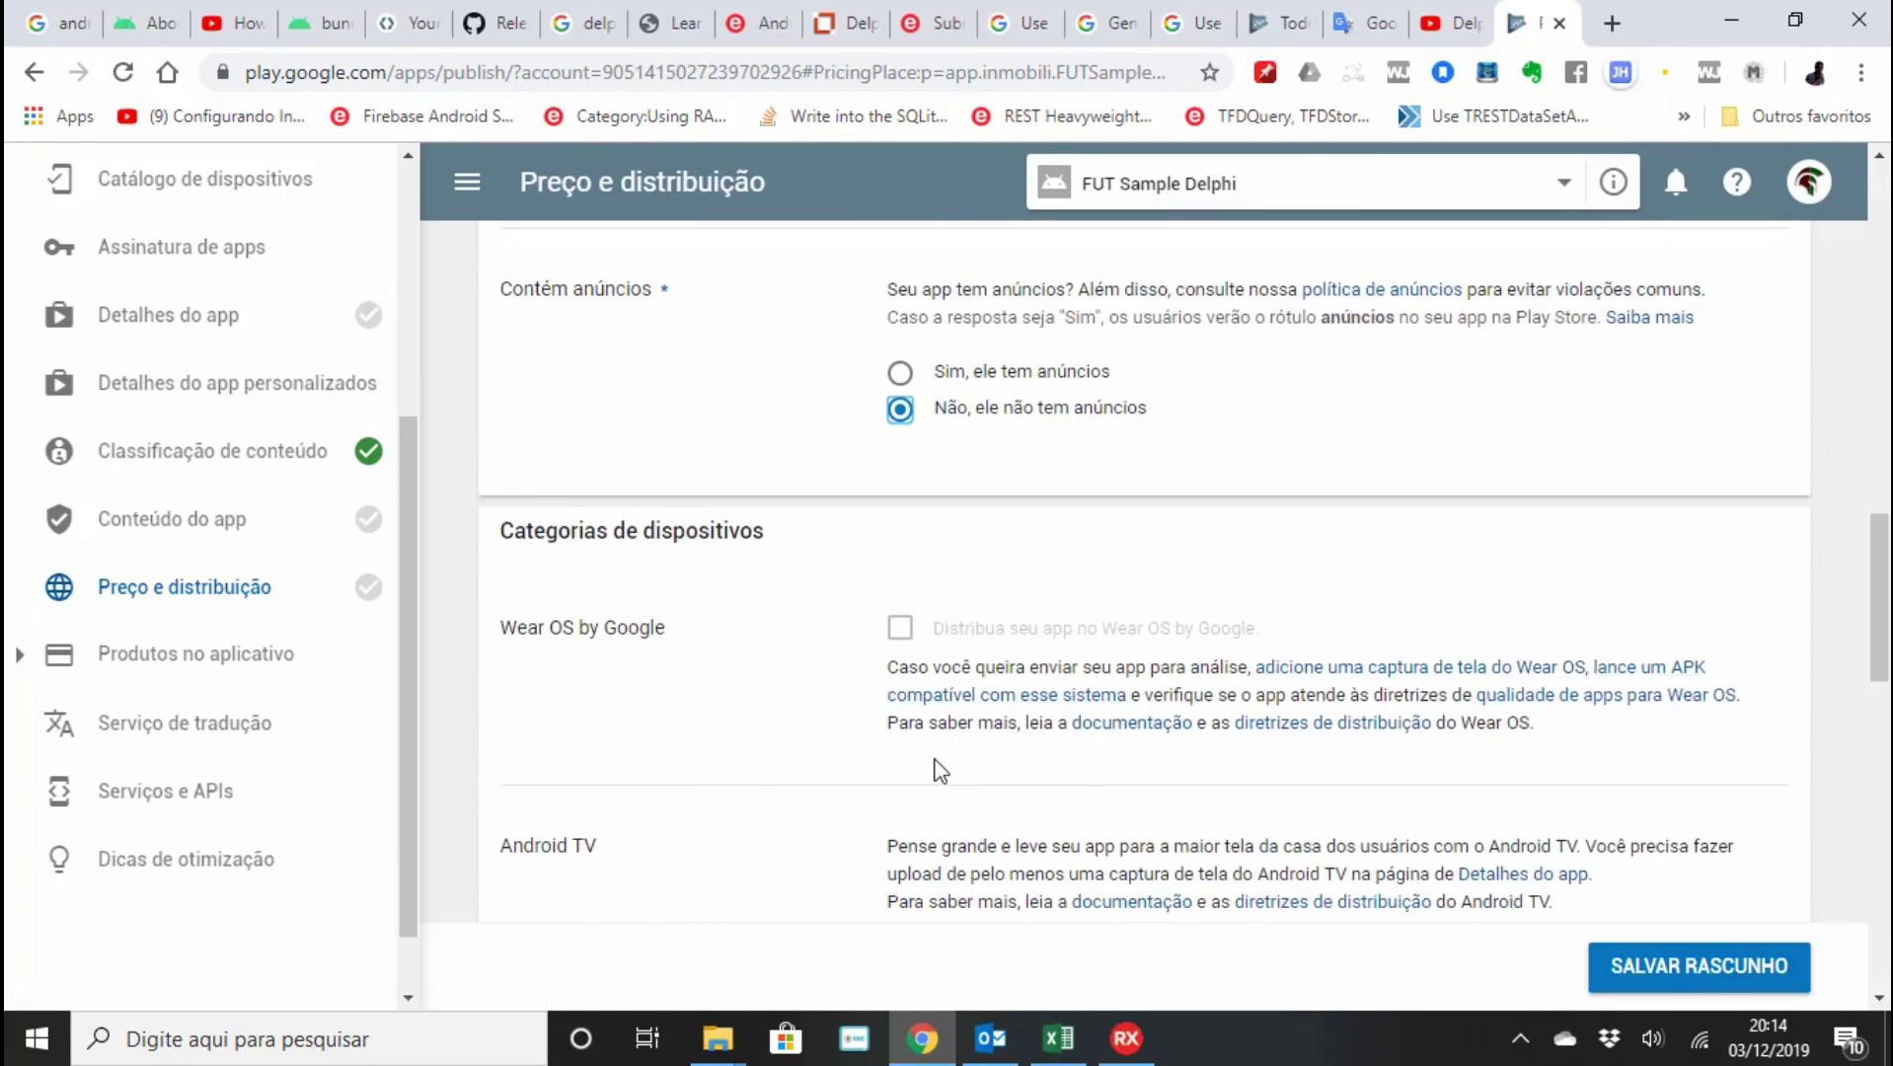
{"action": "scroll", "coordinate": [933, 765], "scroll_direction": "down", "scroll_amount": 3}
{"action": "scroll", "coordinate": [934, 766], "scroll_direction": "down", "scroll_amount": 3}
{"action": "scroll", "coordinate": [936, 767], "scroll_direction": "up", "scroll_amount": 5}
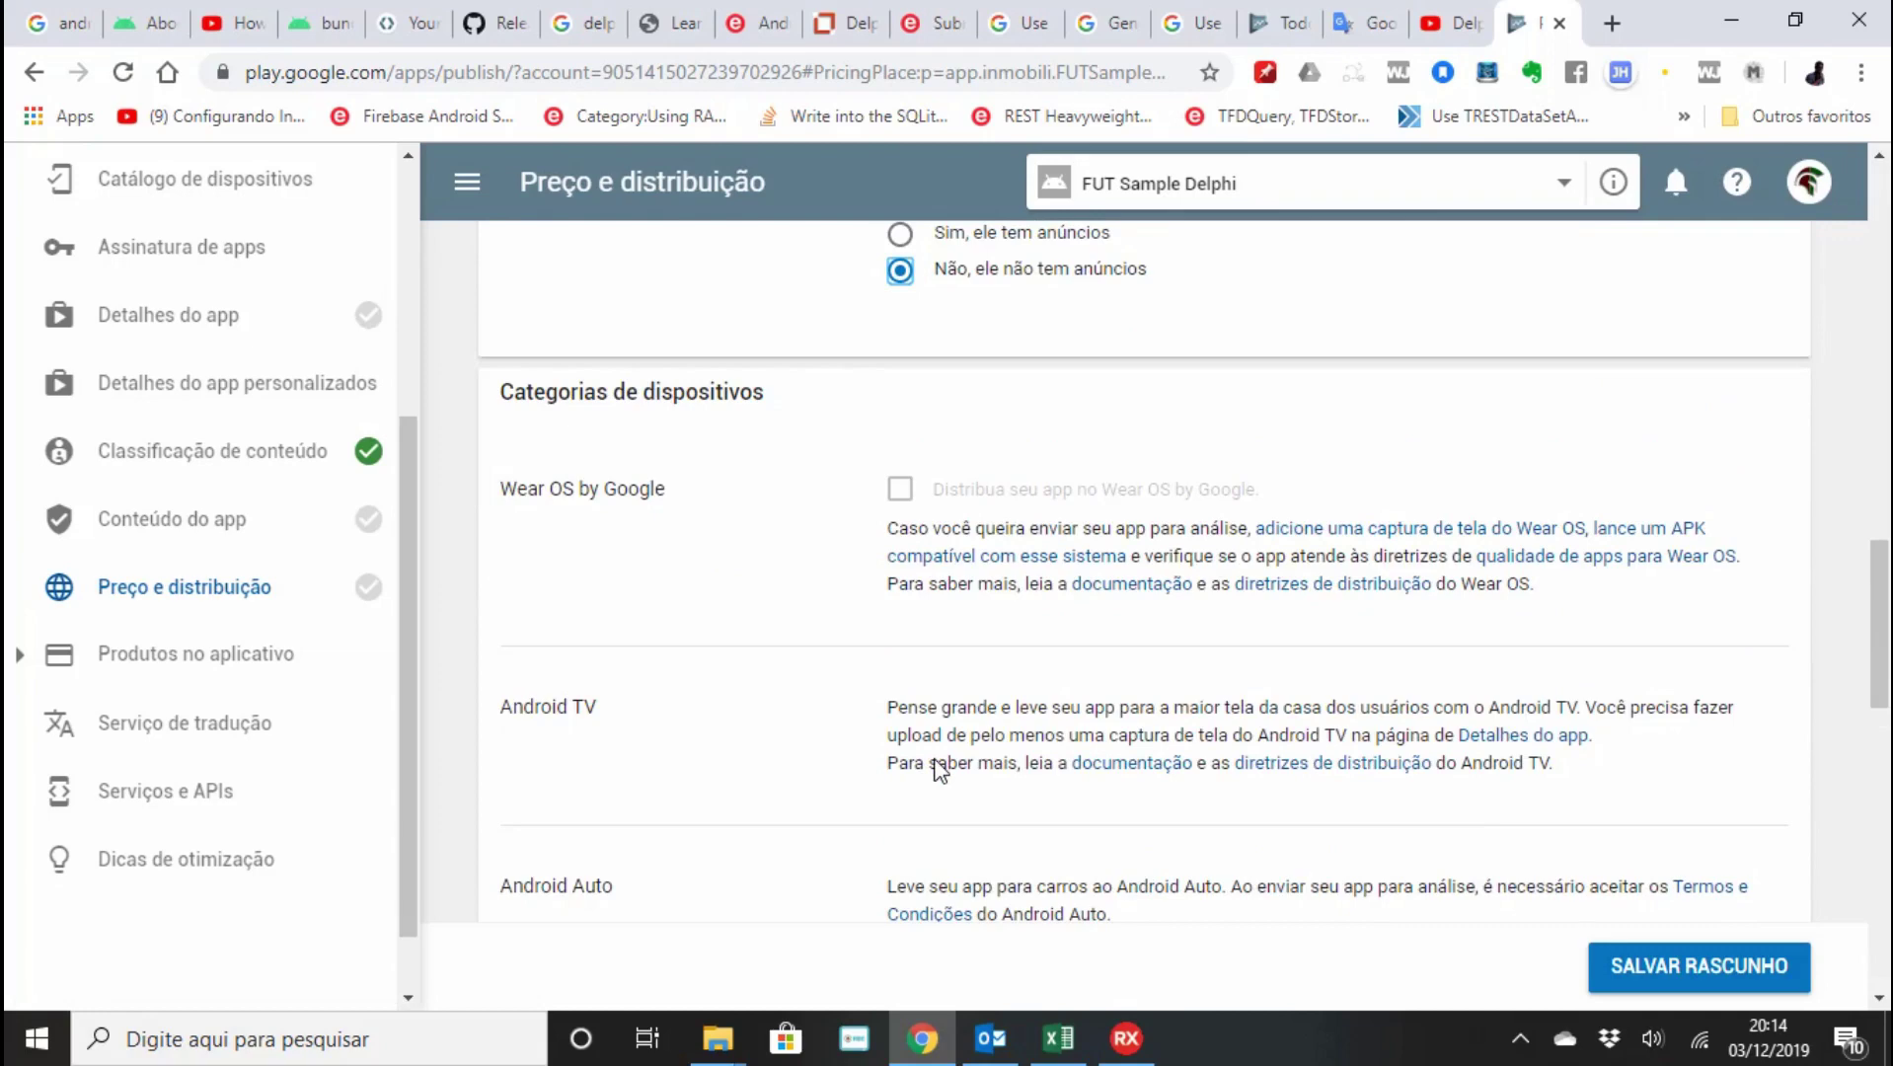
{"action": "scroll", "coordinate": [938, 768], "scroll_direction": "down", "scroll_amount": 5}
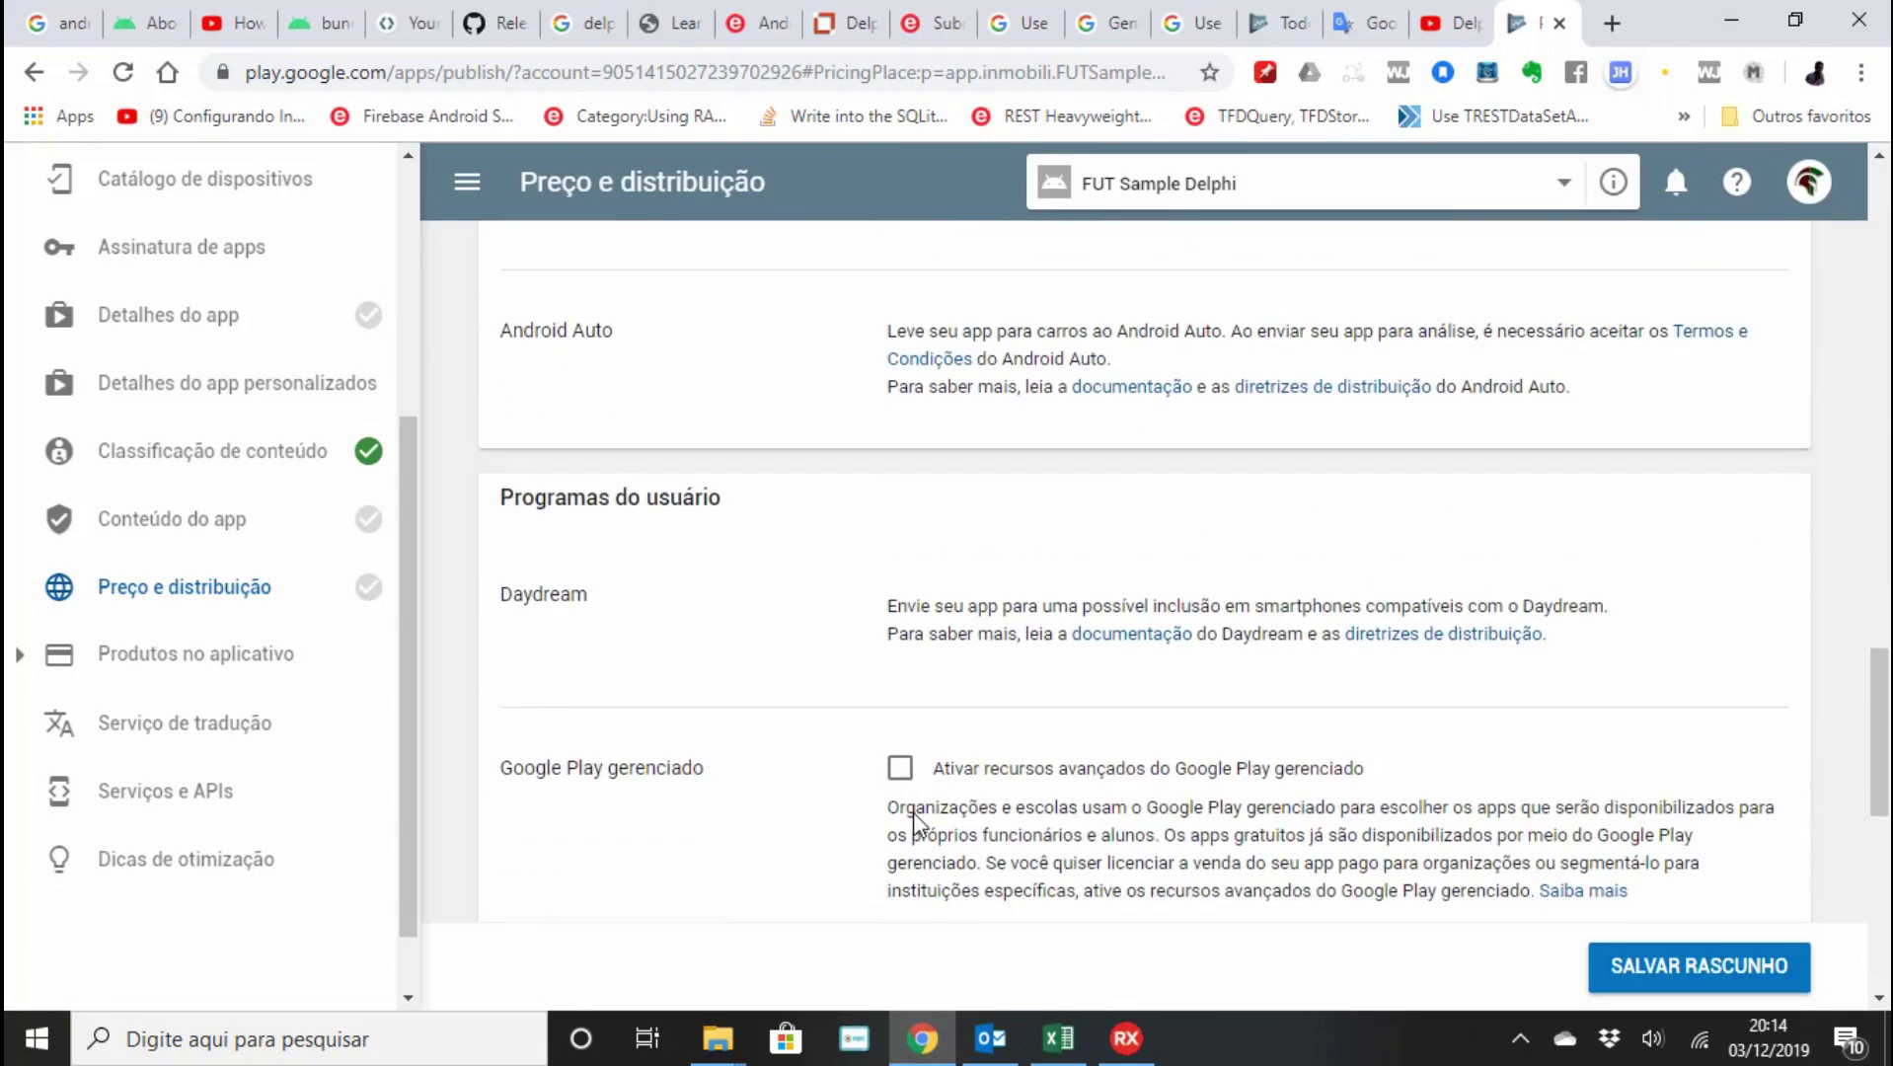
{"action": "scroll", "coordinate": [913, 812], "scroll_direction": "down", "scroll_amount": 1}
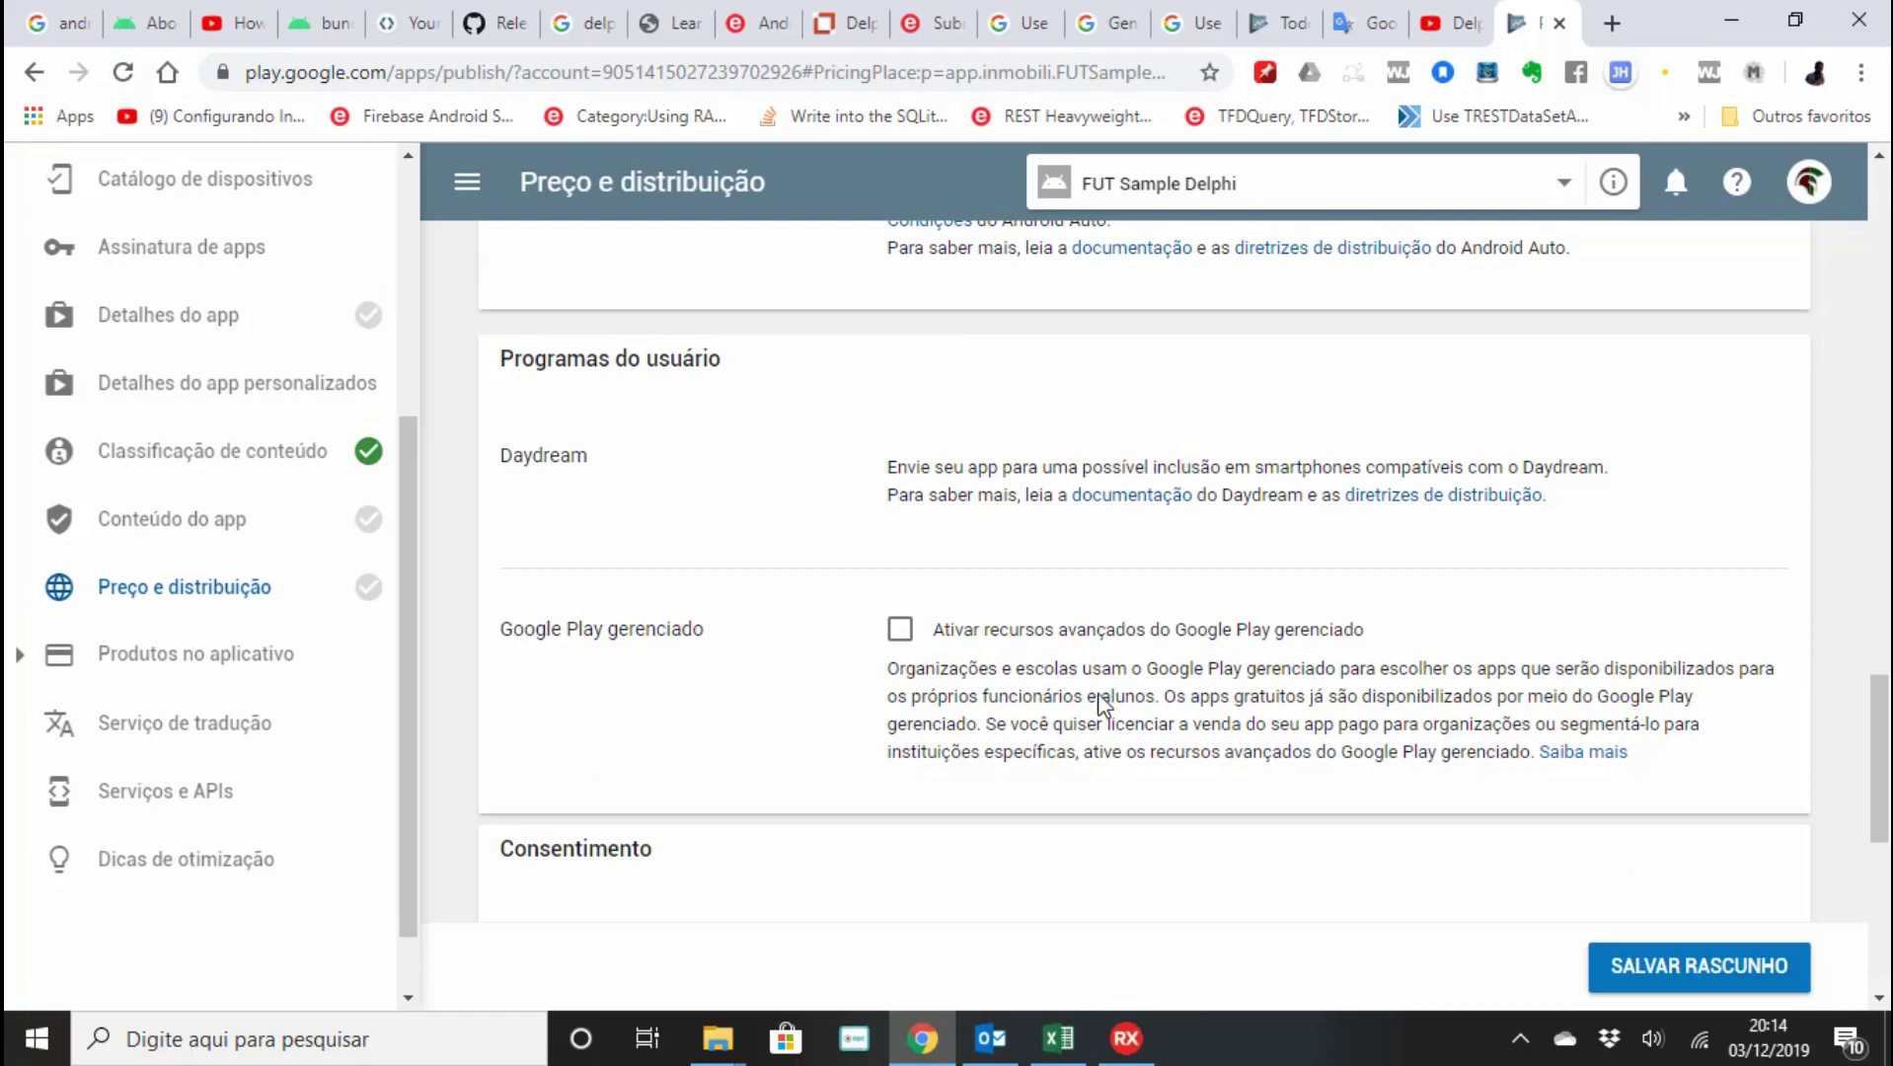
{"action": "scroll", "coordinate": [1246, 707], "scroll_direction": "down", "scroll_amount": 1}
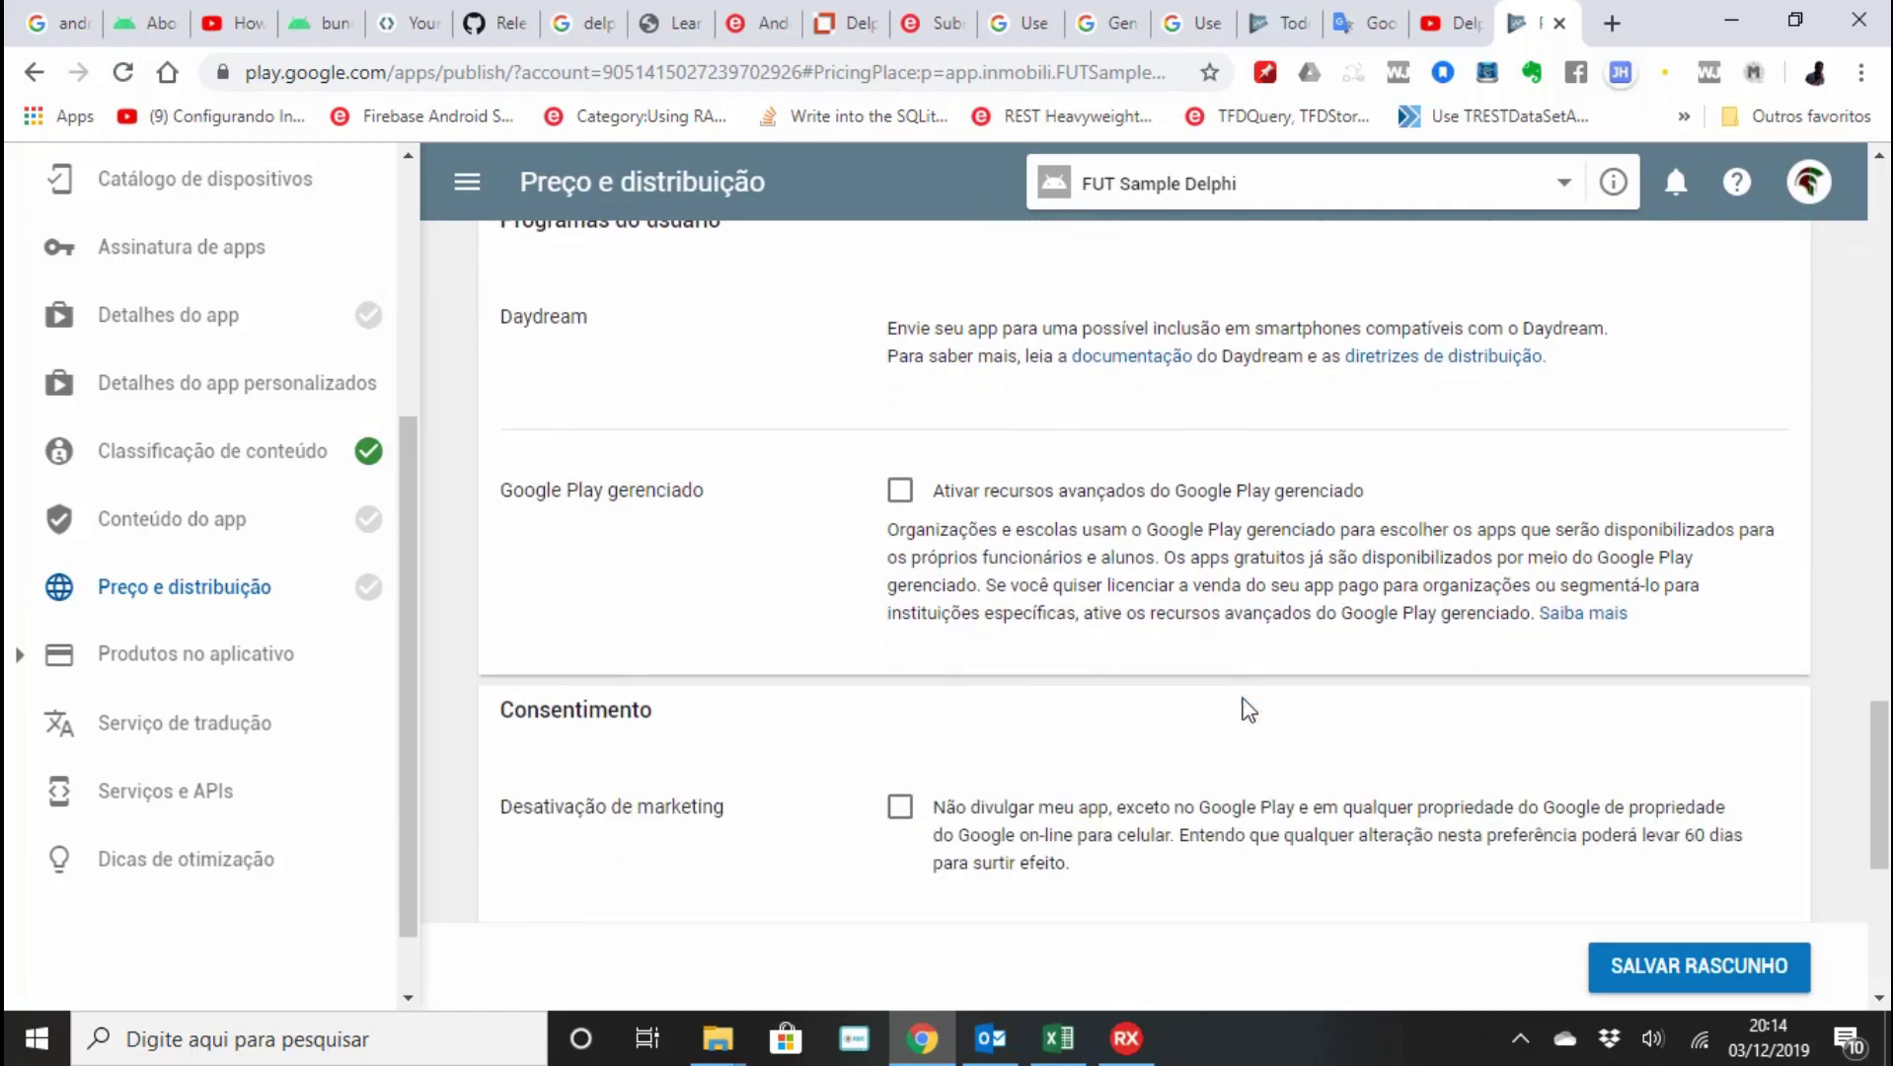
{"action": "scroll", "coordinate": [997, 662], "scroll_direction": "down", "scroll_amount": 3}
{"action": "scroll", "coordinate": [963, 664], "scroll_direction": "up", "scroll_amount": 2}
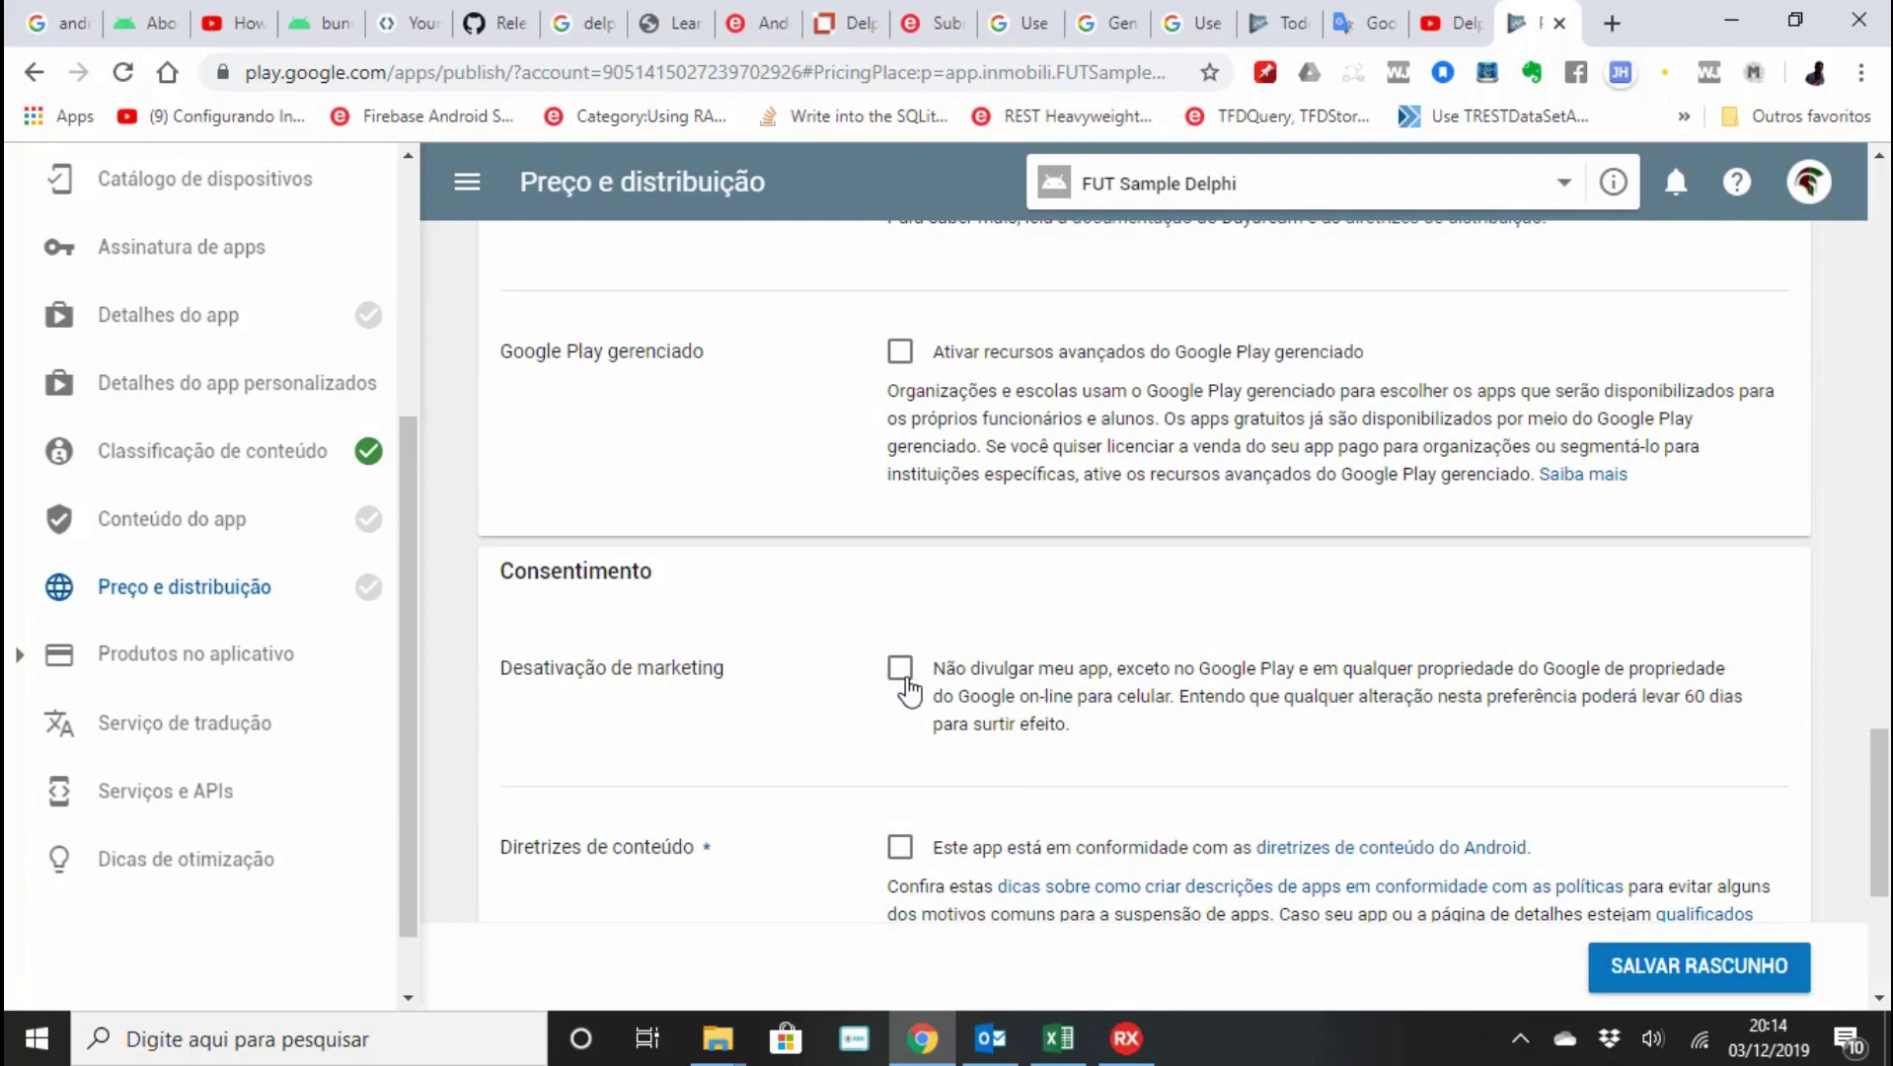
Opt out of outside marketing, accept content guidelines and US export laws, and save the draft.
{"action": "left_click", "coordinate": [901, 675]}
{"action": "scroll", "coordinate": [905, 671], "scroll_direction": "down", "scroll_amount": 3}
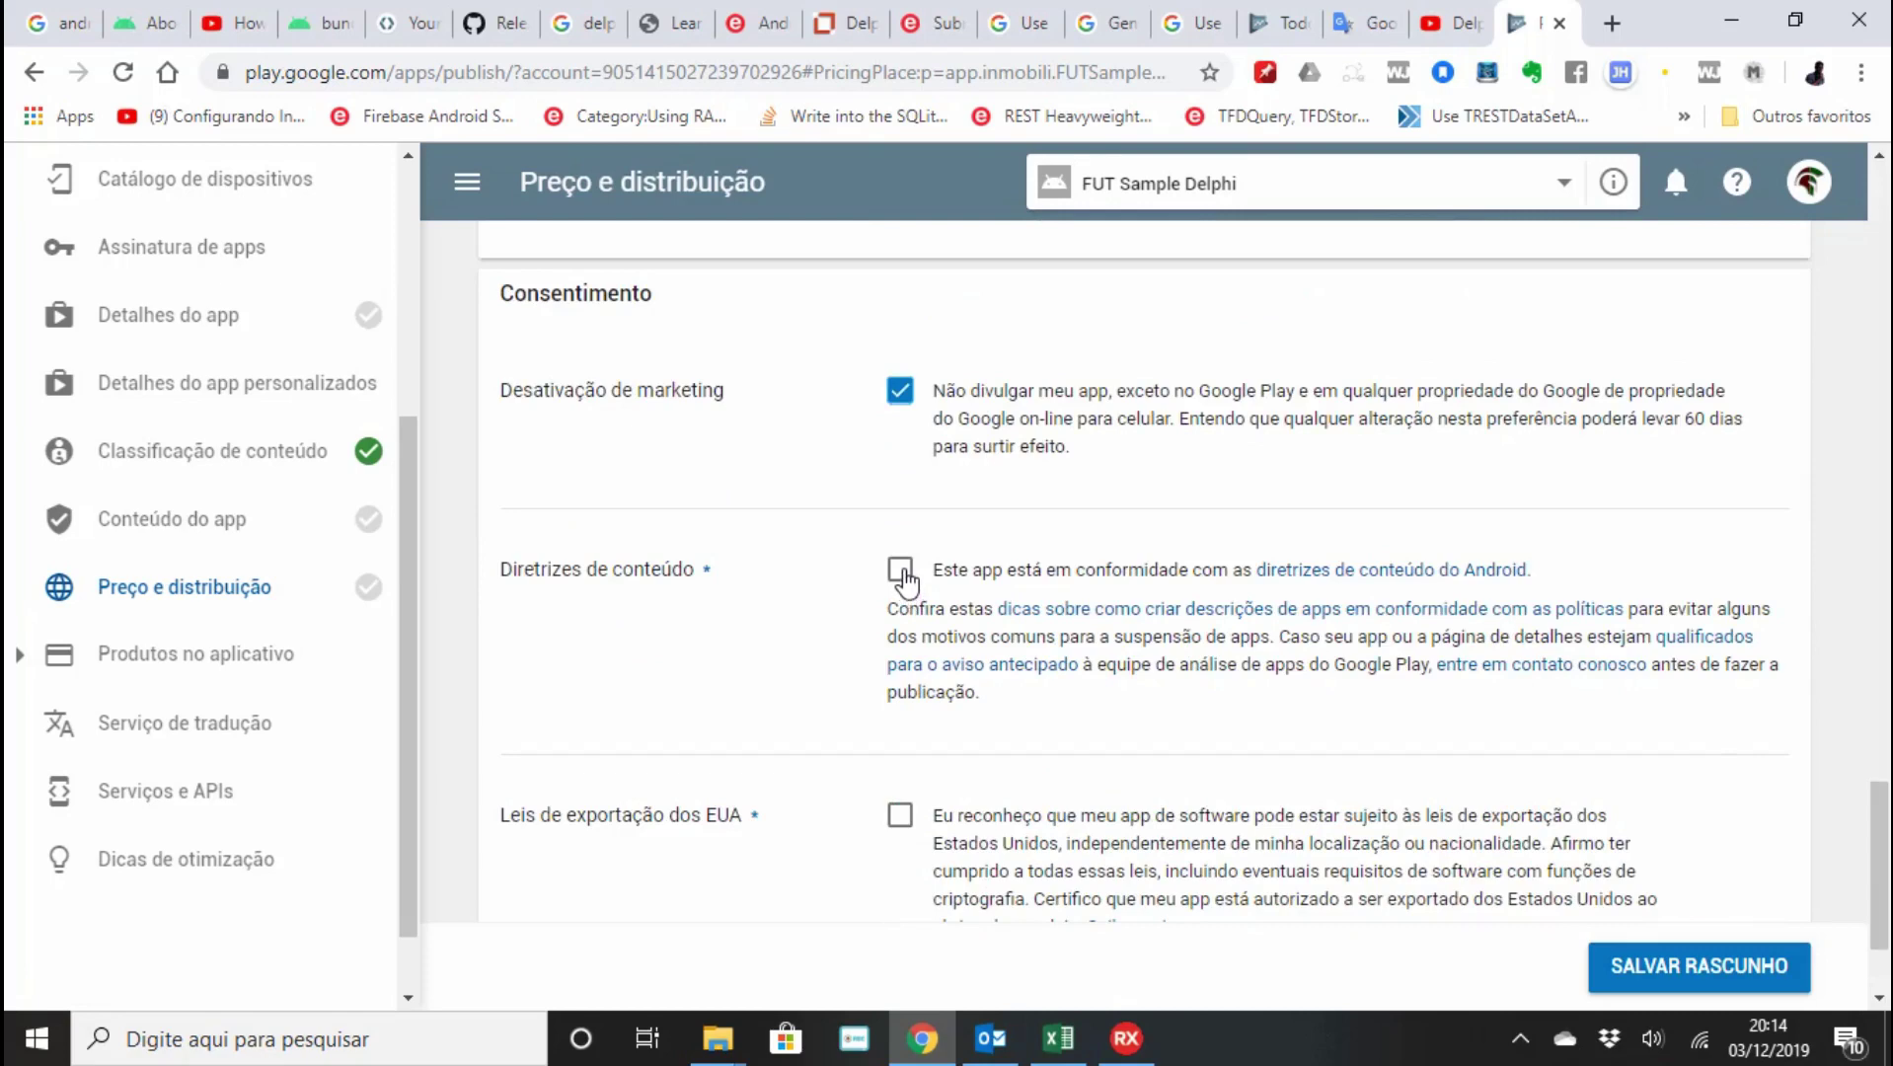
{"action": "left_click", "coordinate": [900, 573]}
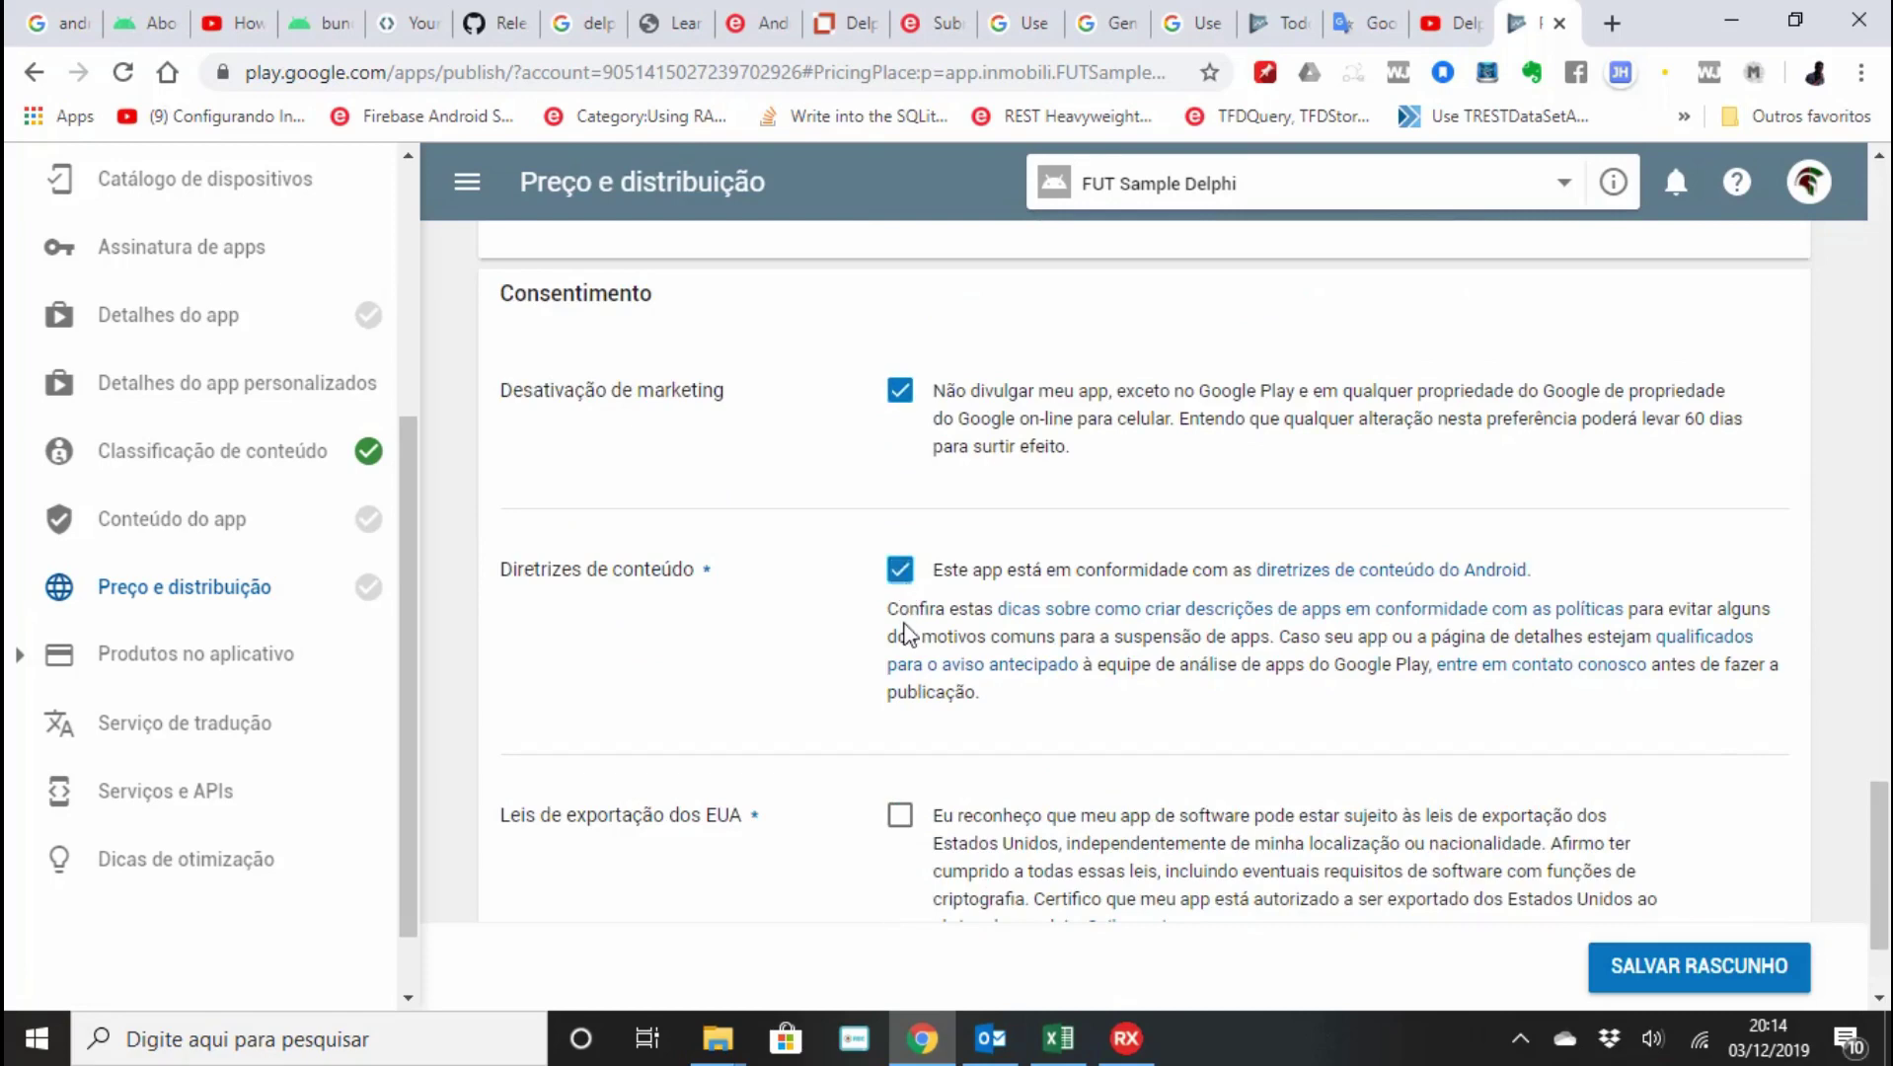
{"action": "left_click", "coordinate": [898, 819]}
{"action": "scroll", "coordinate": [898, 824], "scroll_direction": "down", "scroll_amount": 2}
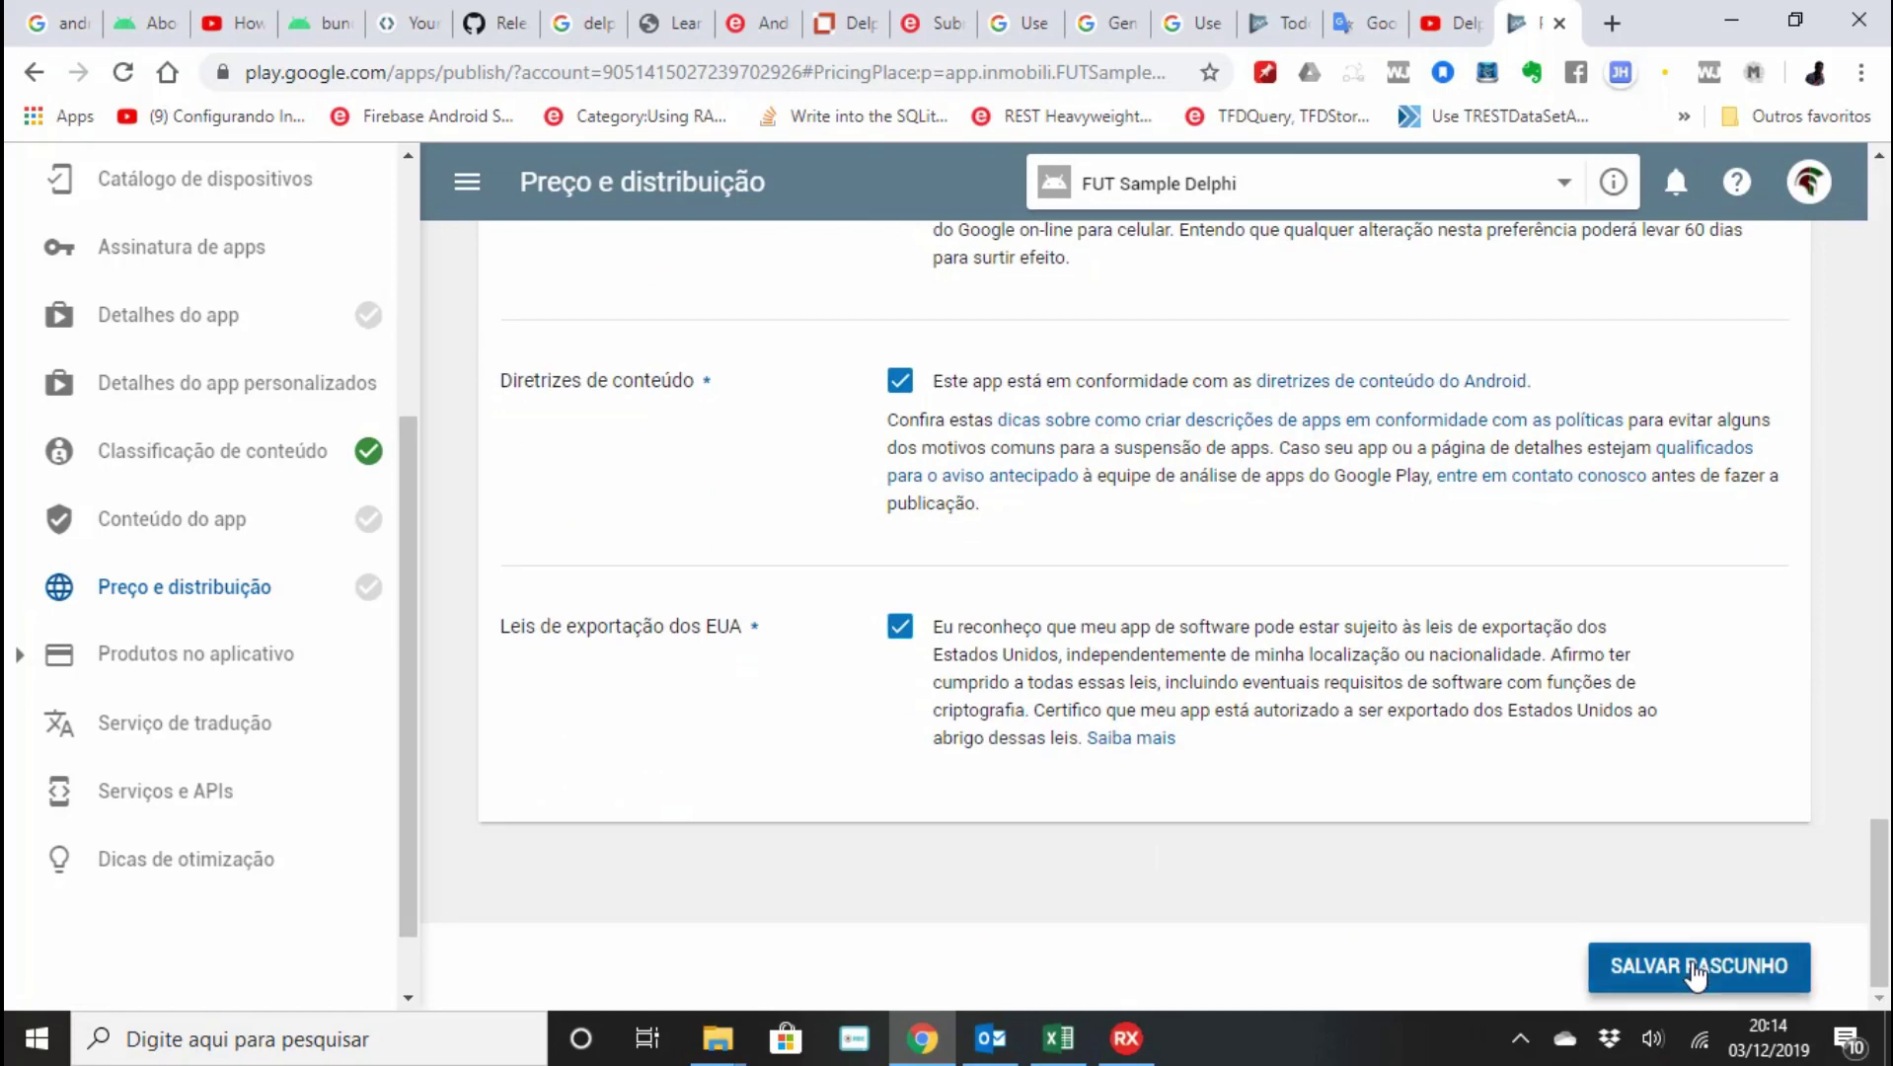
{"action": "left_click", "coordinate": [1694, 969]}
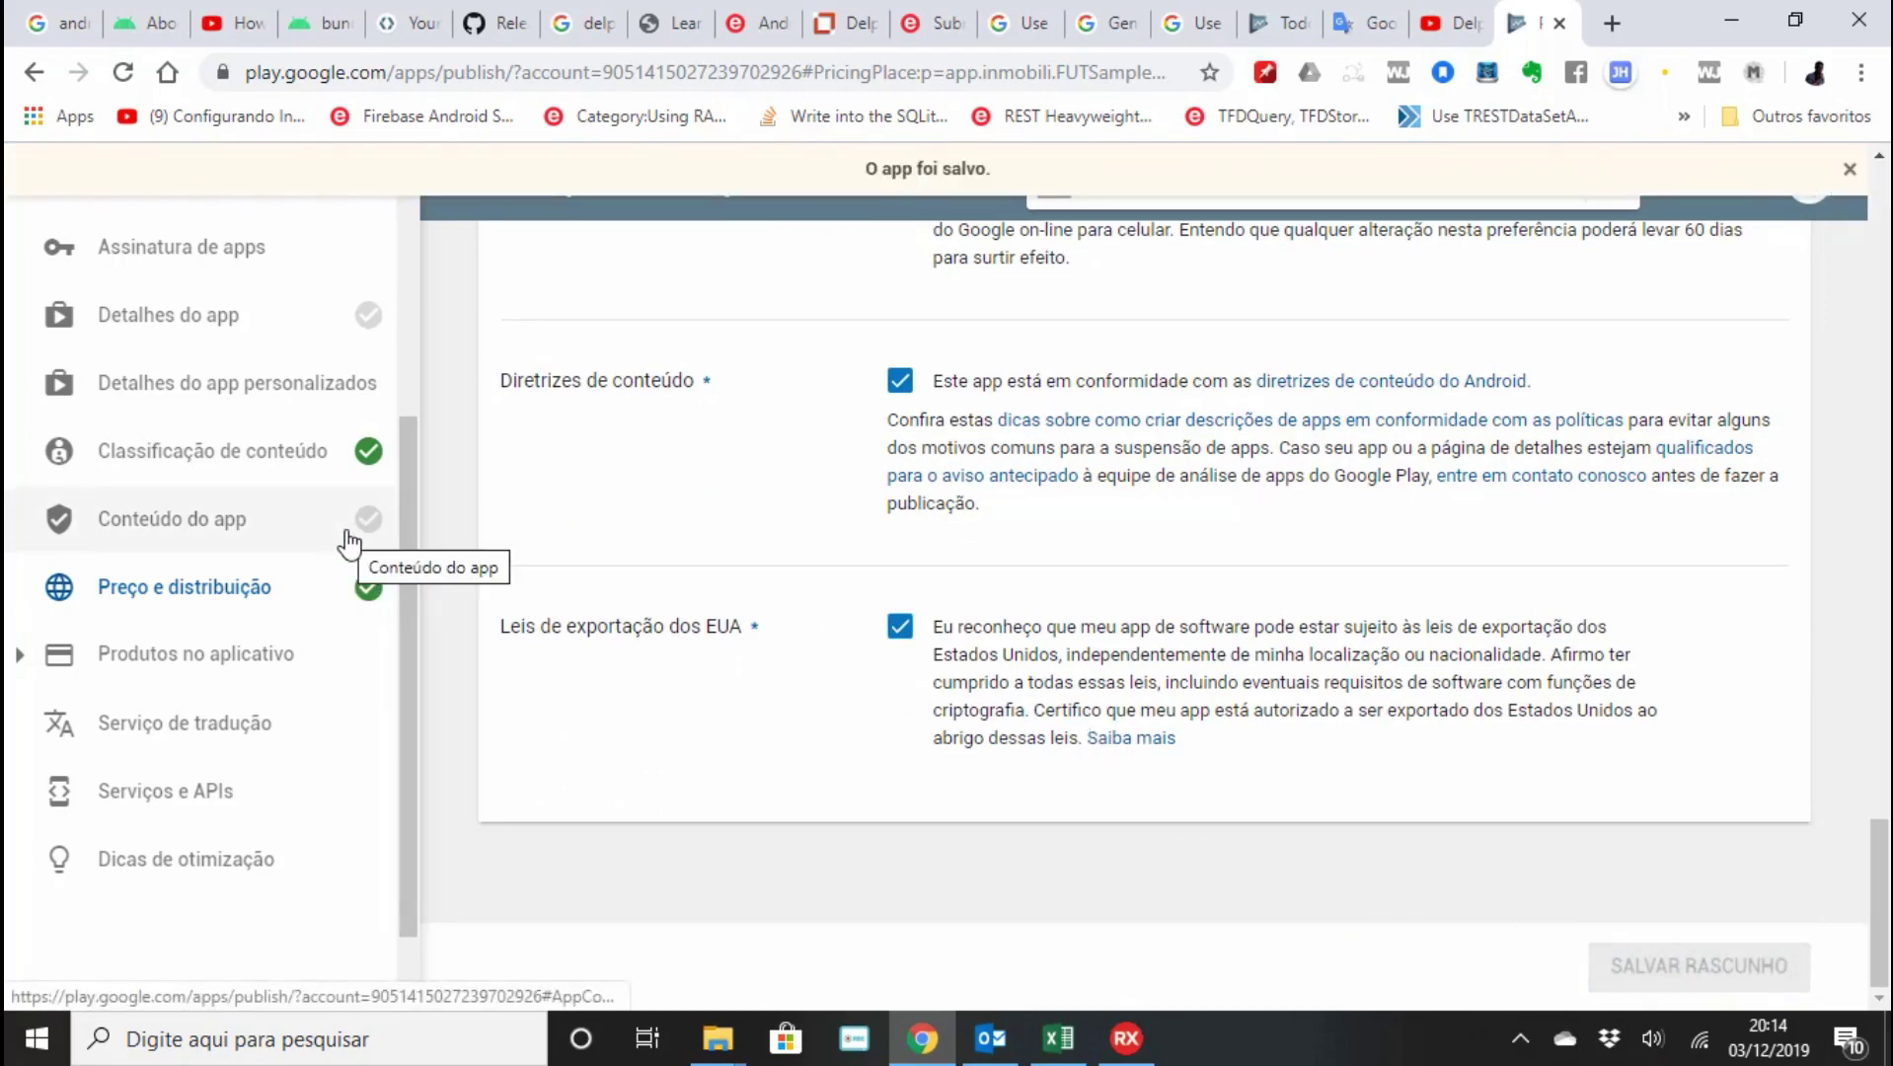
{"action": "mouse_move", "coordinate": [360, 529]}
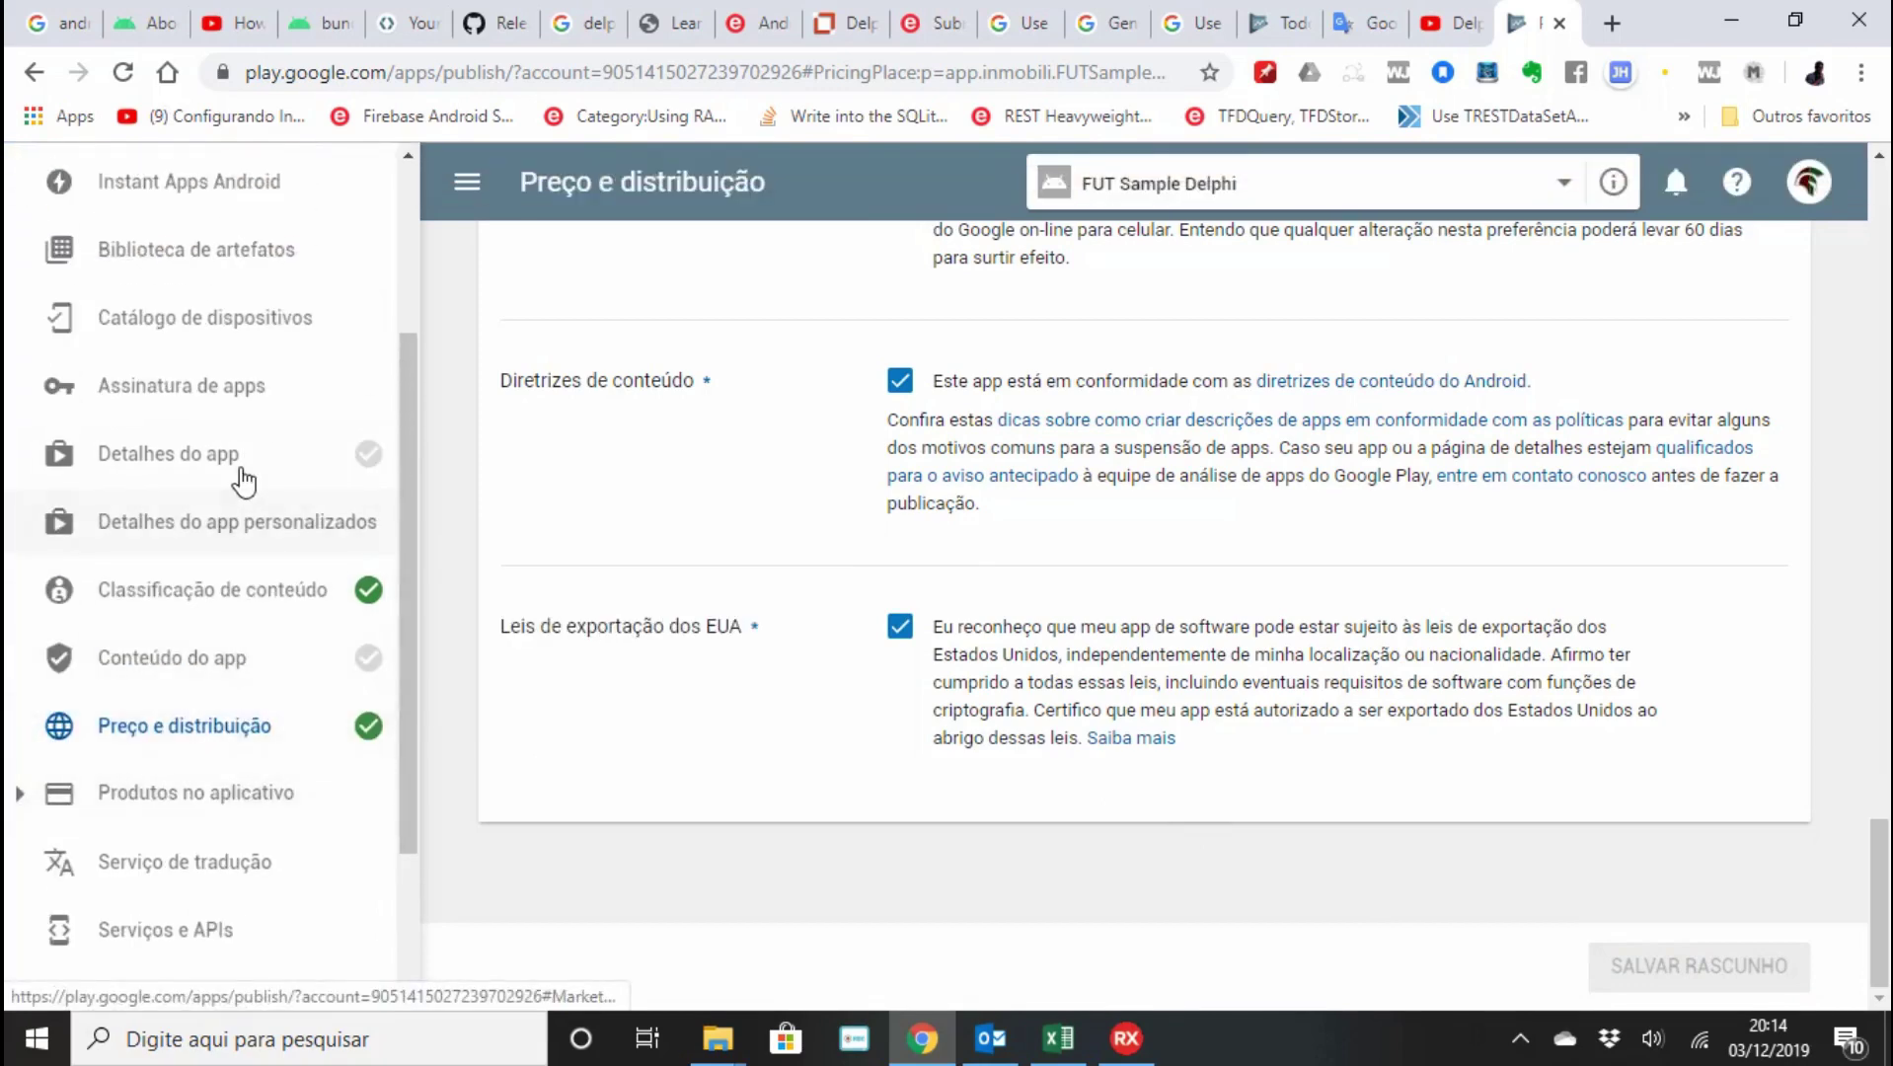
Open Detalhes do app and review its Delphi 10.3.3 descriptions and Recursos gráficos section.
{"action": "left_click", "coordinate": [238, 472]}
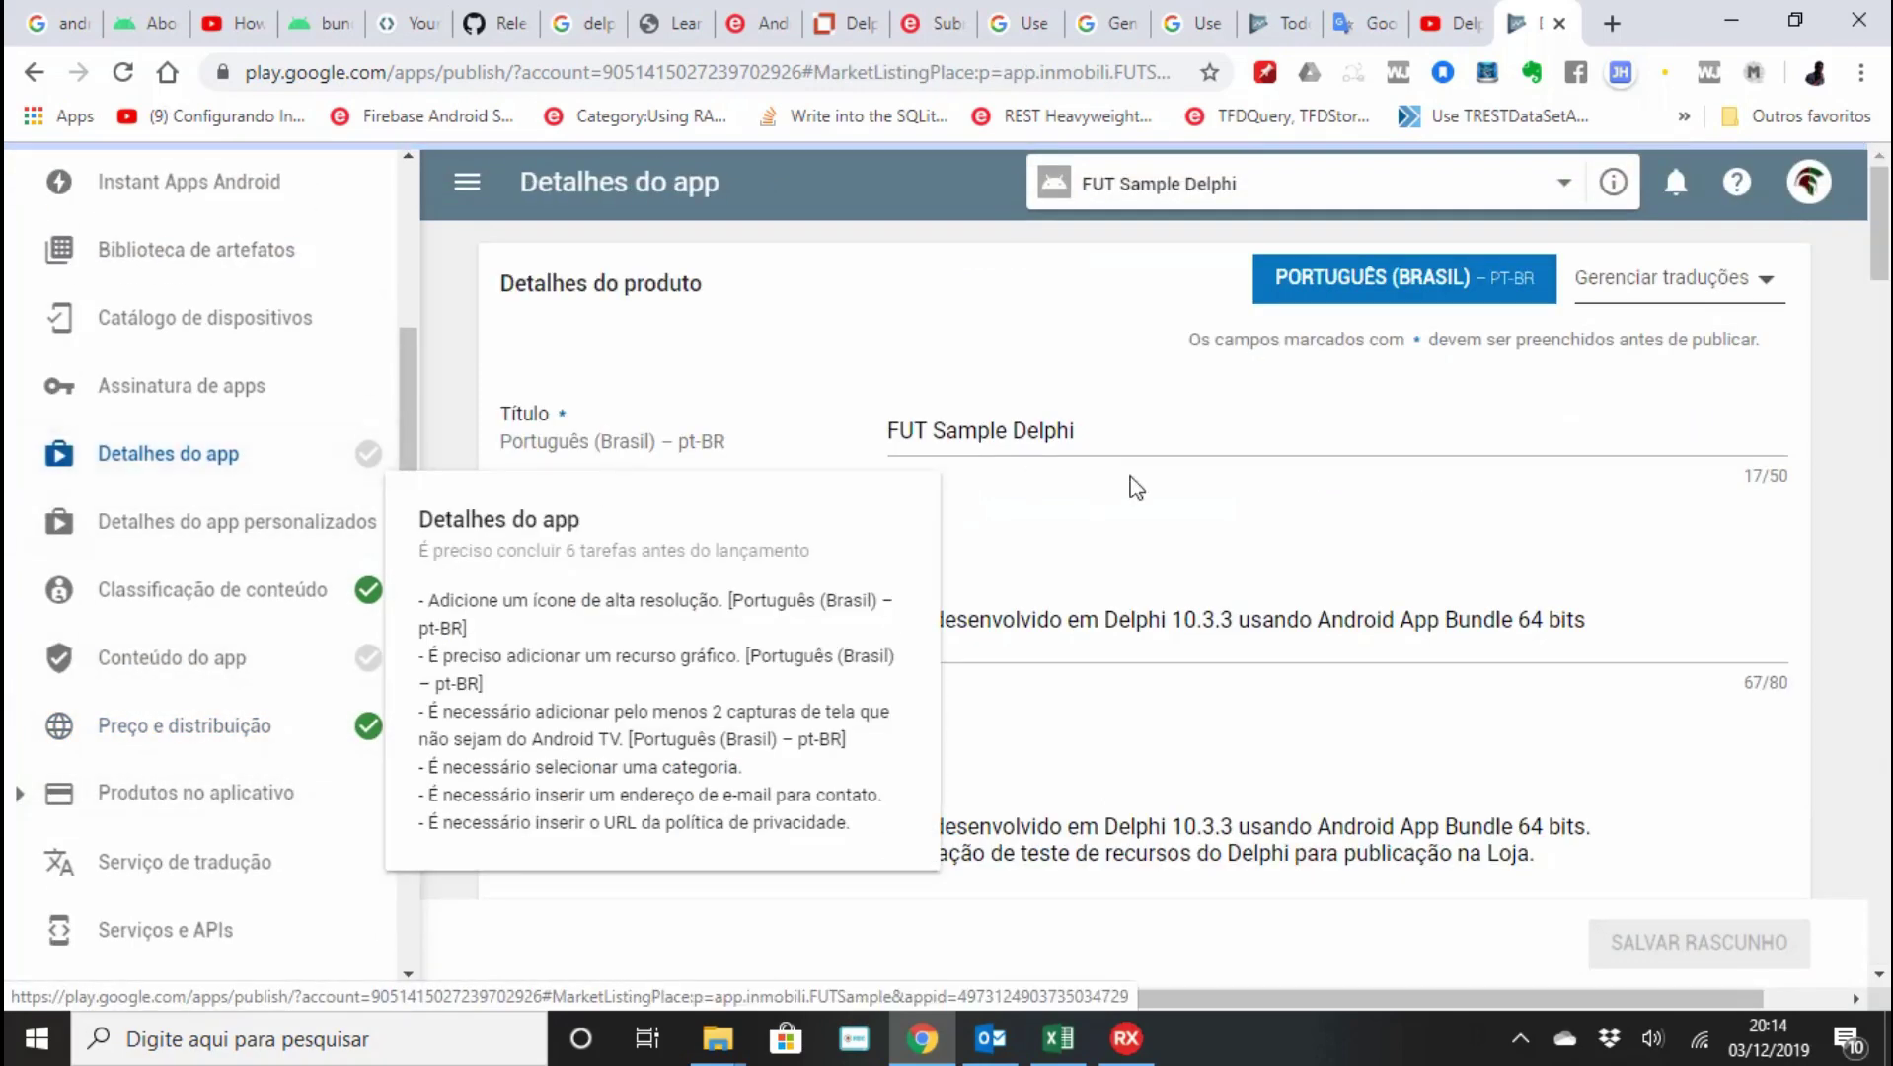
{"action": "scroll", "coordinate": [1197, 647], "scroll_direction": "down", "scroll_amount": 1}
{"action": "scroll", "coordinate": [1197, 653], "scroll_direction": "down", "scroll_amount": 10}
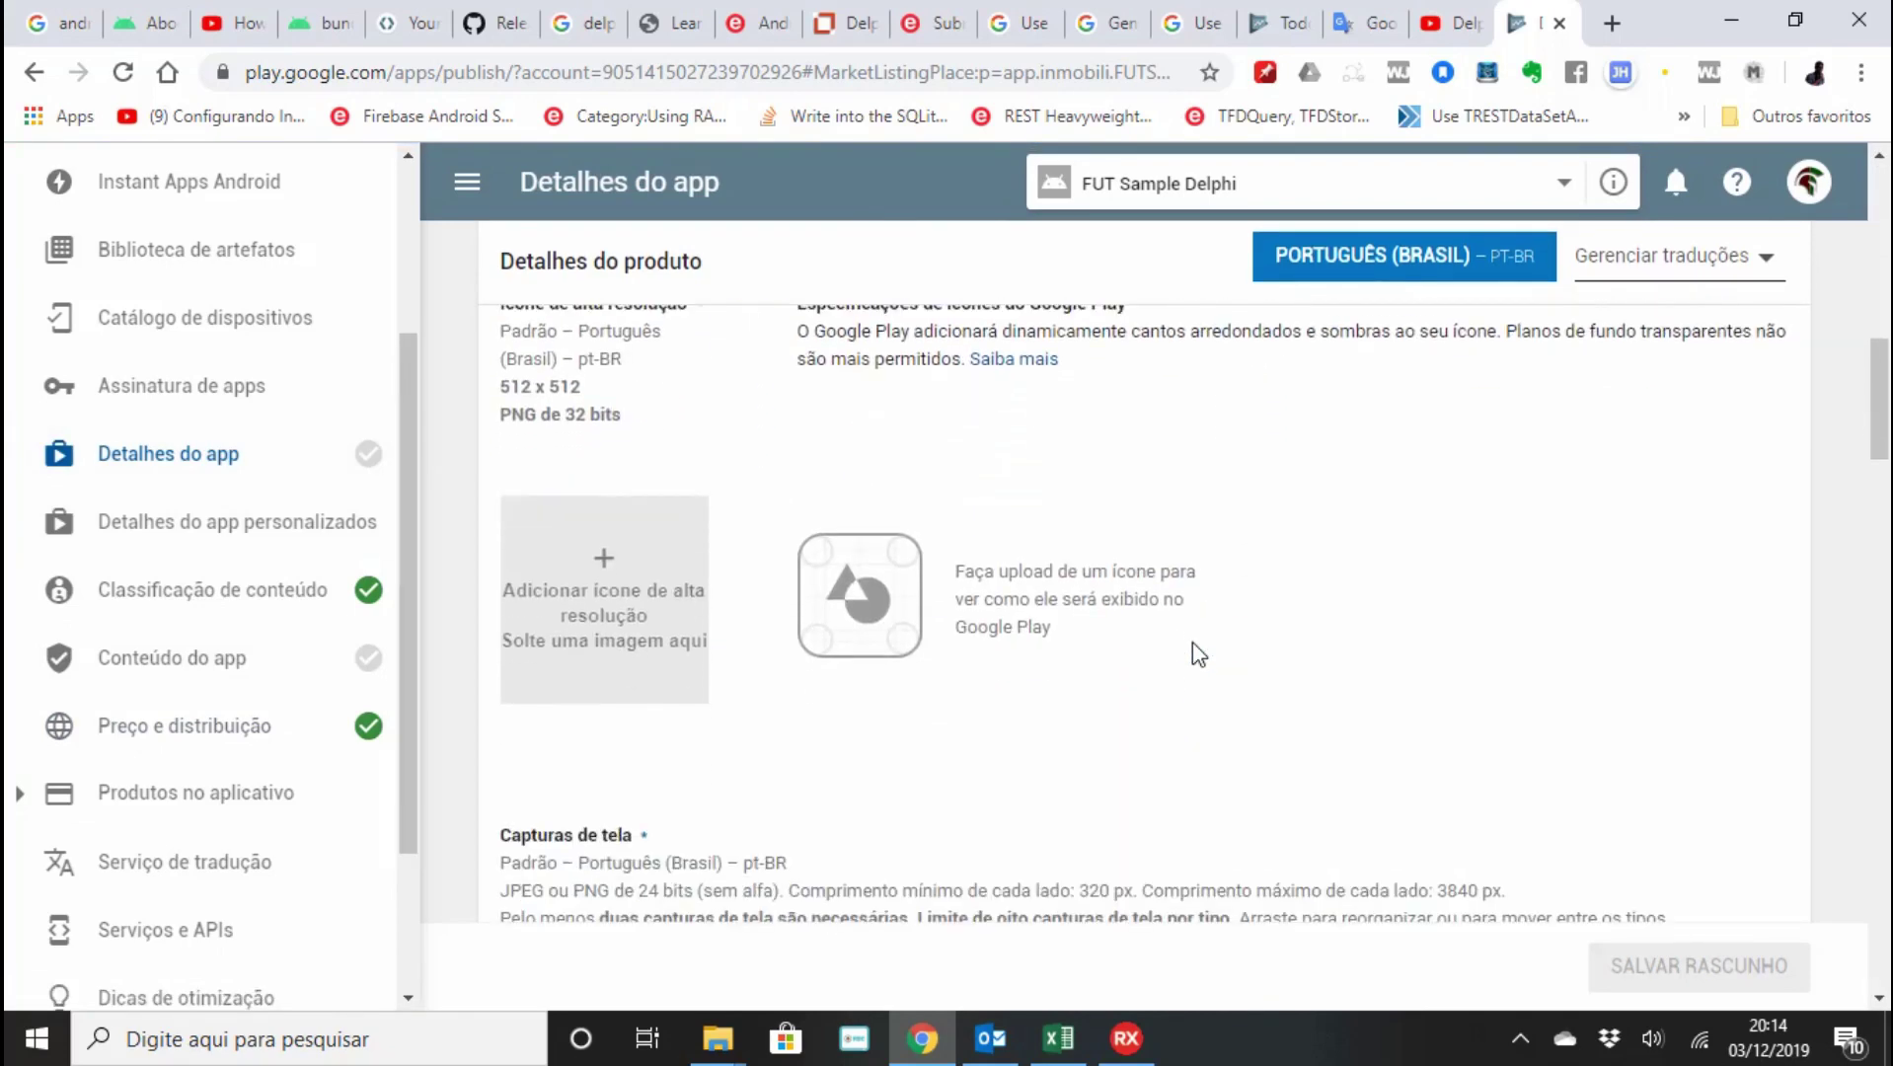
{"action": "scroll", "coordinate": [1197, 654], "scroll_direction": "up", "scroll_amount": 3}
{"action": "scroll", "coordinate": [1197, 653], "scroll_direction": "down", "scroll_amount": 5}
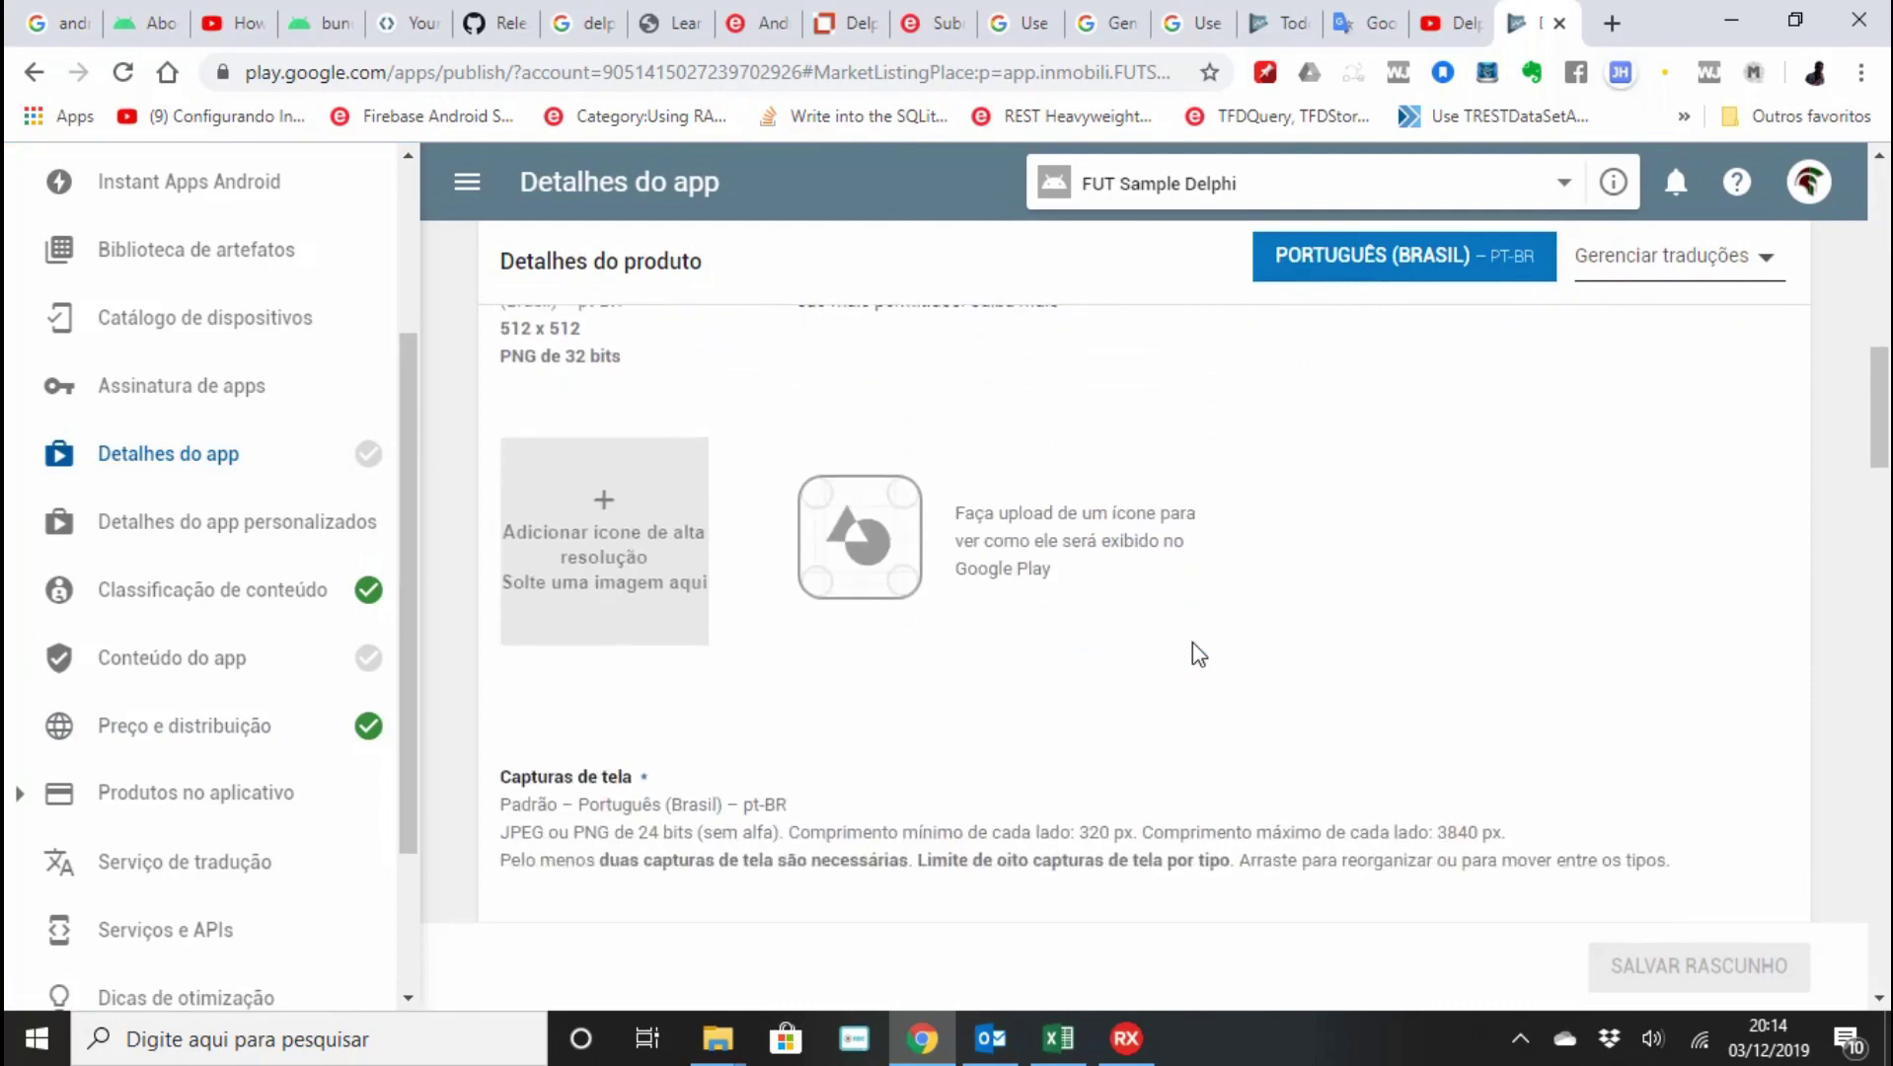
{"action": "scroll", "coordinate": [1196, 653], "scroll_direction": "down", "scroll_amount": 3}
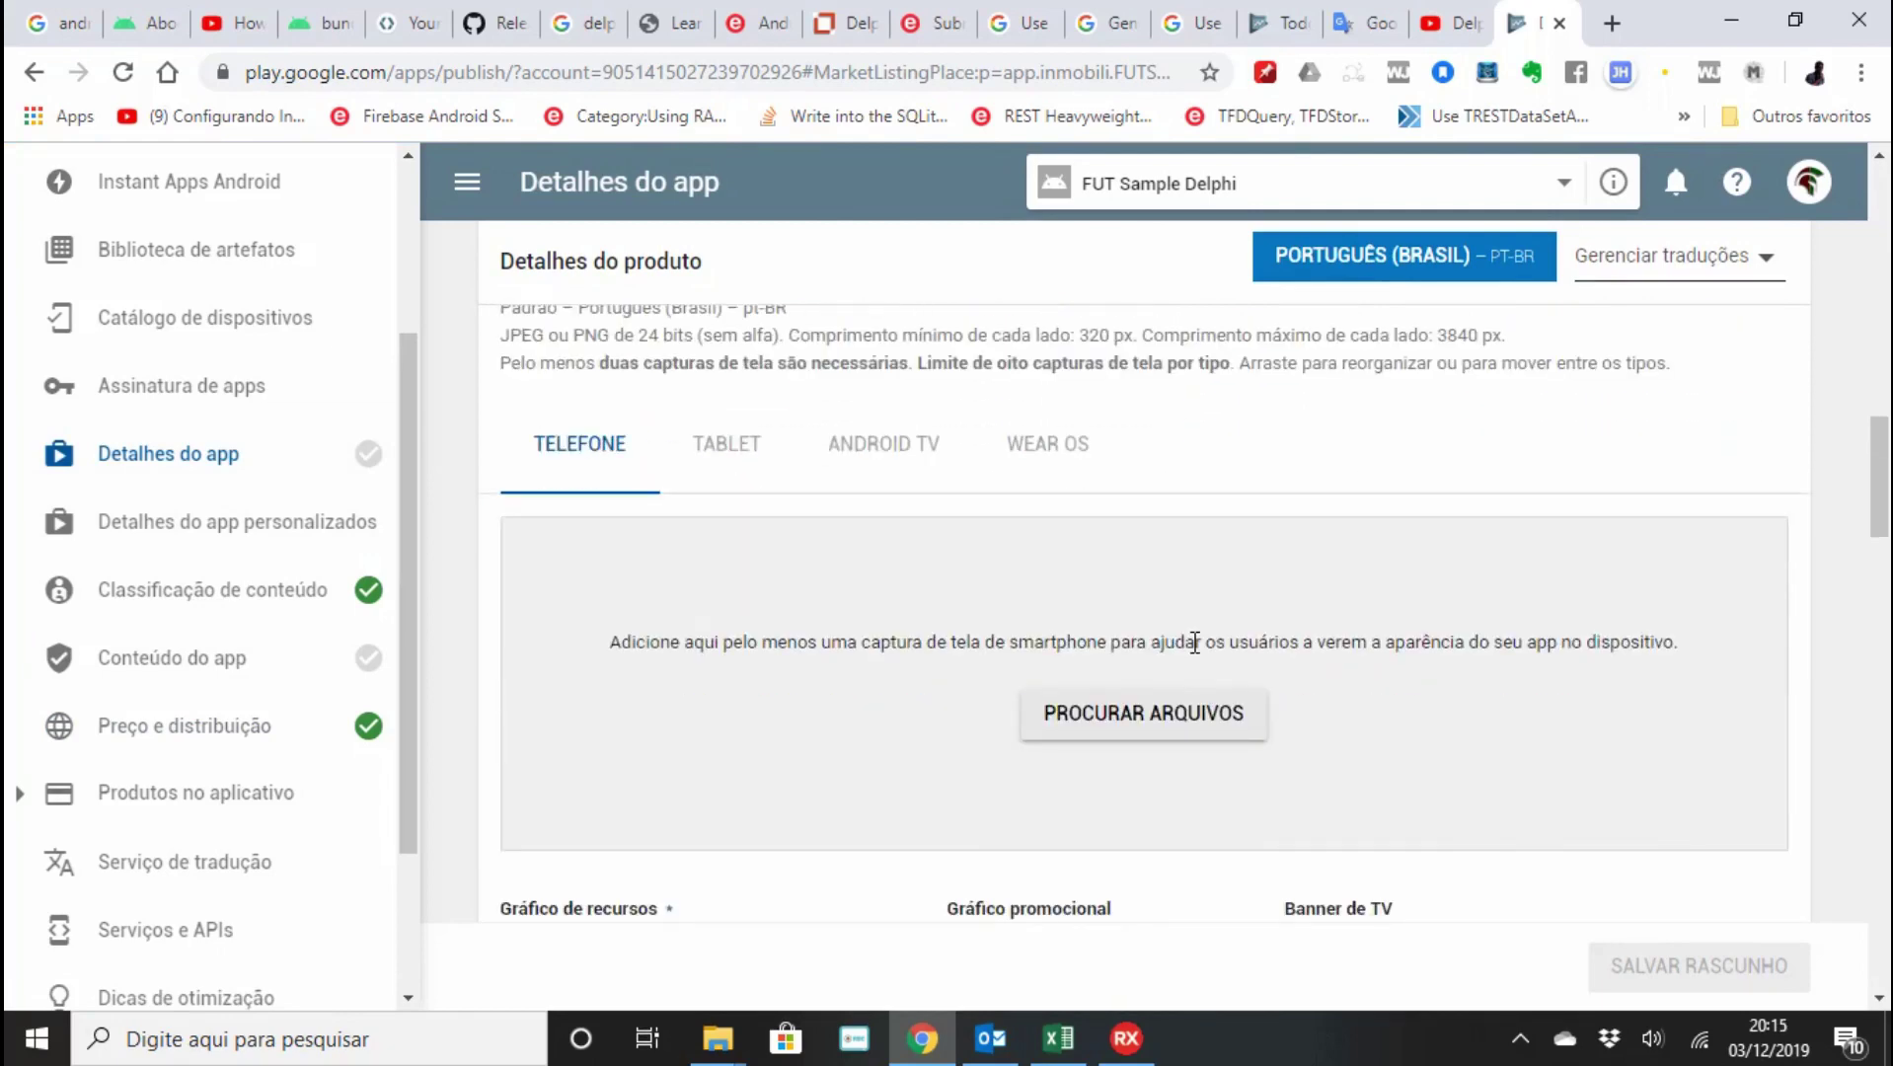
{"action": "scroll", "coordinate": [1135, 715], "scroll_direction": "down", "scroll_amount": 7}
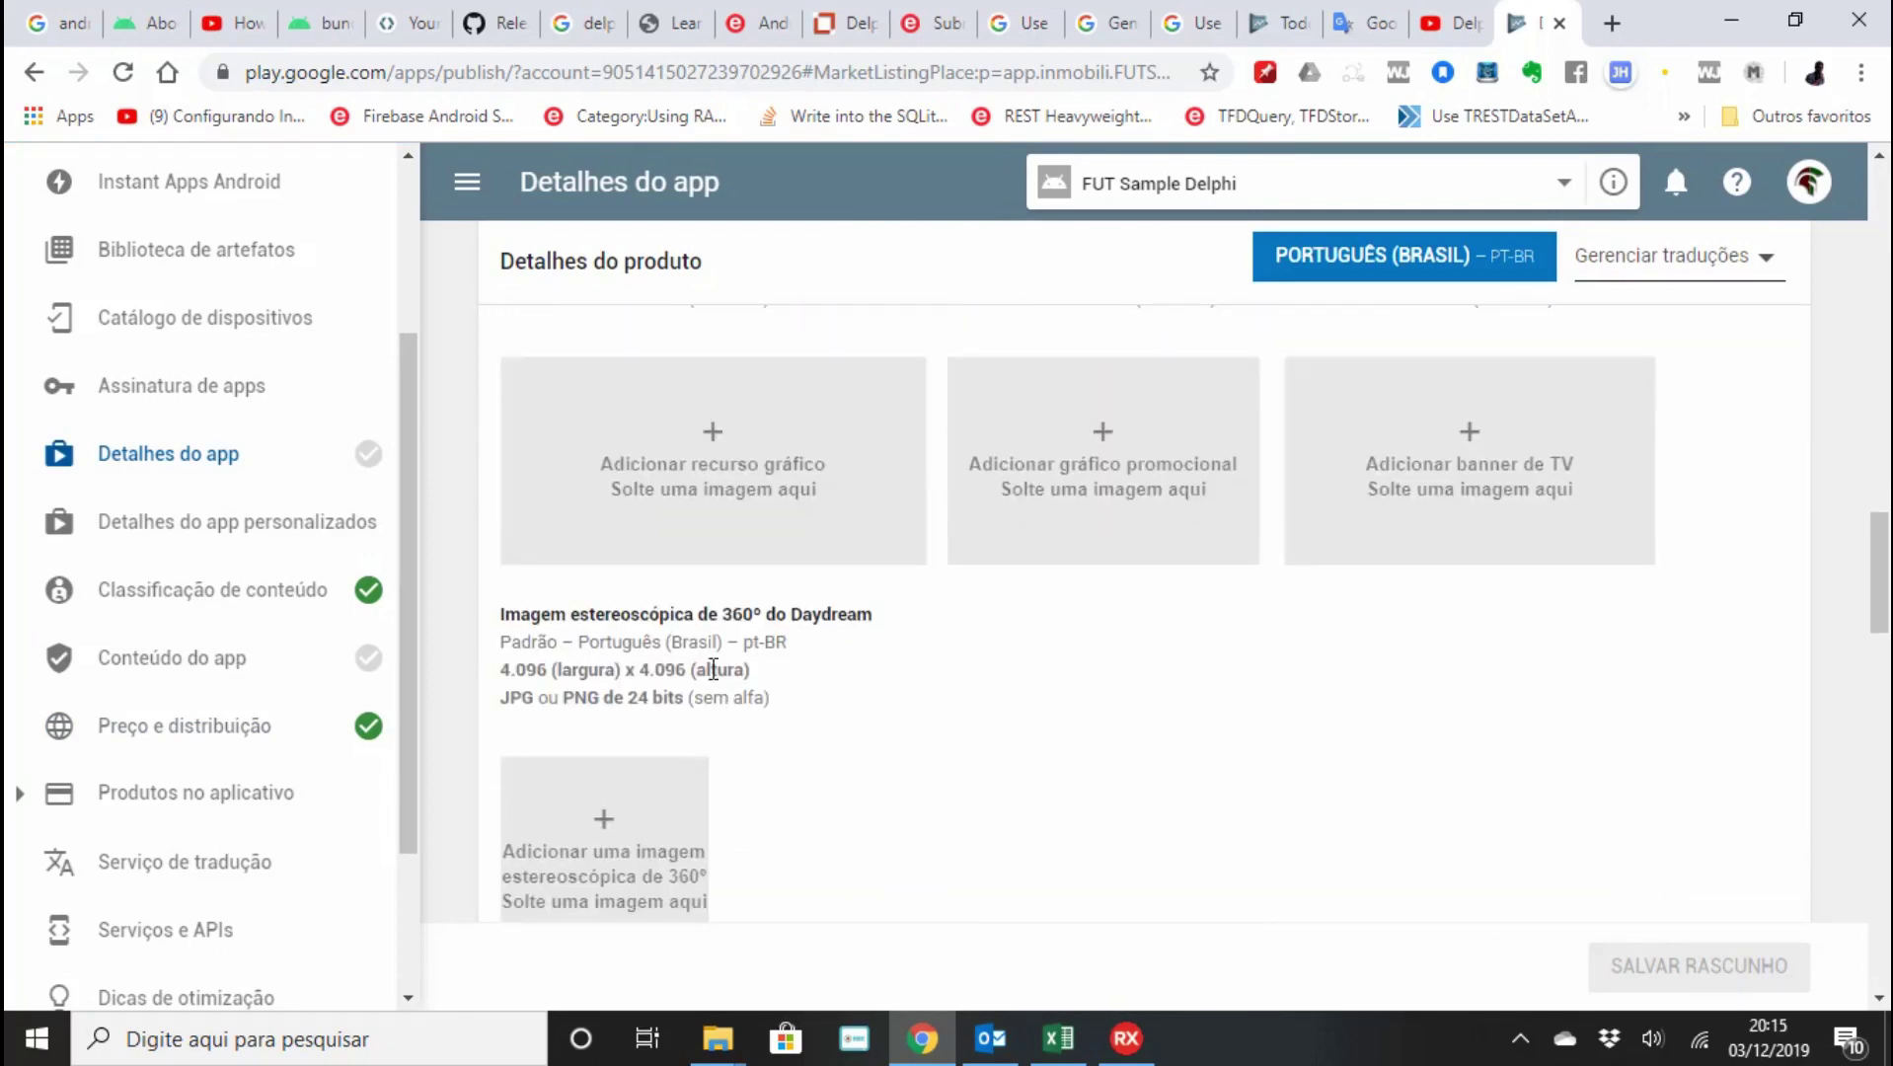
{"action": "scroll", "coordinate": [713, 669], "scroll_direction": "up", "scroll_amount": 3}
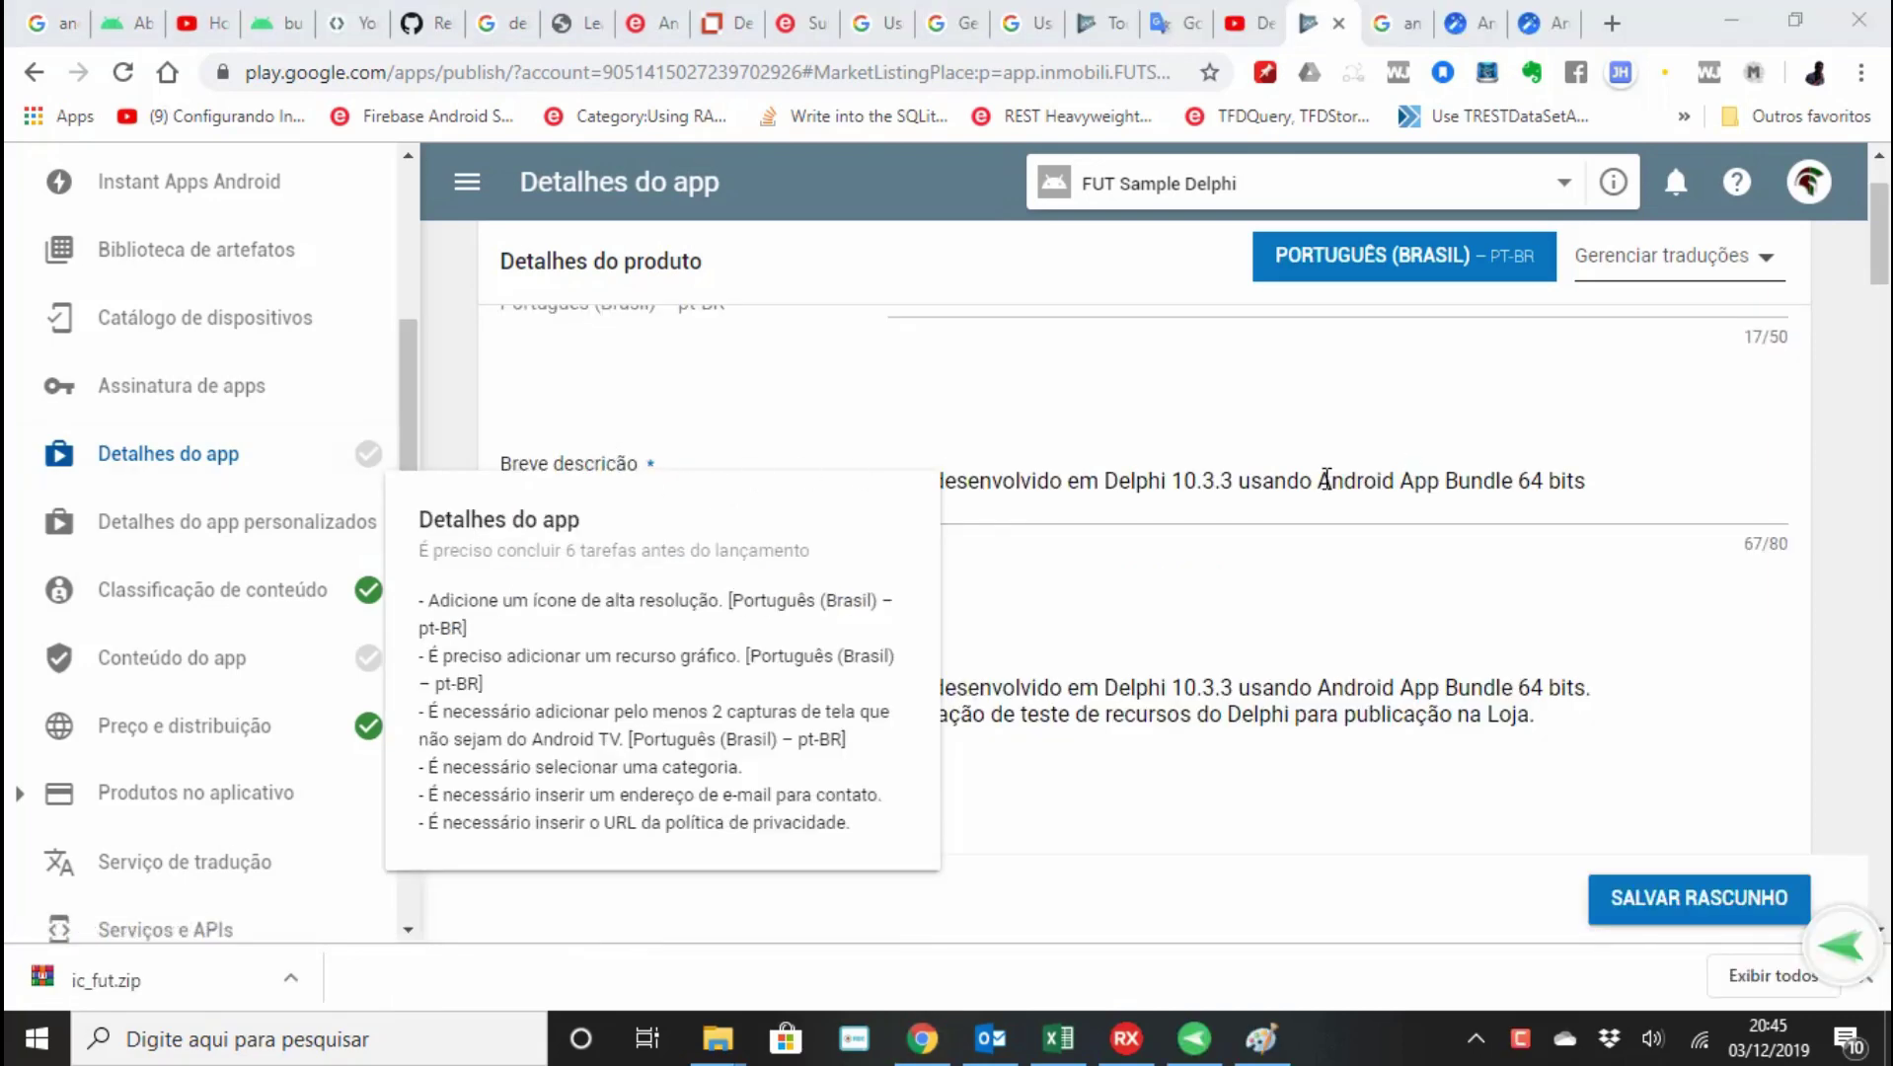
{"action": "scroll", "coordinate": [1326, 508], "scroll_direction": "up", "scroll_amount": 2}
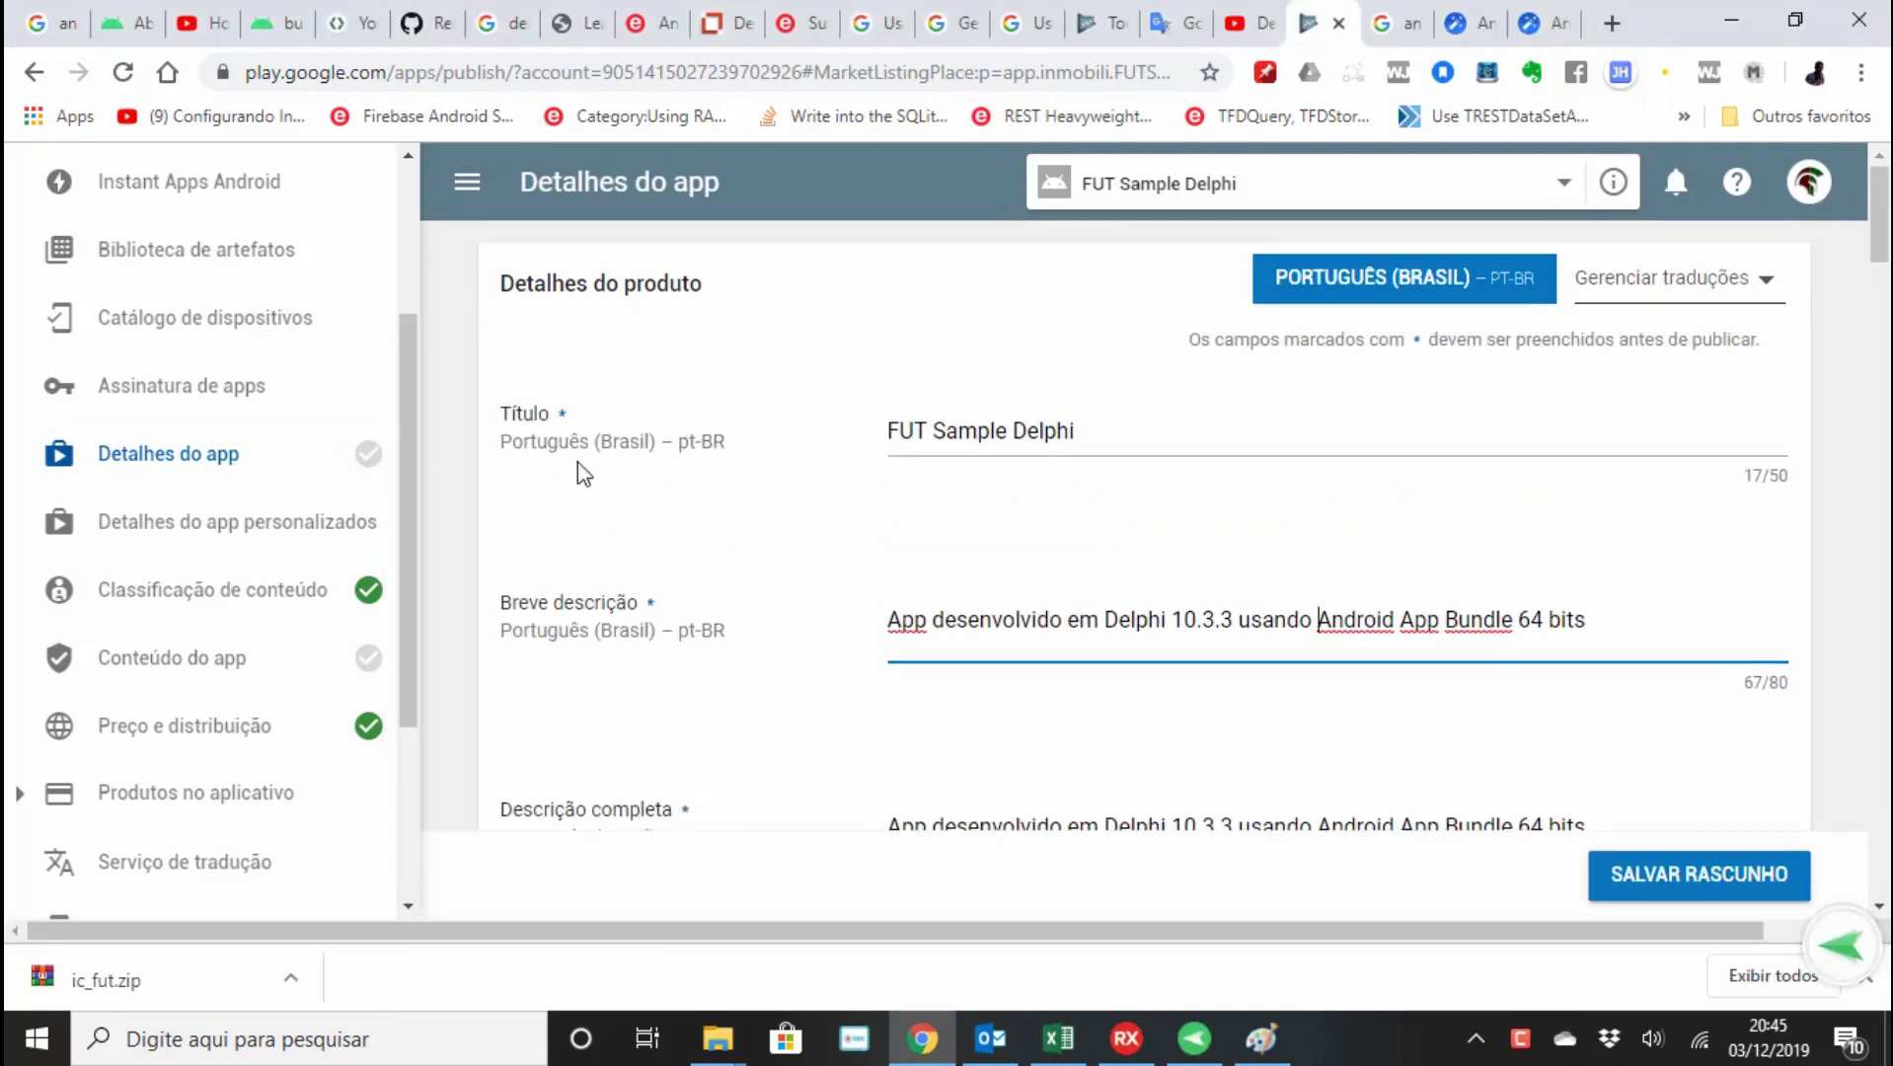
{"action": "mouse_move", "coordinate": [372, 472]}
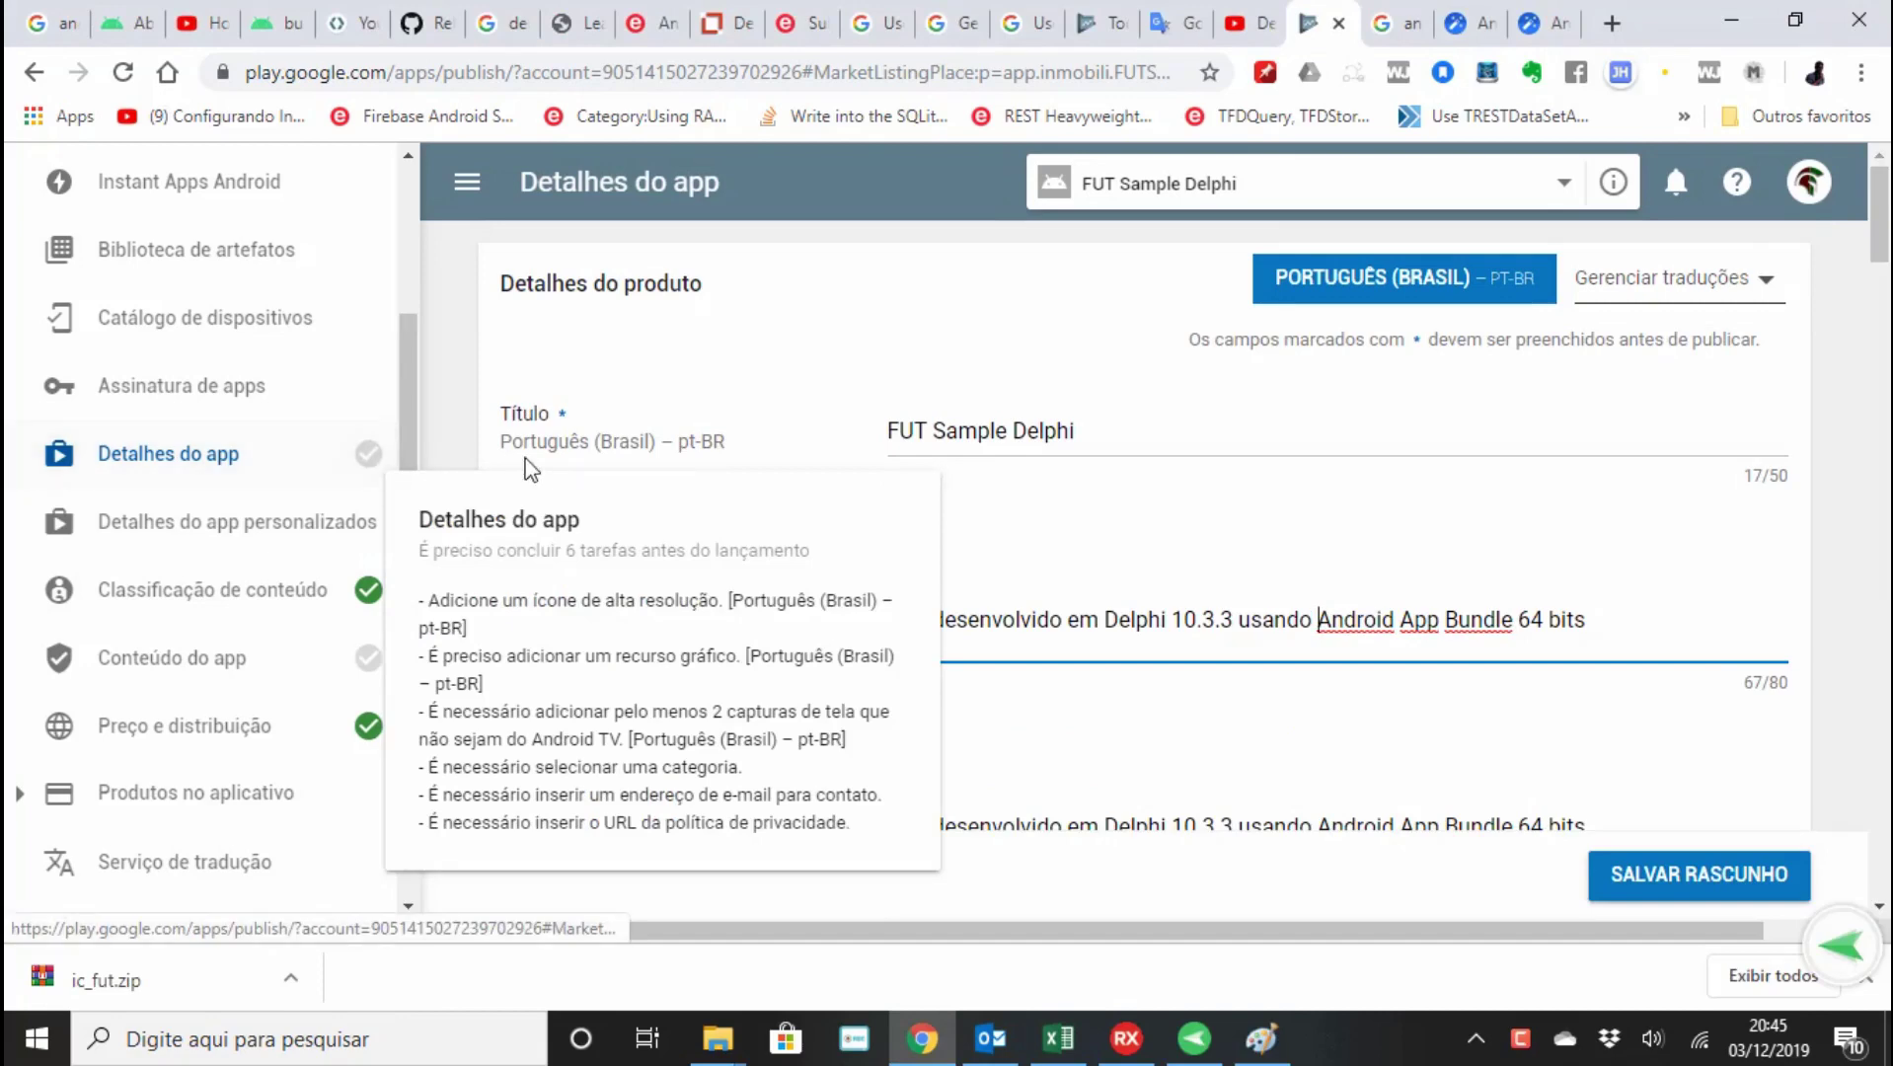
{"action": "scroll", "coordinate": [1081, 485], "scroll_direction": "down", "scroll_amount": 10}
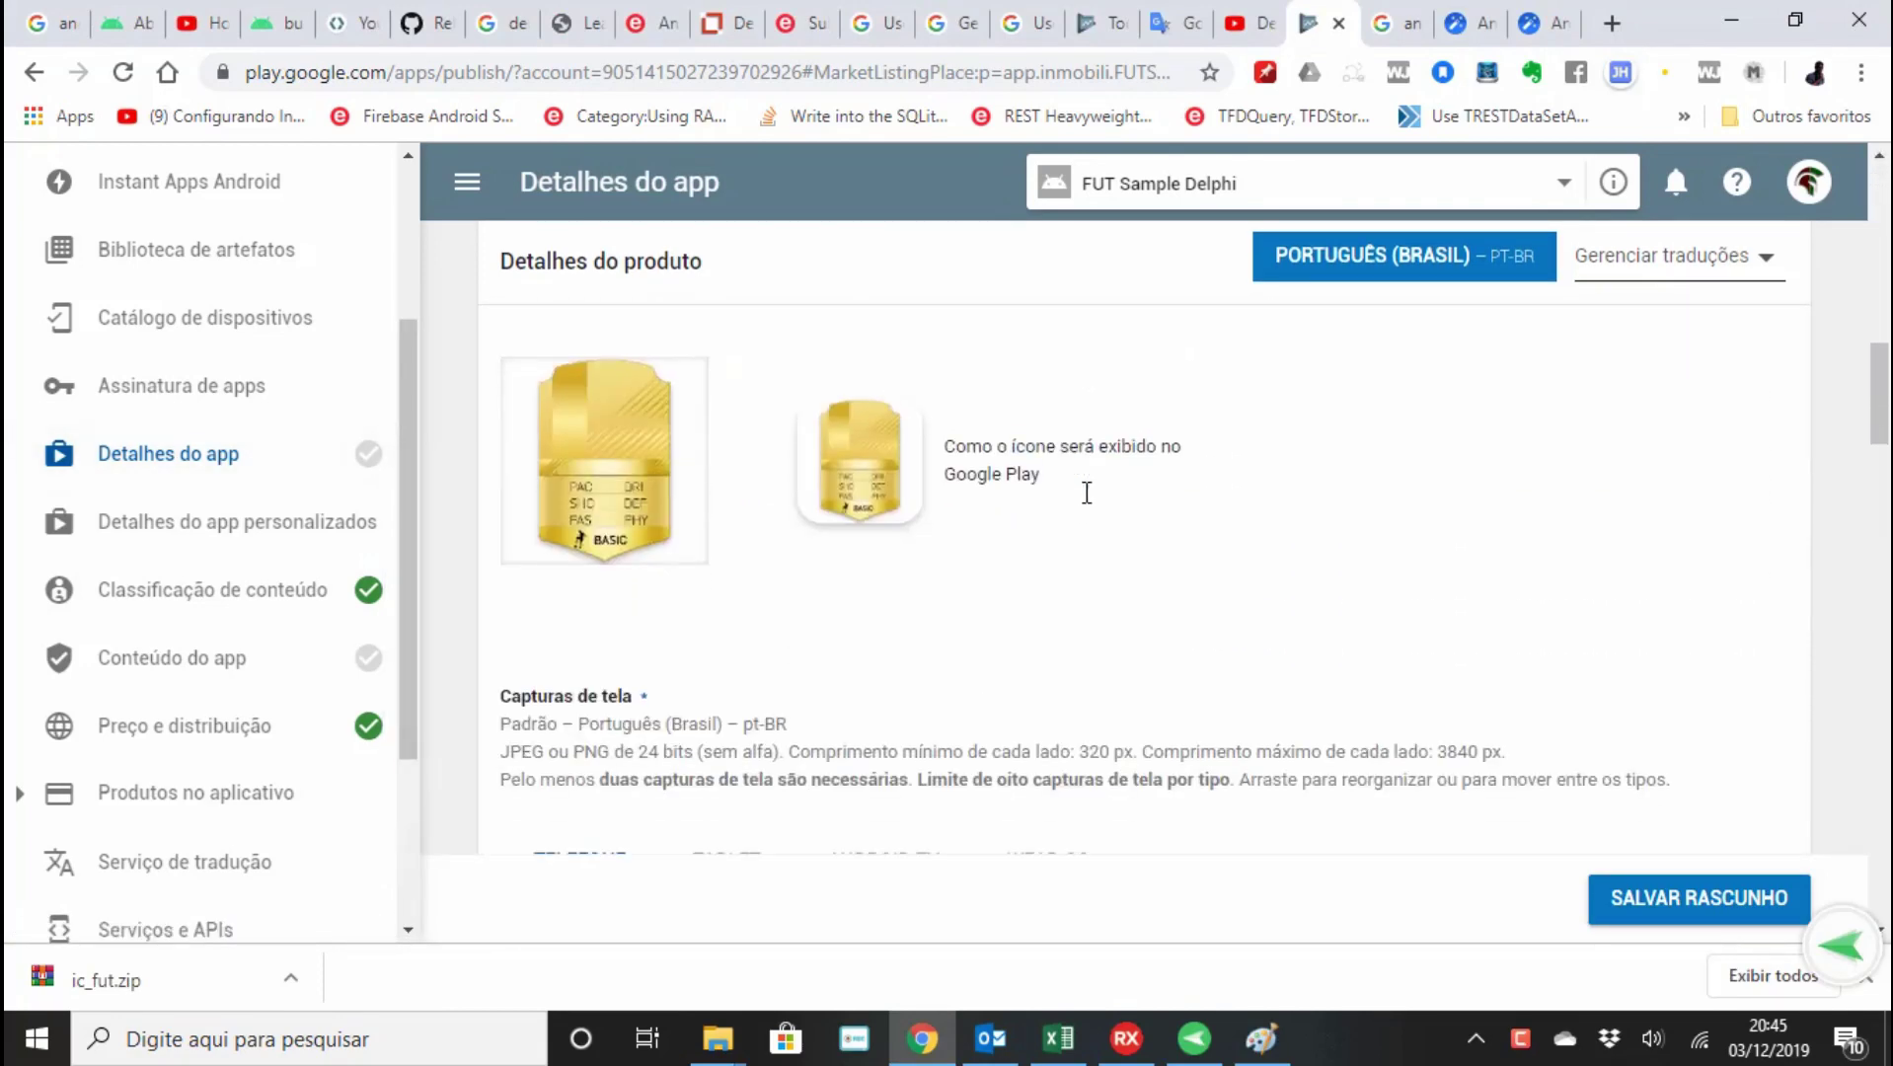
{"action": "scroll", "coordinate": [868, 513], "scroll_direction": "down", "scroll_amount": 3}
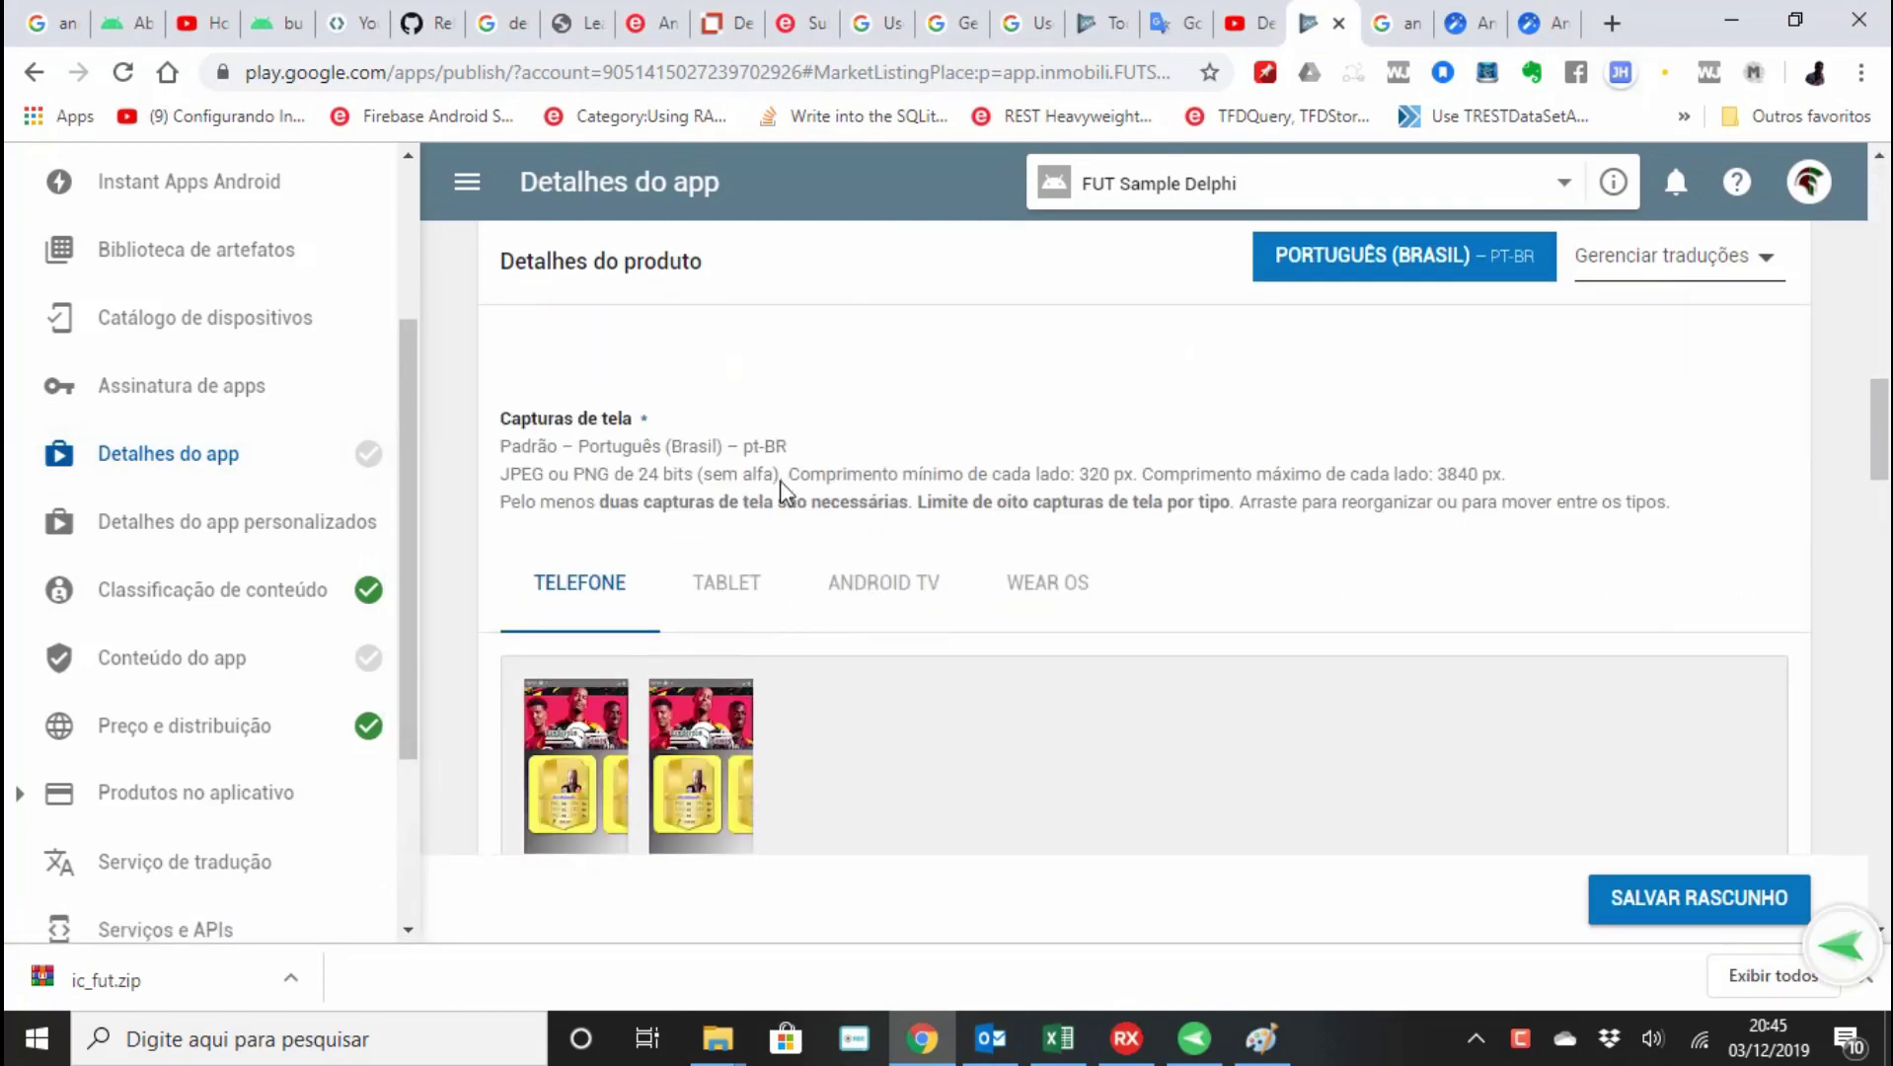
{"action": "scroll", "coordinate": [919, 510], "scroll_direction": "down", "scroll_amount": 2}
{"action": "scroll", "coordinate": [878, 697], "scroll_direction": "down", "scroll_amount": 3}
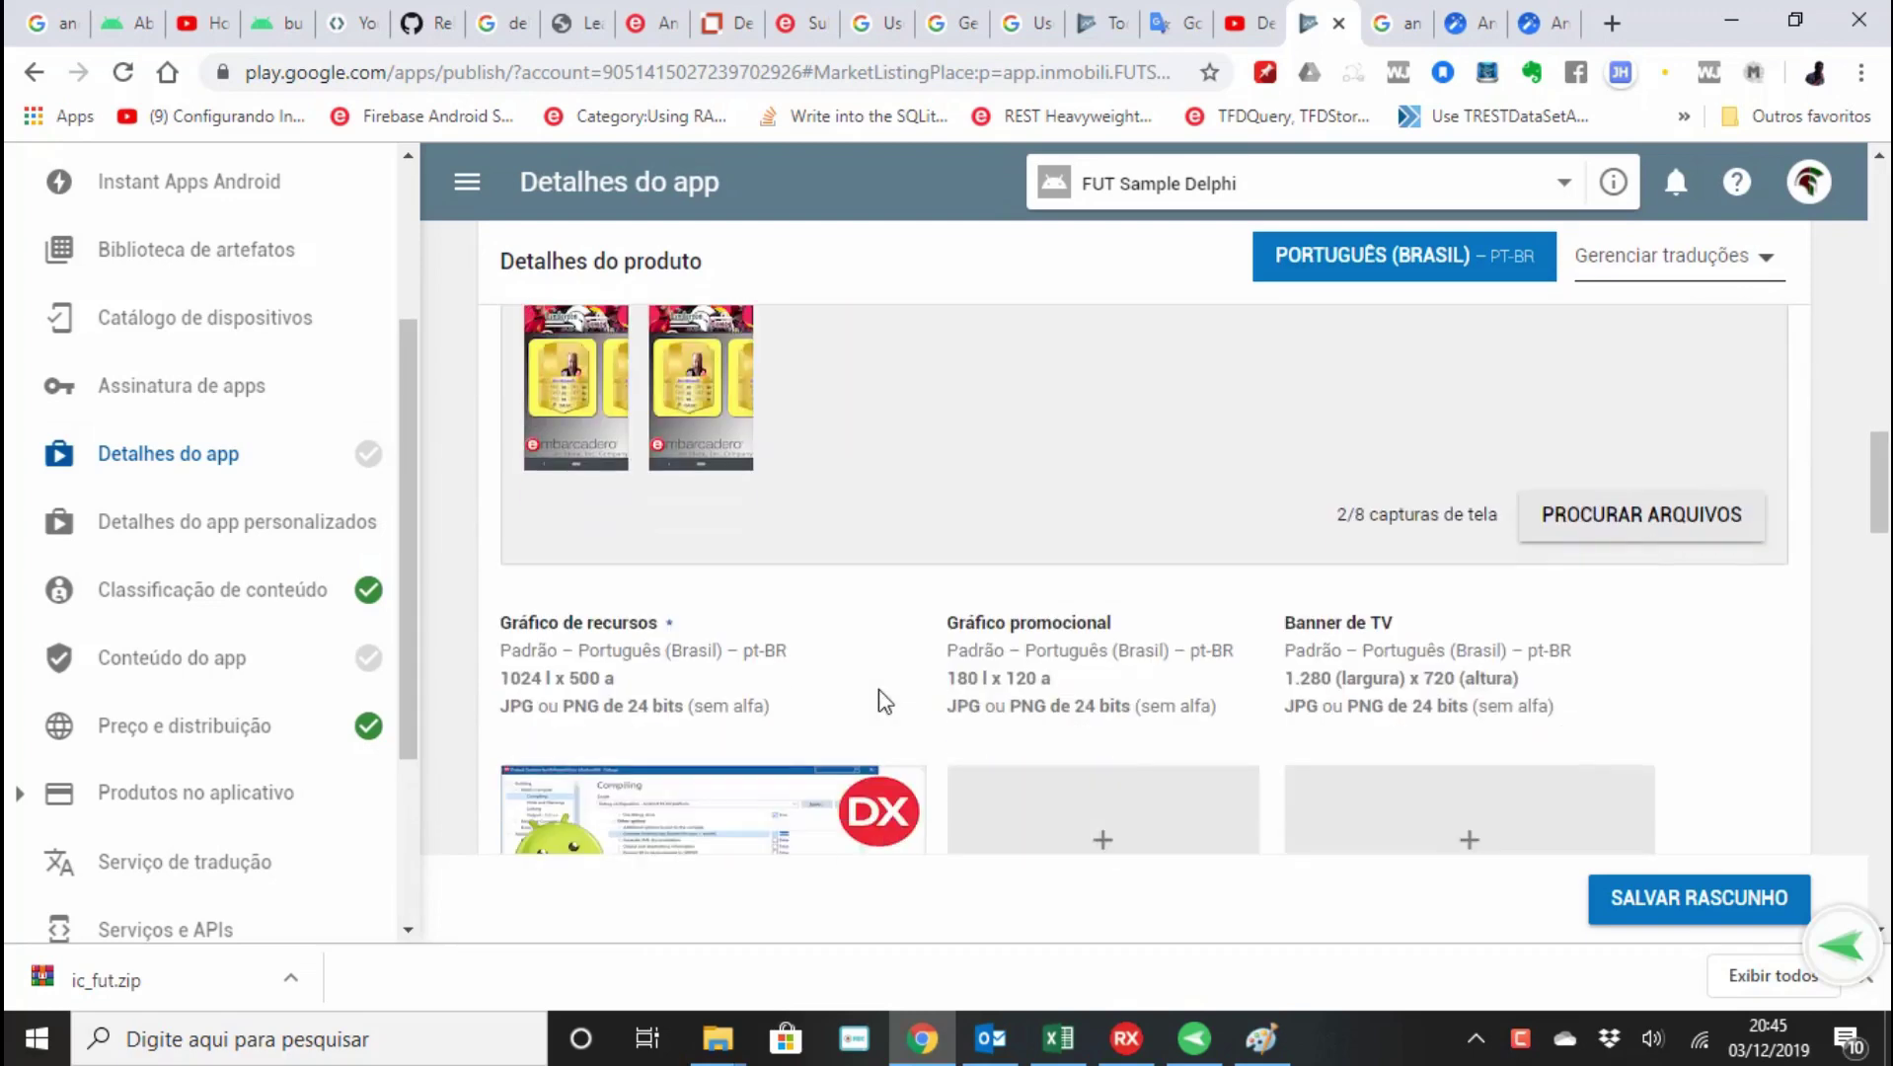
{"action": "scroll", "coordinate": [711, 727], "scroll_direction": "down", "scroll_amount": 2}
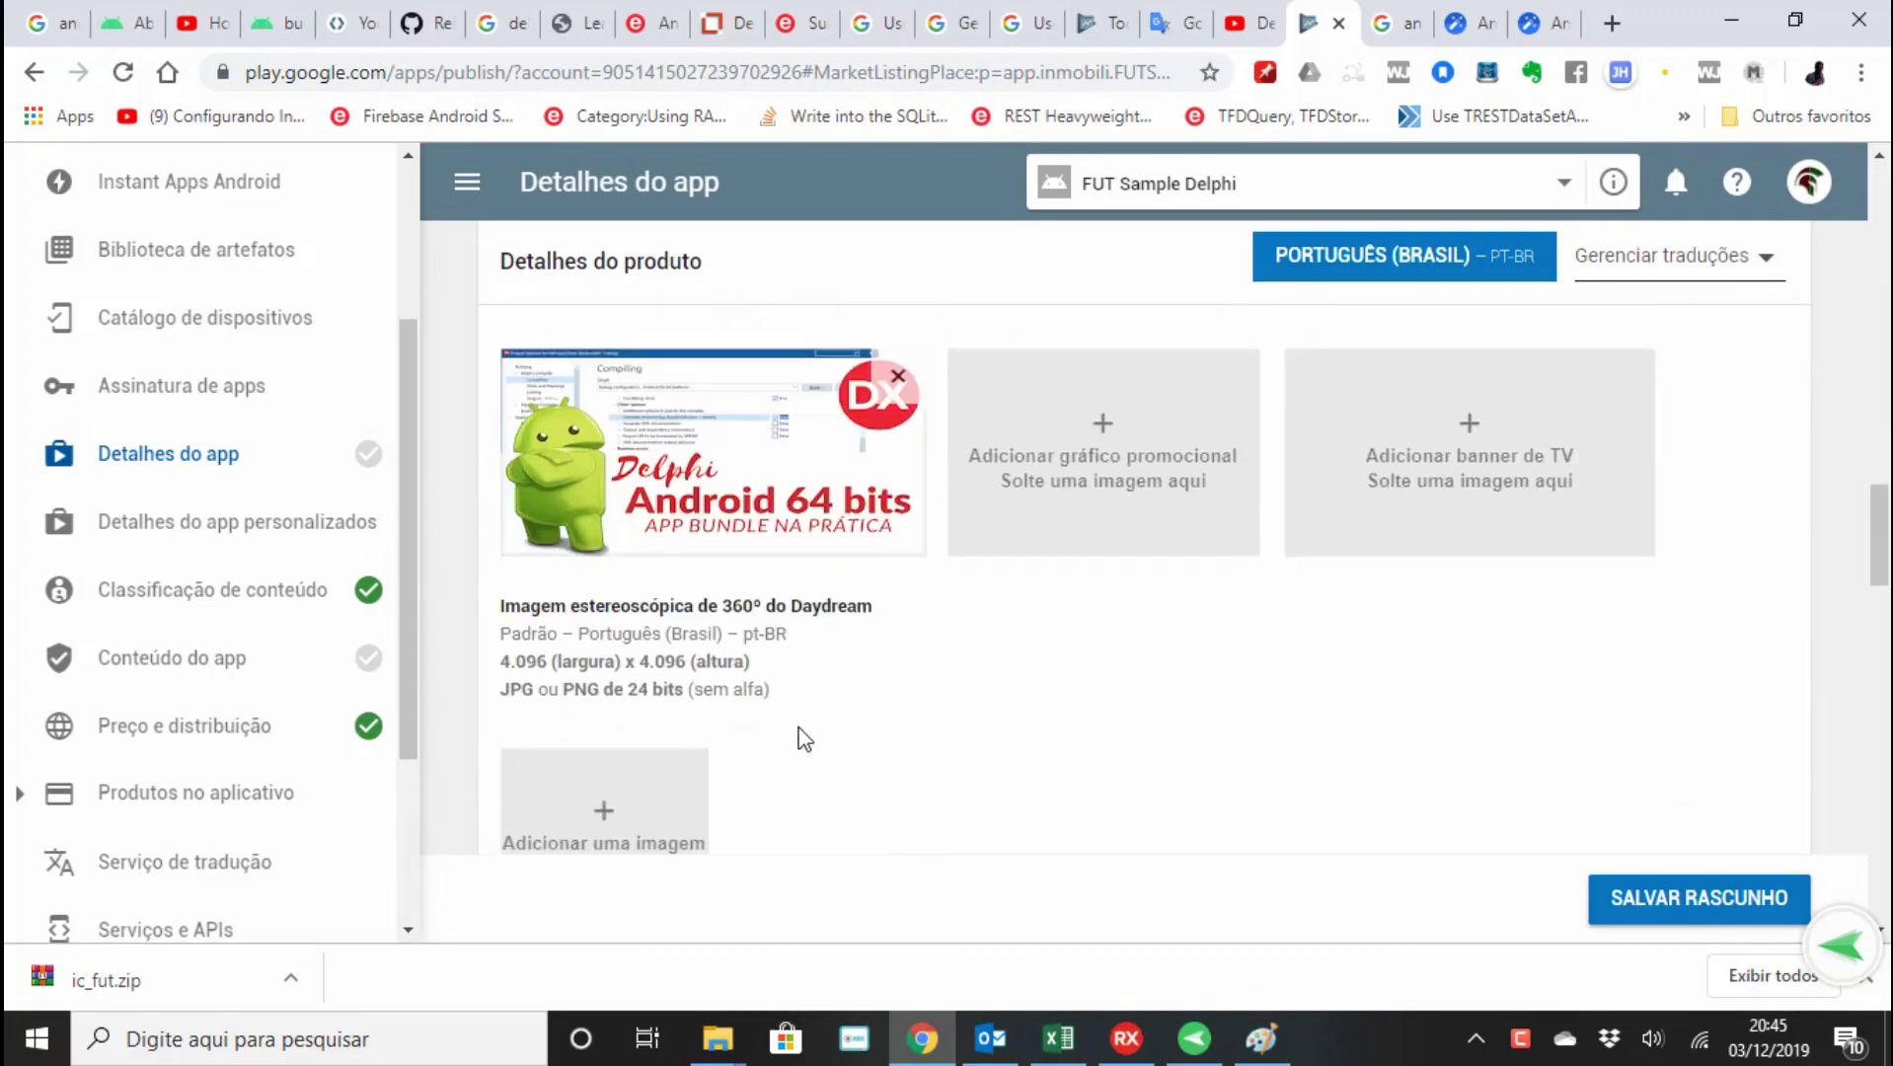
{"action": "scroll", "coordinate": [795, 735], "scroll_direction": "down", "scroll_amount": 3}
{"action": "scroll", "coordinate": [816, 547], "scroll_direction": "down", "scroll_amount": 5}
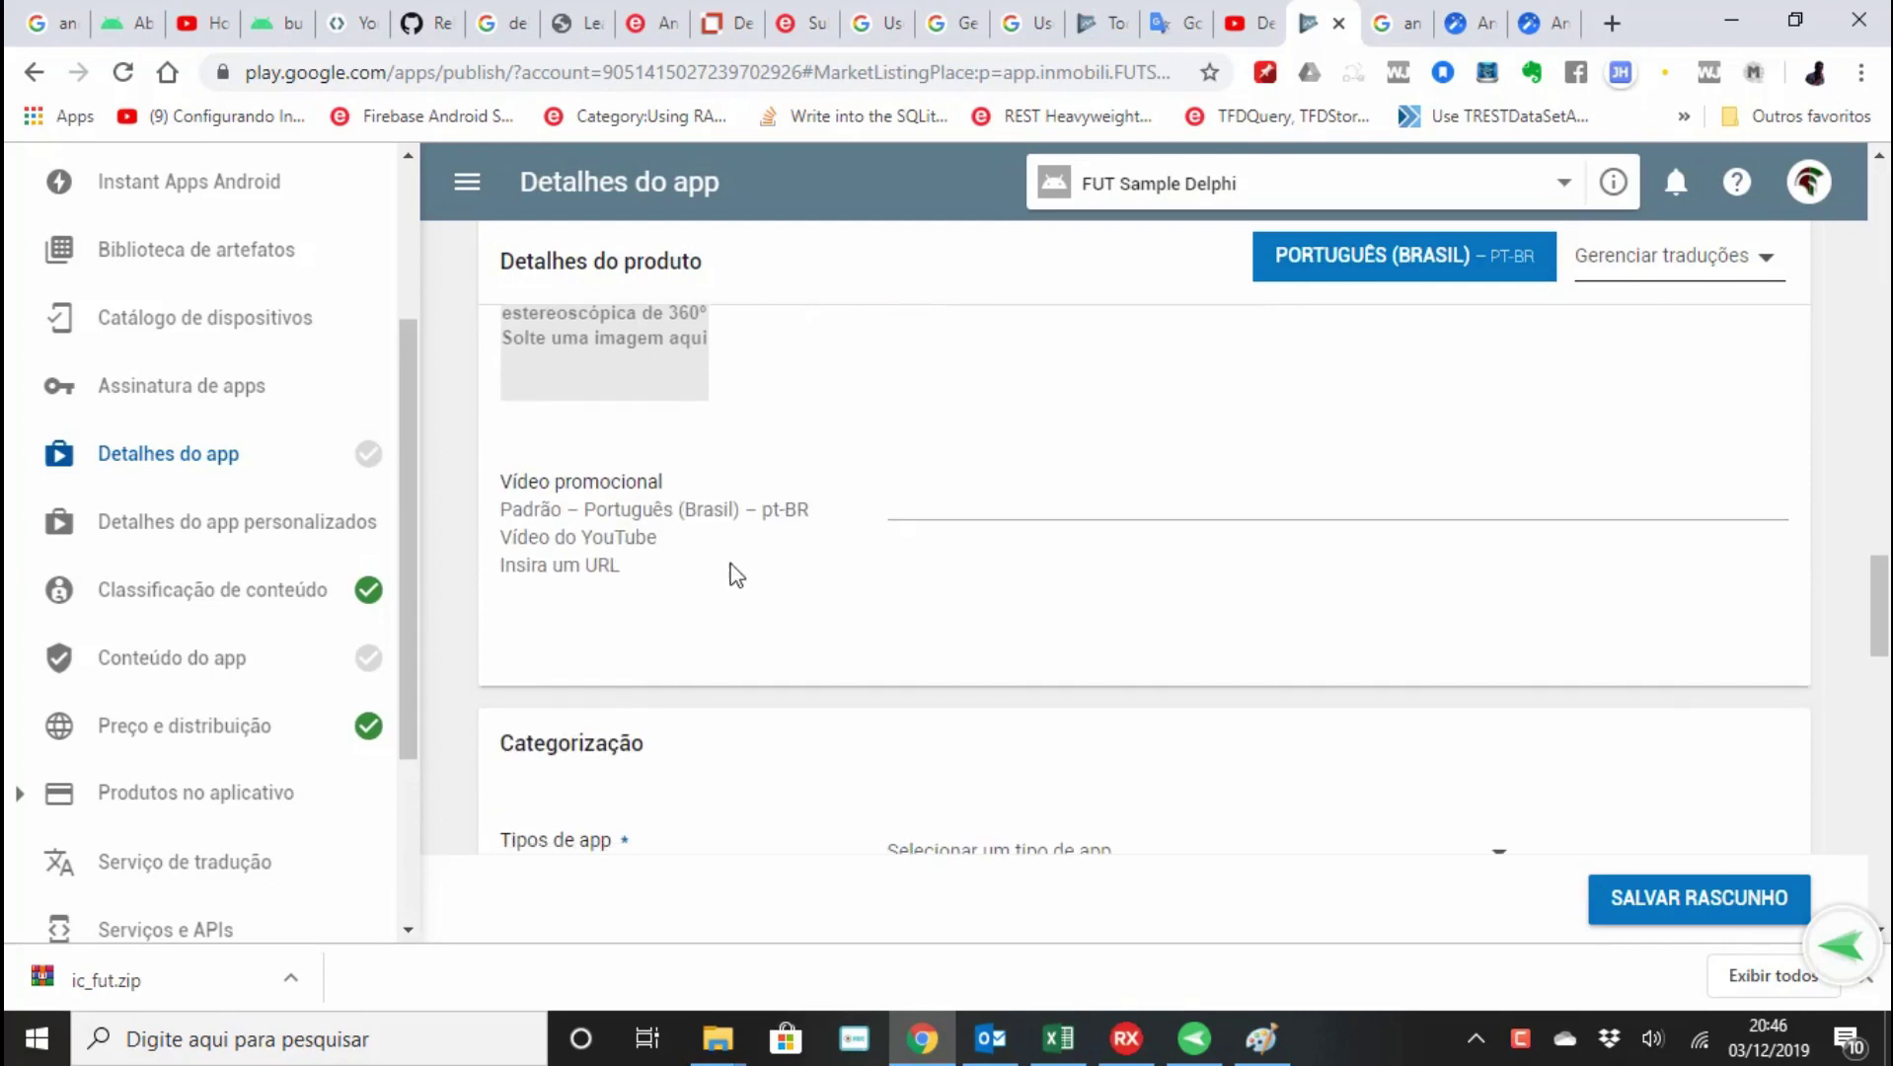
{"action": "scroll", "coordinate": [1096, 511], "scroll_direction": "down", "scroll_amount": 3}
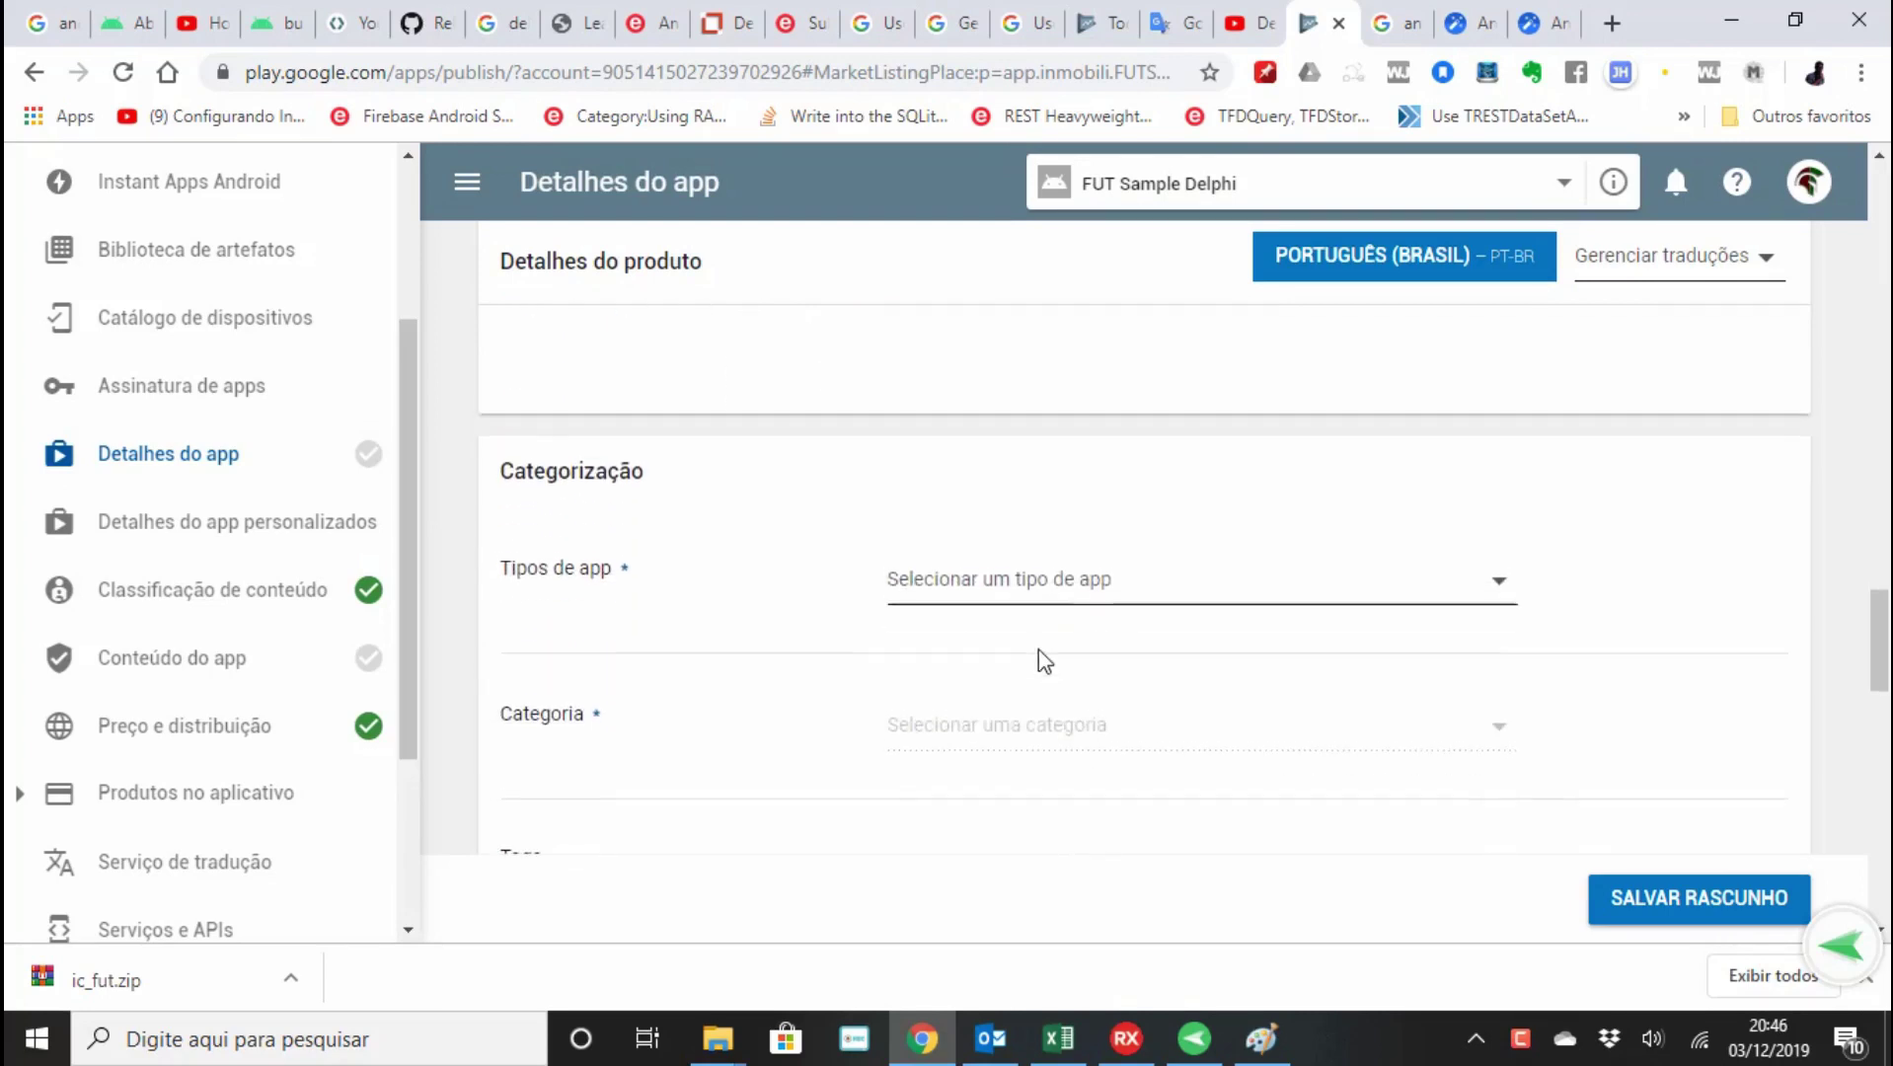
Under Categorização, set the app type to Apps and the category to Produtividade.
{"action": "left_click", "coordinate": [1057, 592]}
{"action": "left_click", "coordinate": [1001, 604]}
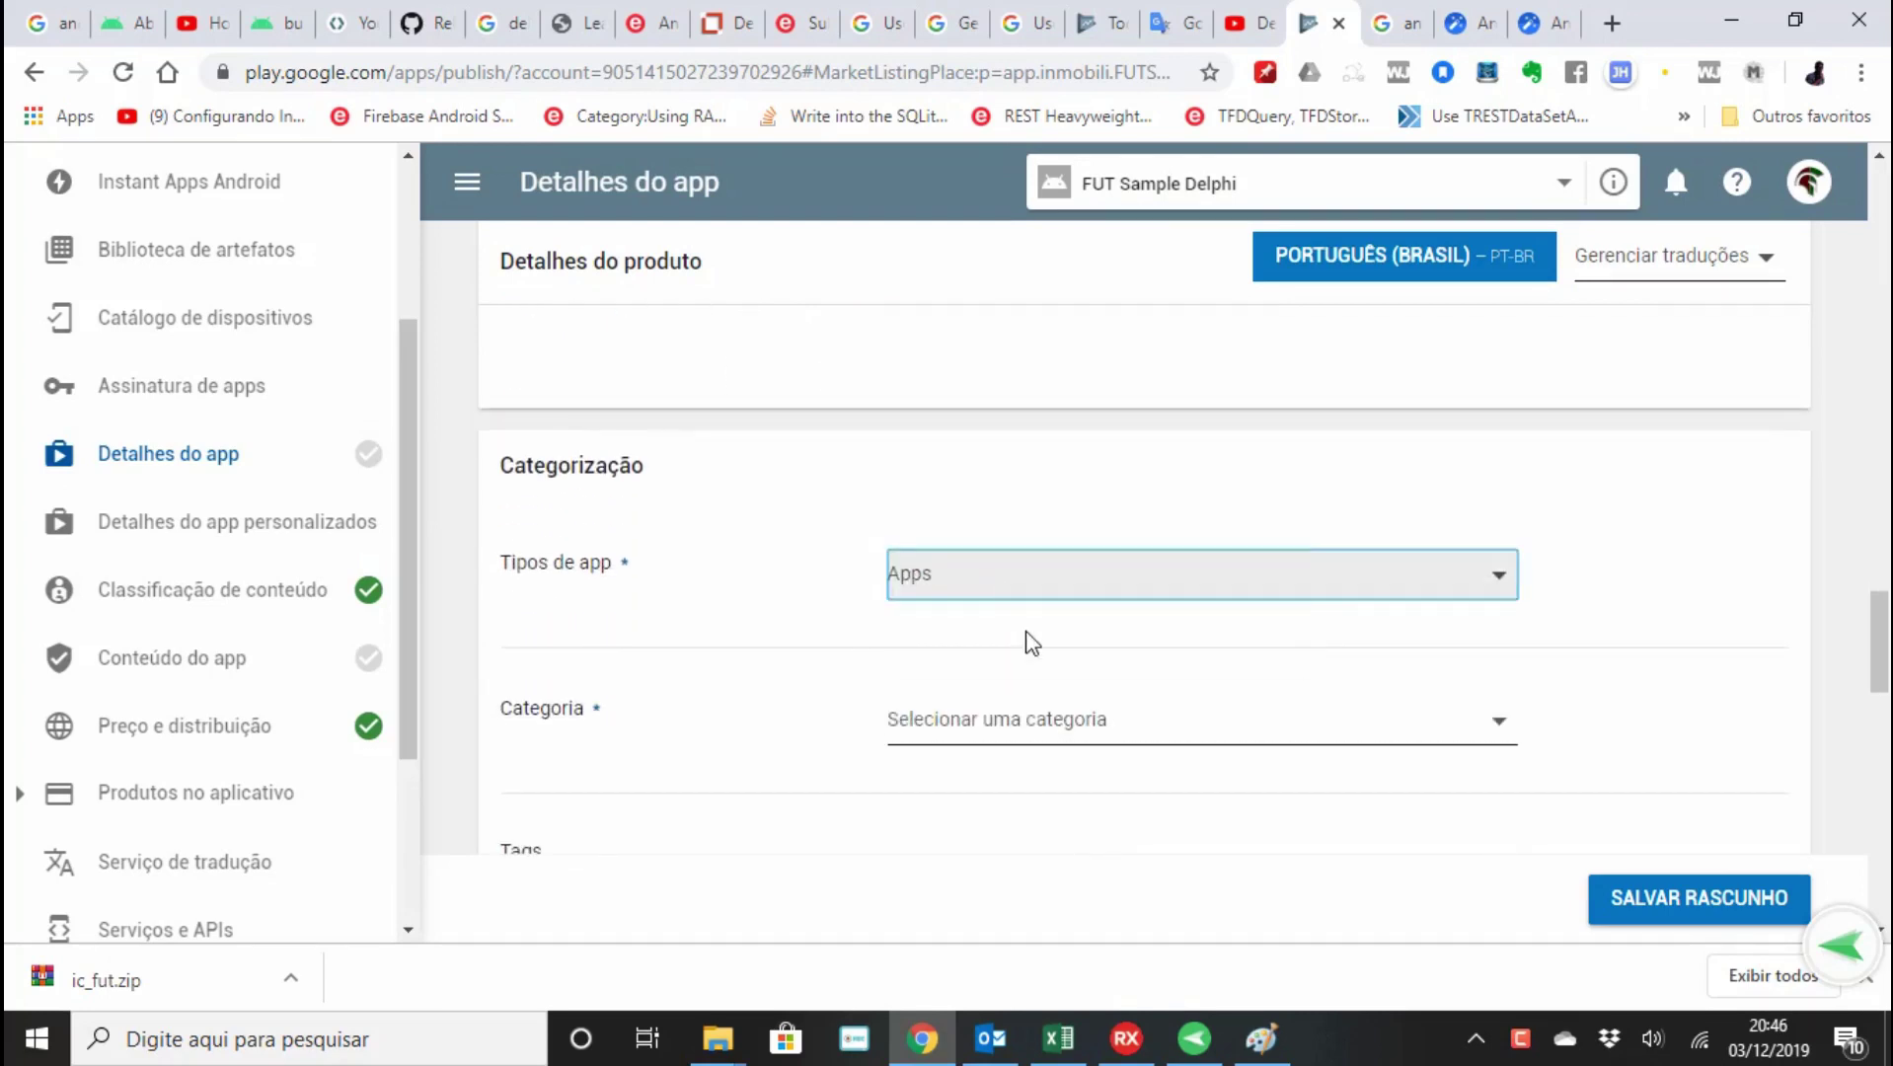
{"action": "left_click", "coordinate": [1034, 719]}
{"action": "scroll", "coordinate": [1033, 723], "scroll_direction": "down", "scroll_amount": 10}
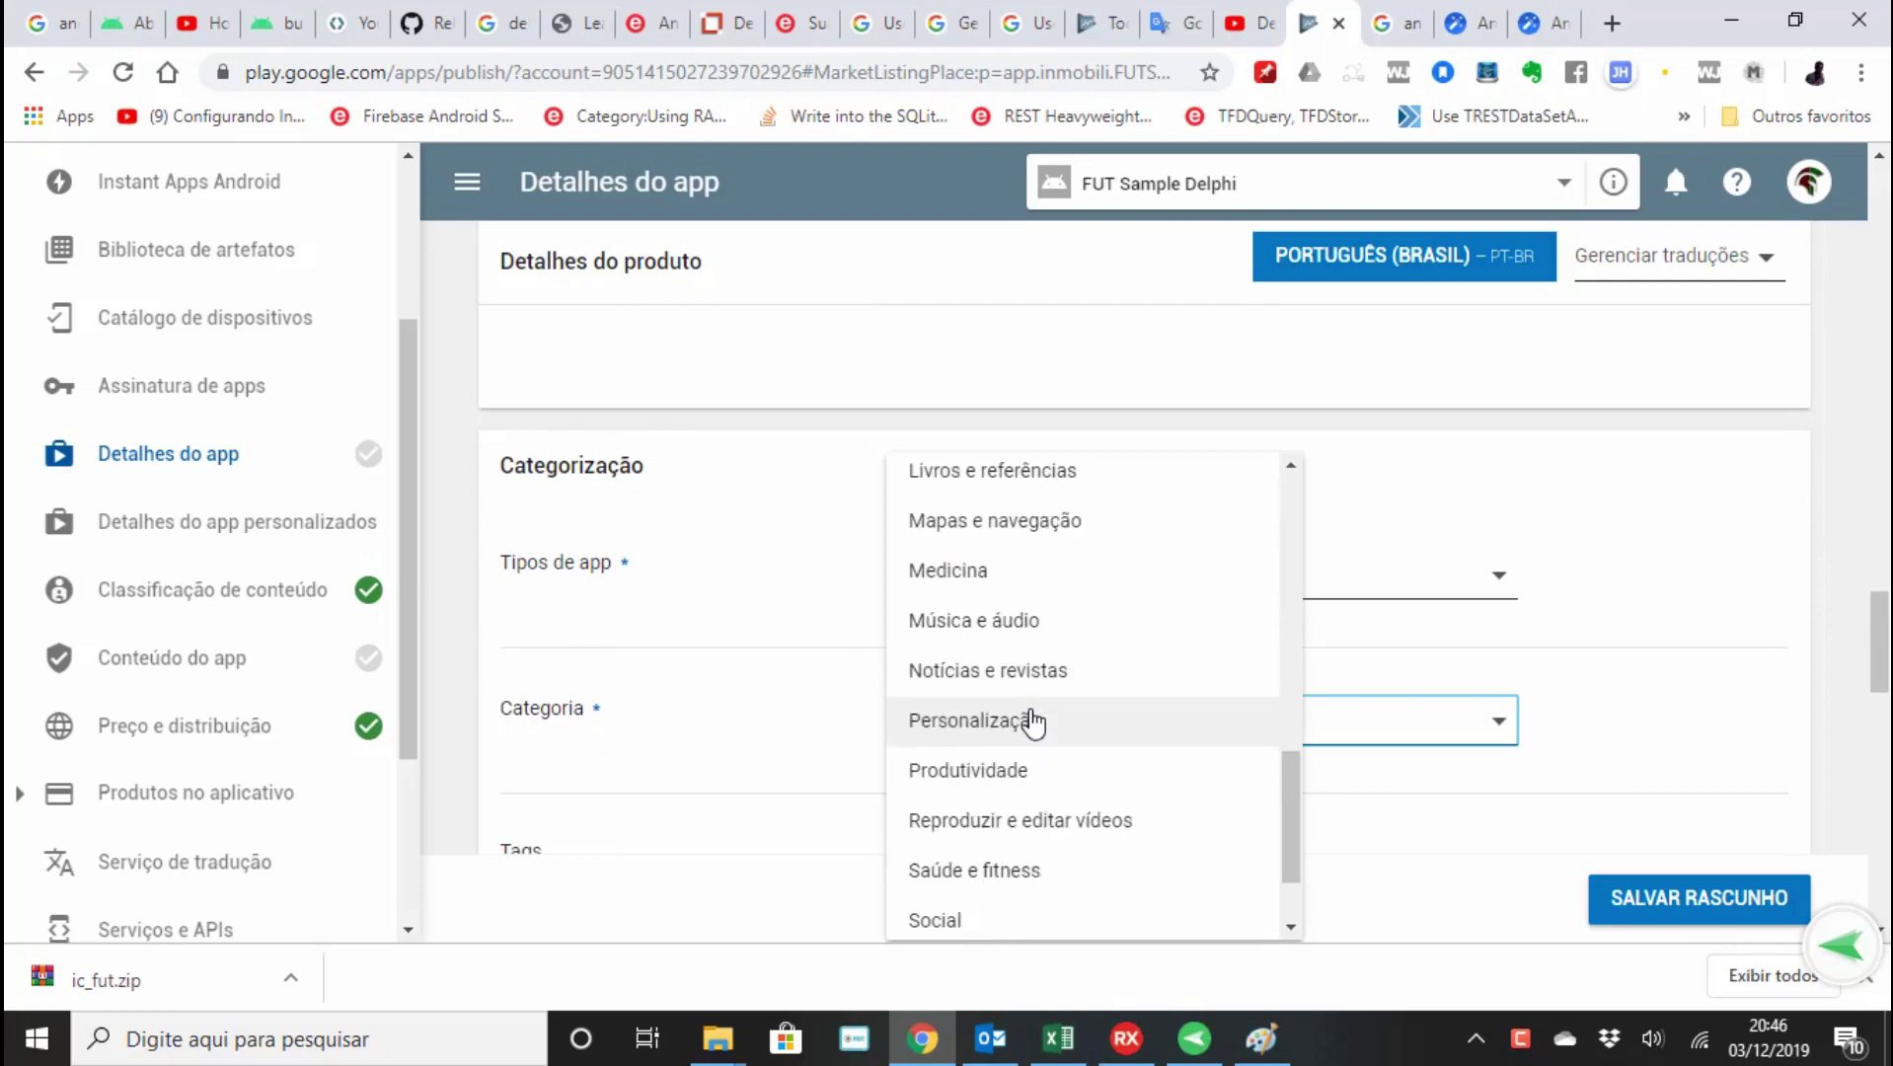
{"action": "left_click", "coordinate": [1033, 721]}
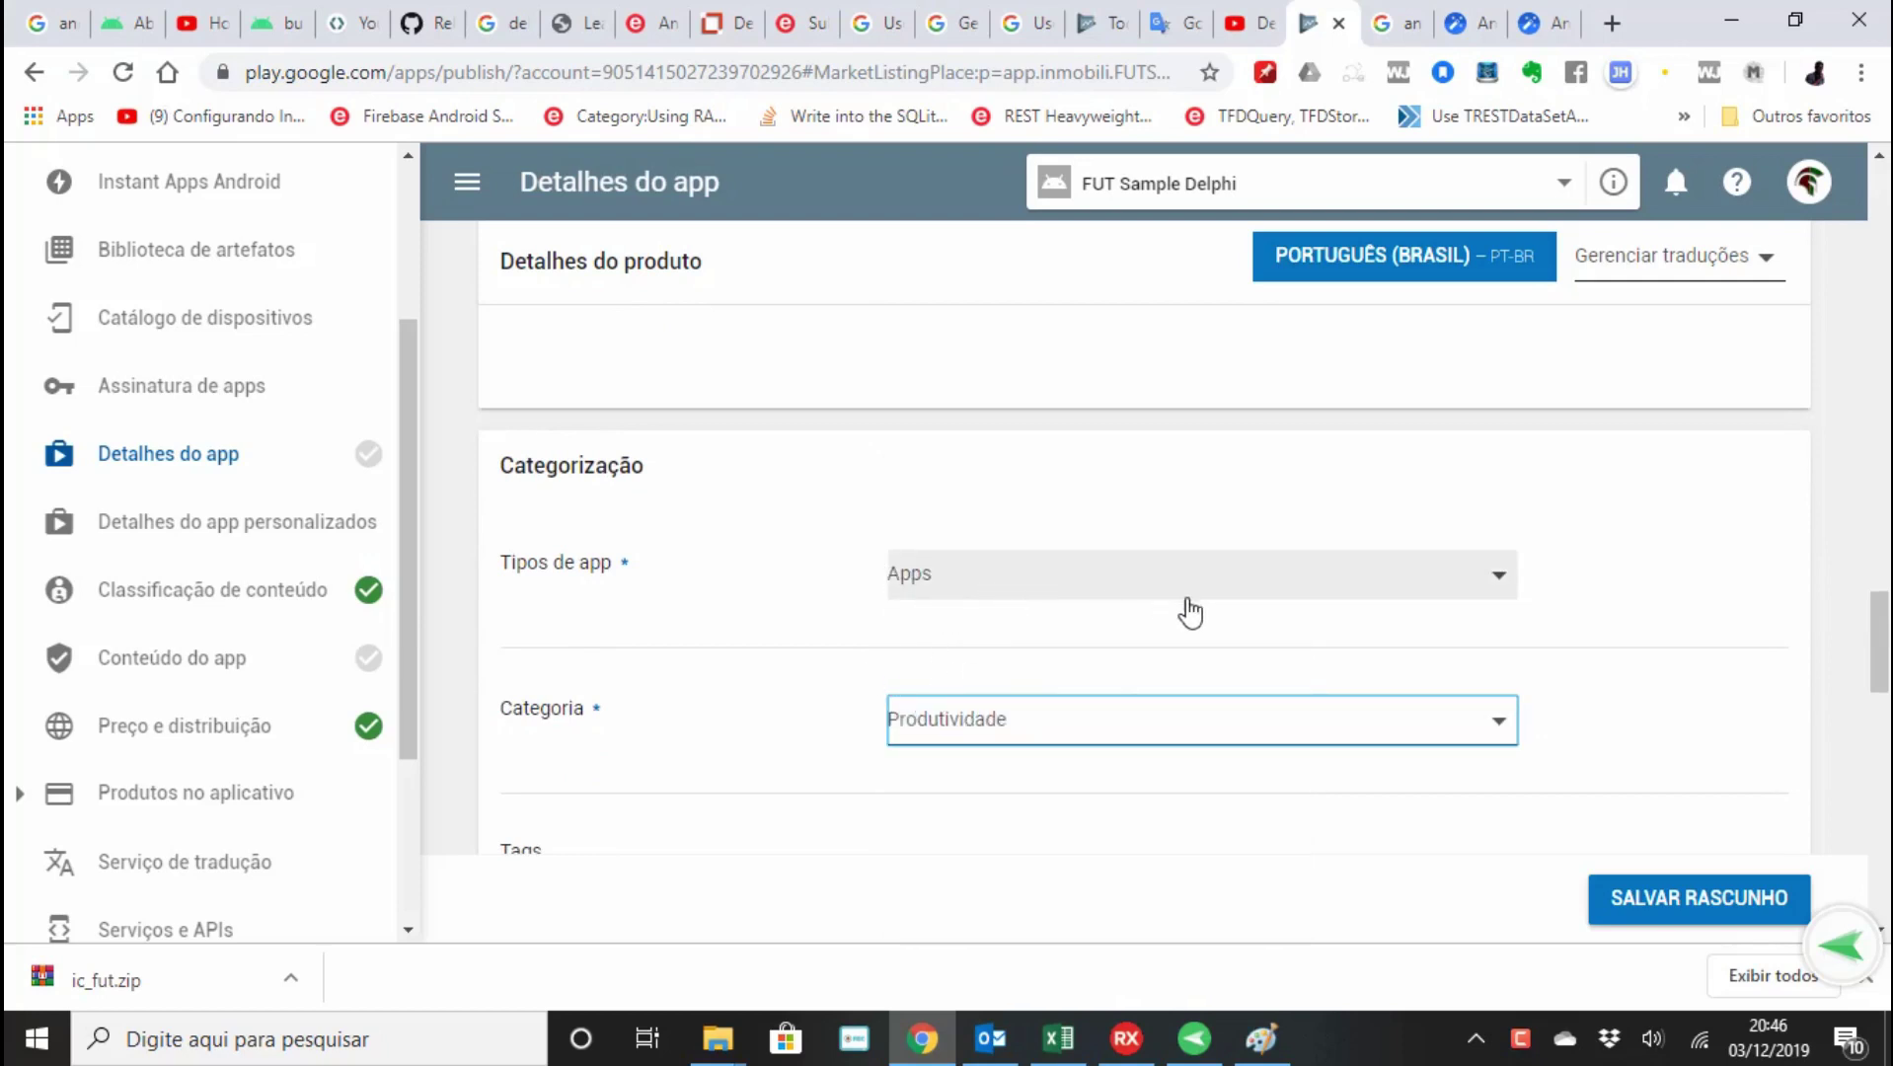
{"action": "scroll", "coordinate": [1182, 742], "scroll_direction": "down", "scroll_amount": 3}
{"action": "scroll", "coordinate": [1182, 742], "scroll_direction": "down", "scroll_amount": 4}
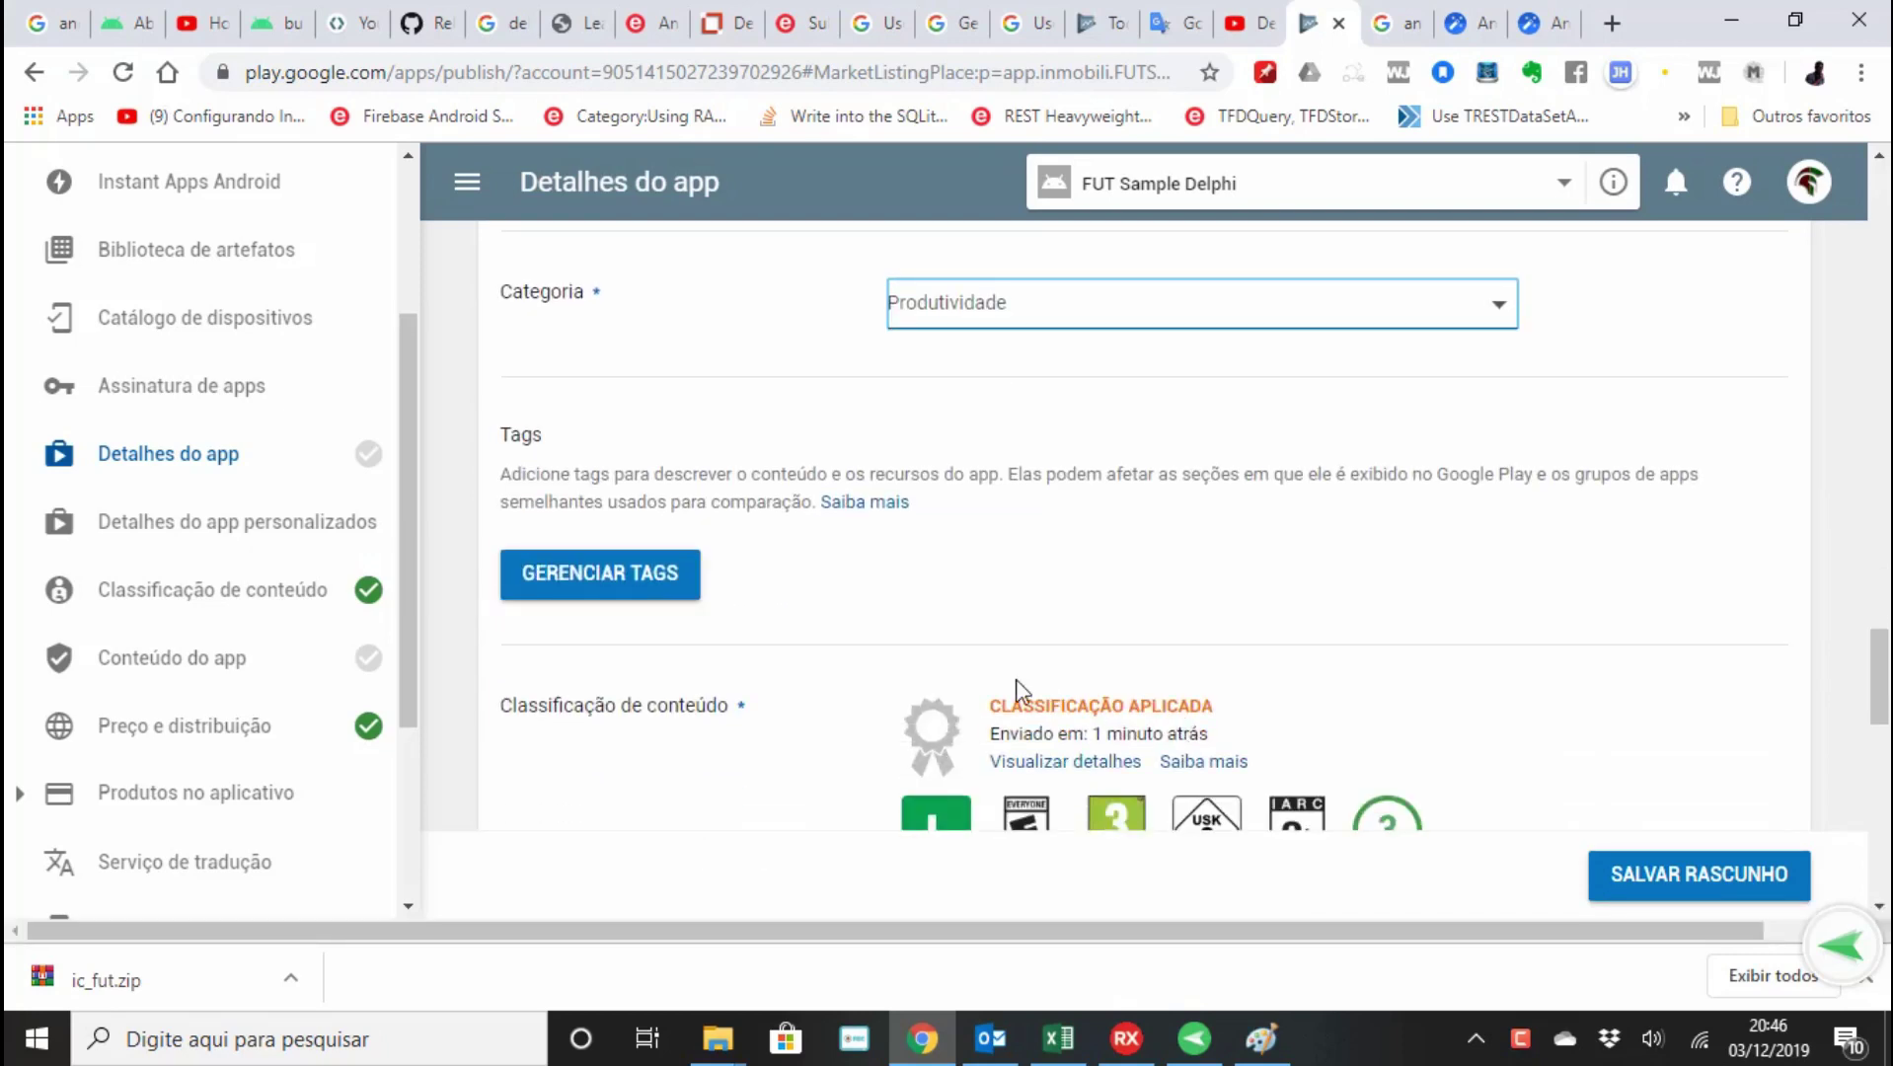
{"action": "scroll", "coordinate": [1297, 659], "scroll_direction": "down", "scroll_amount": 1}
{"action": "scroll", "coordinate": [1528, 778], "scroll_direction": "down", "scroll_amount": 2}
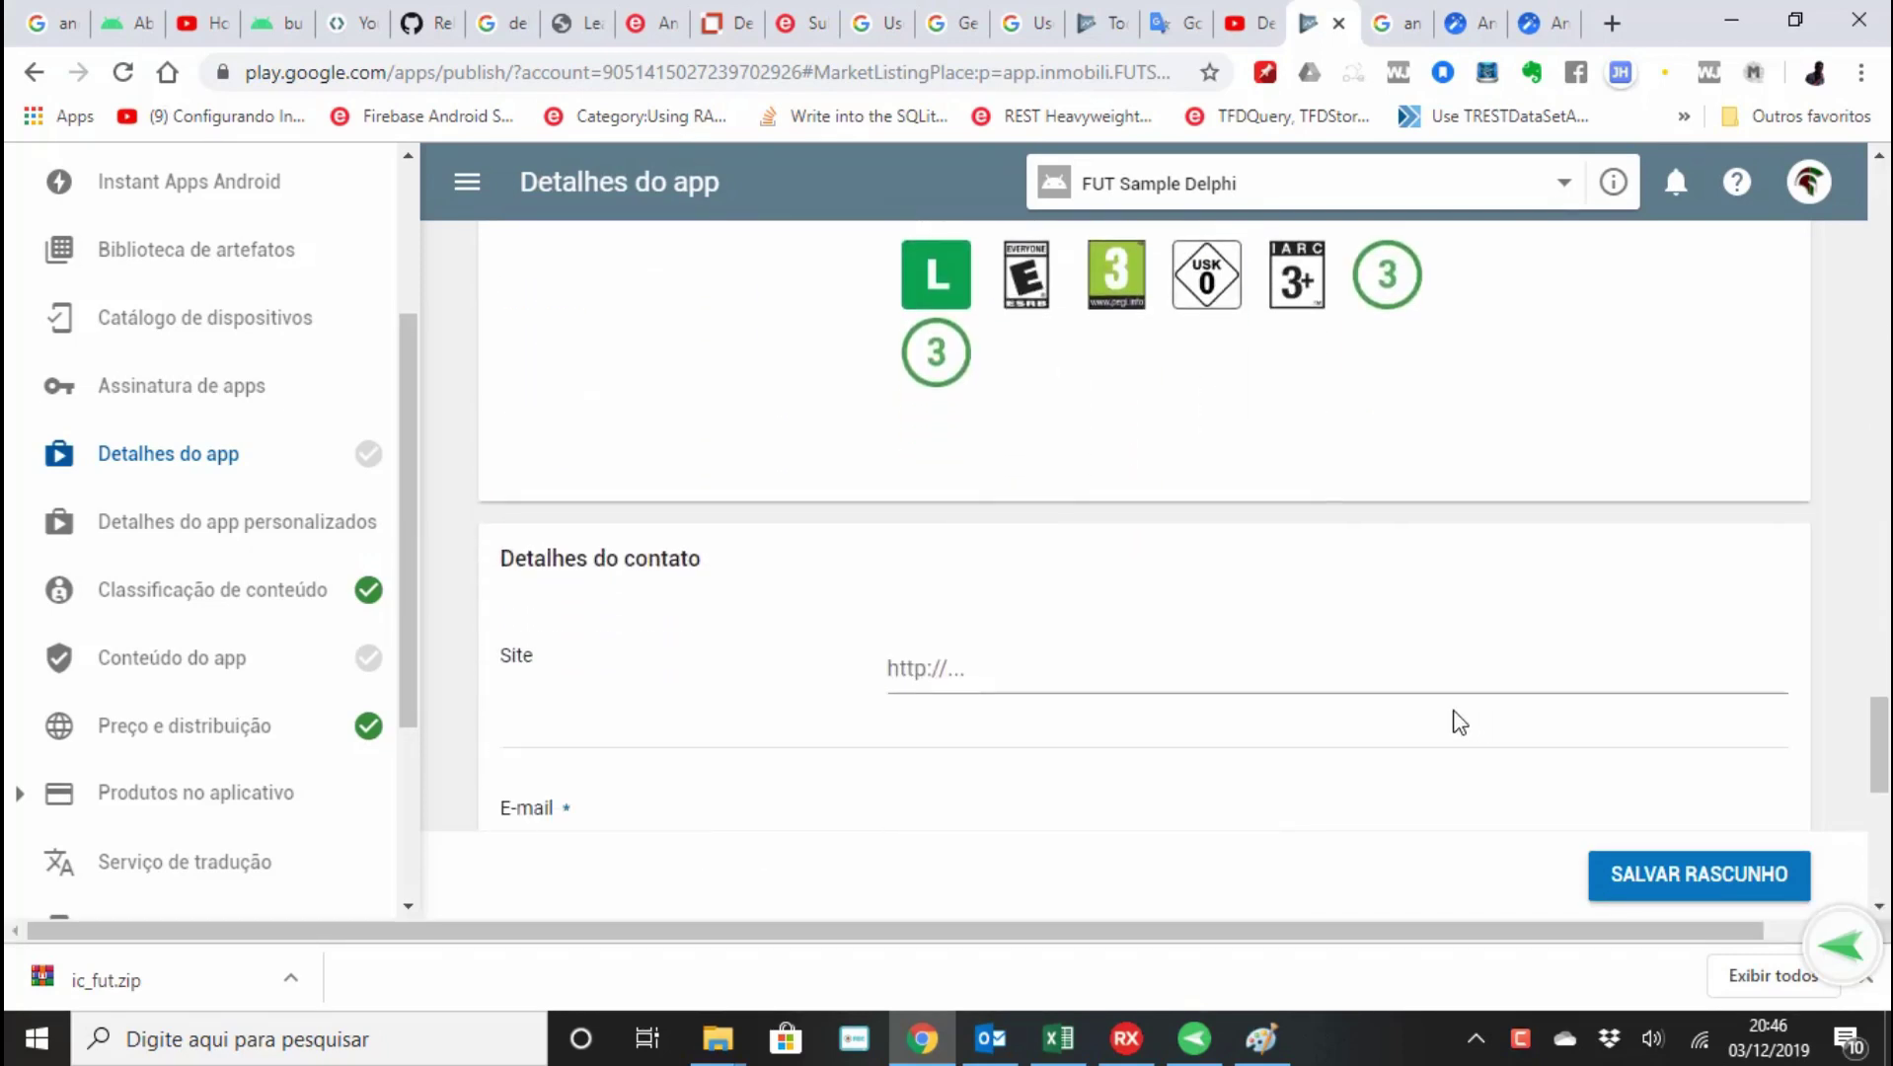
Enter the contact website and fill in the contact e-mail from the saved suggestion.
{"action": "left_click", "coordinate": [1228, 665]}
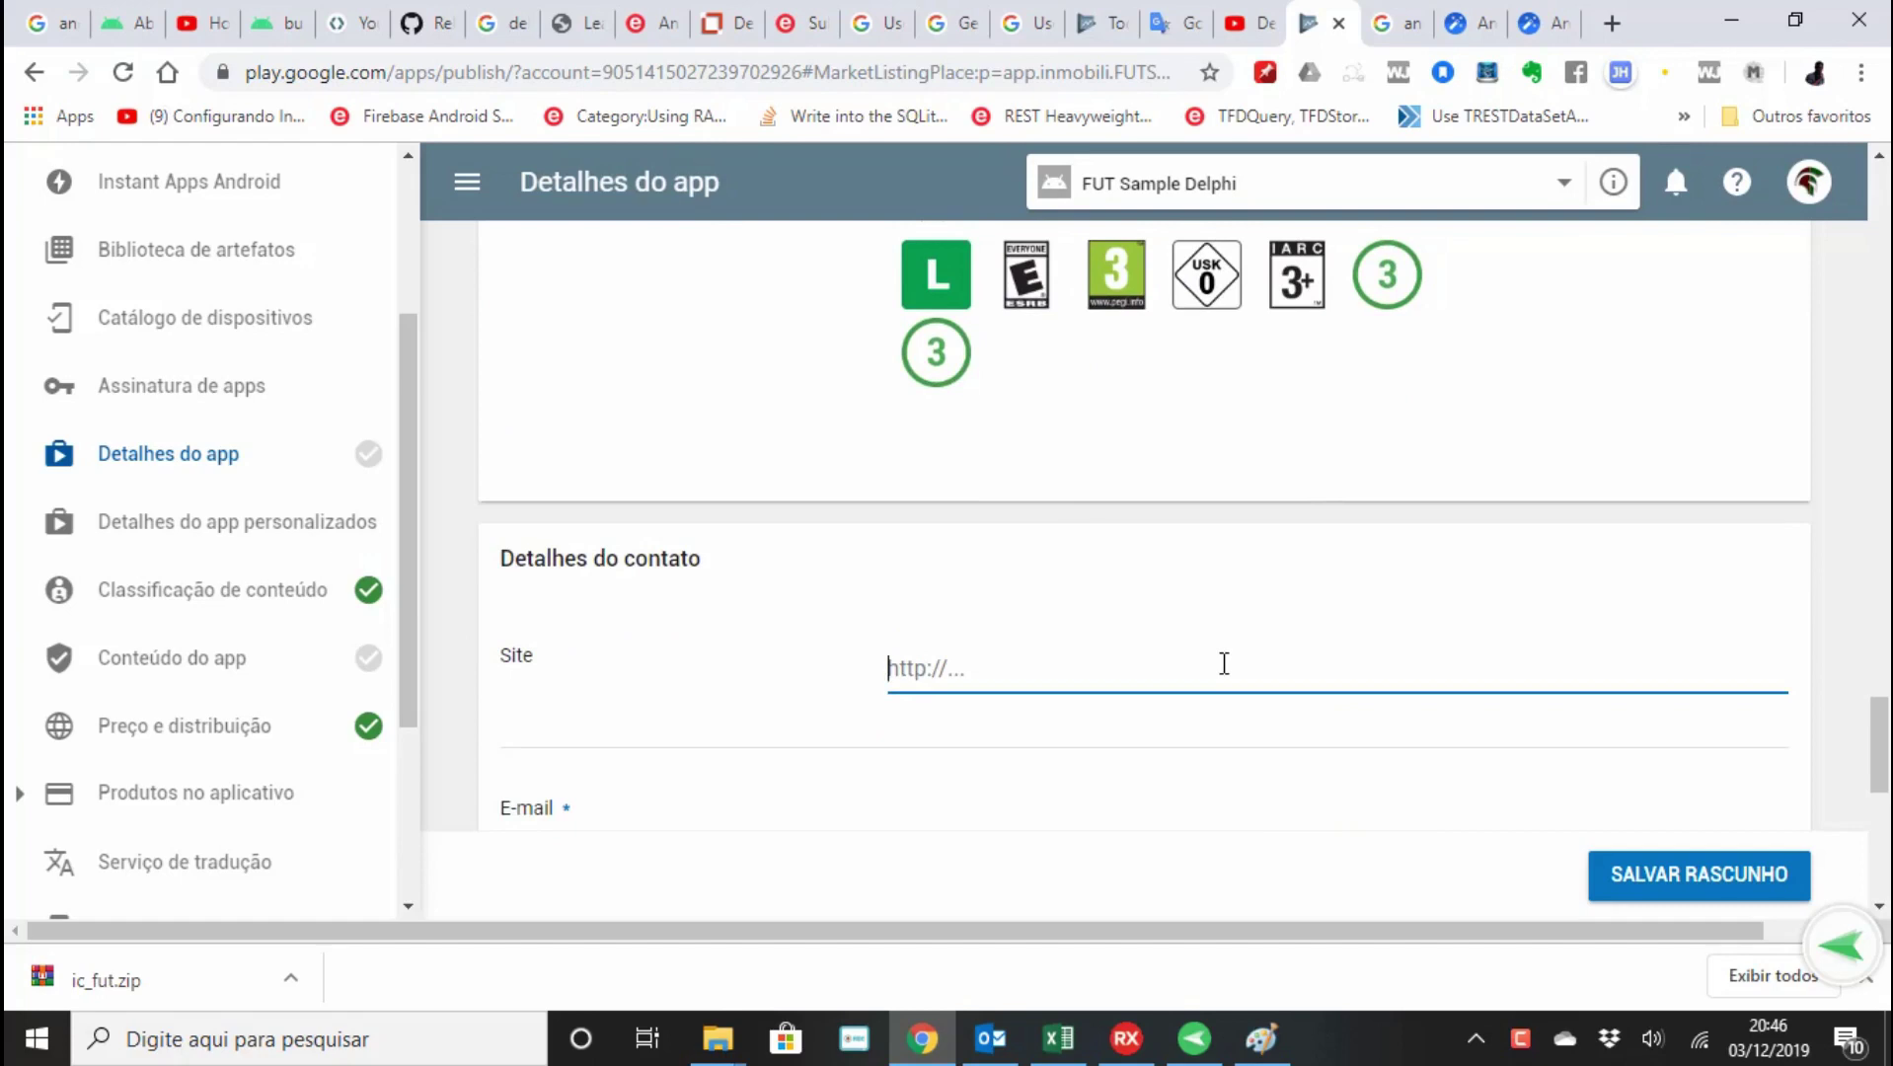
{"action": "type", "text": "www.landersongomes.com.br"}
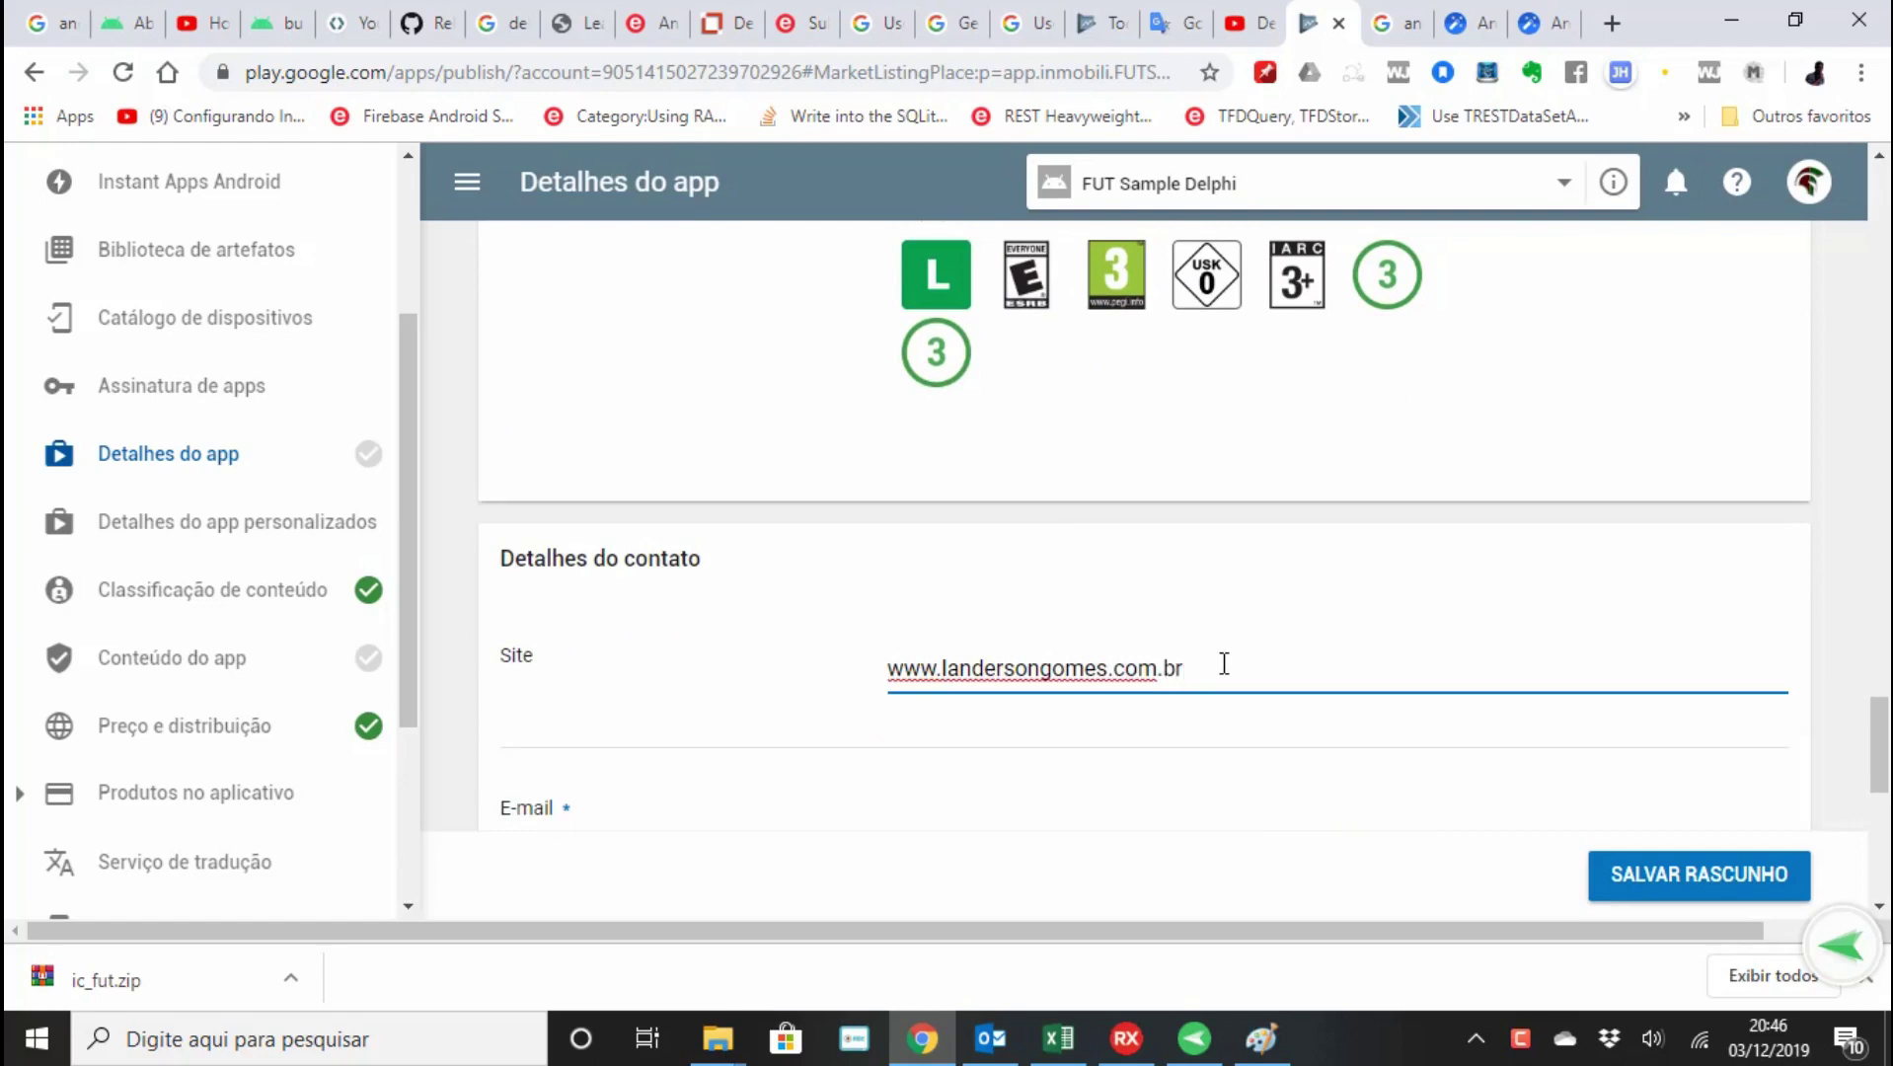
{"action": "scroll", "coordinate": [1566, 696], "scroll_direction": "down", "scroll_amount": 2}
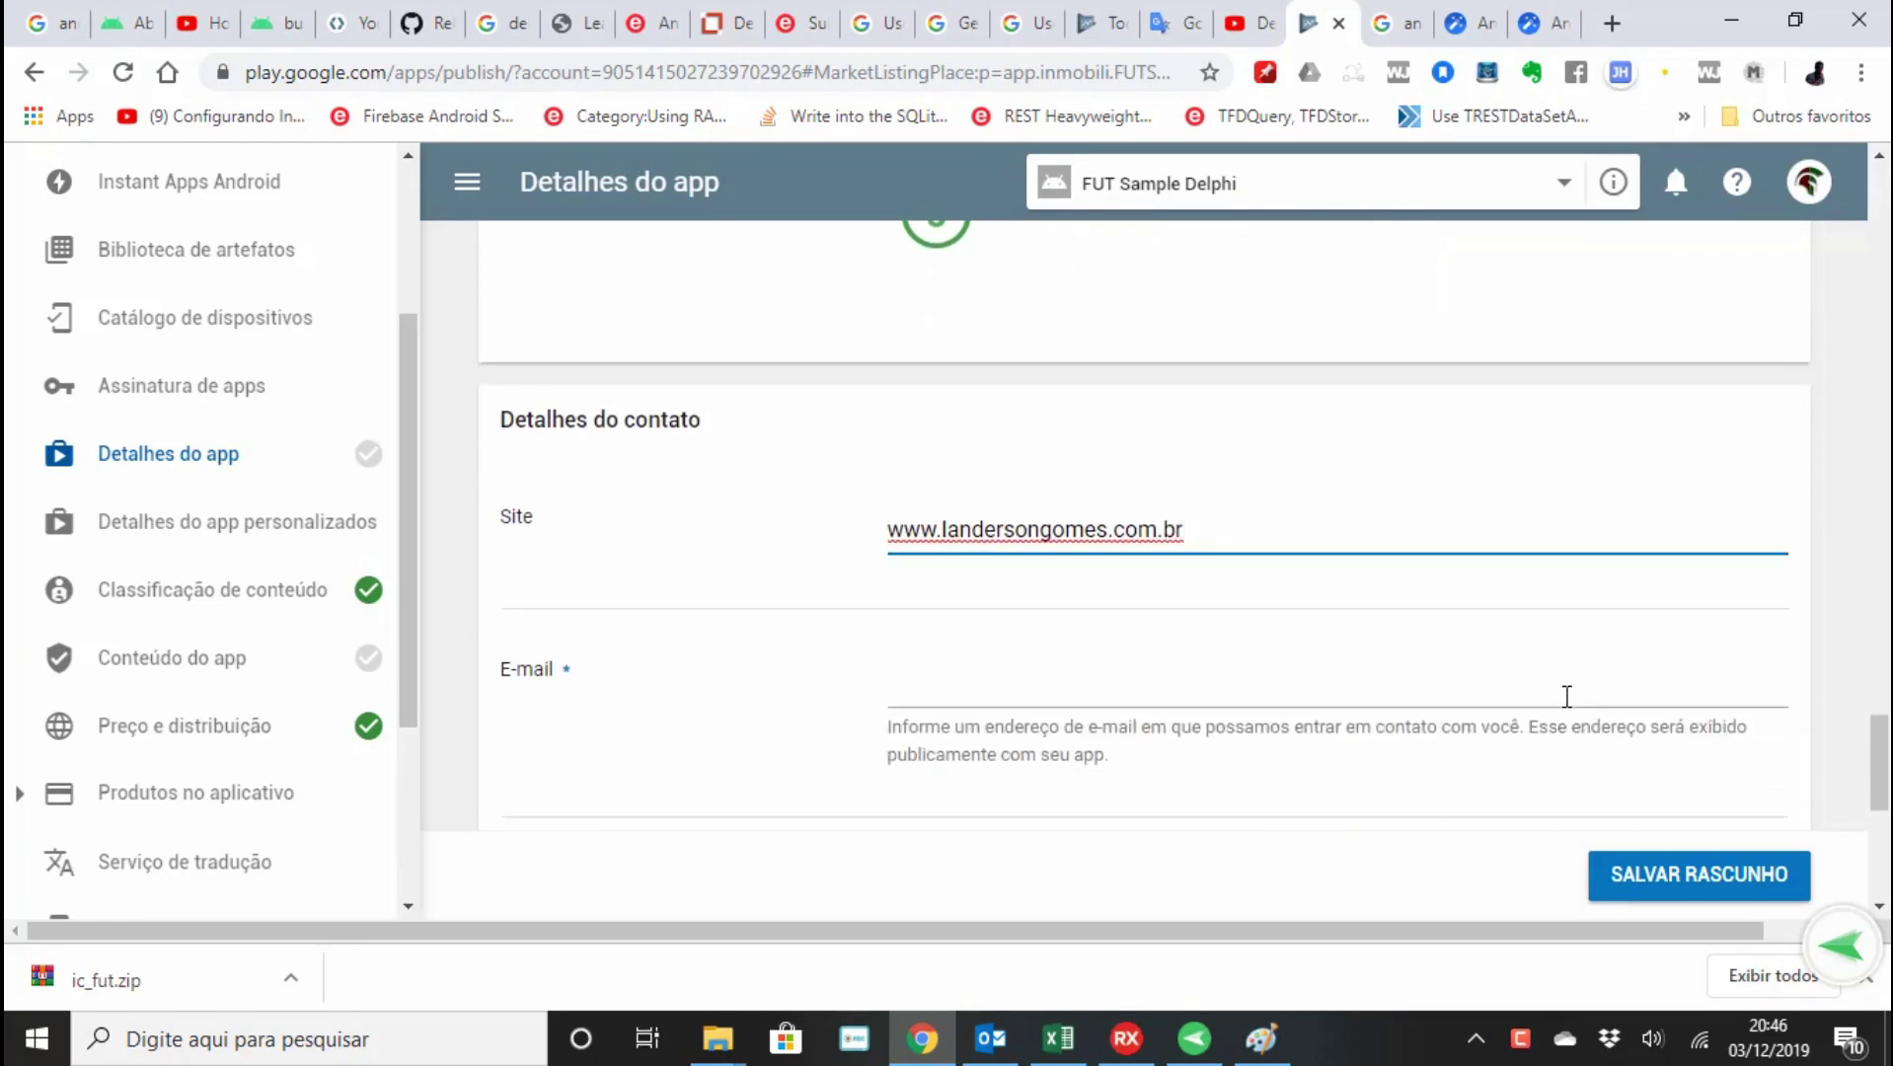
{"action": "left_click", "coordinate": [1485, 677]}
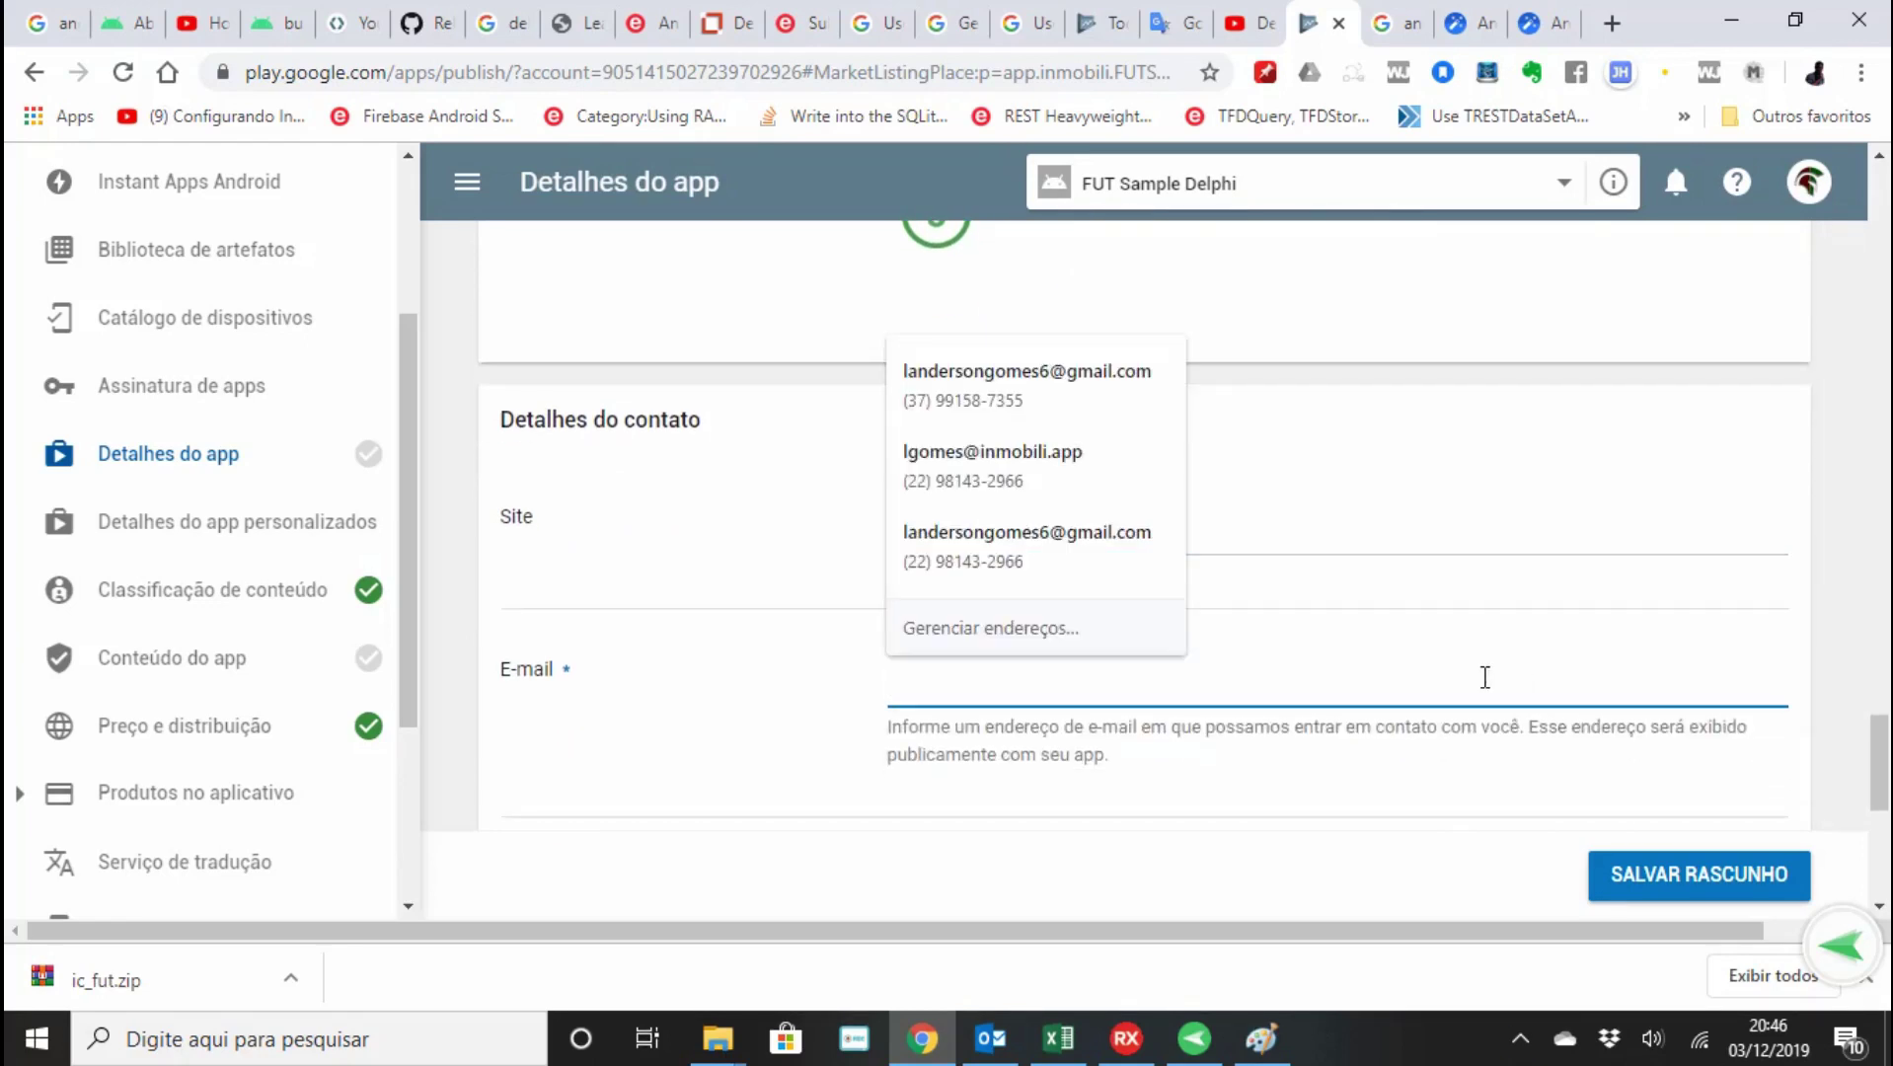
{"action": "type", "text": "landerson"}
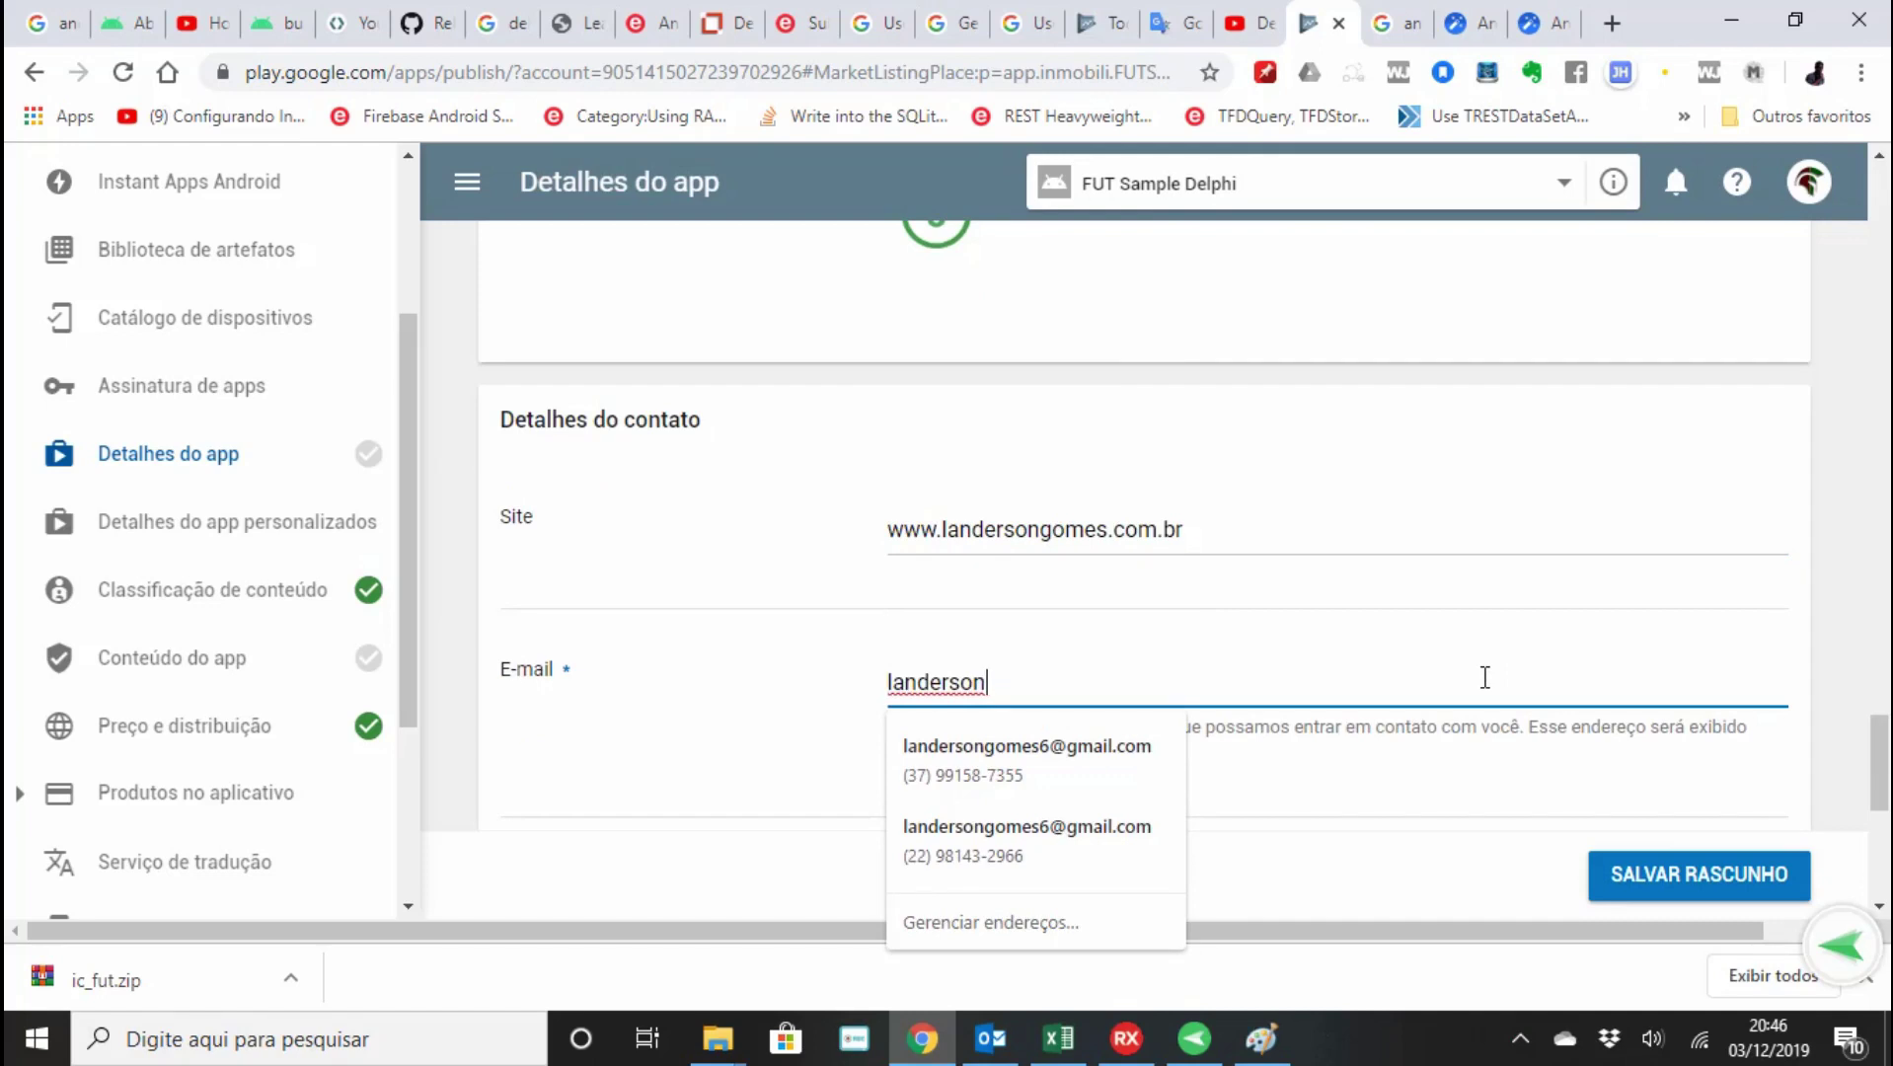
{"action": "key", "text": "Down"}
{"action": "key", "text": "Return"}
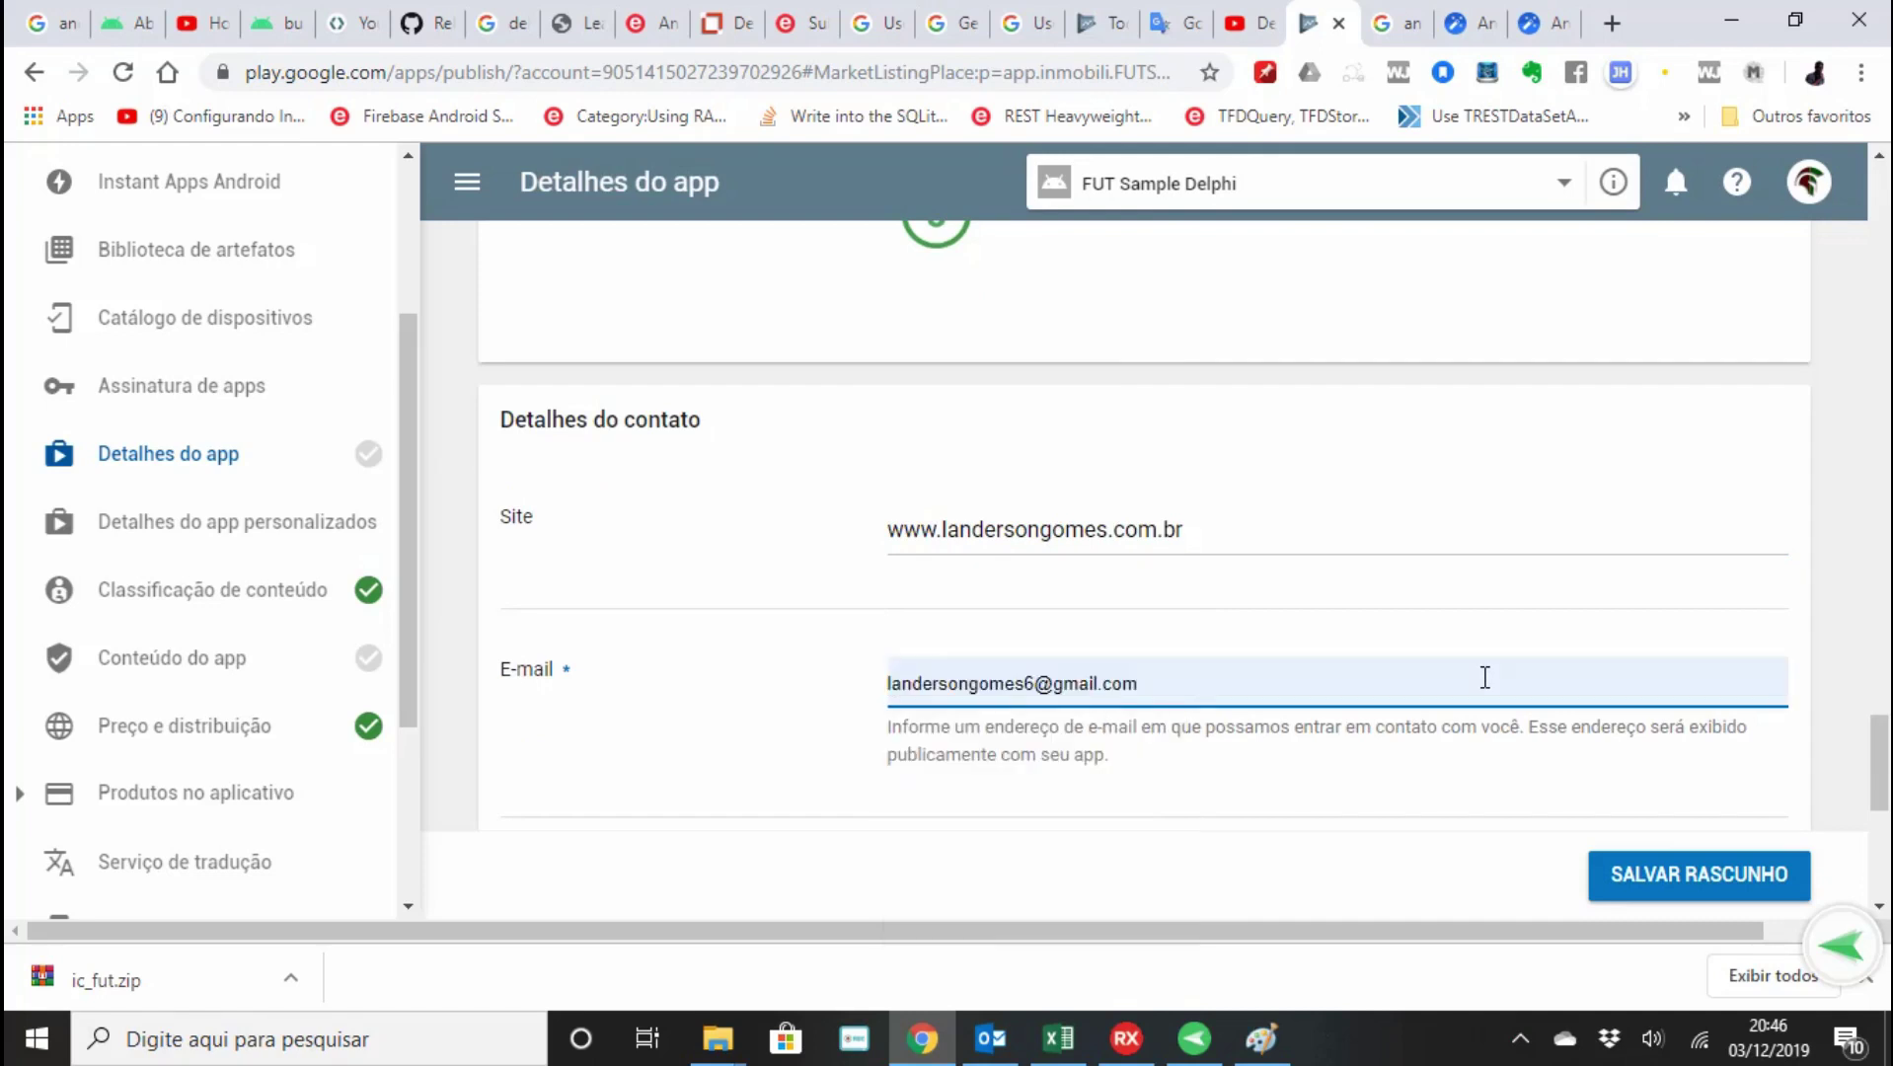
{"action": "key", "text": "Tab"}
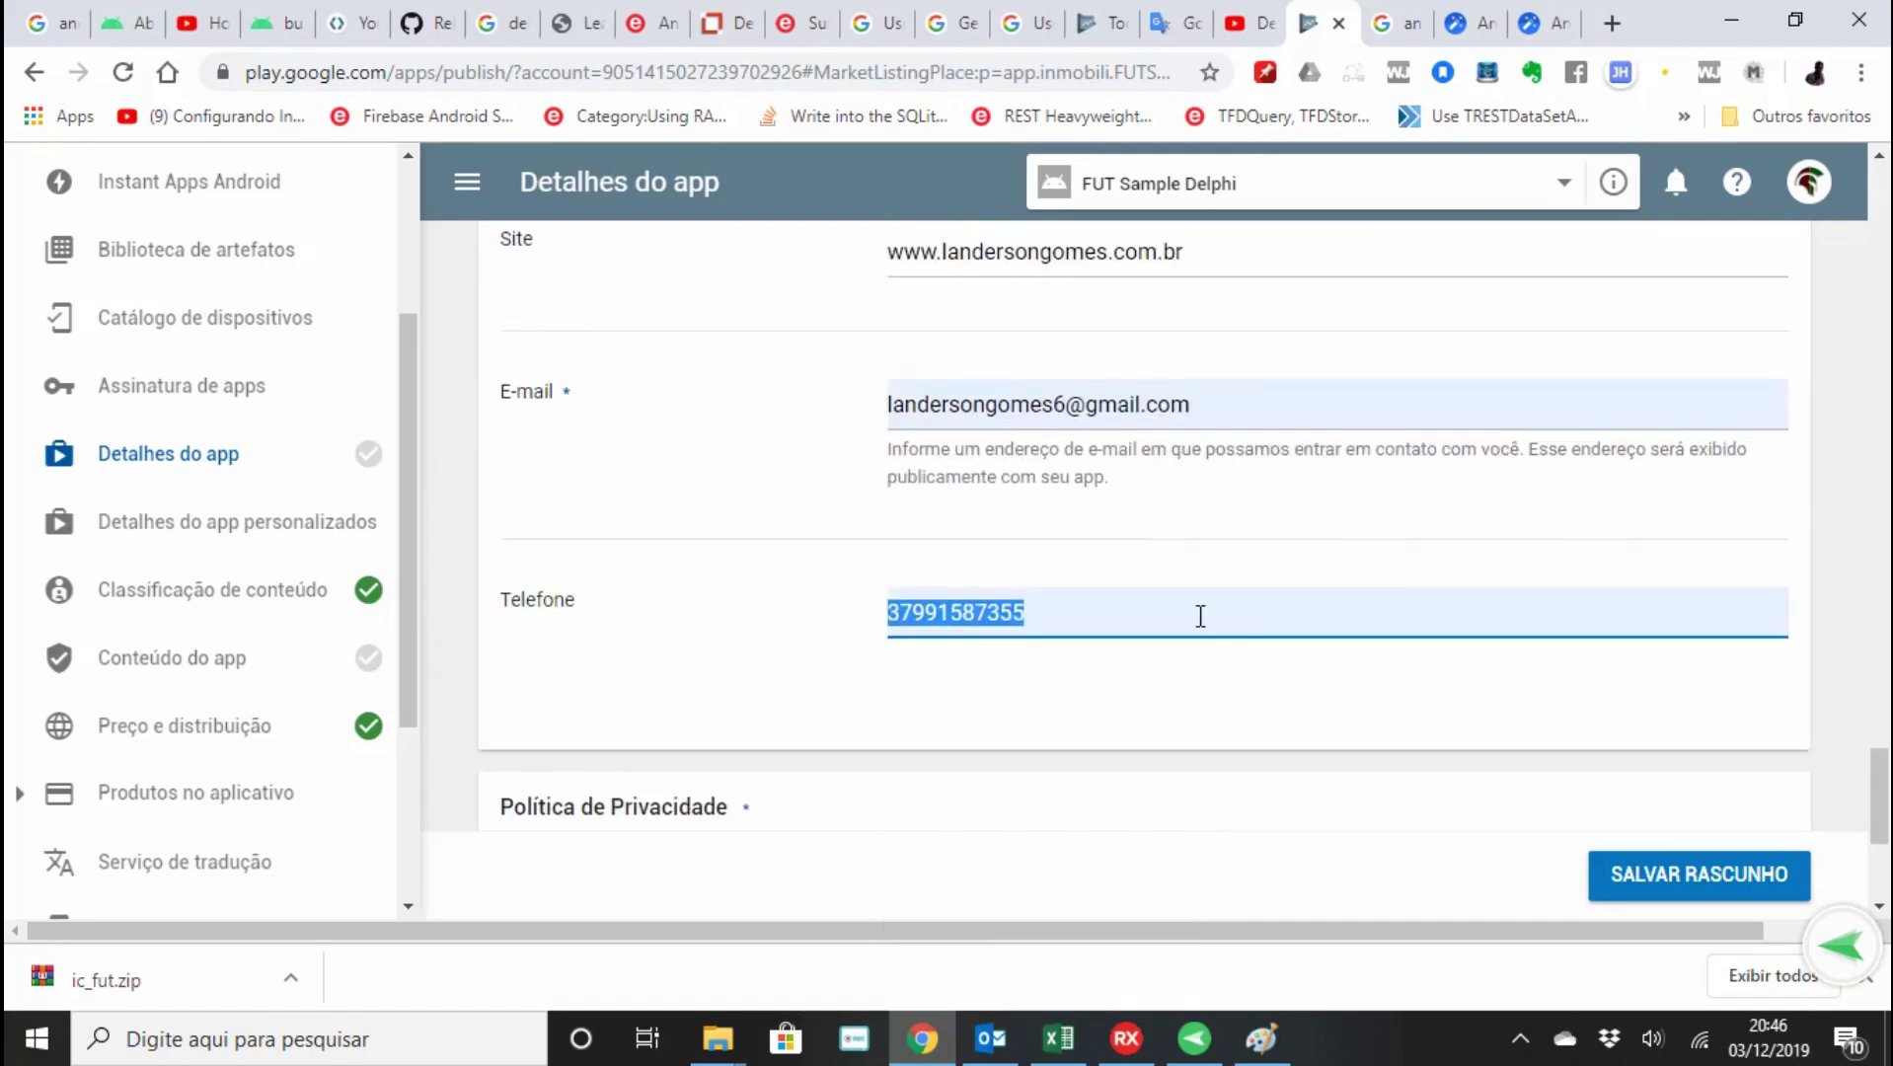
Clear the phone number, tick 'Não enviar o URL da política de privacidade', and save the draft.
{"action": "key", "text": "BackSpace"}
{"action": "scroll", "coordinate": [1199, 615], "scroll_direction": "down", "scroll_amount": 4}
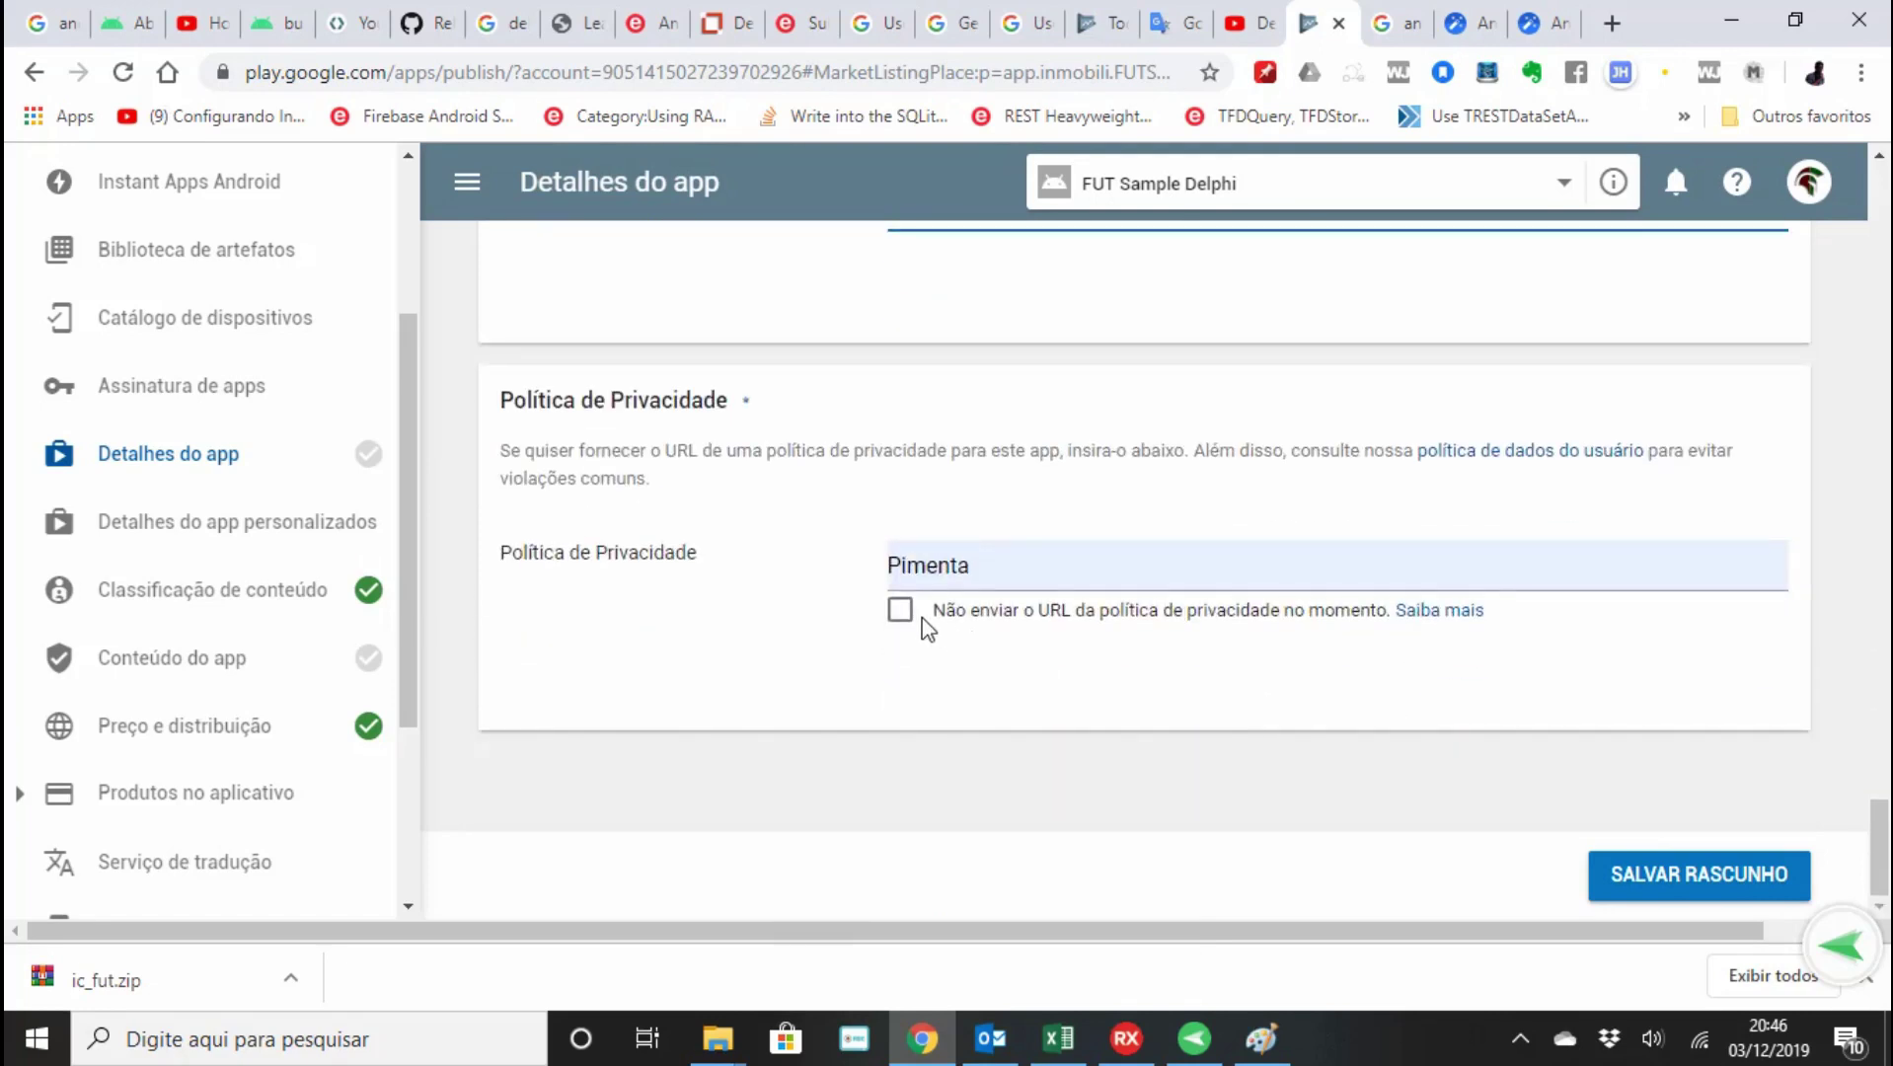
{"action": "left_click", "coordinate": [900, 609]}
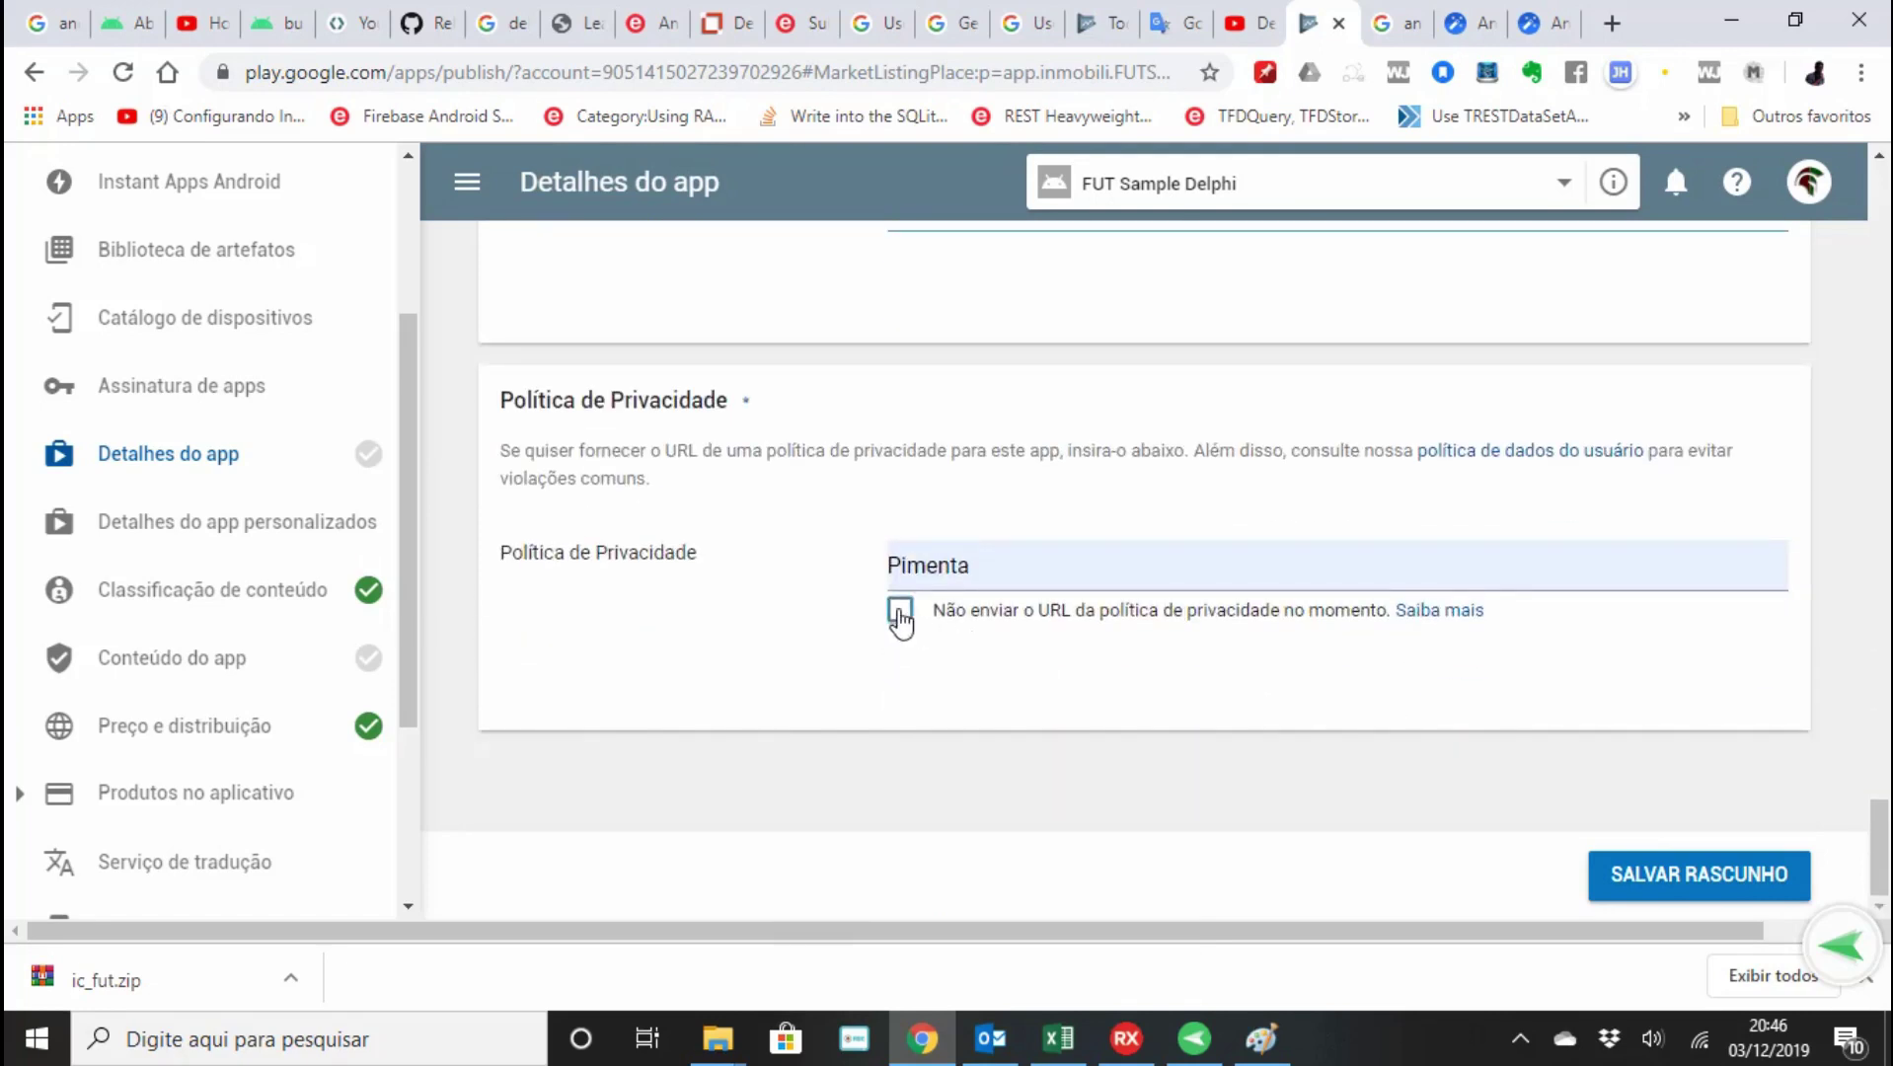
{"action": "left_click", "coordinate": [1704, 898]}
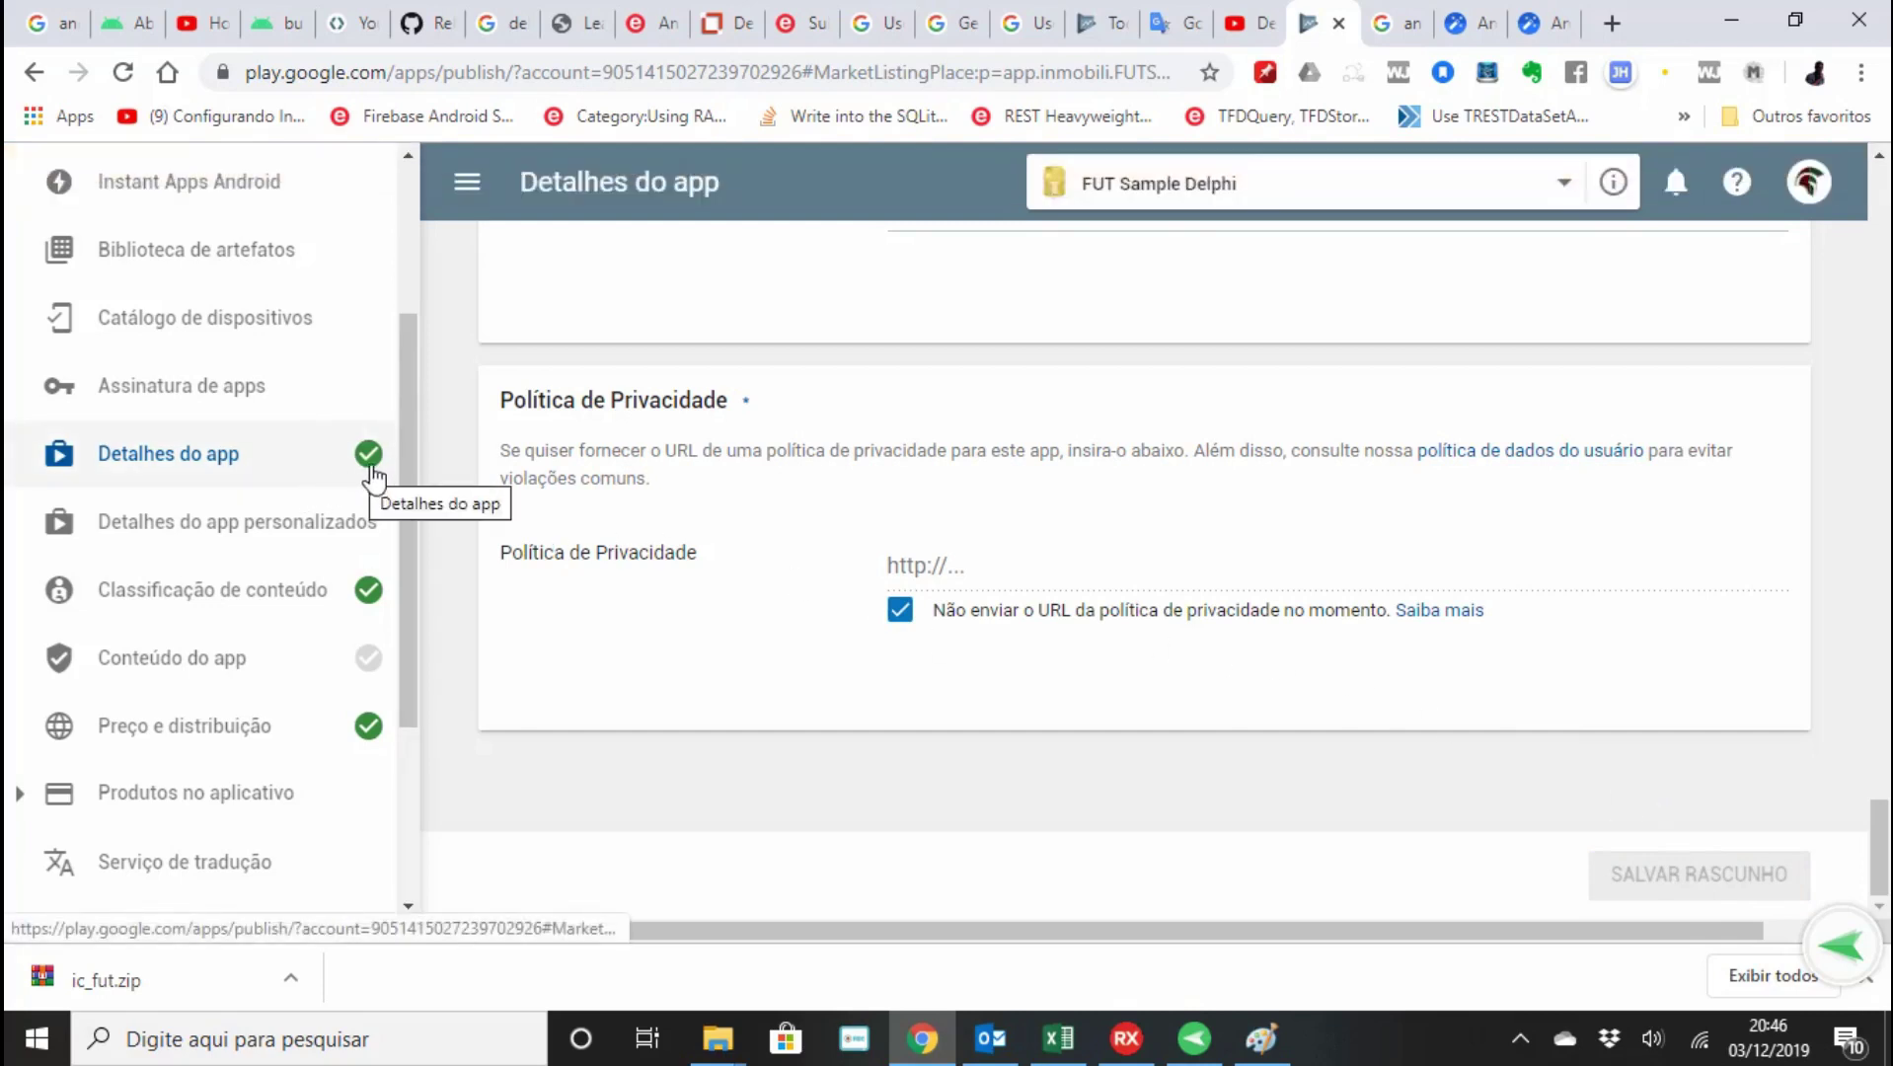
In Conteúdo do app, start the target audience questionnaire and select Maiores de 18 anos.
{"action": "mouse_move", "coordinate": [373, 669]}
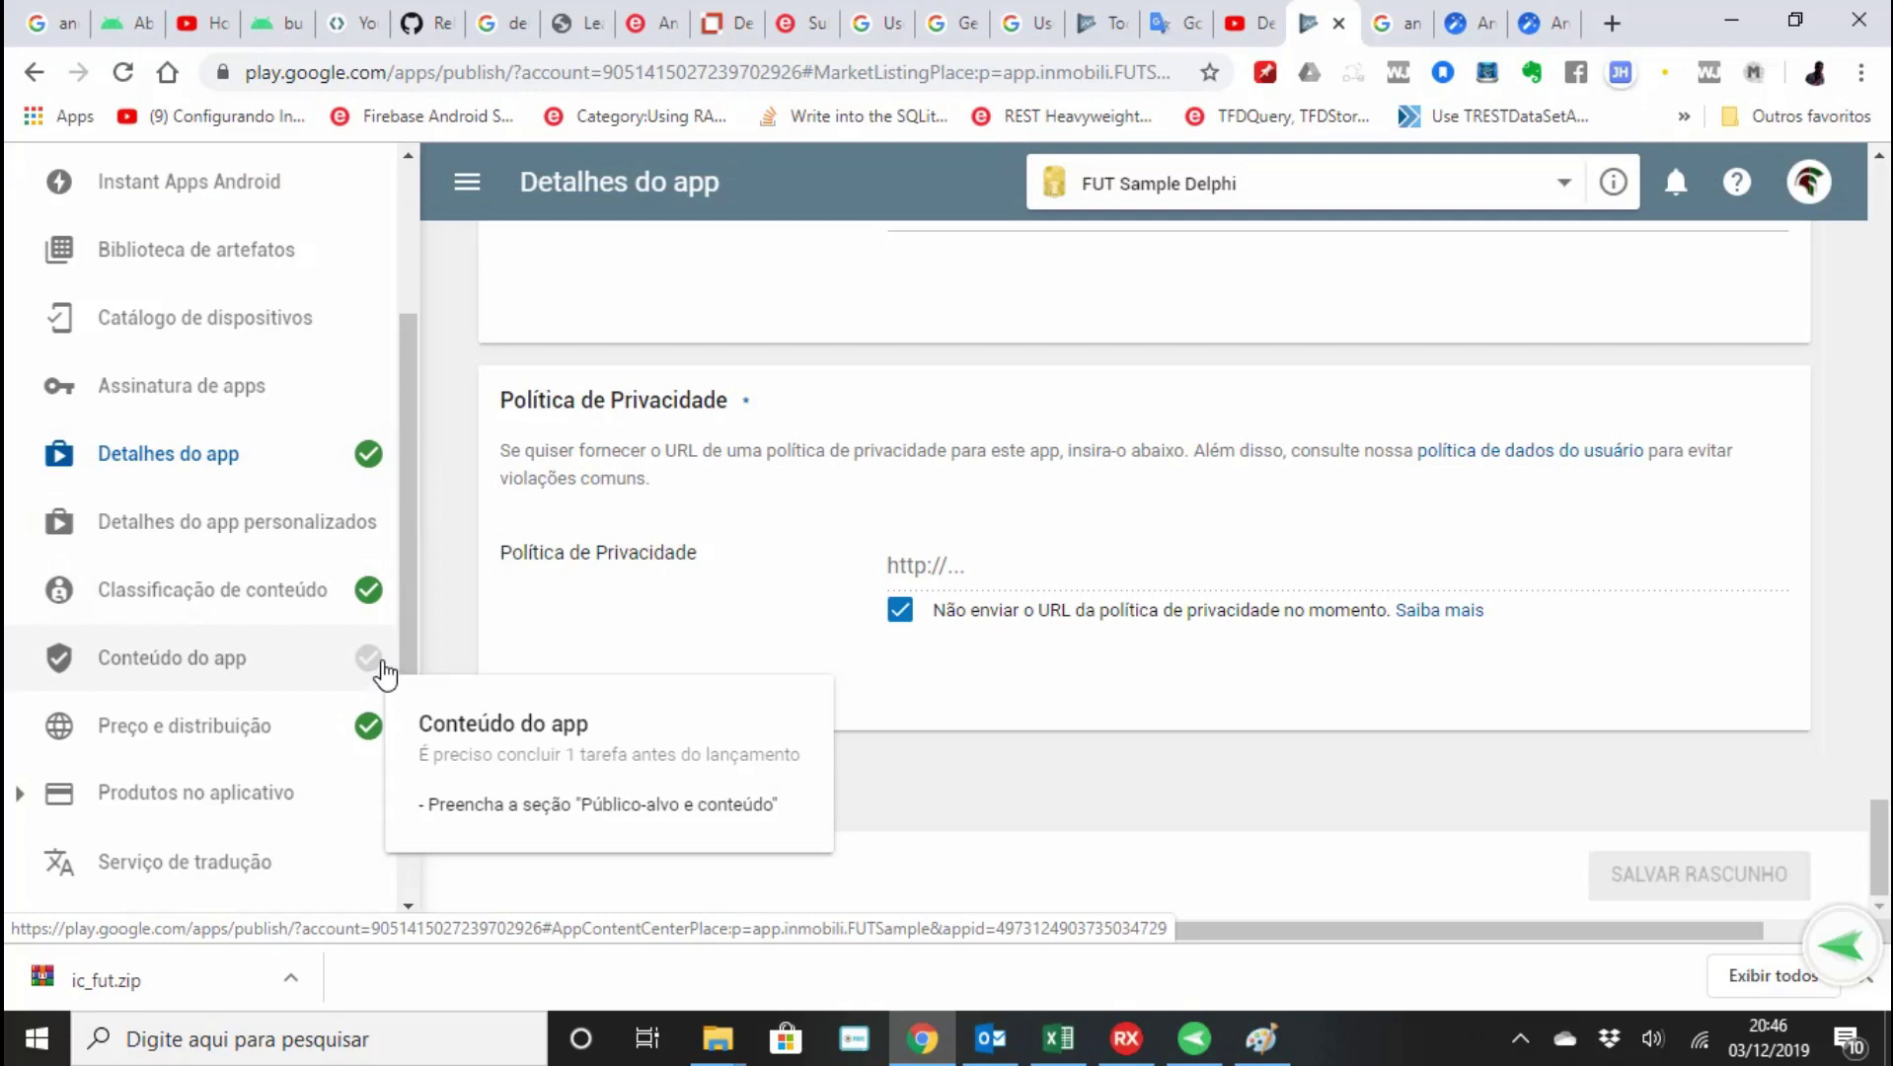
{"action": "left_click", "coordinate": [371, 669]}
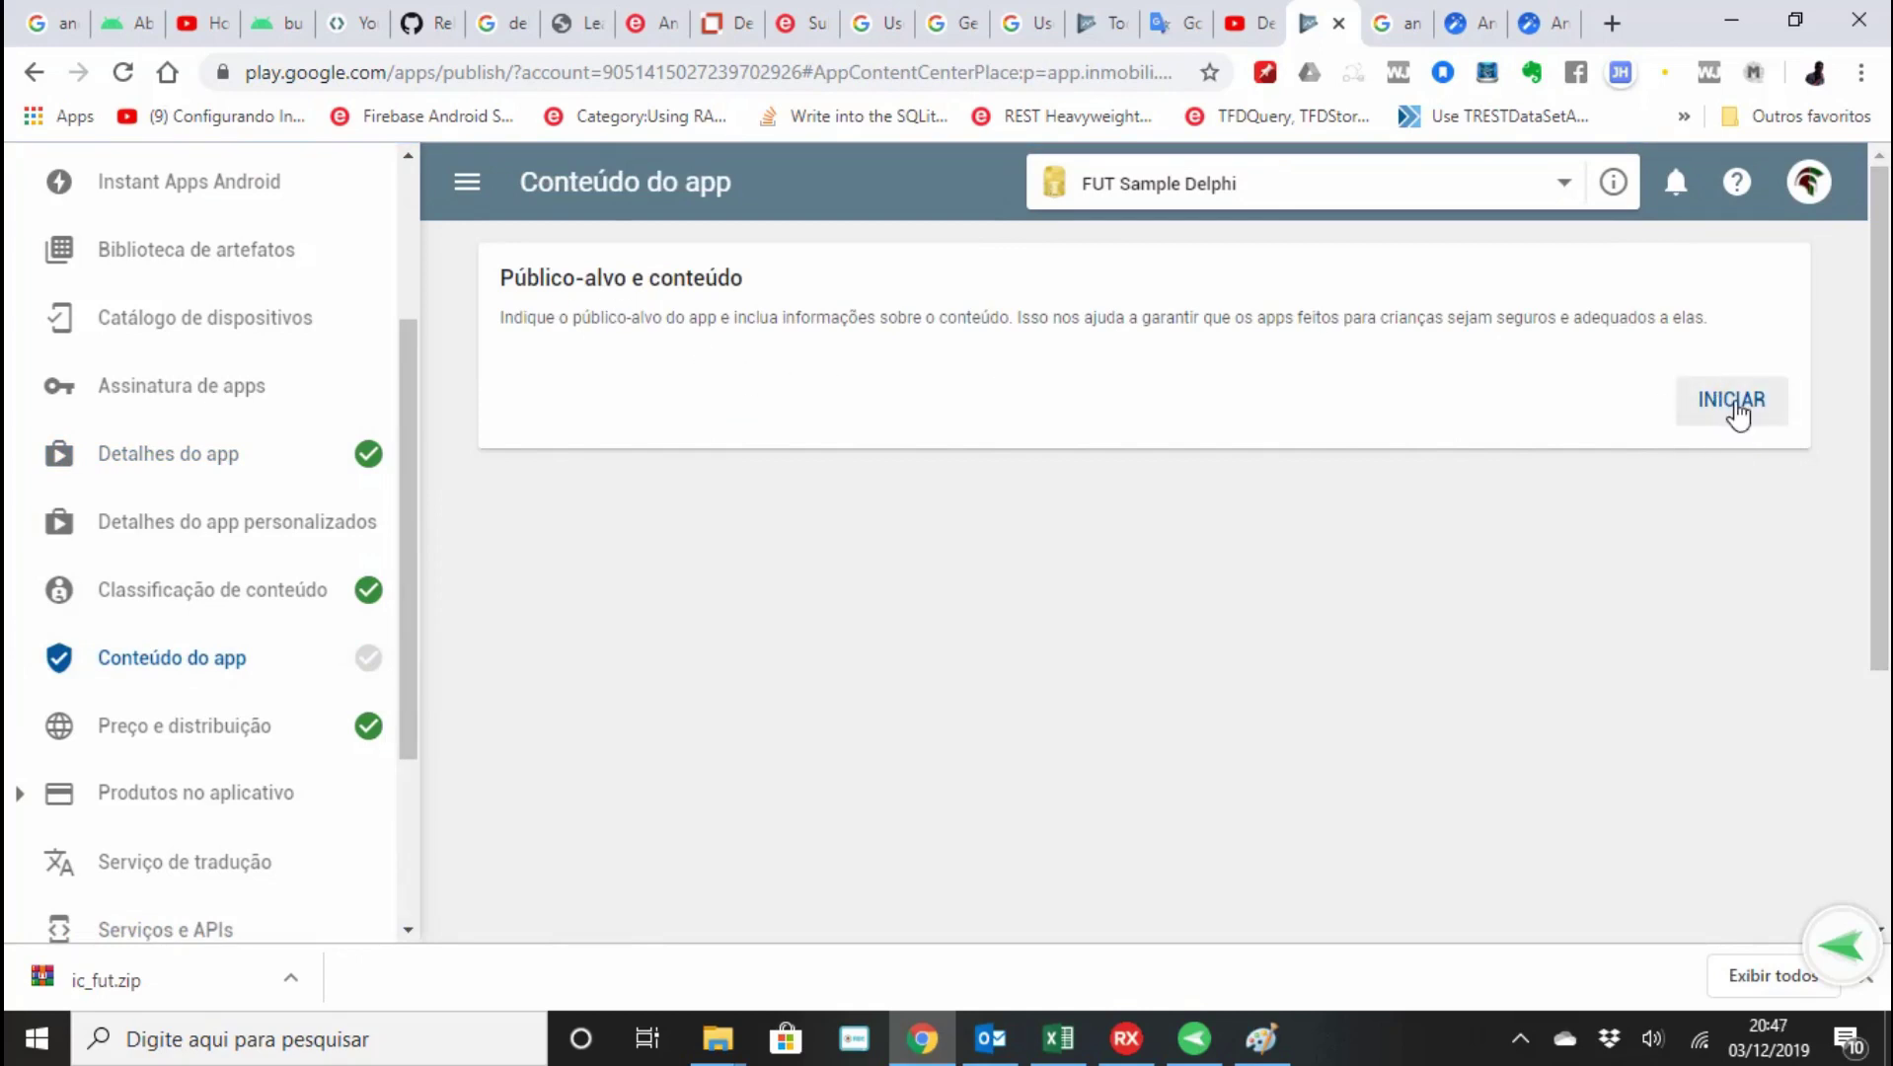
{"action": "left_click", "coordinate": [1735, 405]}
{"action": "scroll", "coordinate": [1295, 634], "scroll_direction": "down", "scroll_amount": 3}
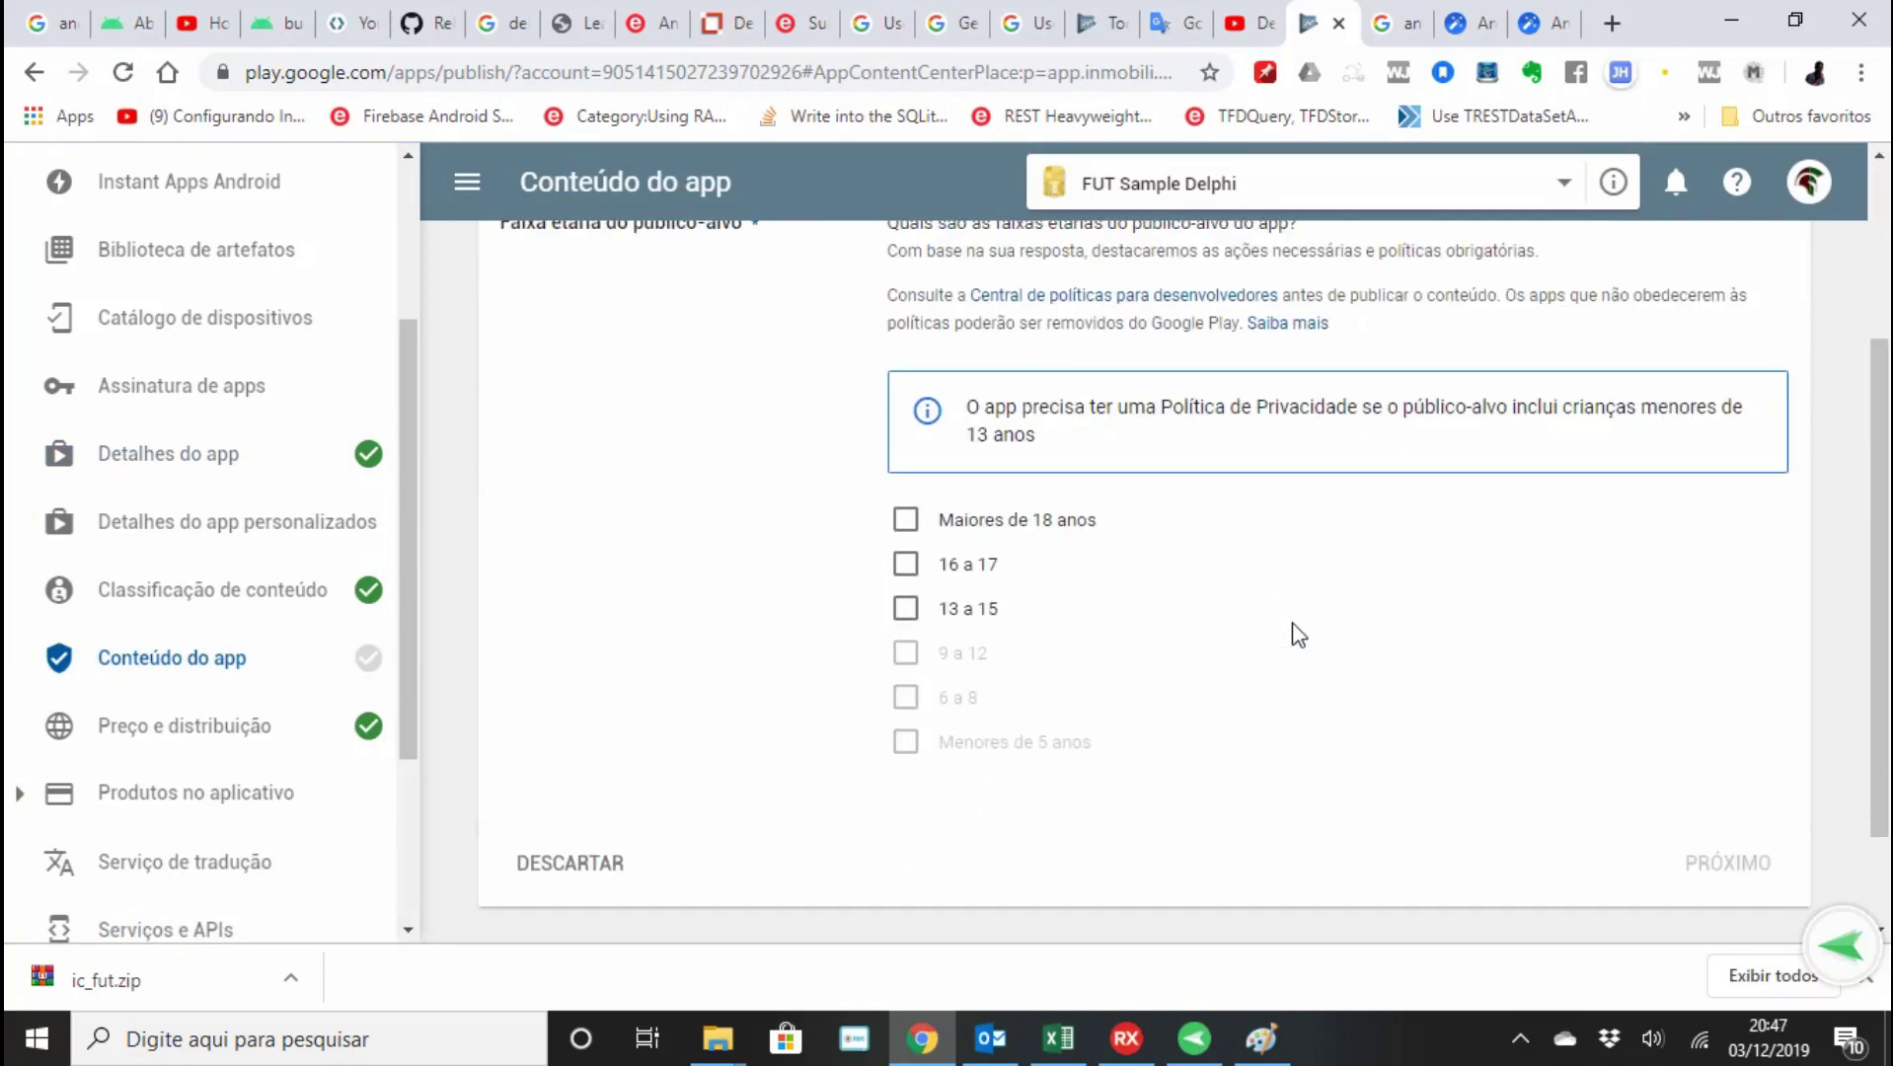
{"action": "left_click", "coordinate": [904, 531]}
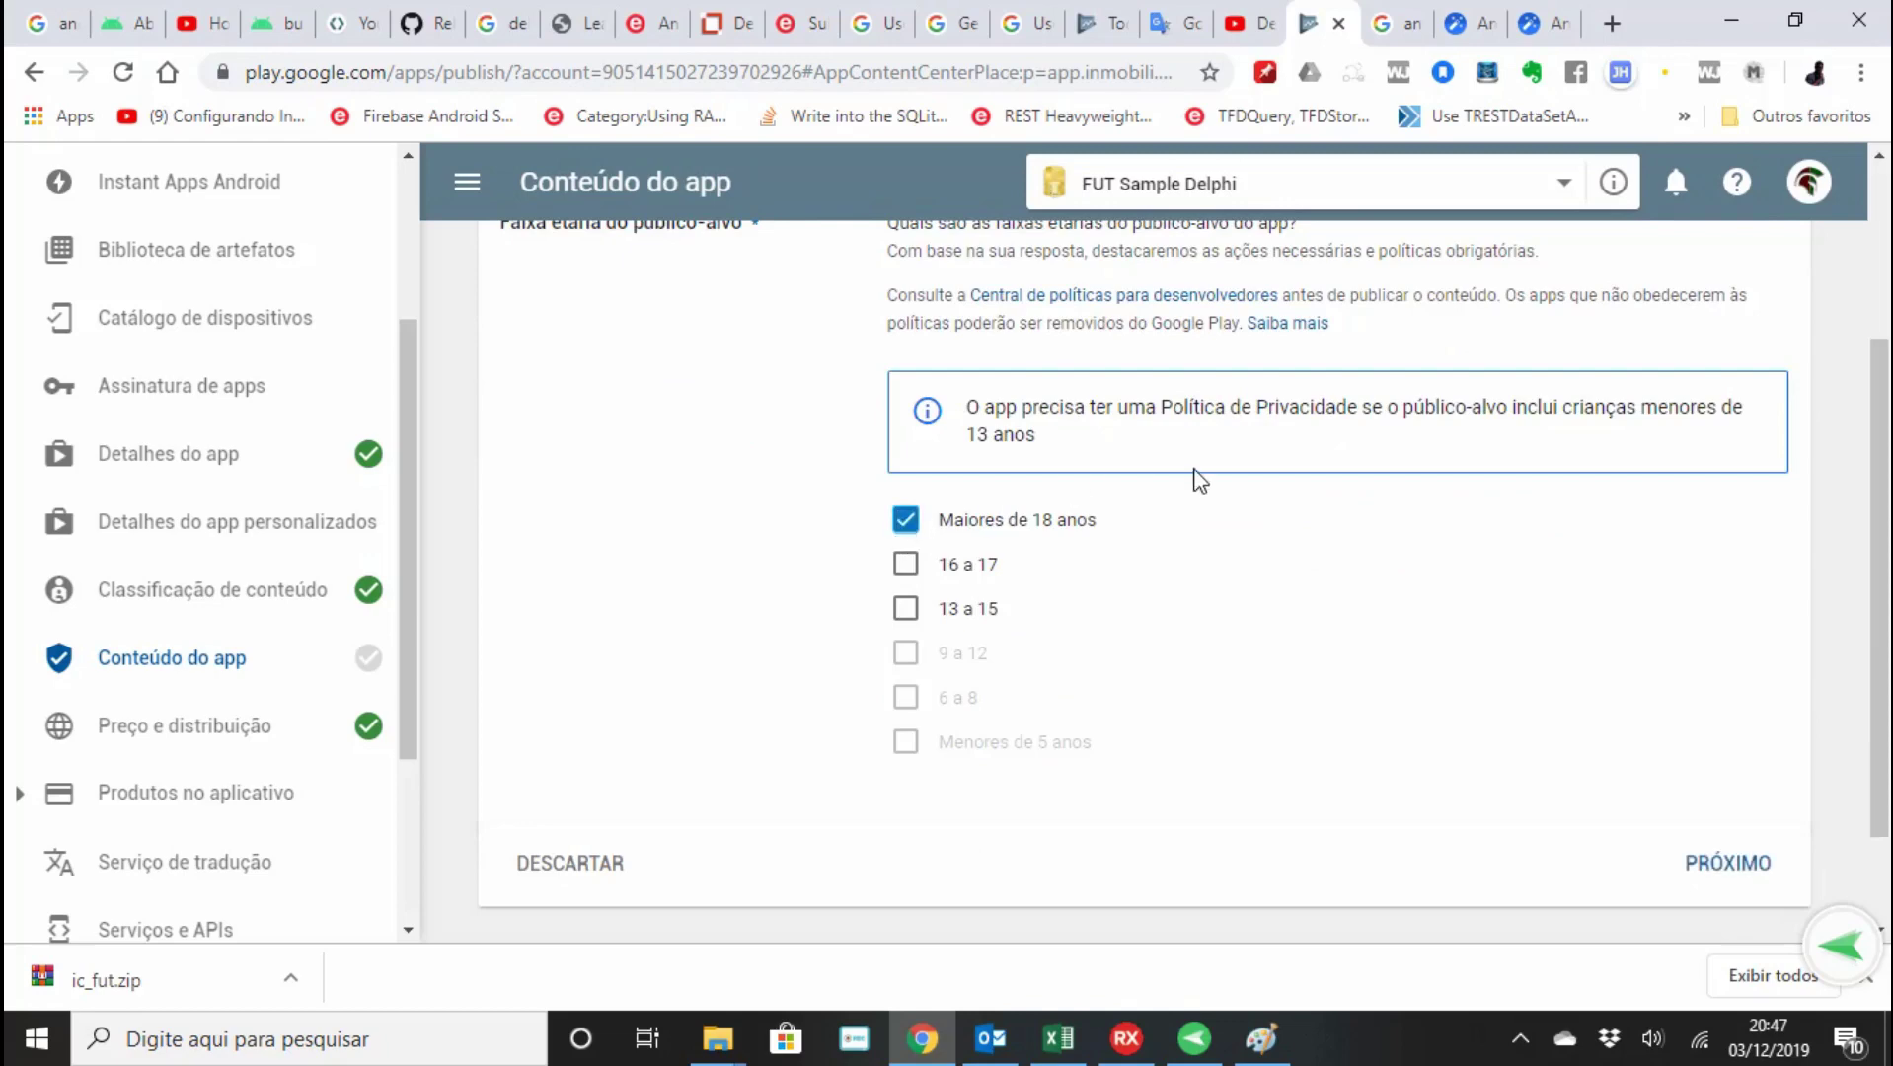
{"action": "scroll", "coordinate": [1197, 478], "scroll_direction": "up", "scroll_amount": 2}
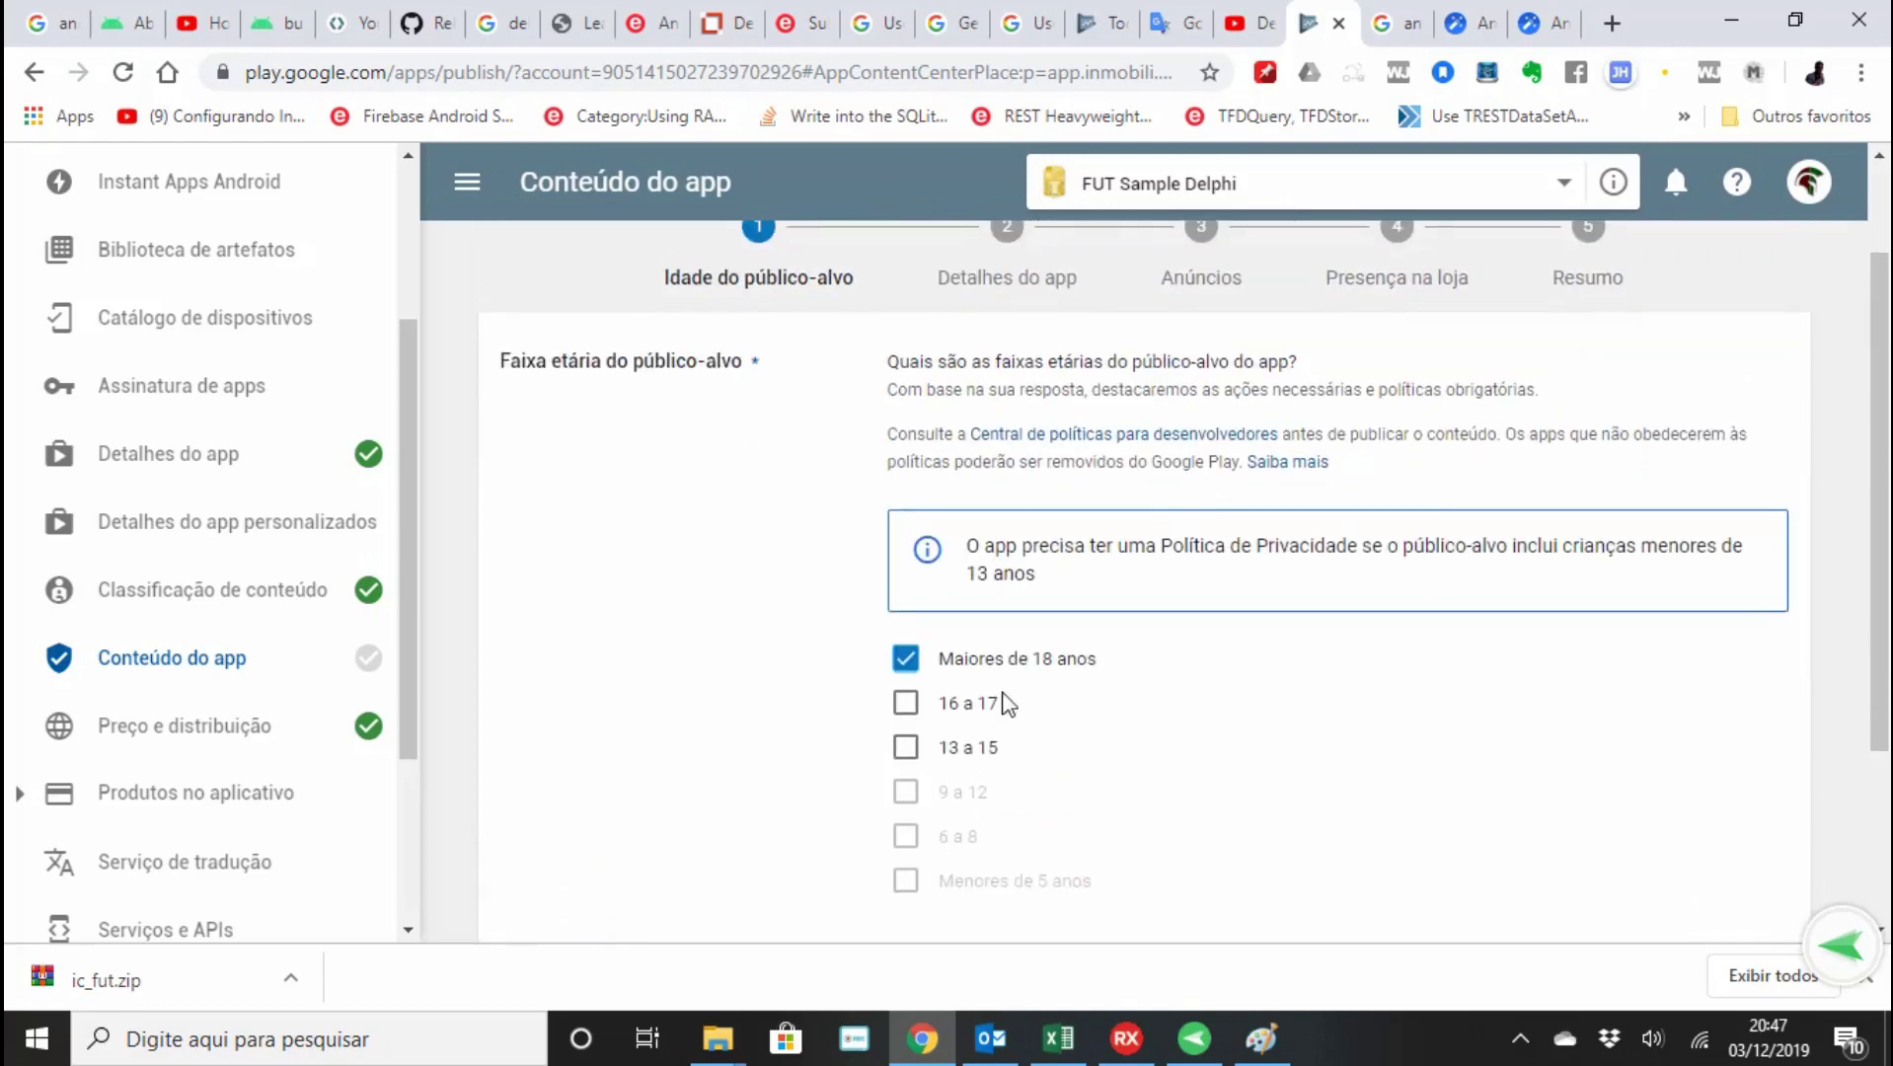
{"action": "scroll", "coordinate": [1216, 700], "scroll_direction": "up", "scroll_amount": 2}
{"action": "scroll", "coordinate": [1216, 698], "scroll_direction": "down", "scroll_amount": 5}
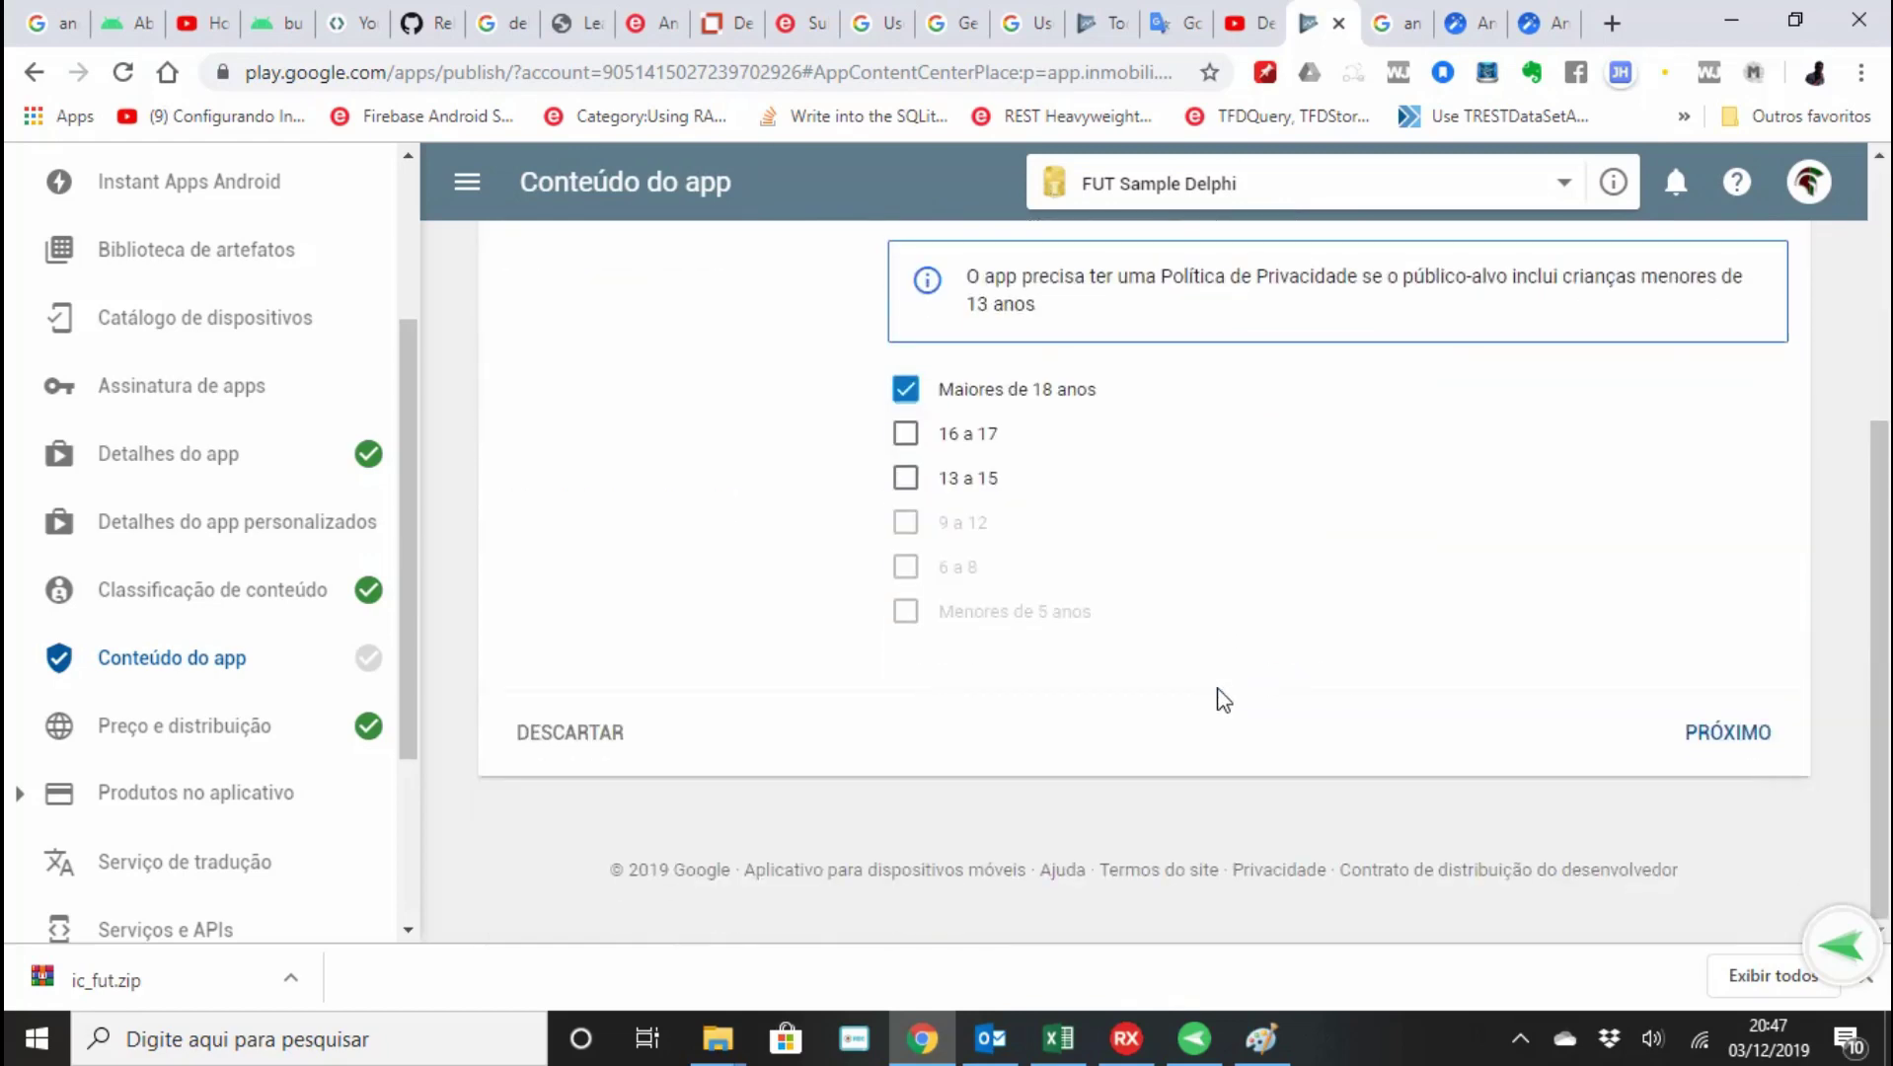
{"action": "scroll", "coordinate": [1435, 701], "scroll_direction": "up", "scroll_amount": 4}
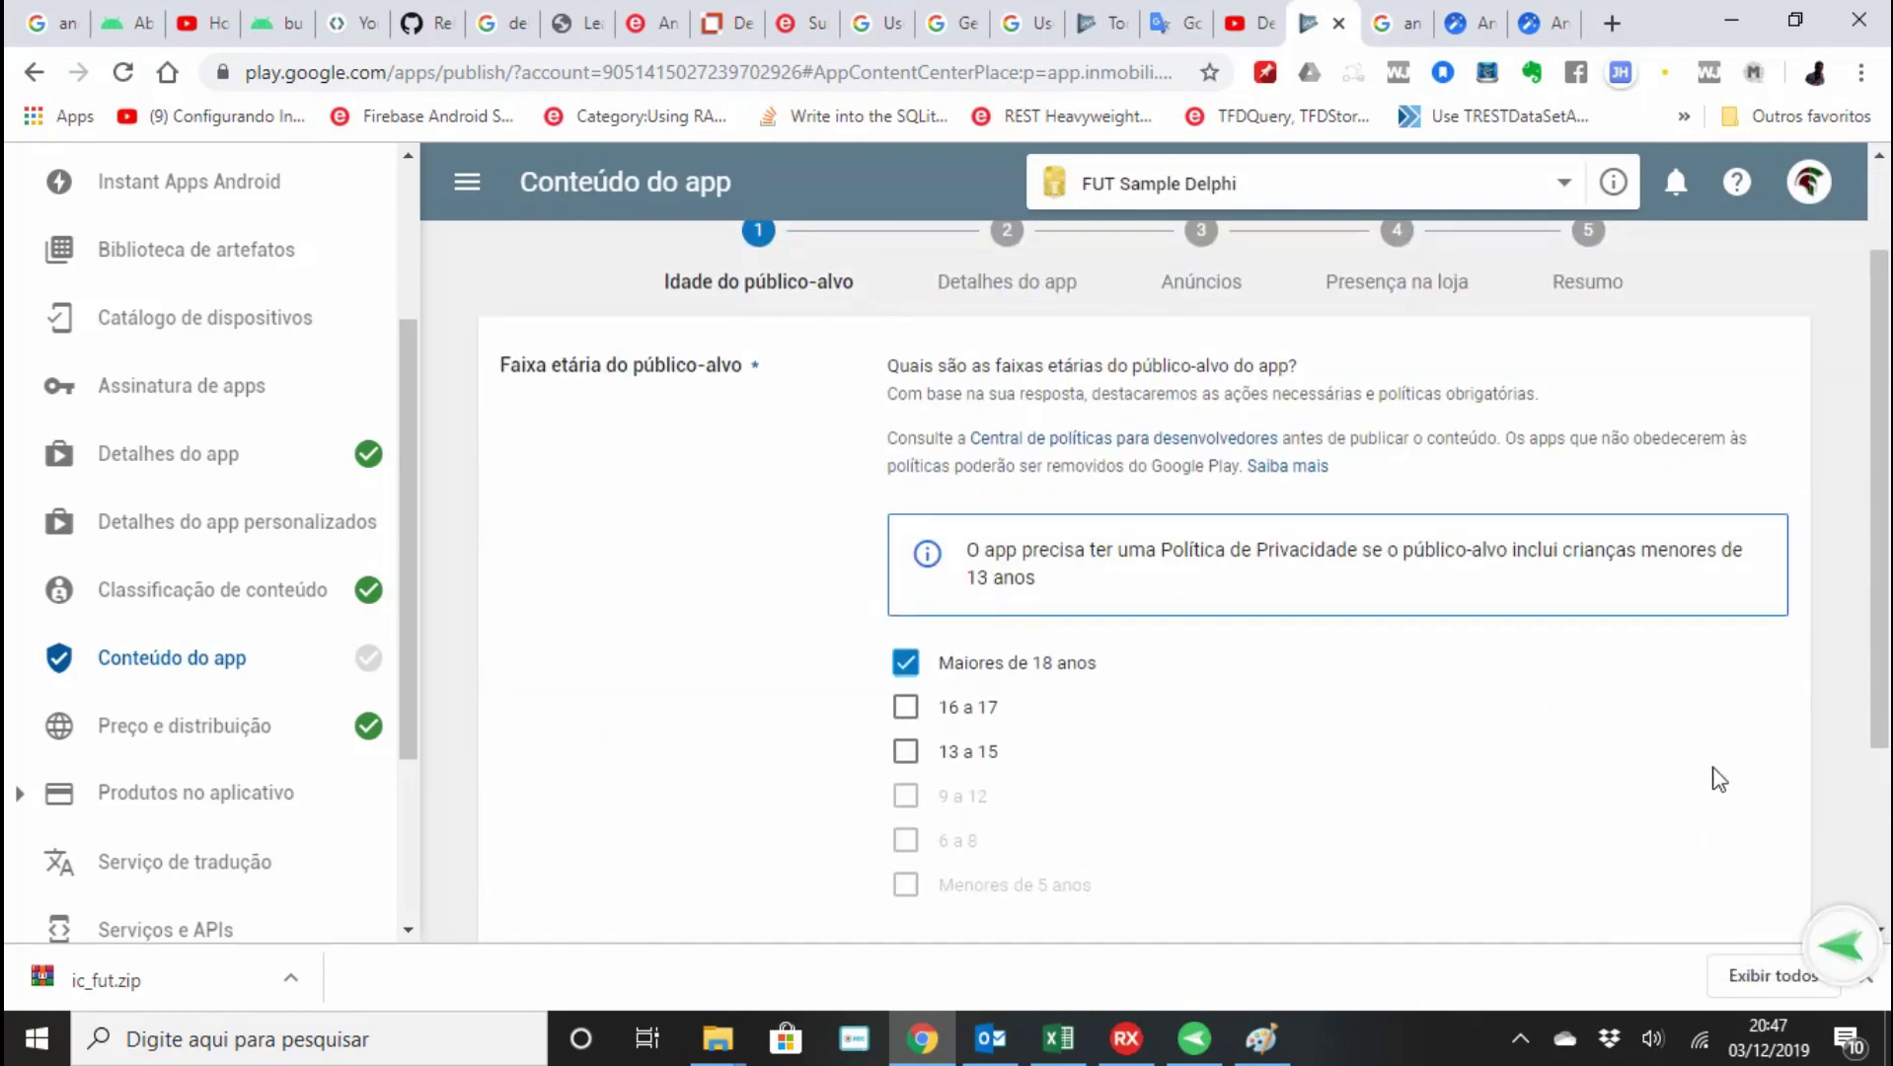
{"action": "scroll", "coordinate": [1722, 780], "scroll_direction": "down", "scroll_amount": 3}
Answer Não to appealing to children and submit the target audience answers.
{"action": "left_click", "coordinate": [1727, 736]}
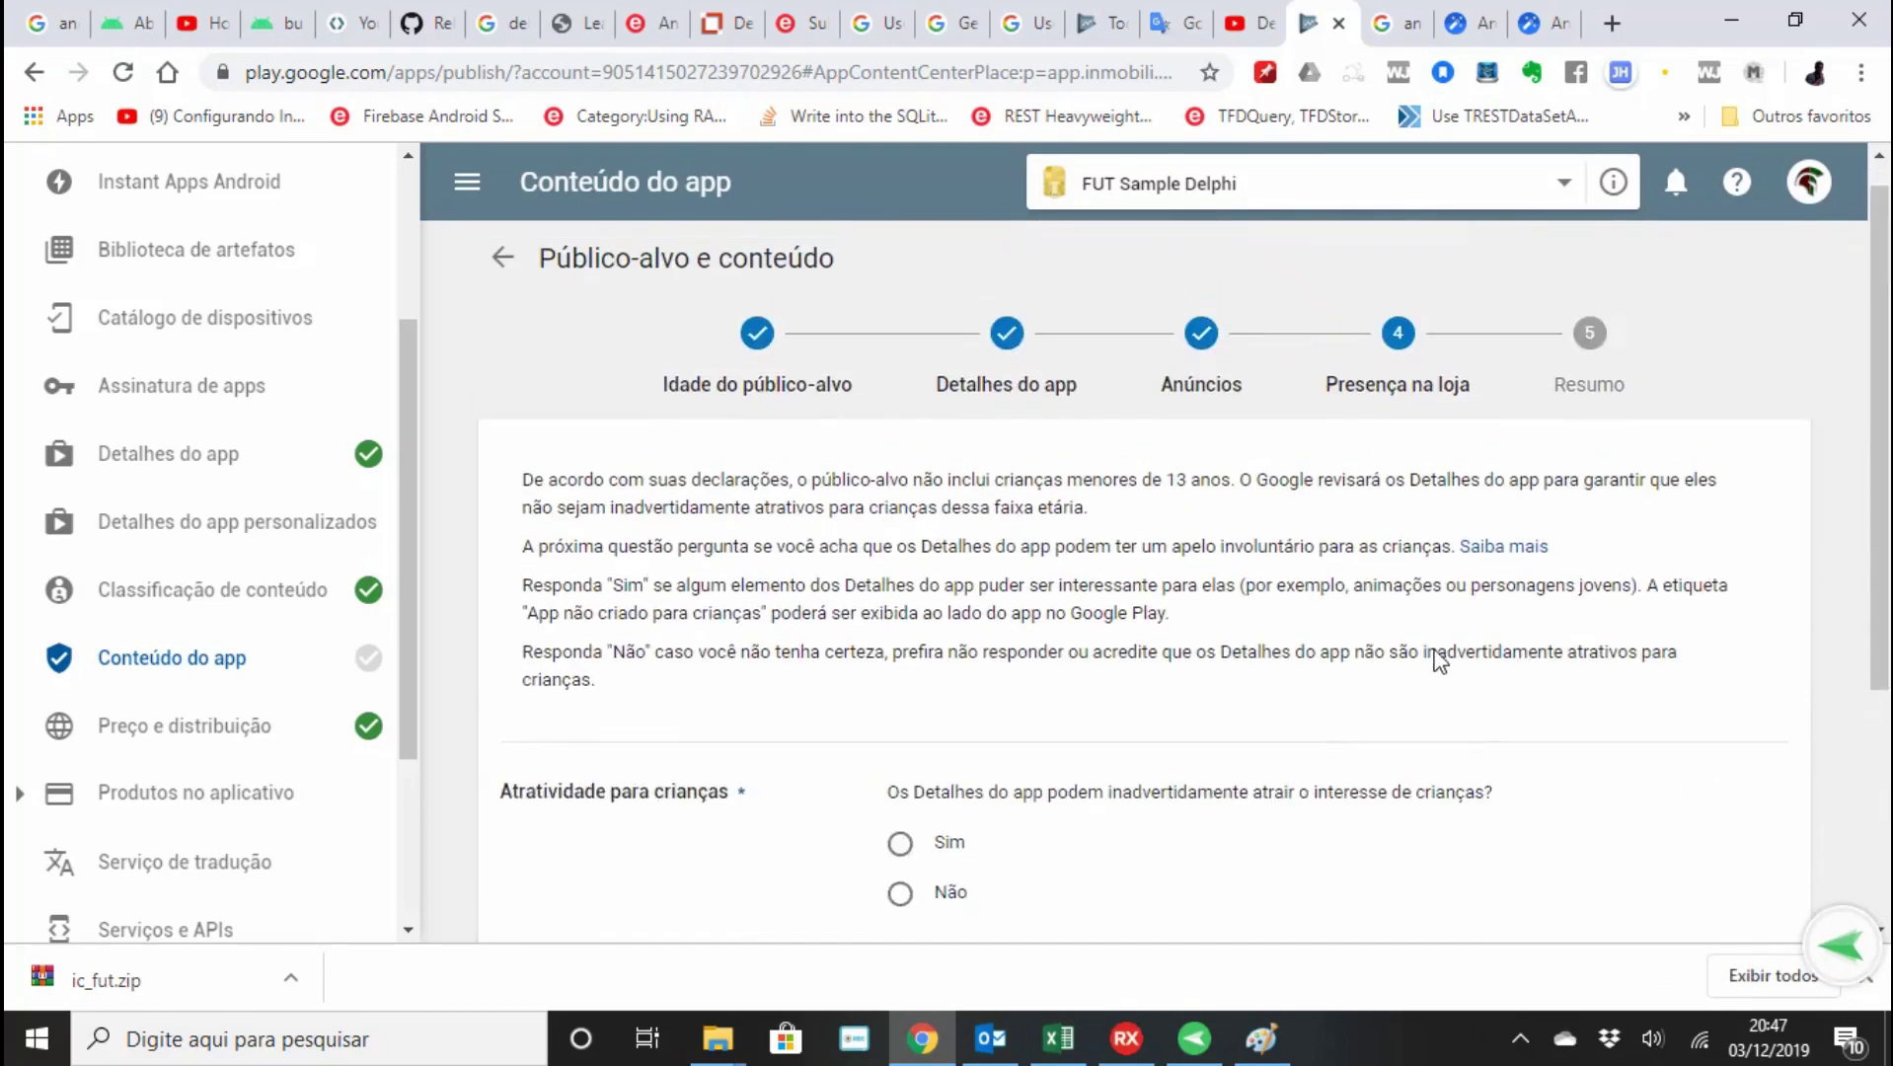
{"action": "scroll", "coordinate": [1420, 663], "scroll_direction": "down", "scroll_amount": 3}
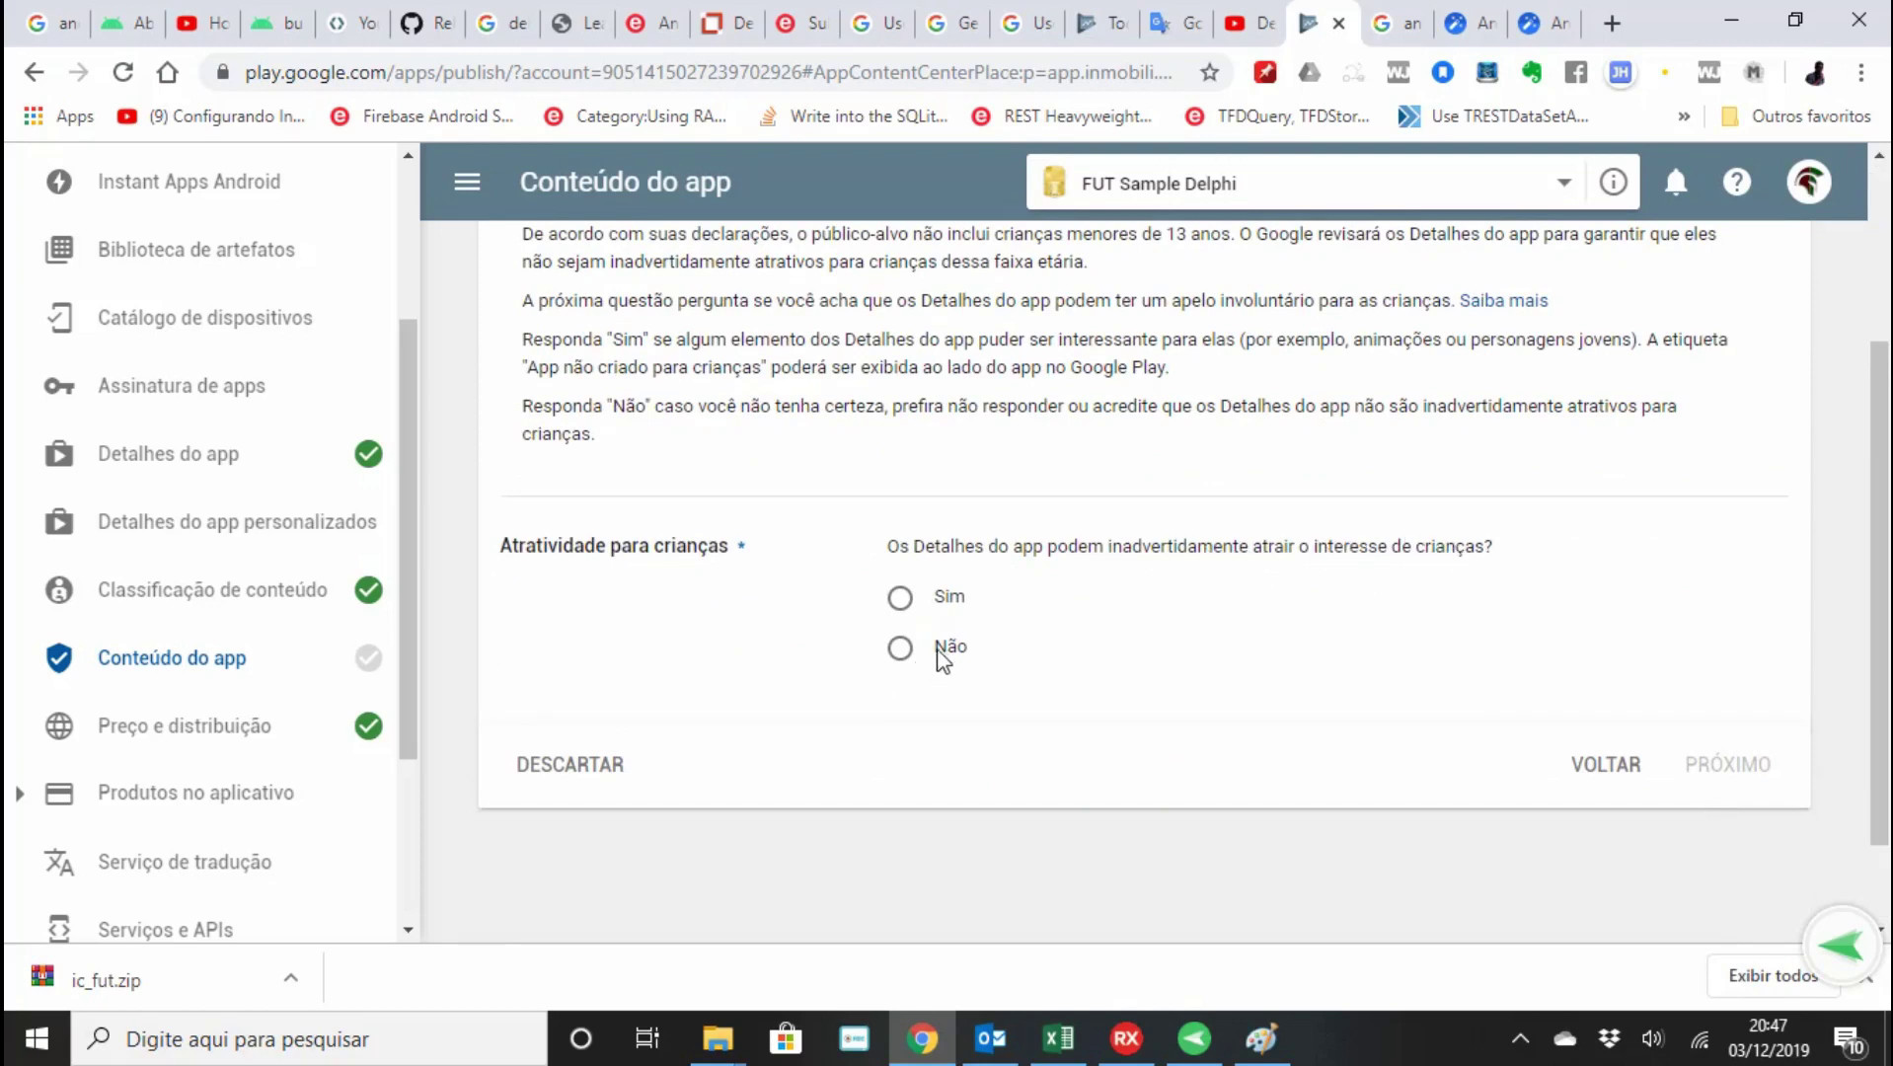
{"action": "left_click", "coordinate": [899, 648]}
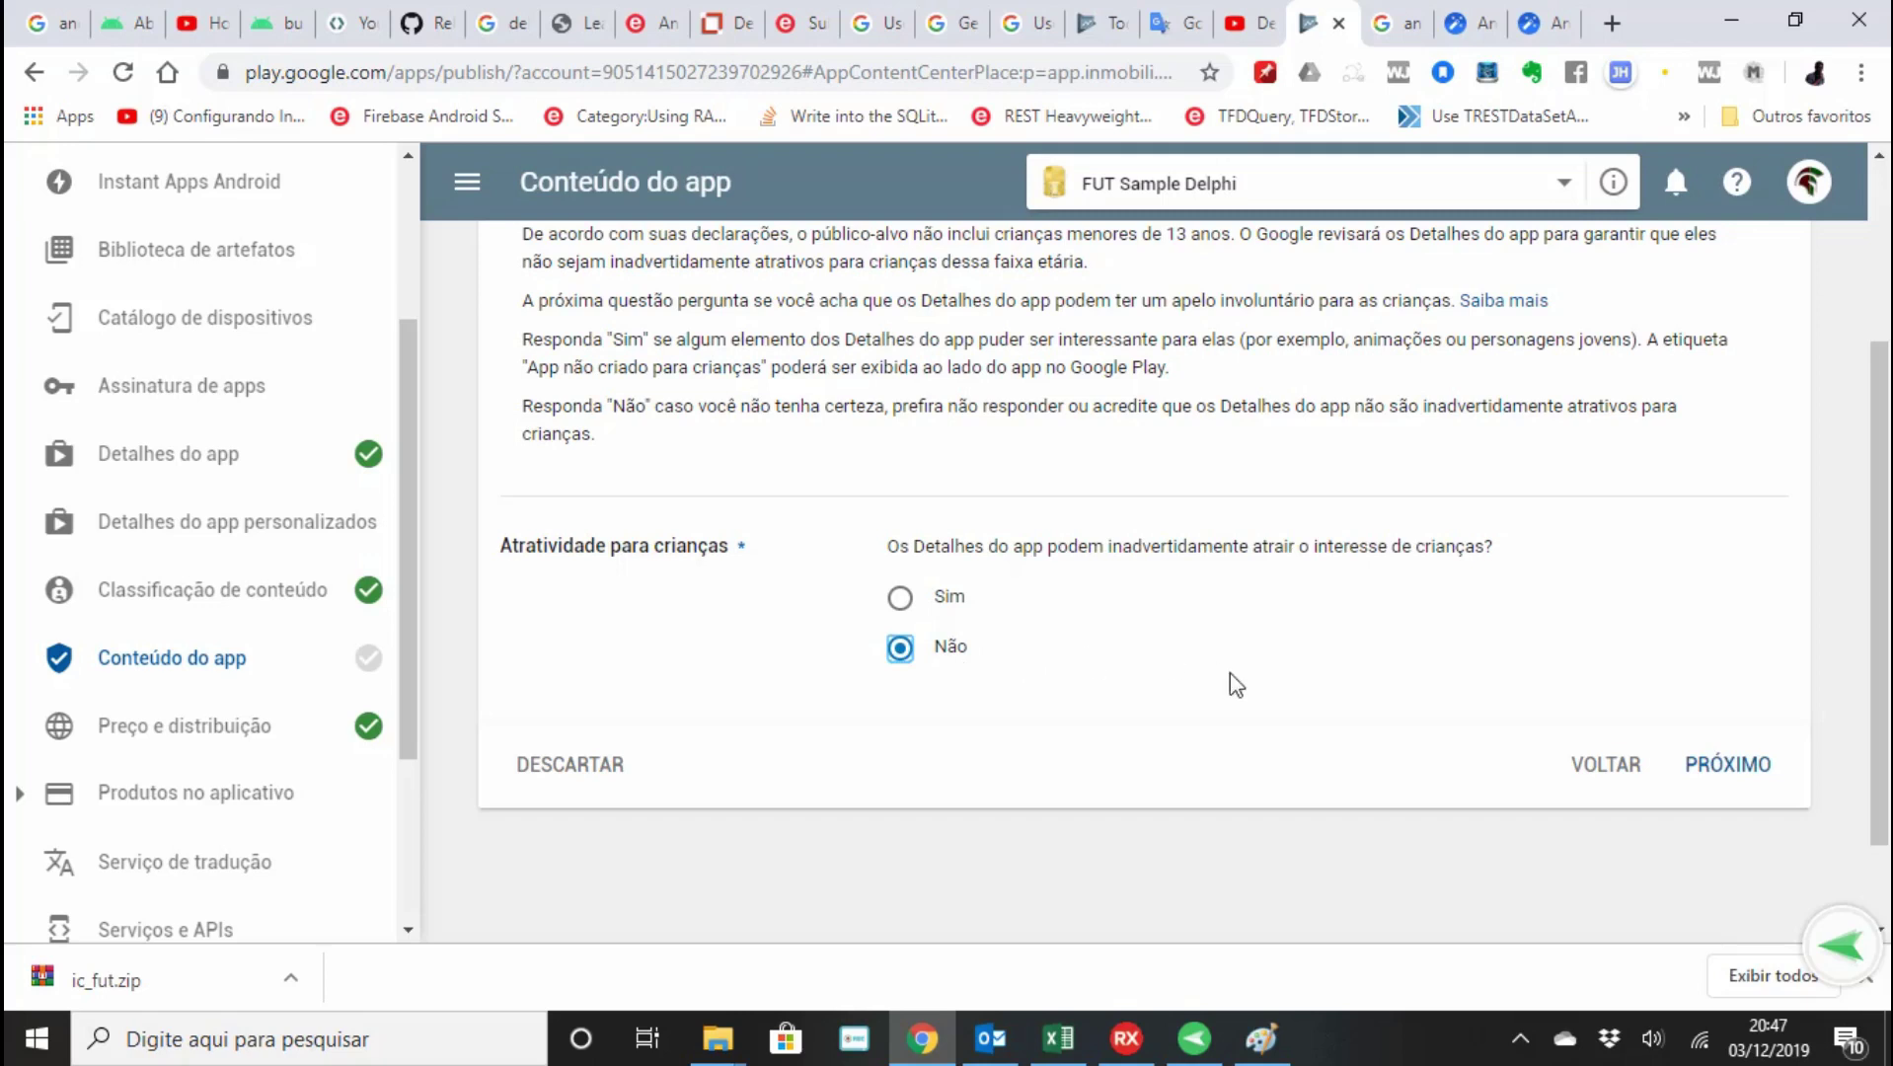
{"action": "left_click", "coordinate": [1717, 766]}
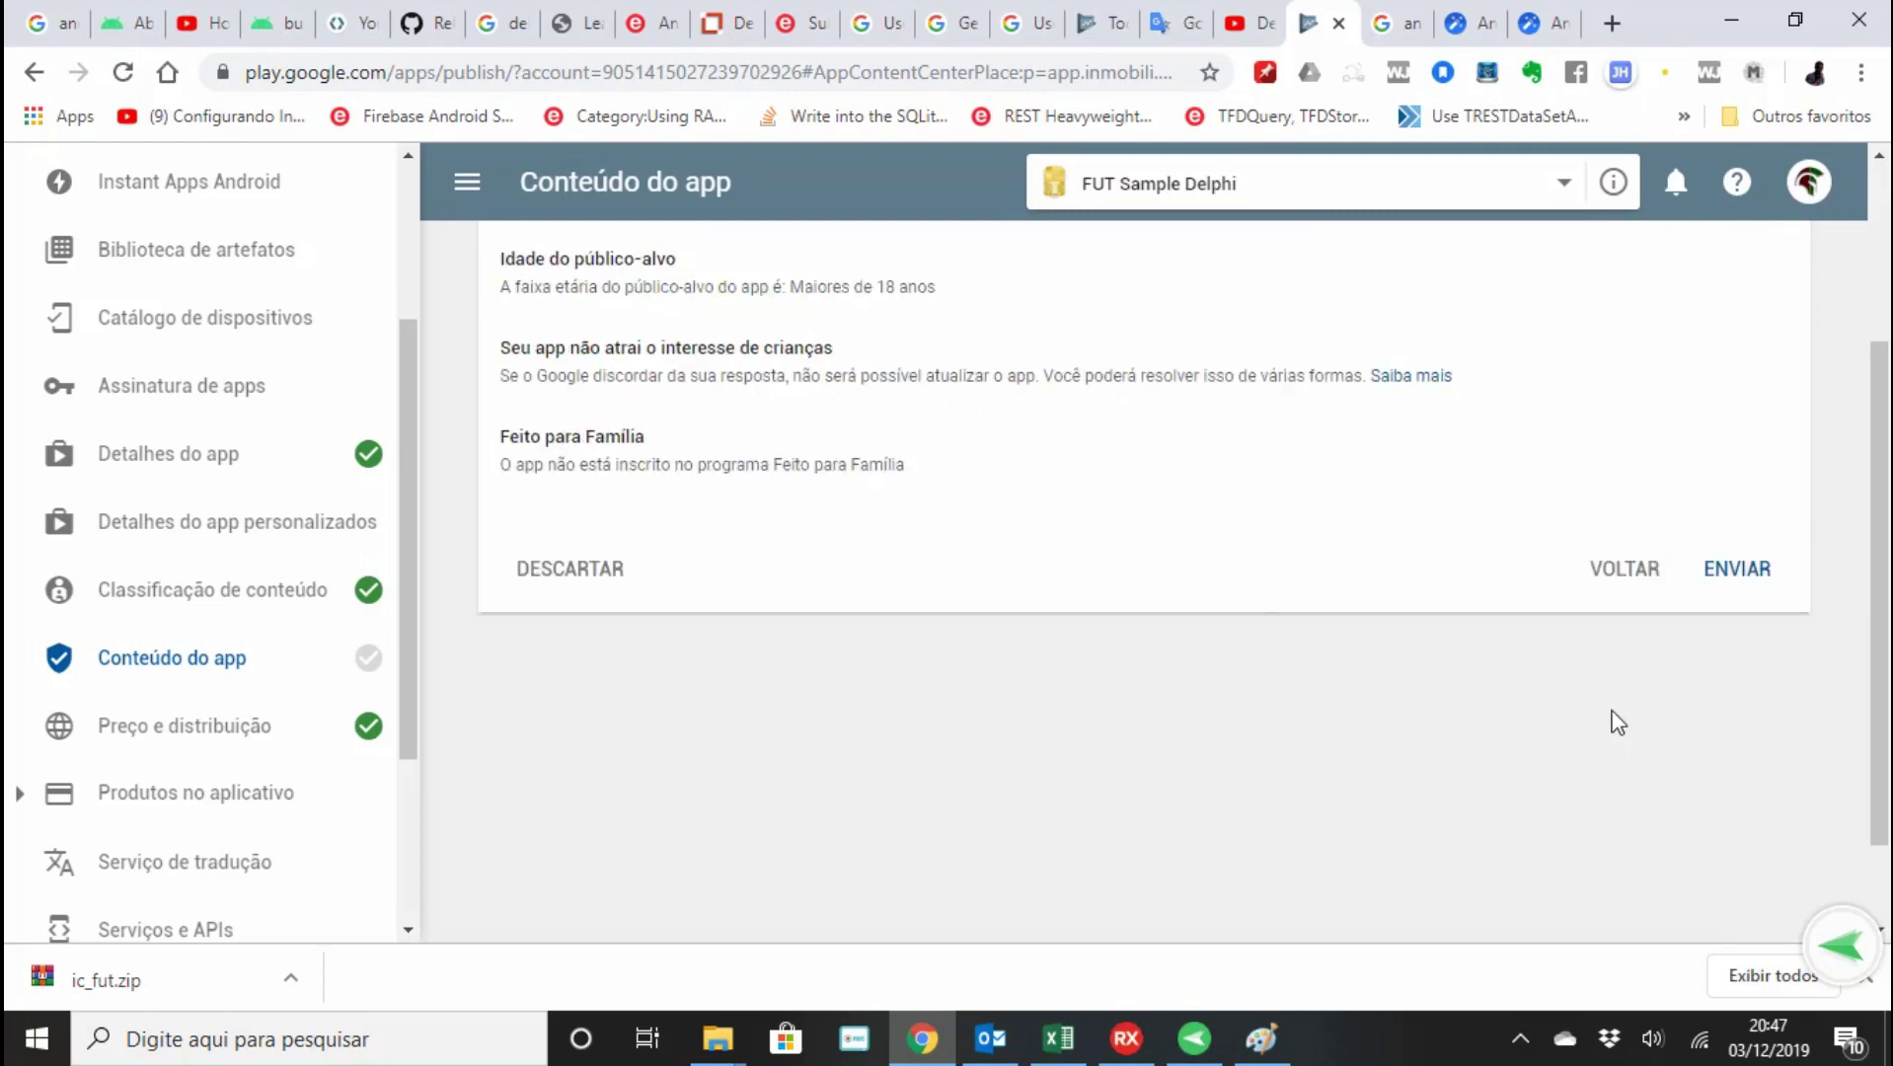
{"action": "scroll", "coordinate": [1231, 620], "scroll_direction": "up", "scroll_amount": 2}
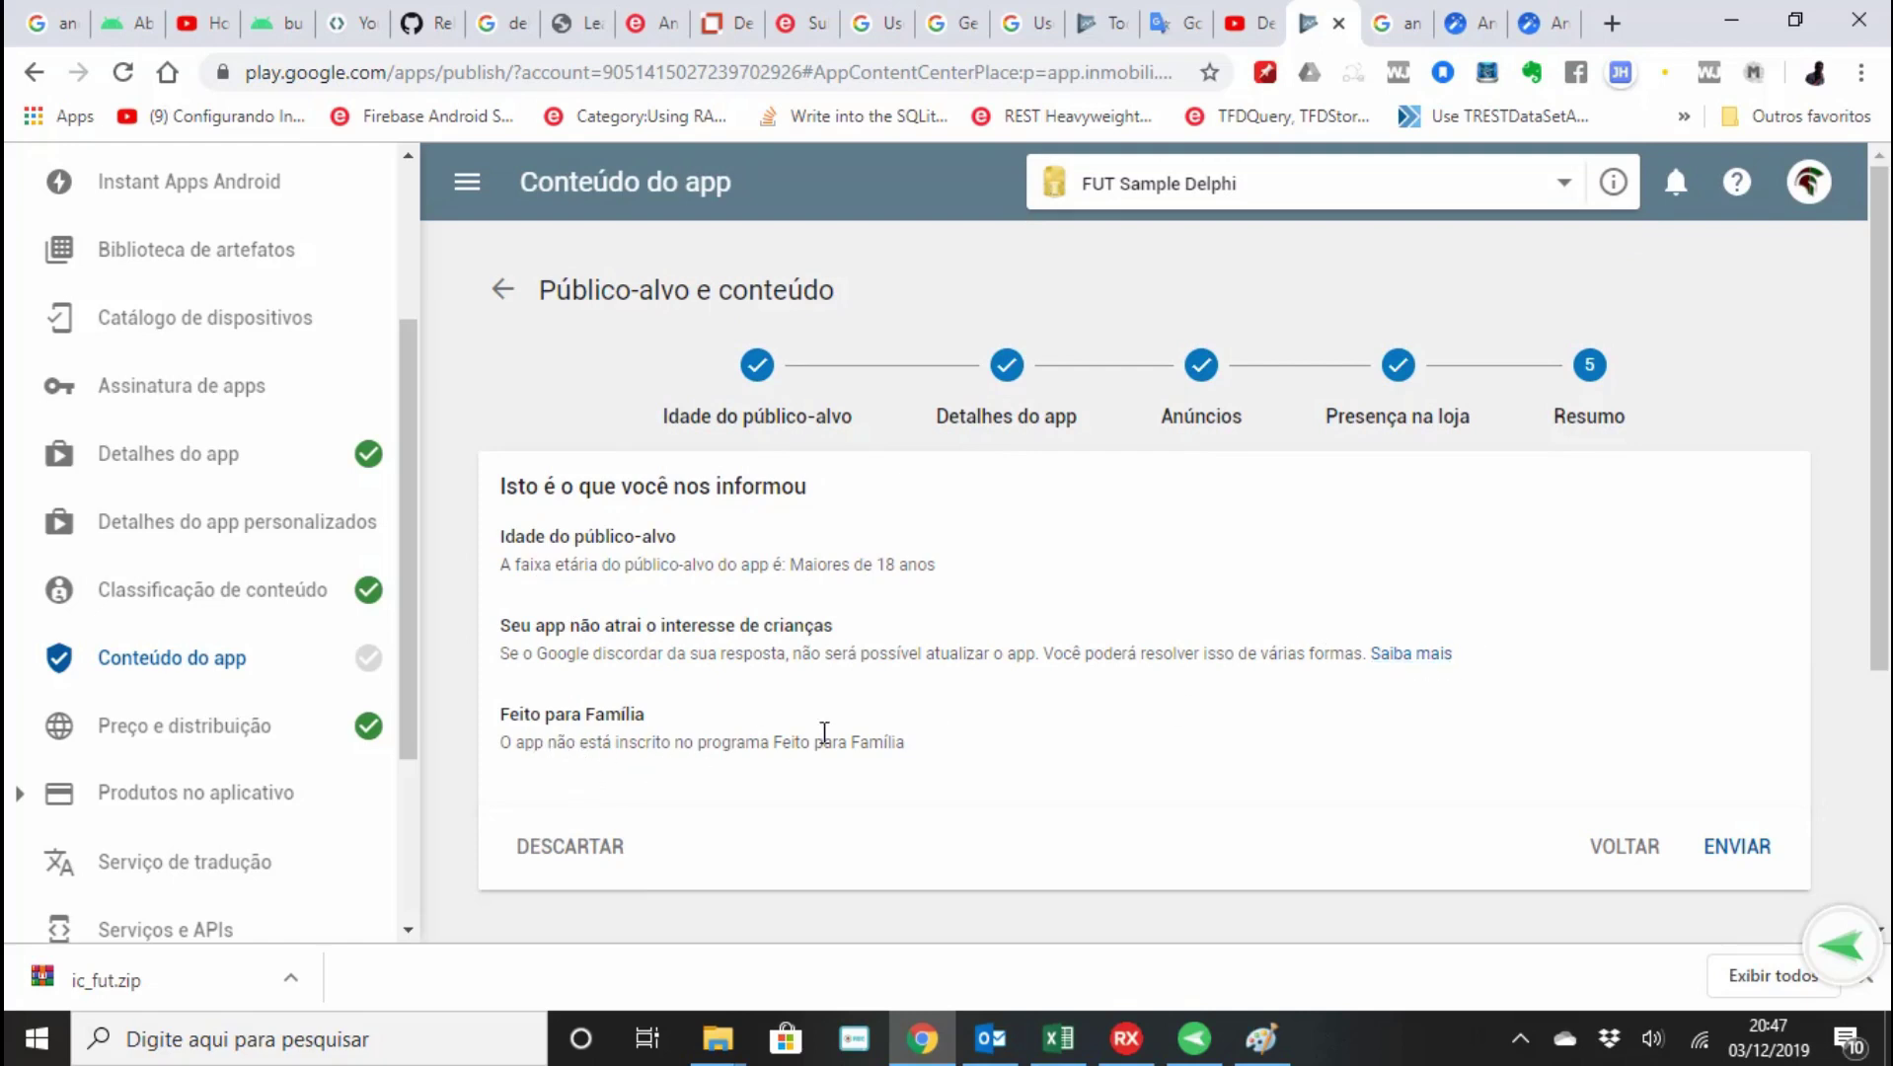
{"action": "left_click", "coordinate": [1757, 849]}
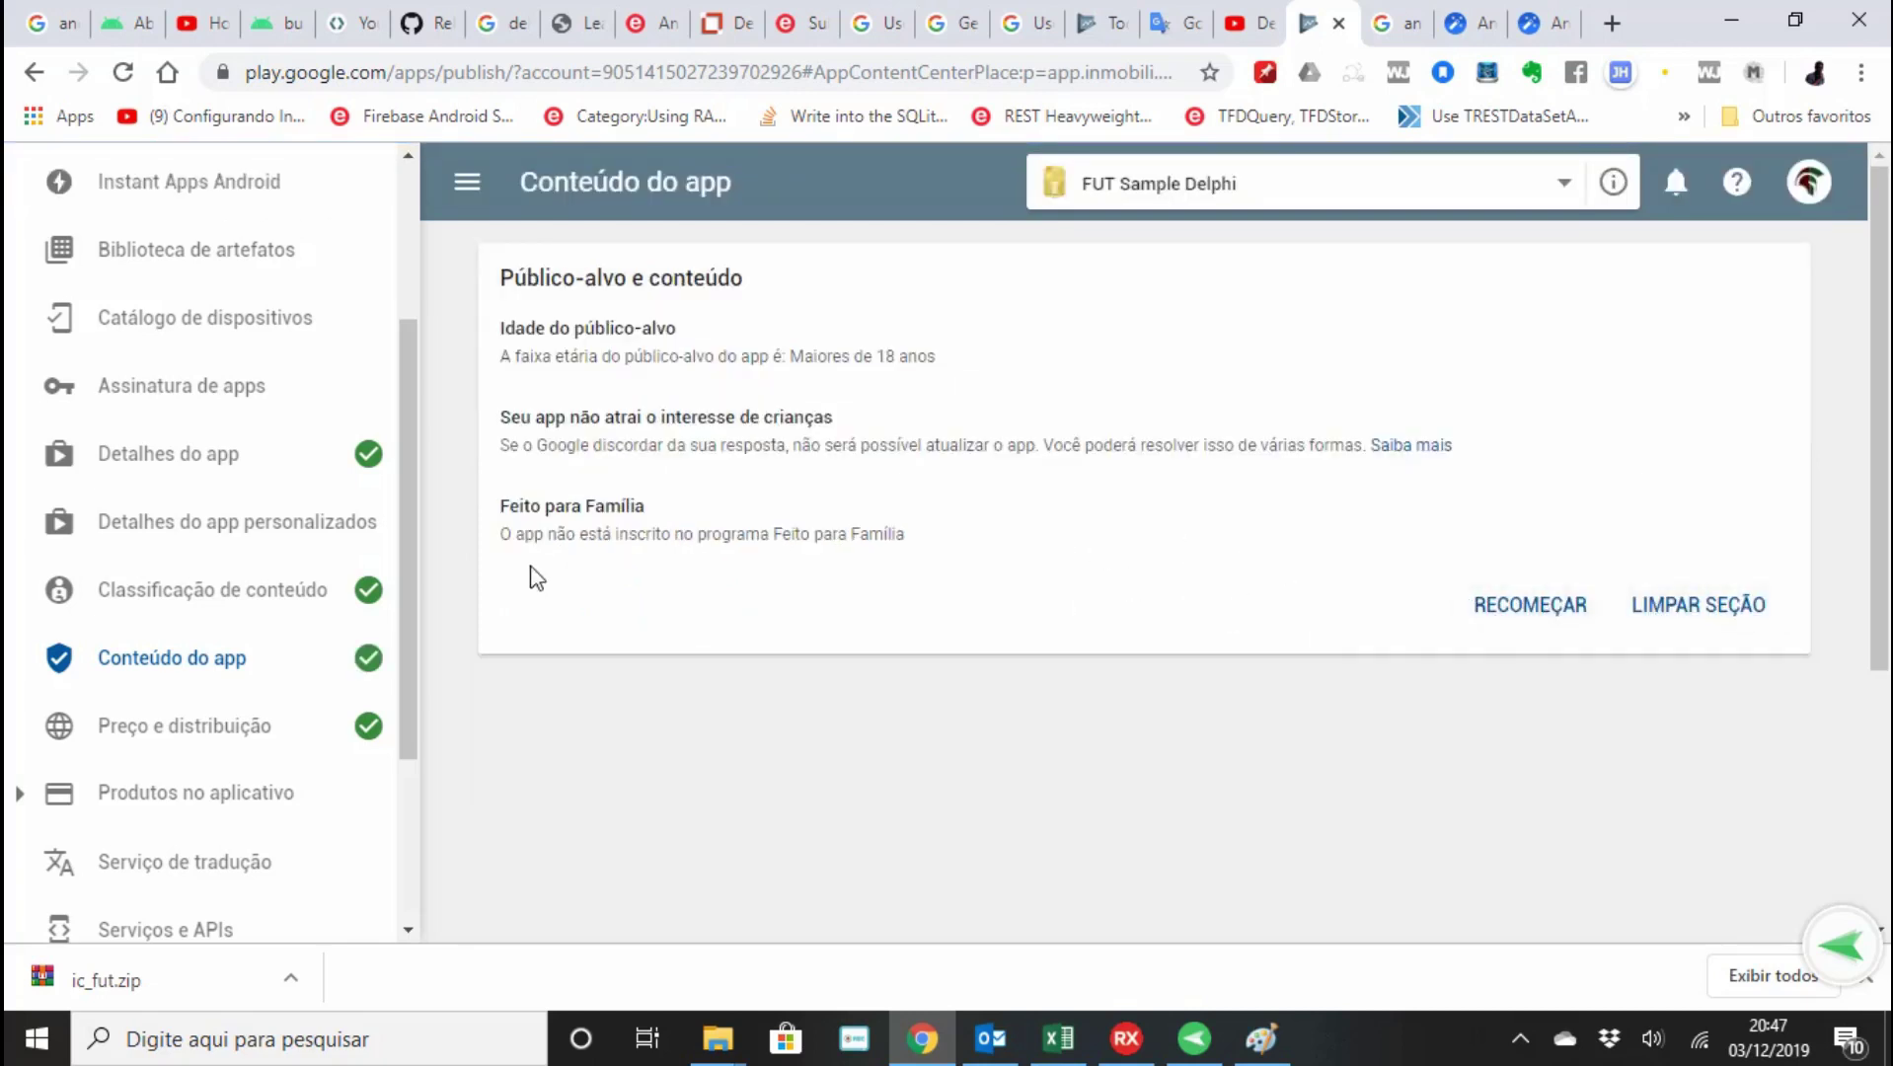
{"action": "scroll", "coordinate": [287, 552], "scroll_direction": "down", "scroll_amount": 3}
{"action": "scroll", "coordinate": [287, 572], "scroll_direction": "up", "scroll_amount": 5}
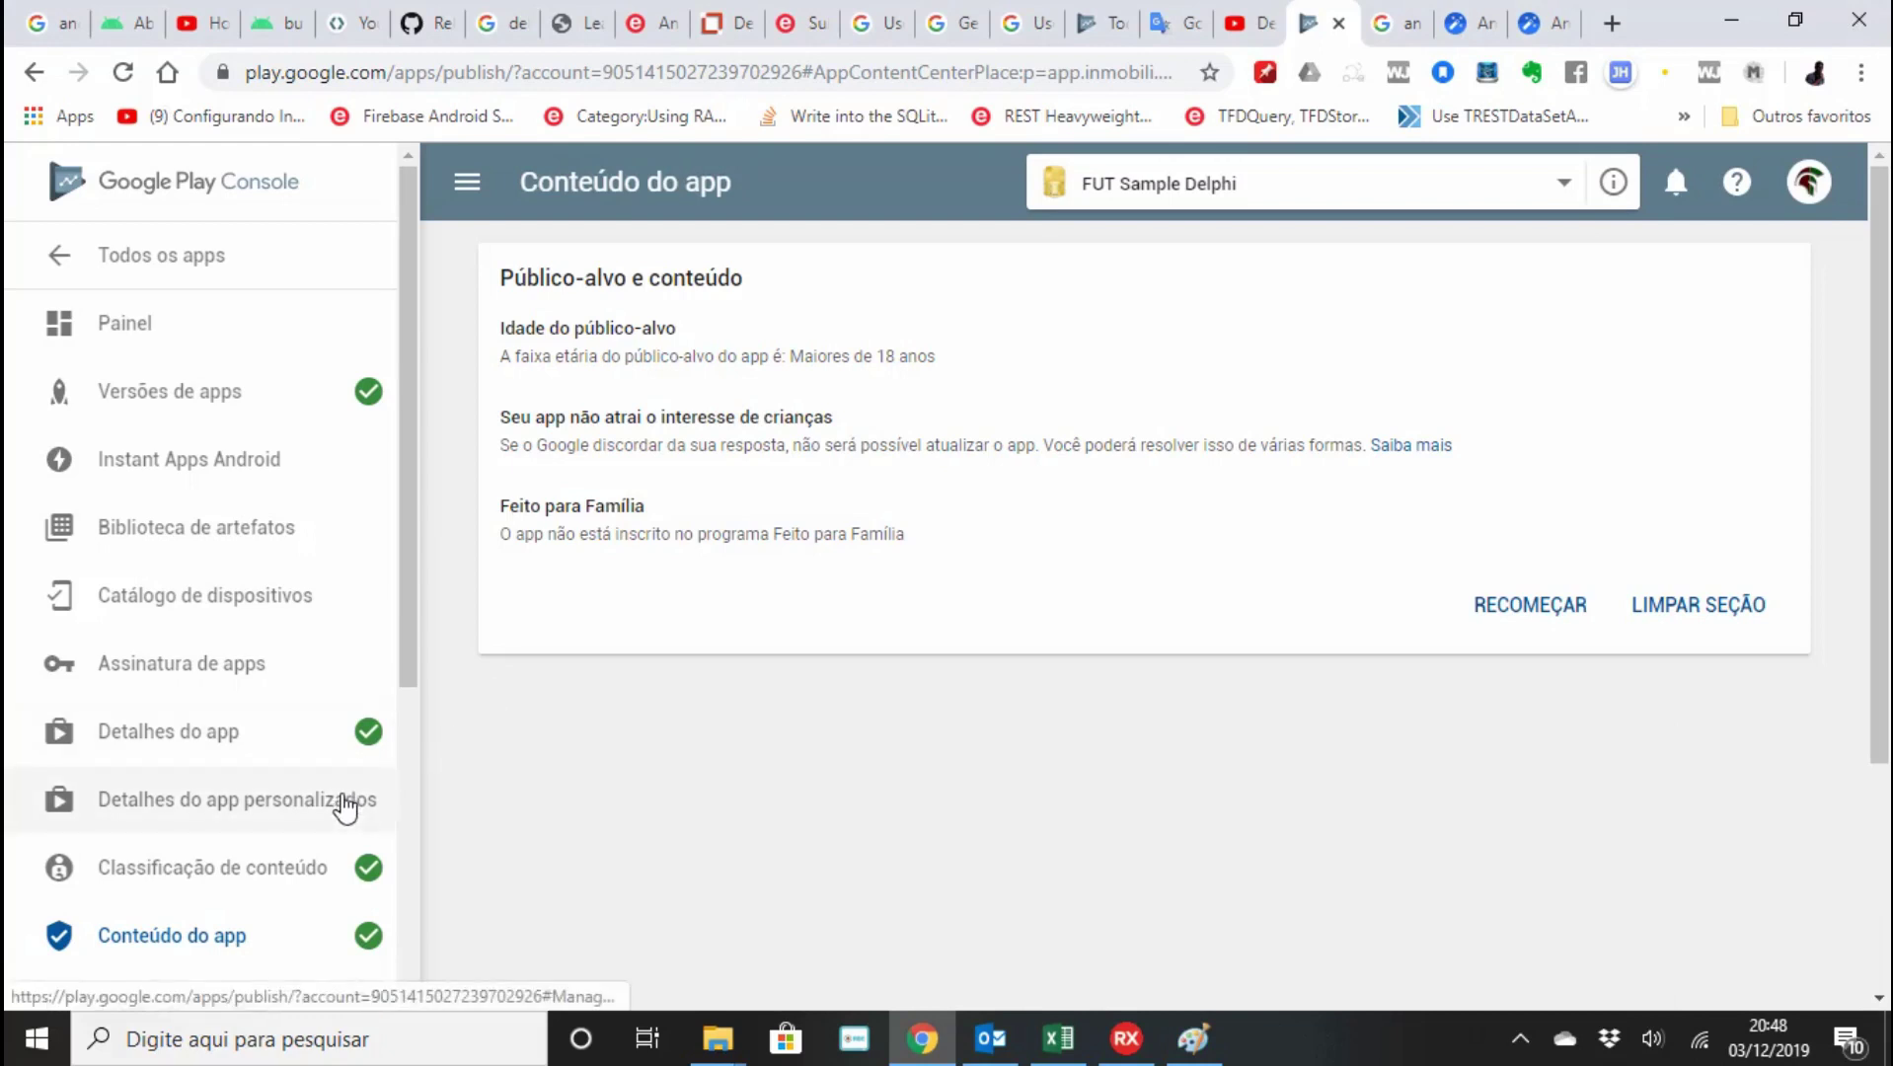
Go to Versões de apps and check the unlaunched version in the production track.
{"action": "left_click", "coordinate": [213, 401]}
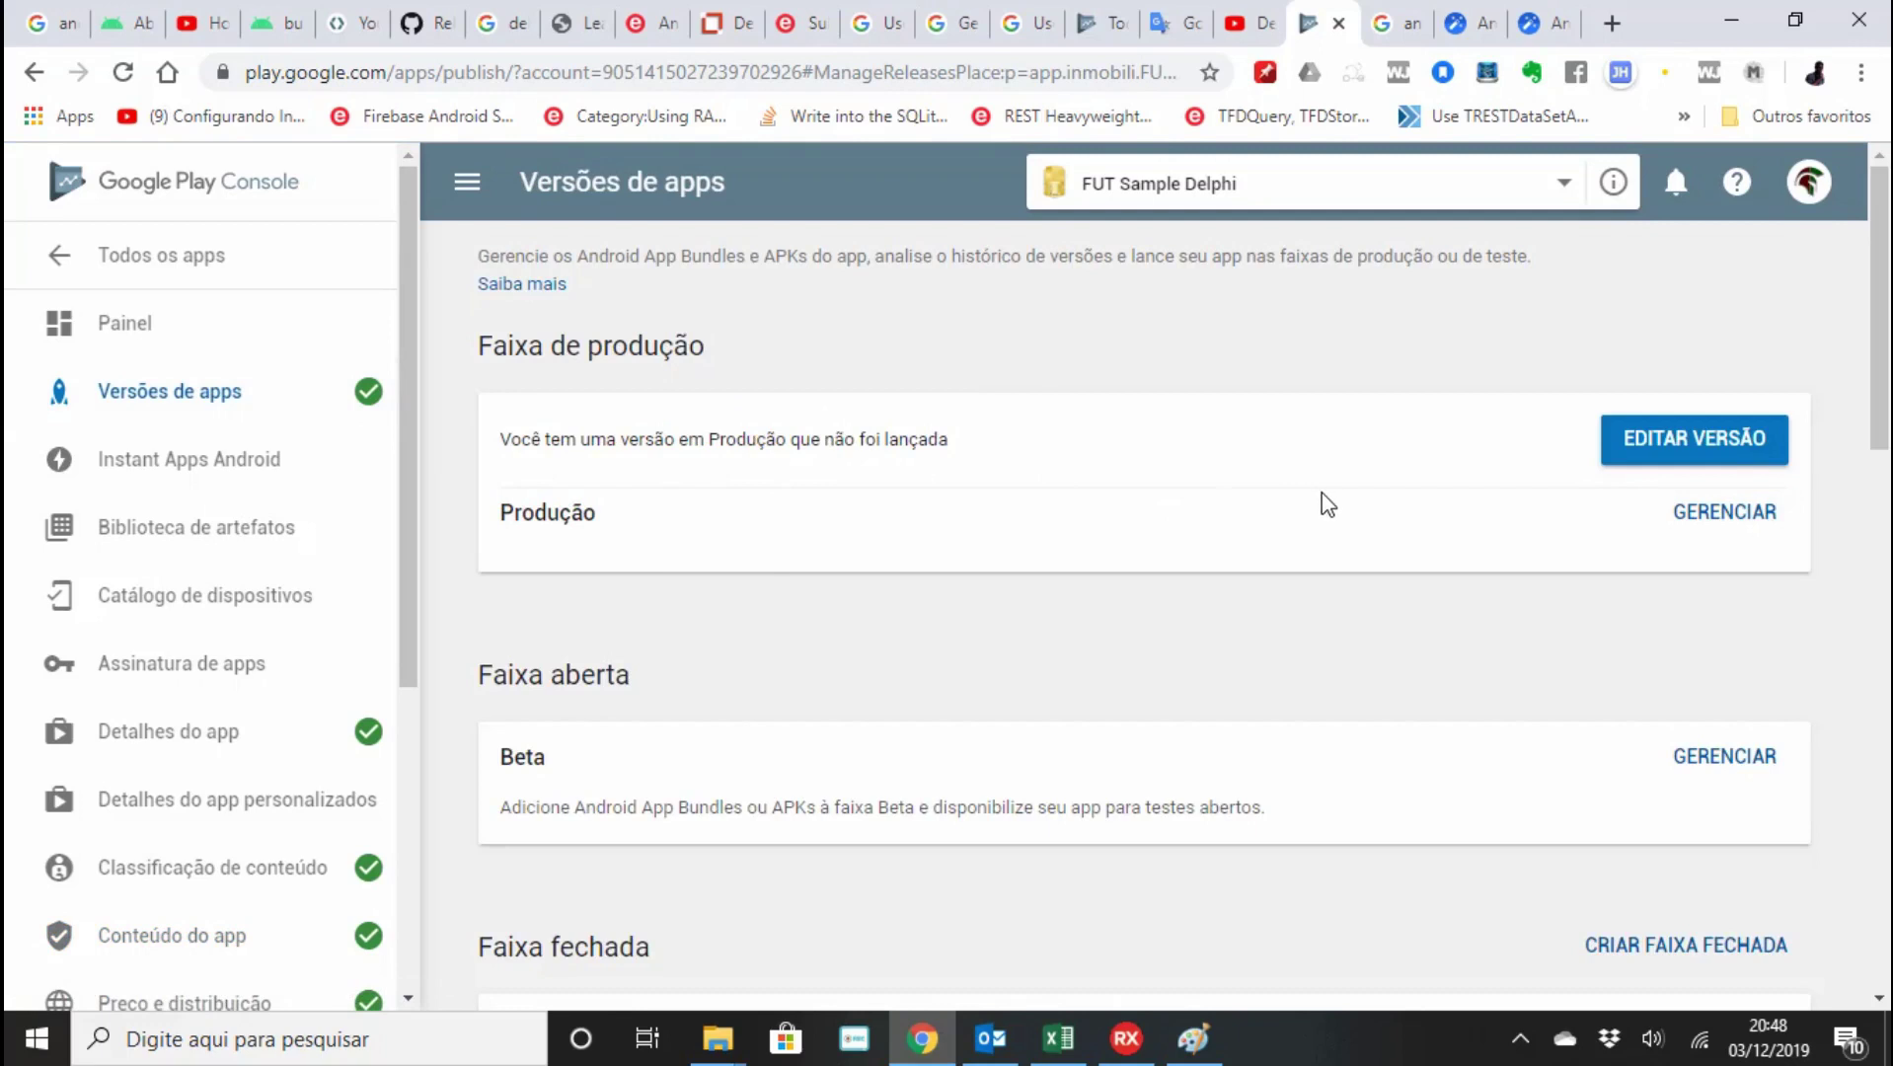
{"action": "scroll", "coordinate": [273, 422], "scroll_direction": "down", "scroll_amount": 5}
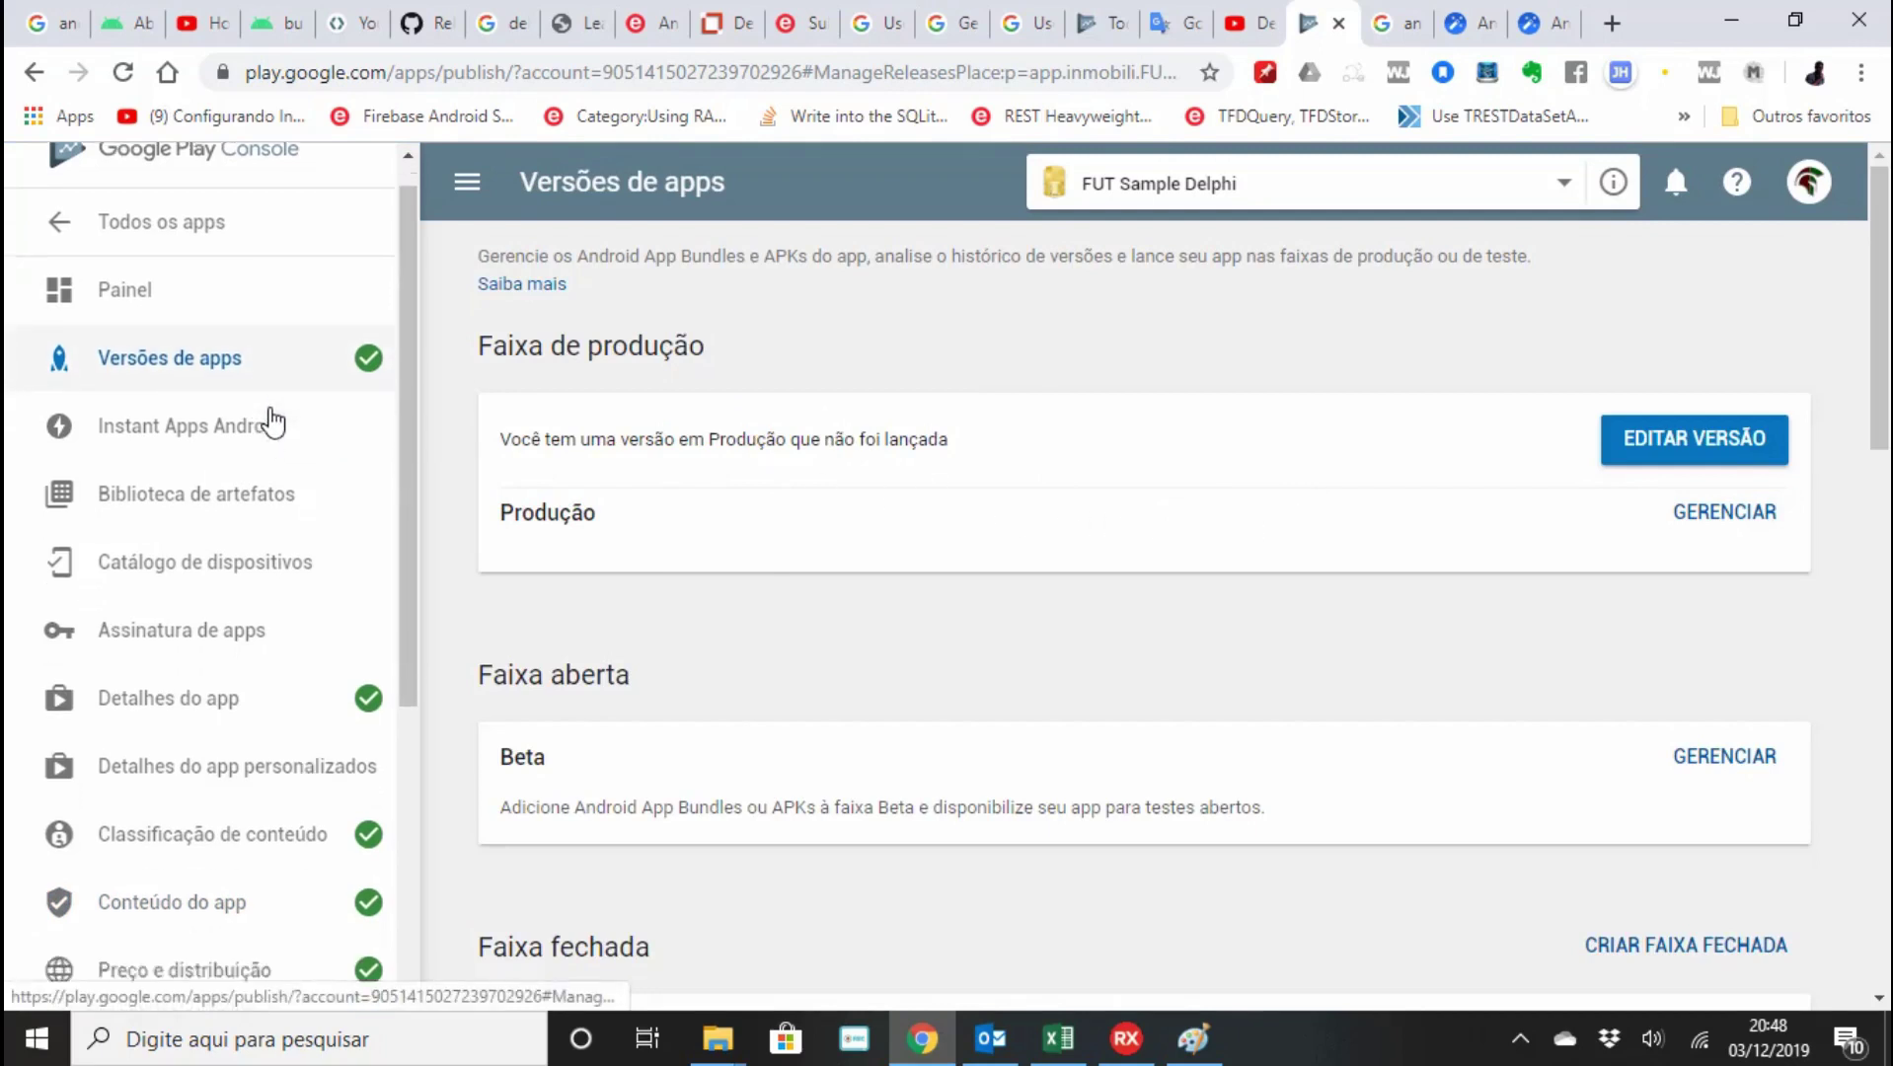
{"action": "scroll", "coordinate": [273, 422], "scroll_direction": "up", "scroll_amount": 3}
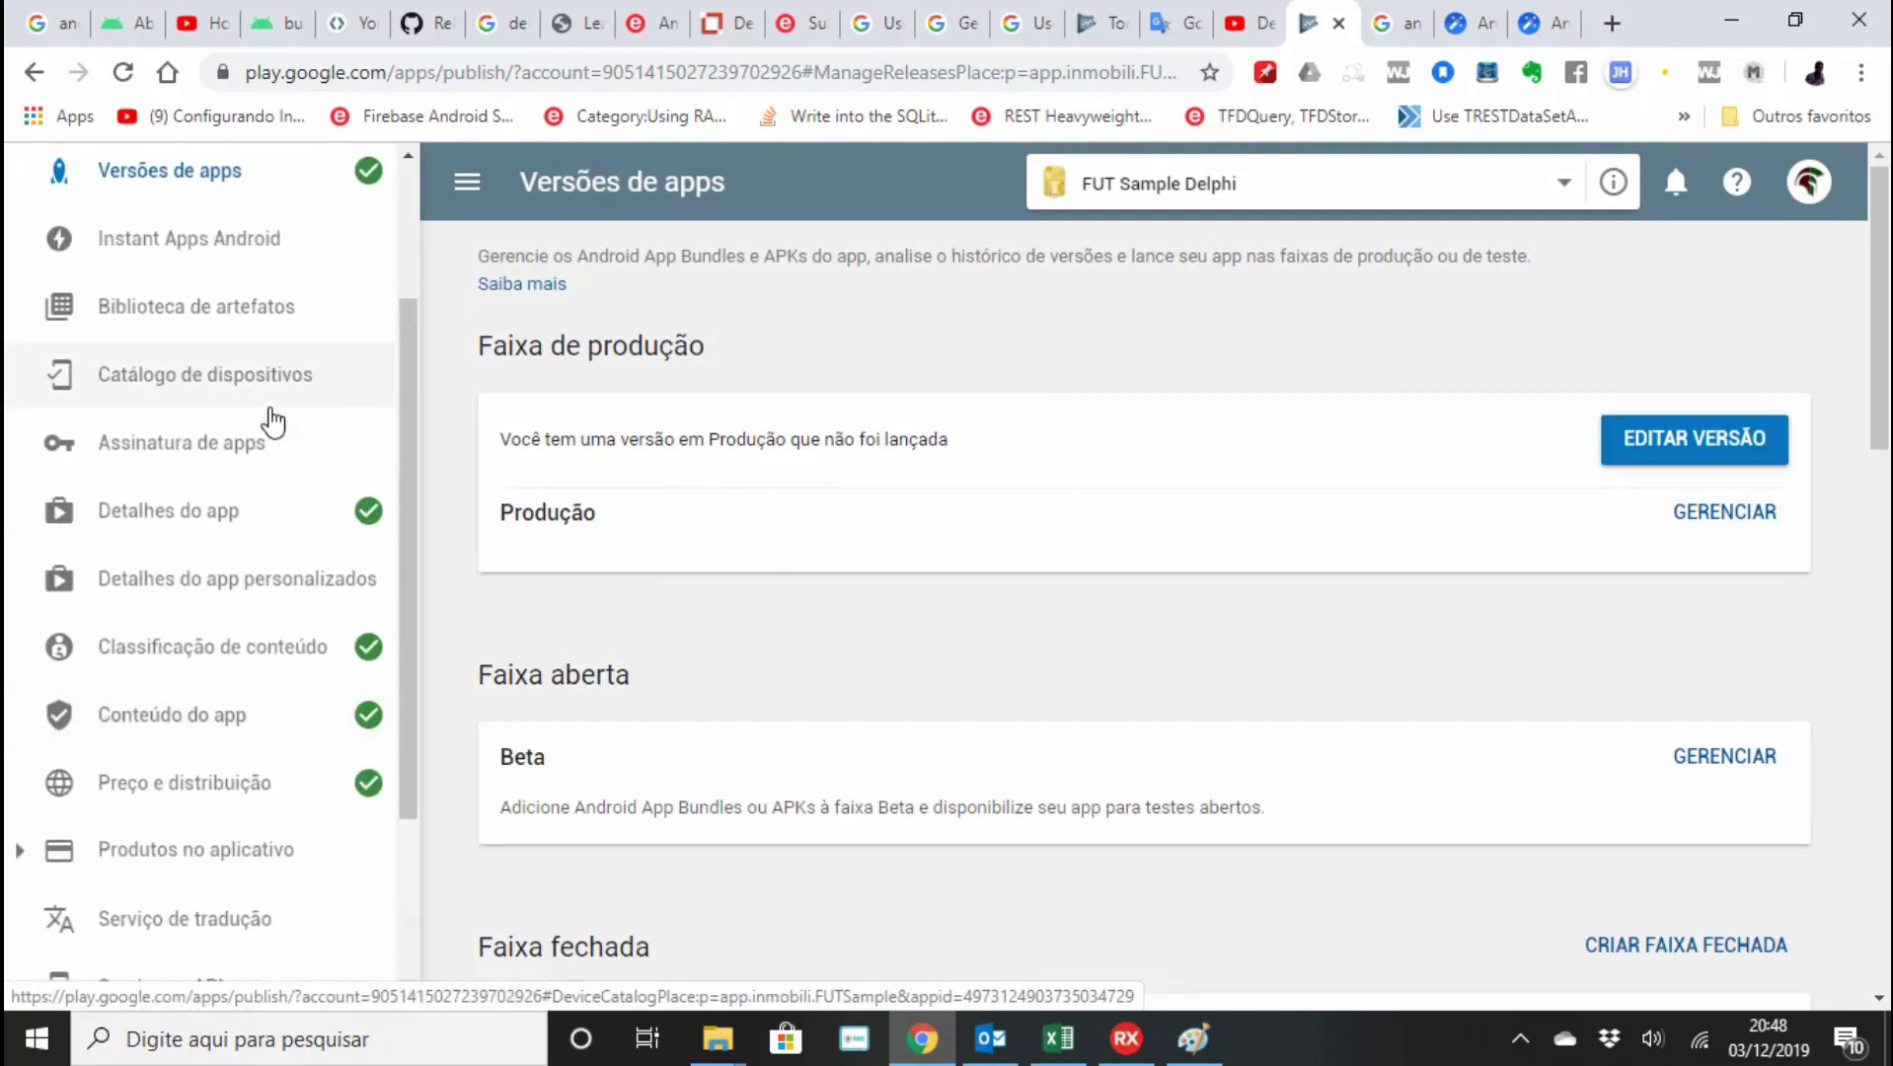
{"action": "scroll", "coordinate": [274, 422], "scroll_direction": "down", "scroll_amount": 3}
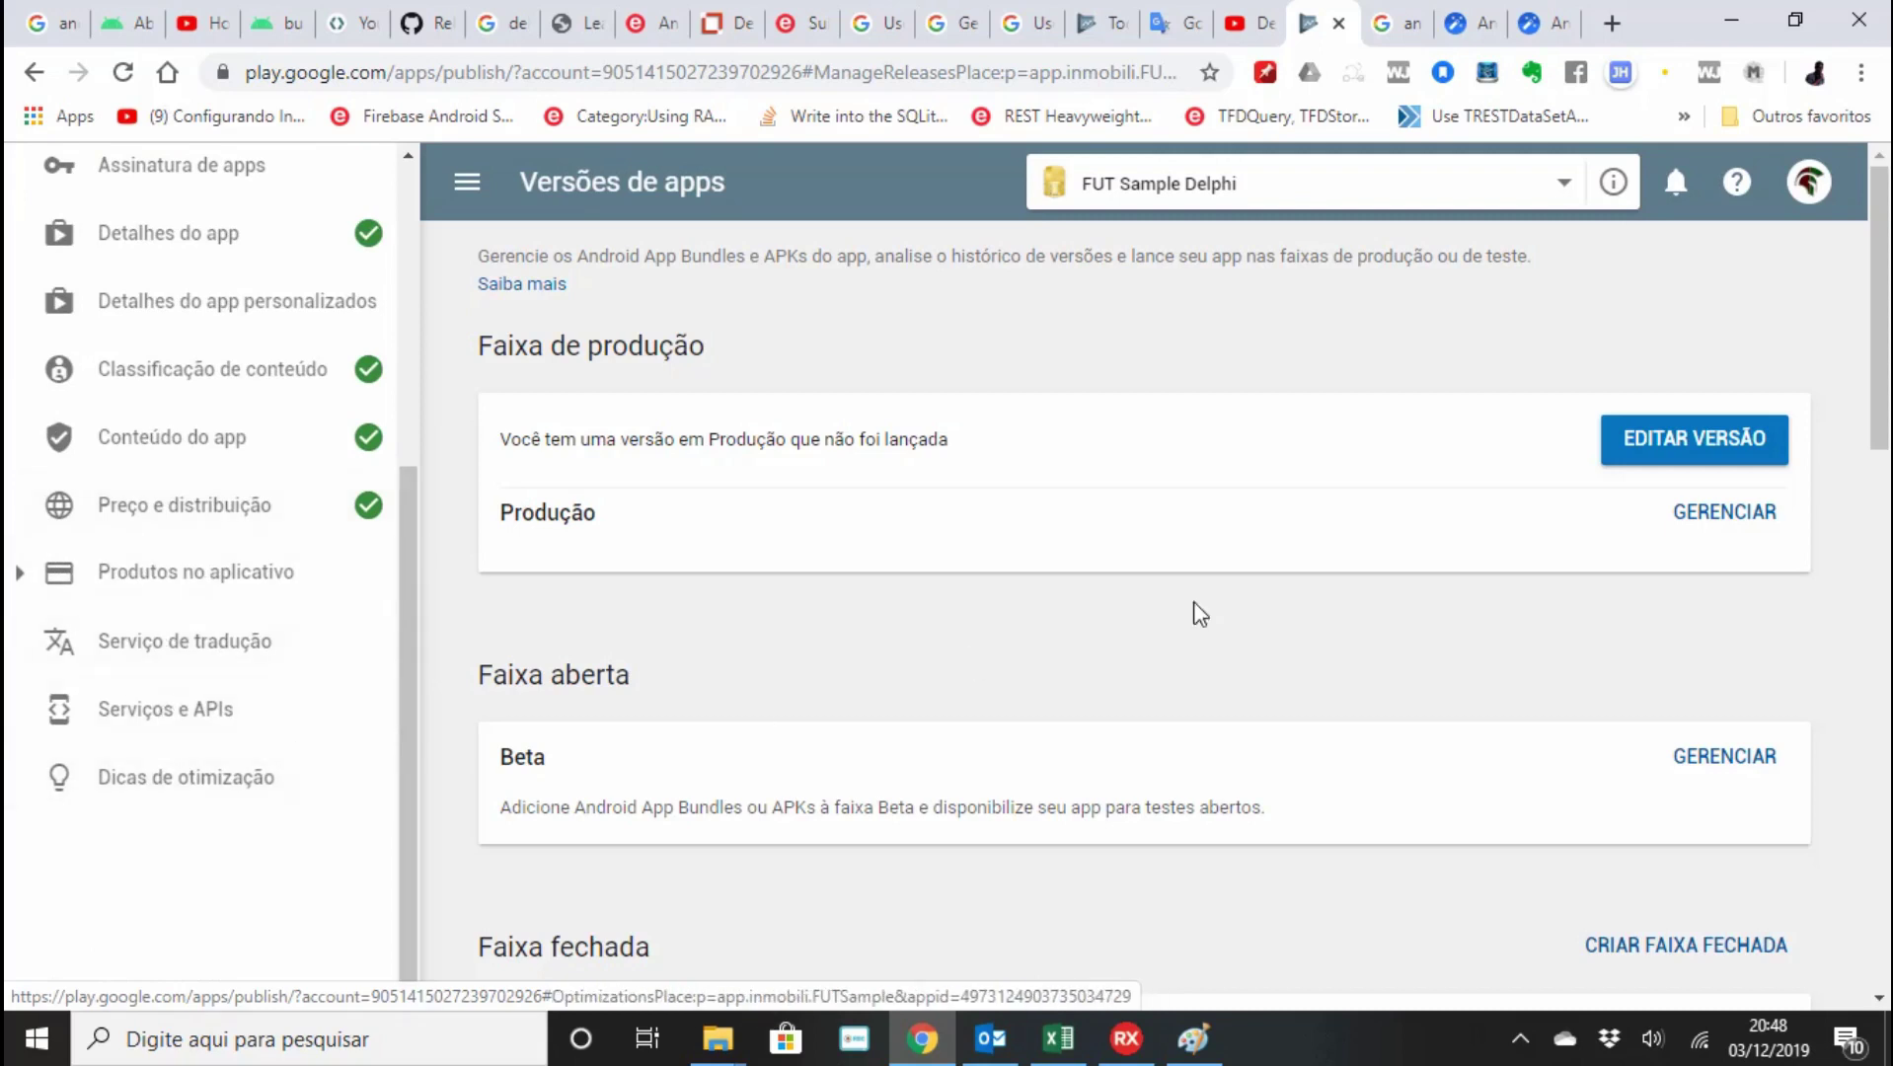
Edit the unreleased production release 01.0.0 and review its app bundle and release notes.
{"action": "left_click", "coordinate": [1706, 454]}
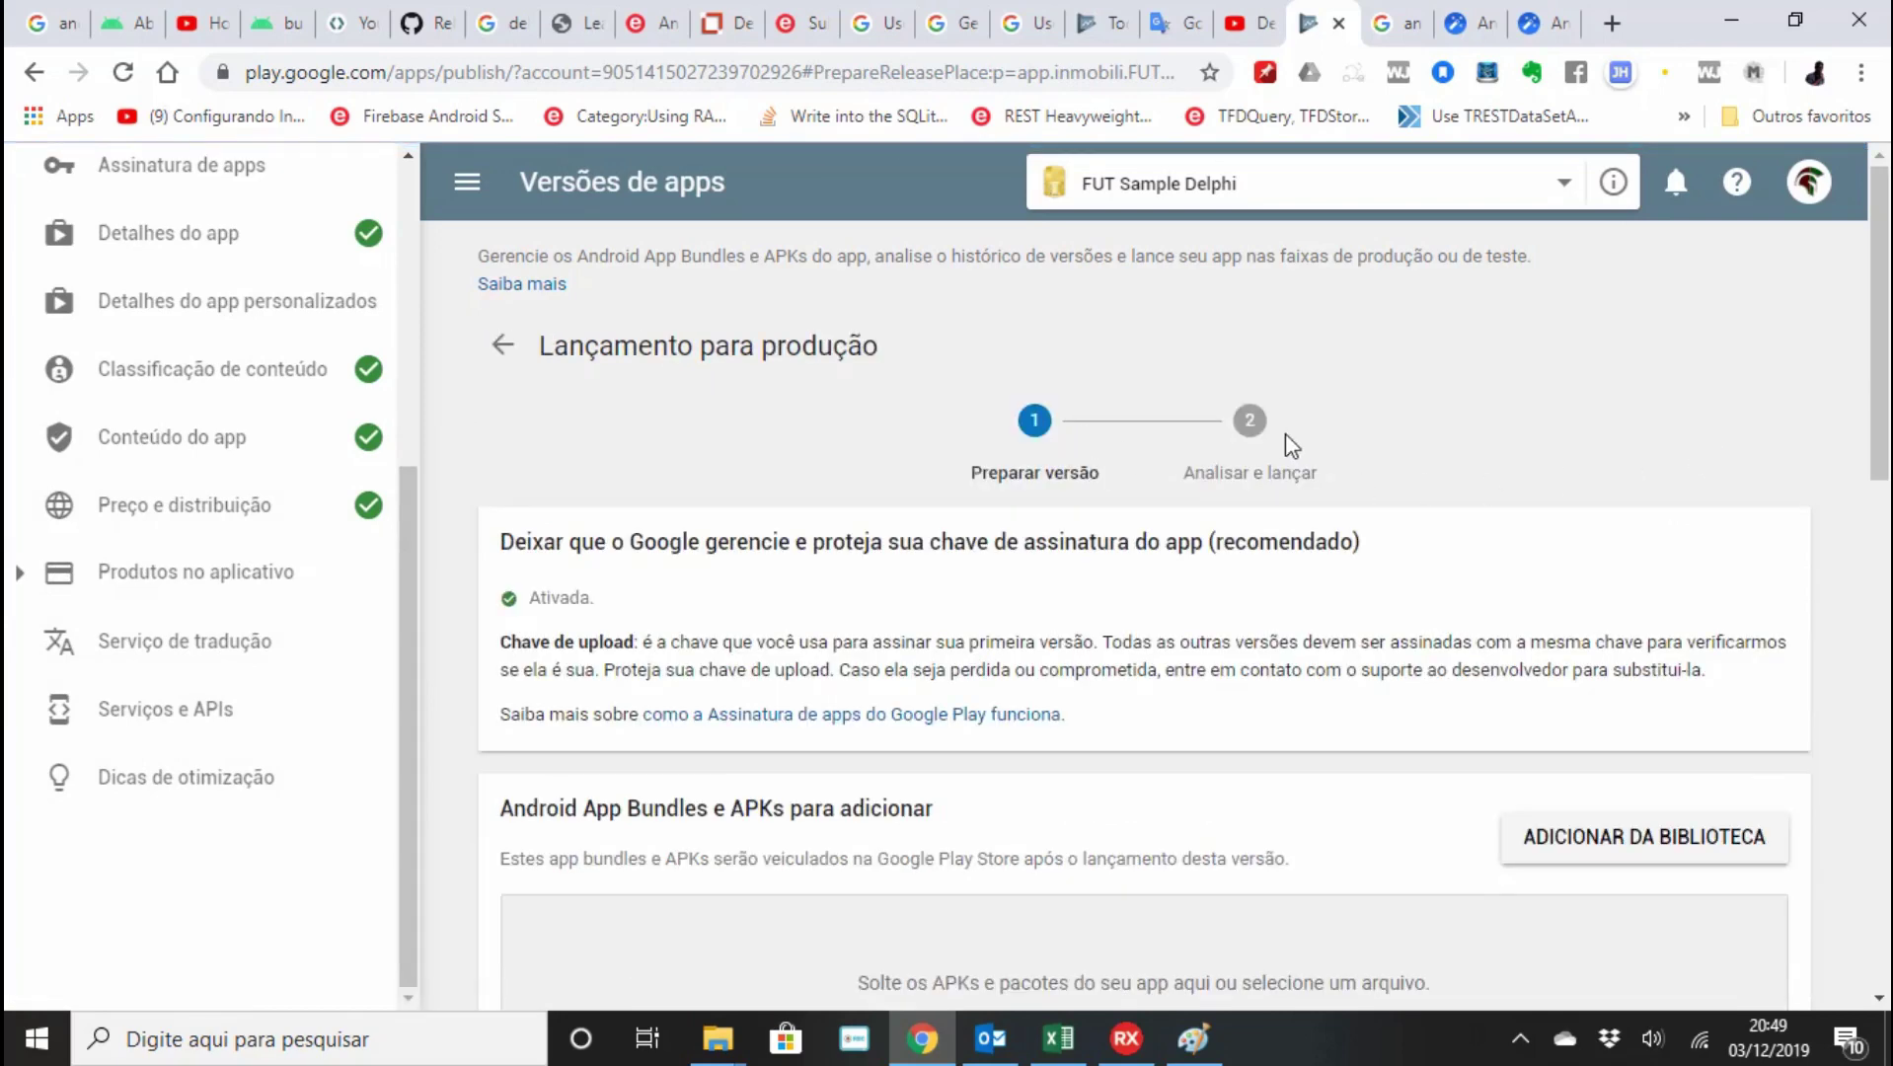
{"action": "scroll", "coordinate": [1120, 575], "scroll_direction": "down", "scroll_amount": 5}
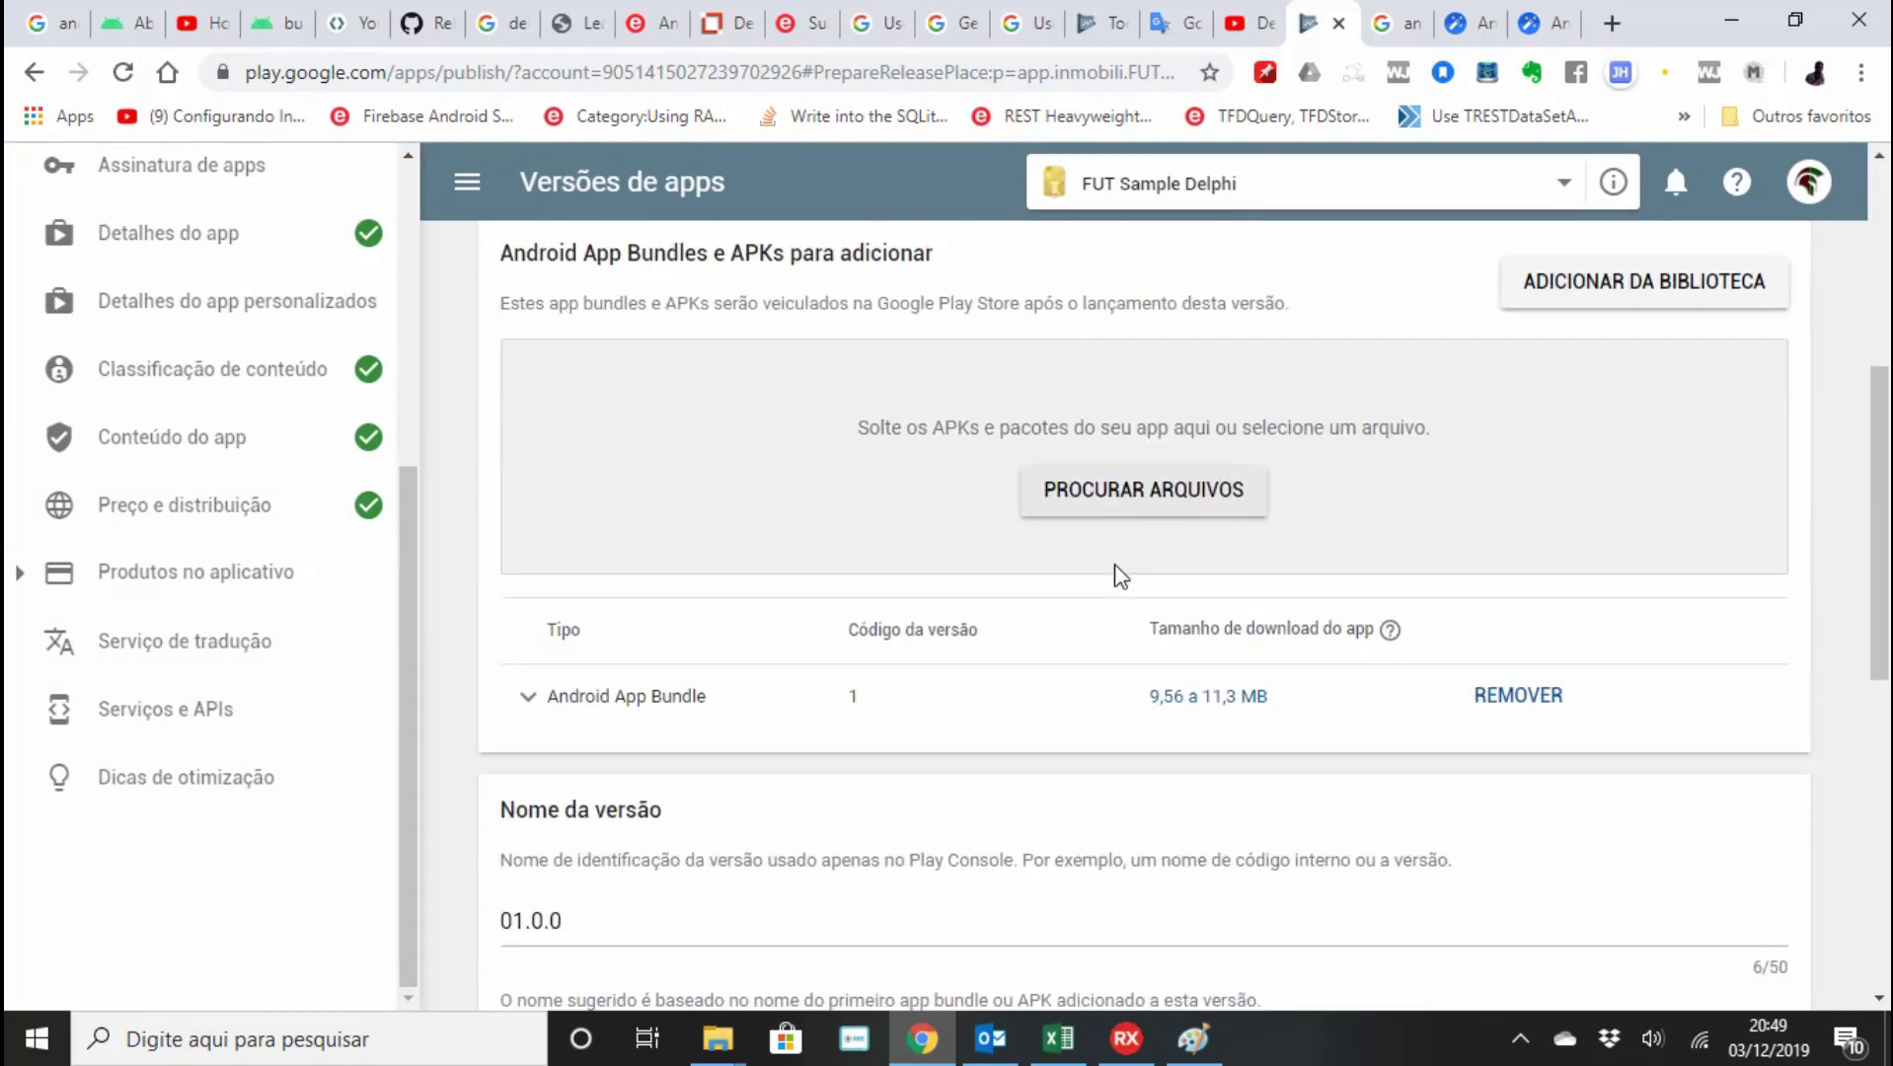
{"action": "scroll", "coordinate": [1120, 575], "scroll_direction": "down", "scroll_amount": 8}
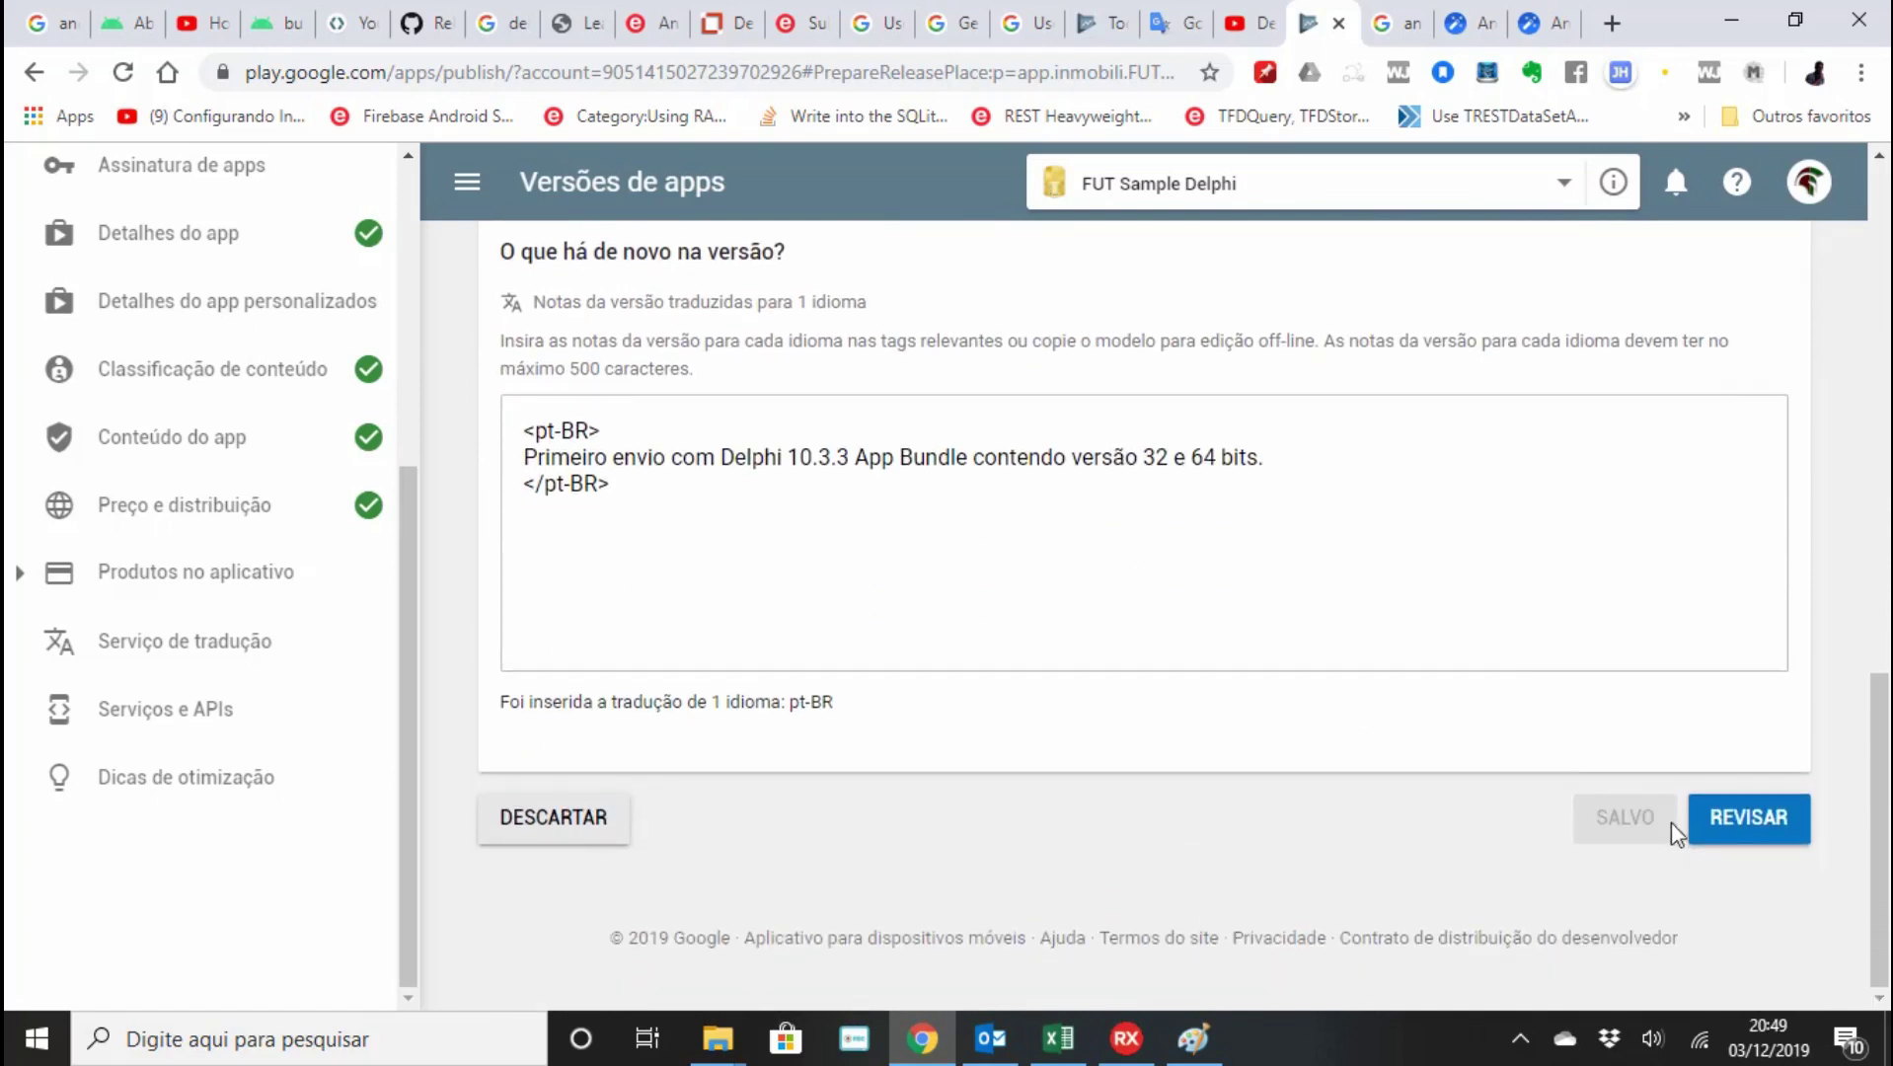
{"action": "left_click", "coordinate": [1729, 826]}
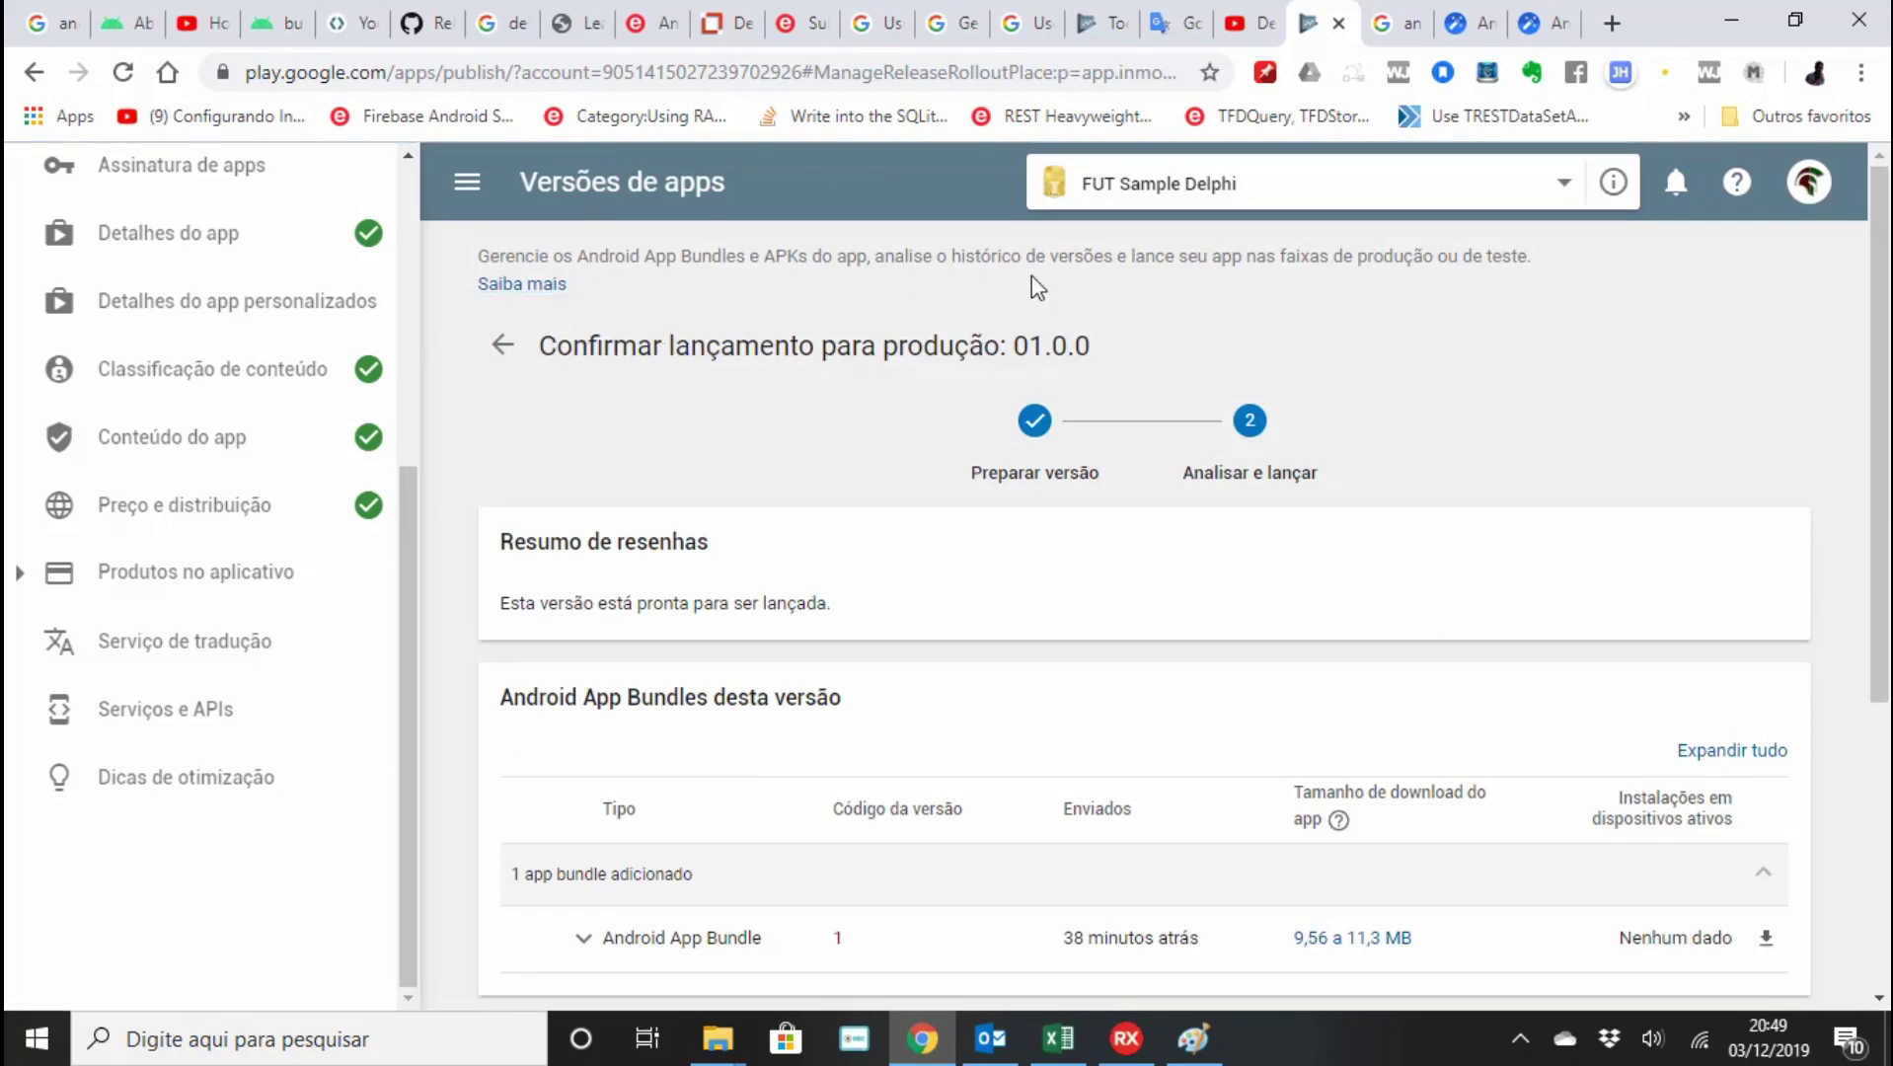
{"action": "scroll", "coordinate": [1352, 563], "scroll_direction": "down", "scroll_amount": 4}
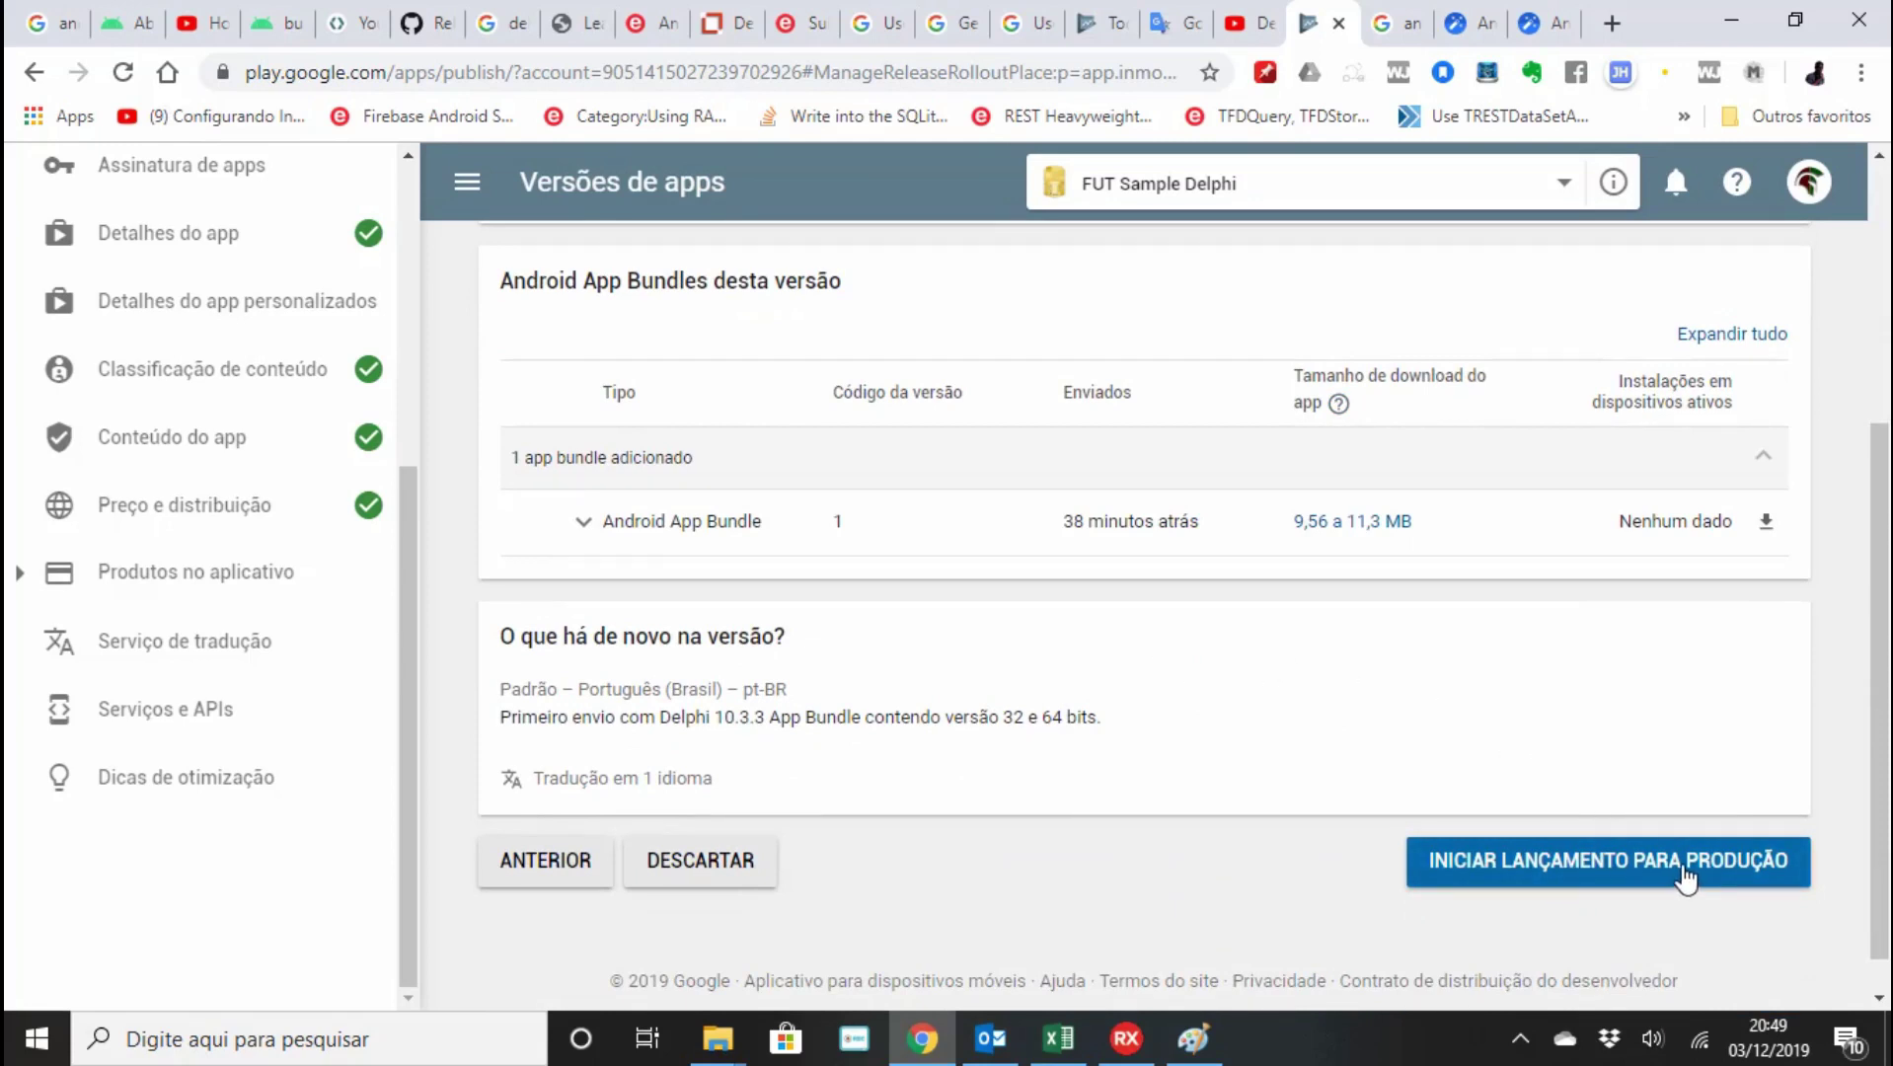
Roll out release 01.0.0 to production, confirming availability to everyone, and review the Produção track.
{"action": "left_click", "coordinate": [1685, 875]}
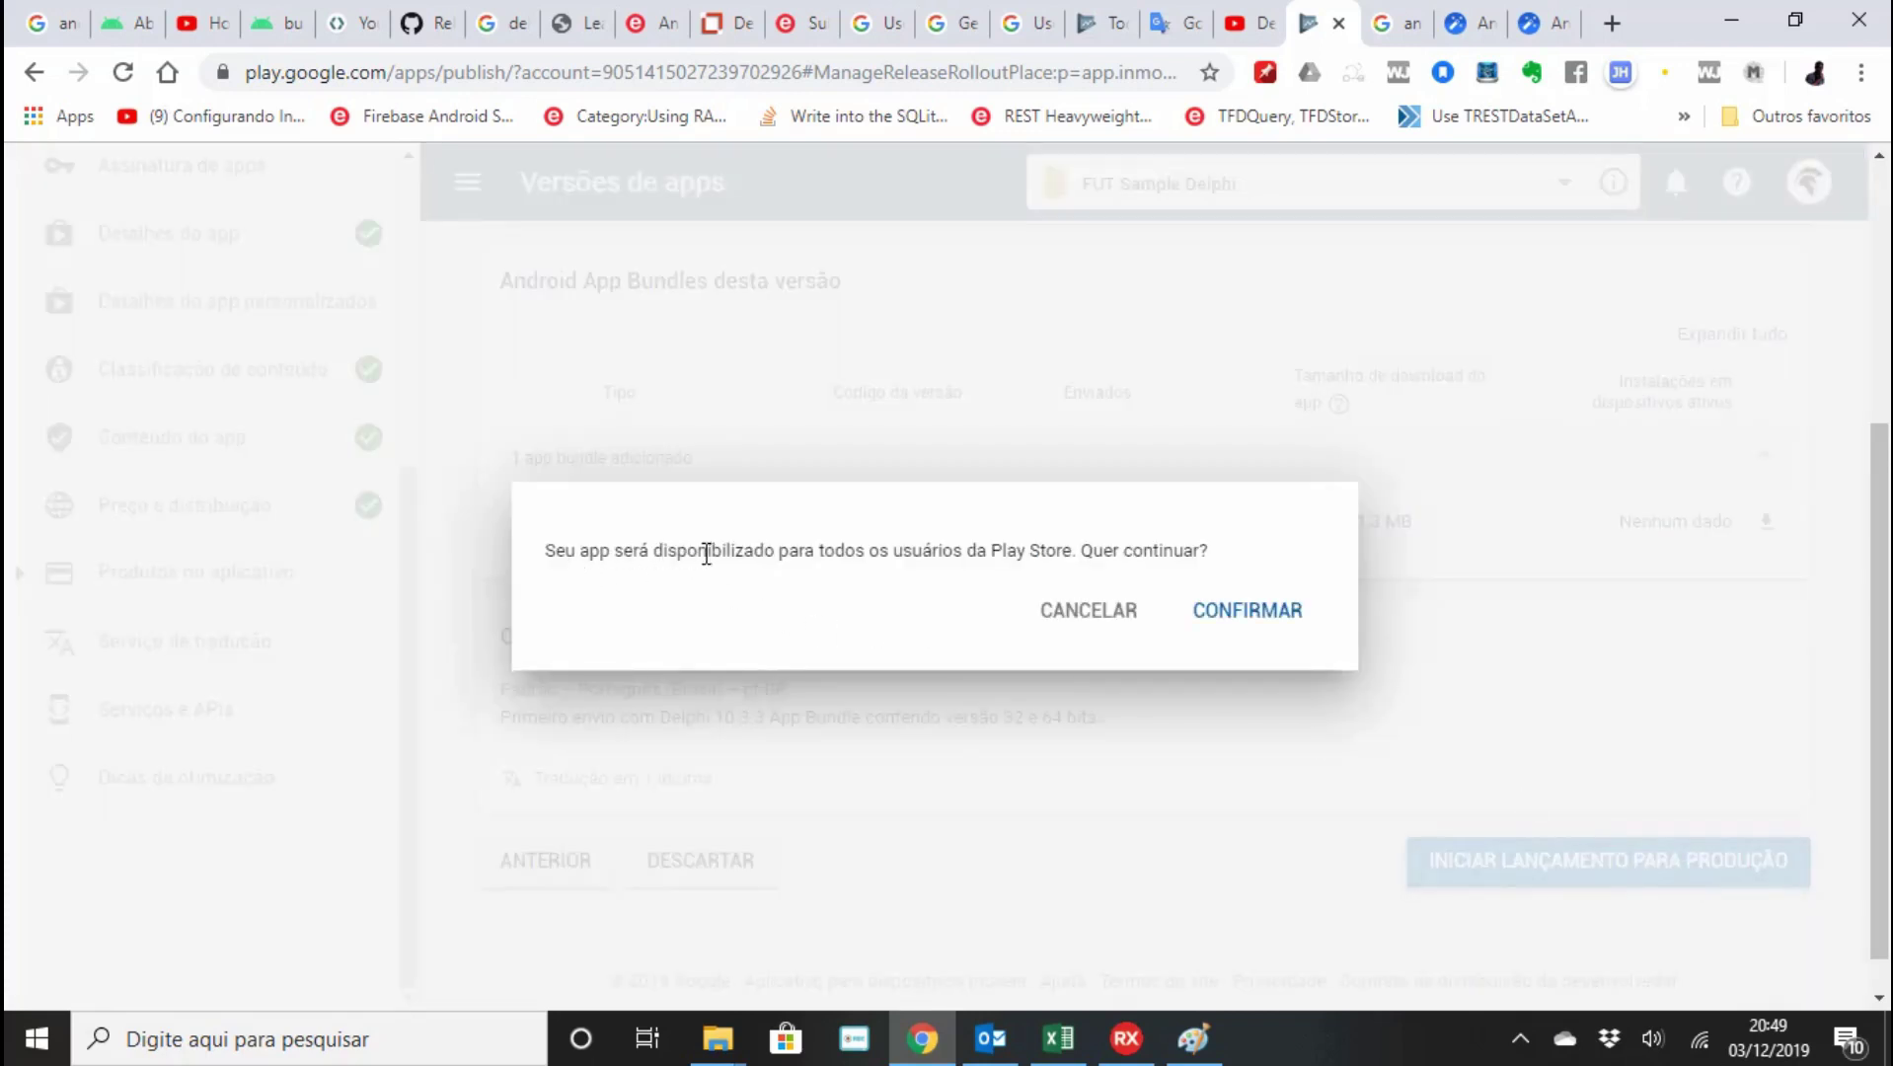
{"action": "left_click", "coordinate": [1247, 612]}
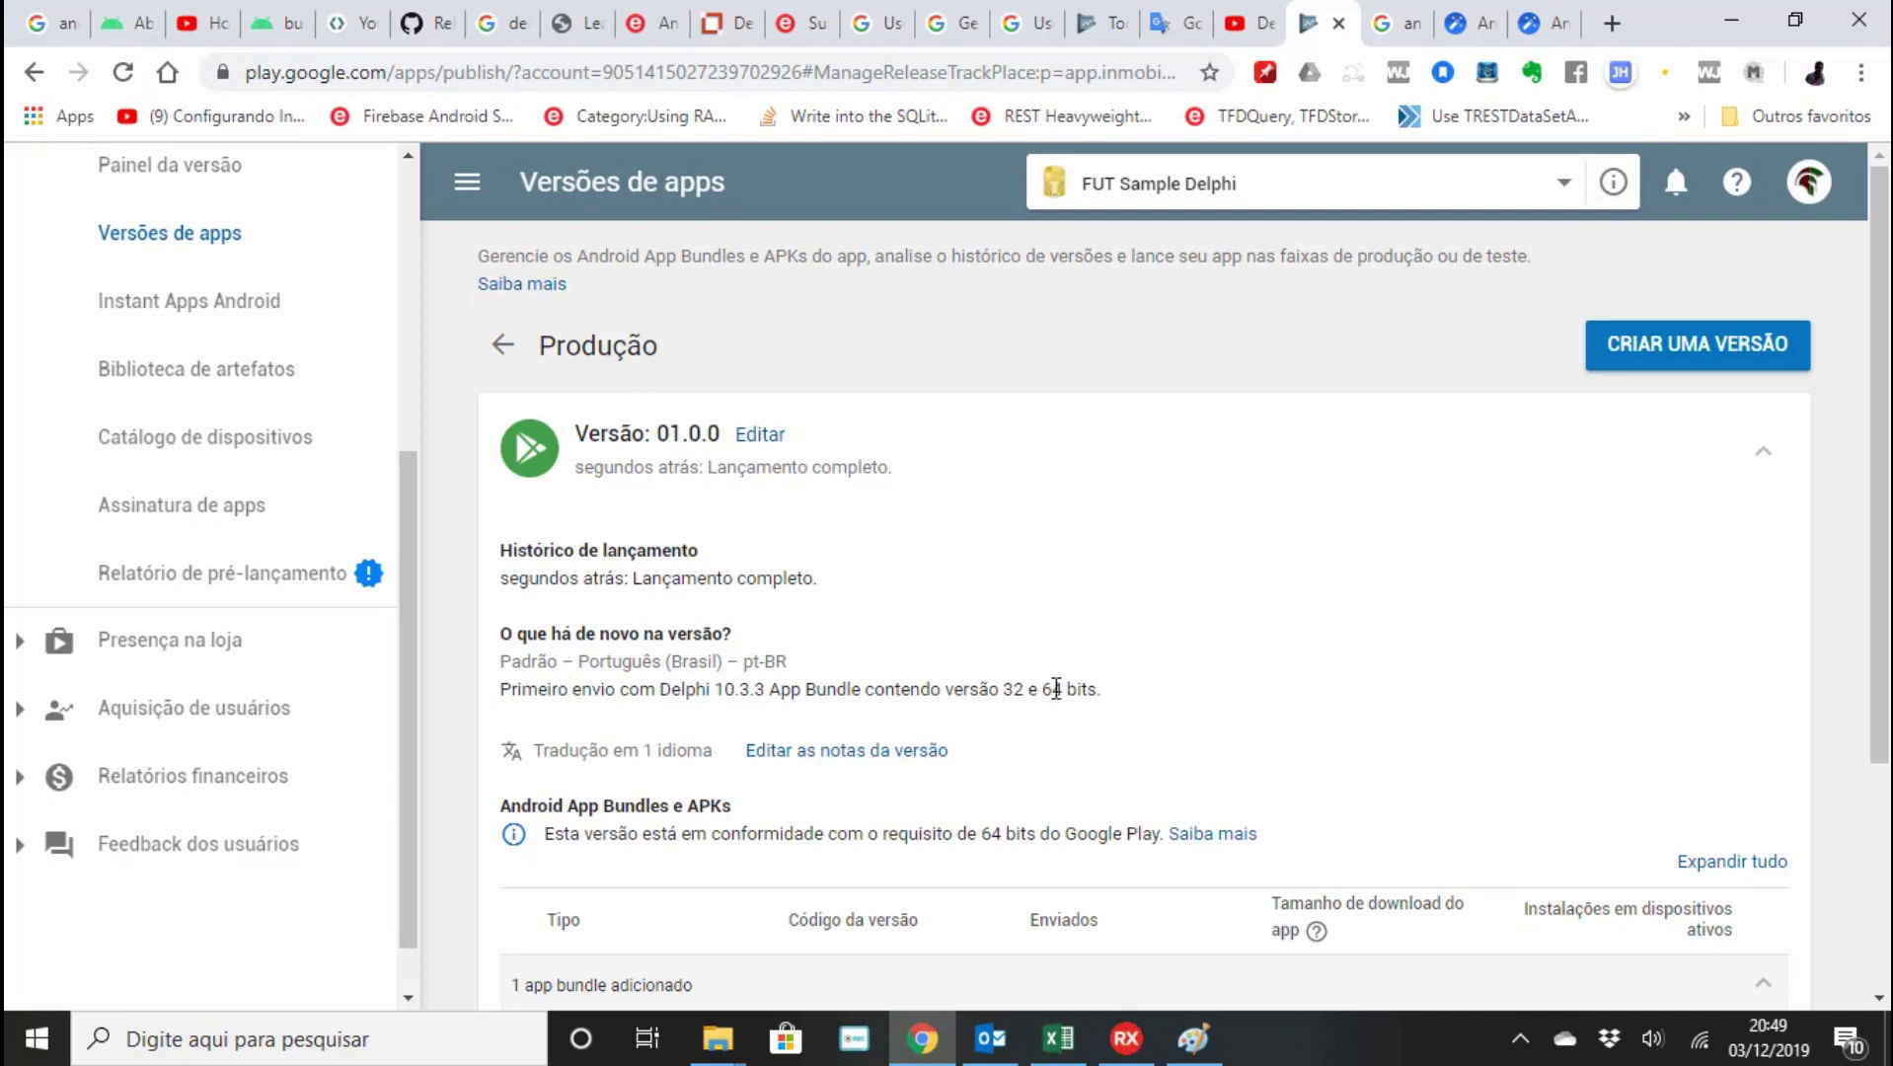
{"action": "scroll", "coordinate": [888, 770], "scroll_direction": "down", "scroll_amount": 2}
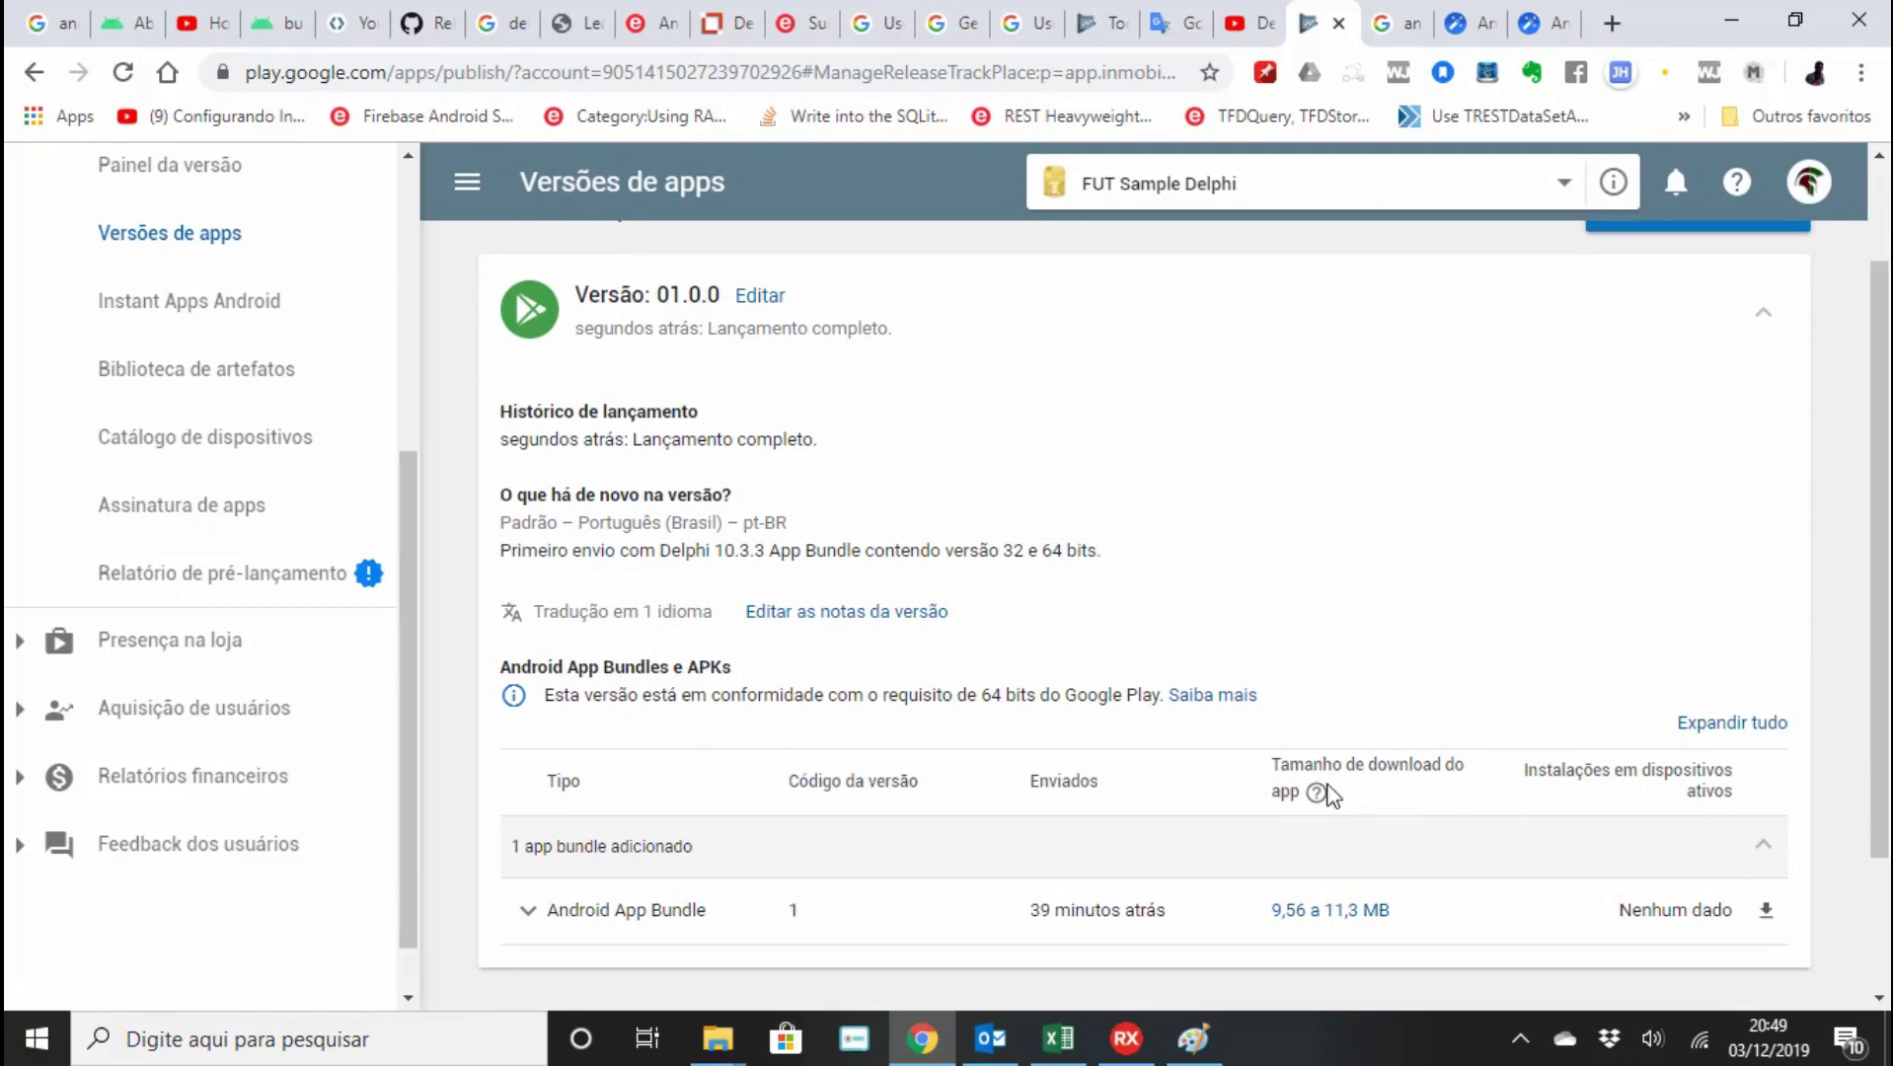
{"action": "mouse_move", "coordinate": [1320, 792]}
{"action": "scroll", "coordinate": [999, 779], "scroll_direction": "down", "scroll_amount": 2}
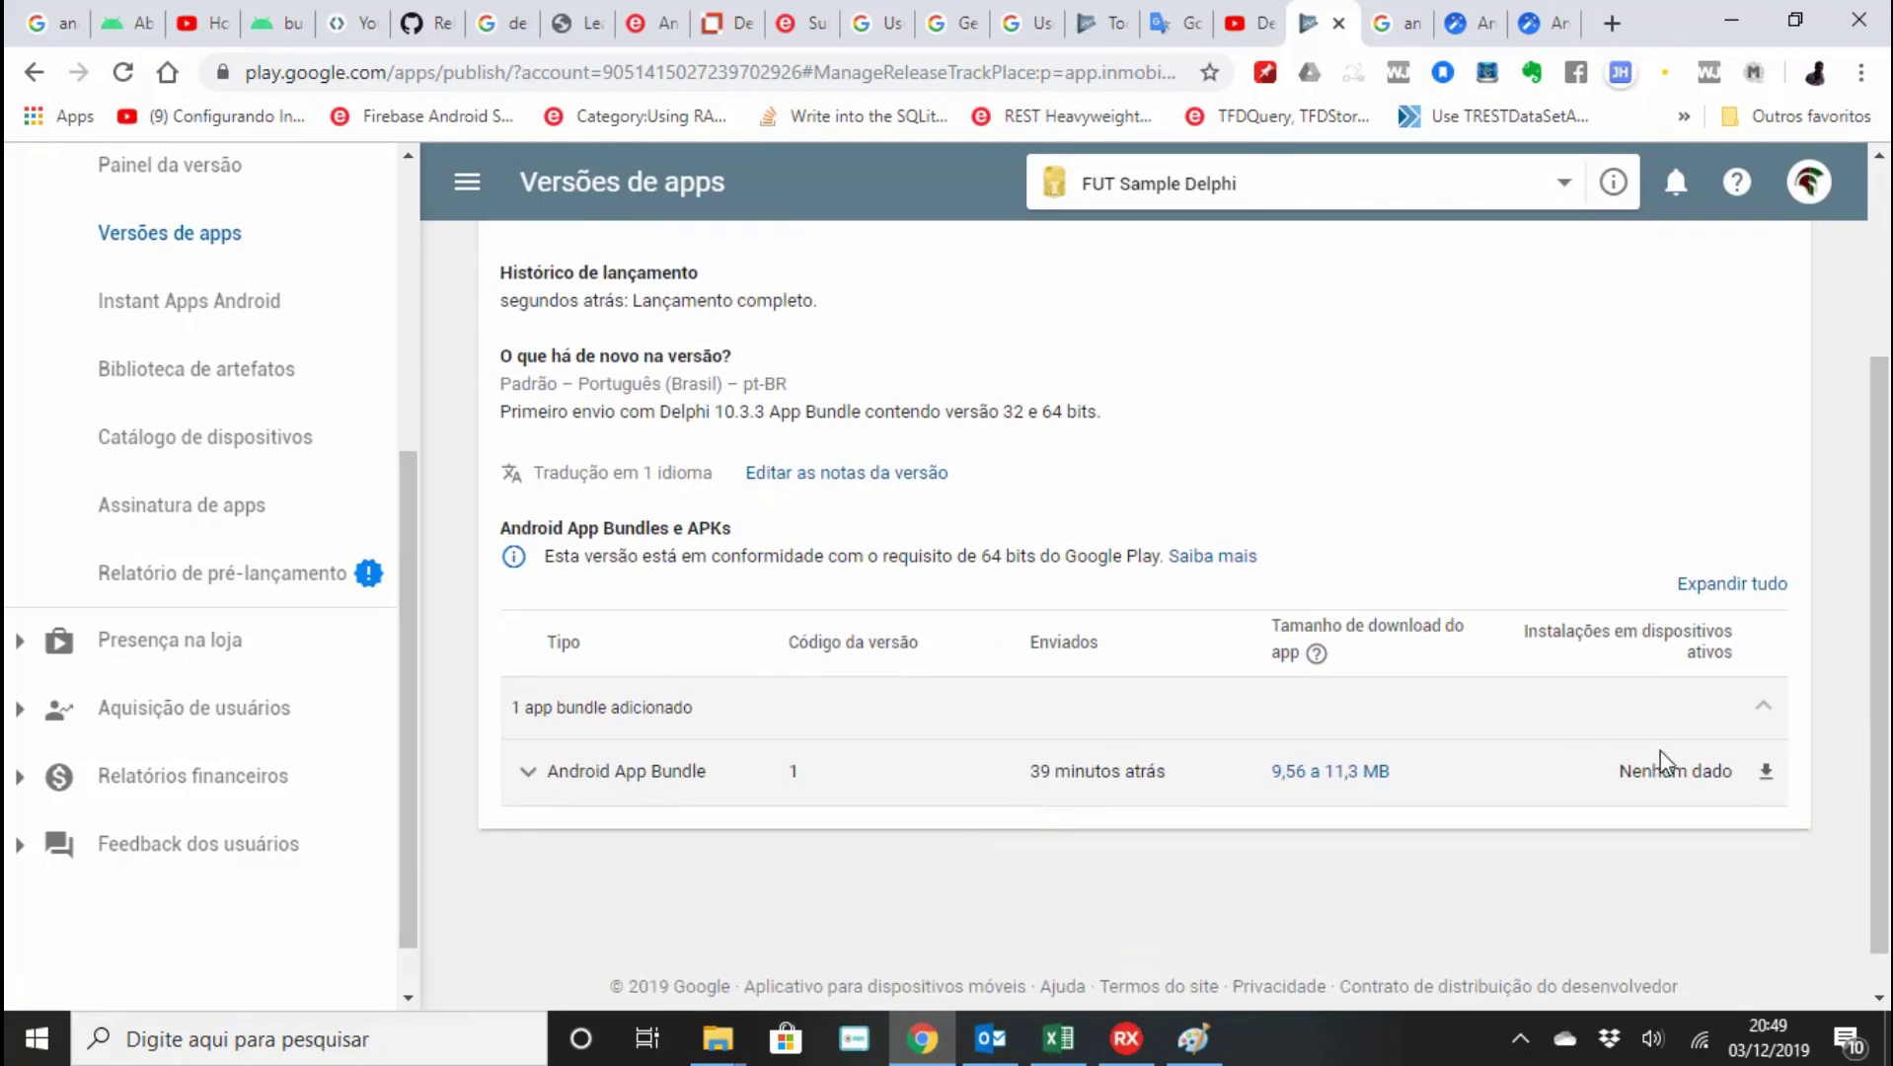
{"action": "mouse_move", "coordinate": [1666, 766]}
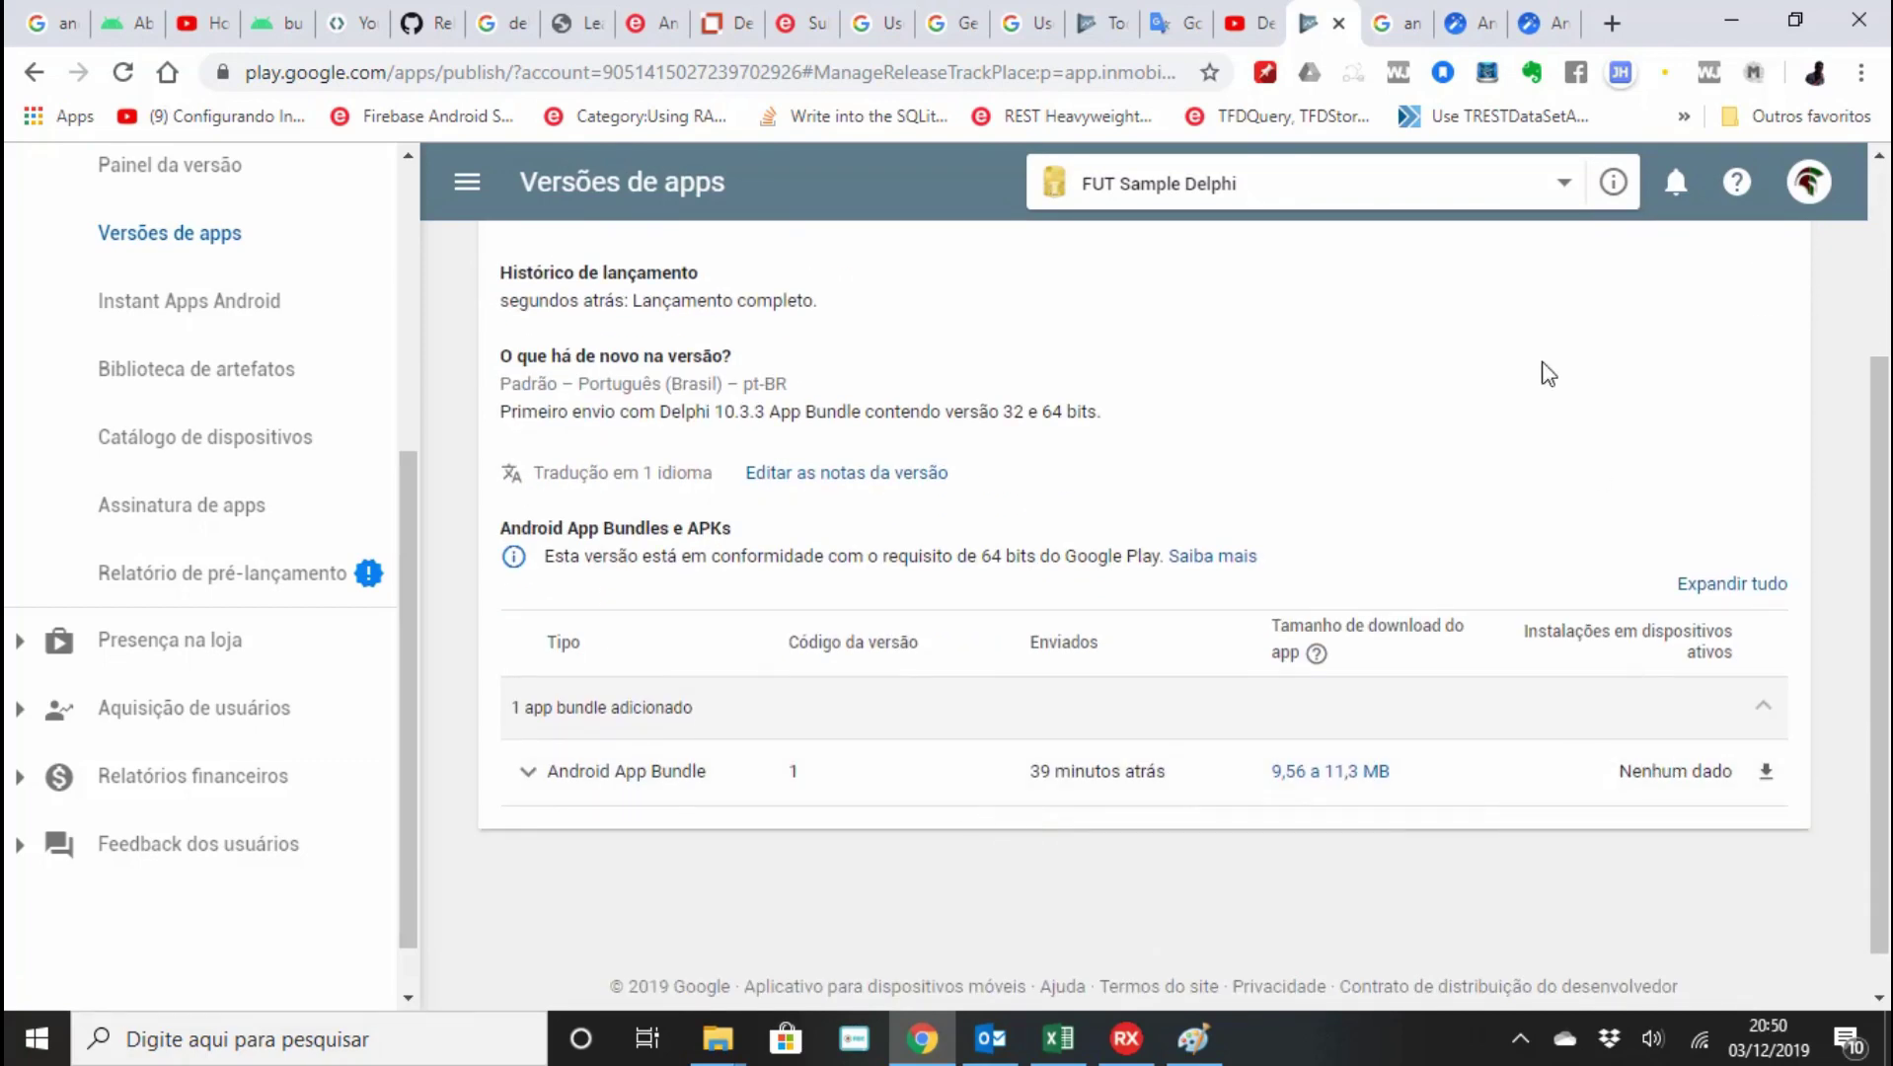
{"action": "scroll", "coordinate": [1531, 413], "scroll_direction": "up", "scroll_amount": 4}
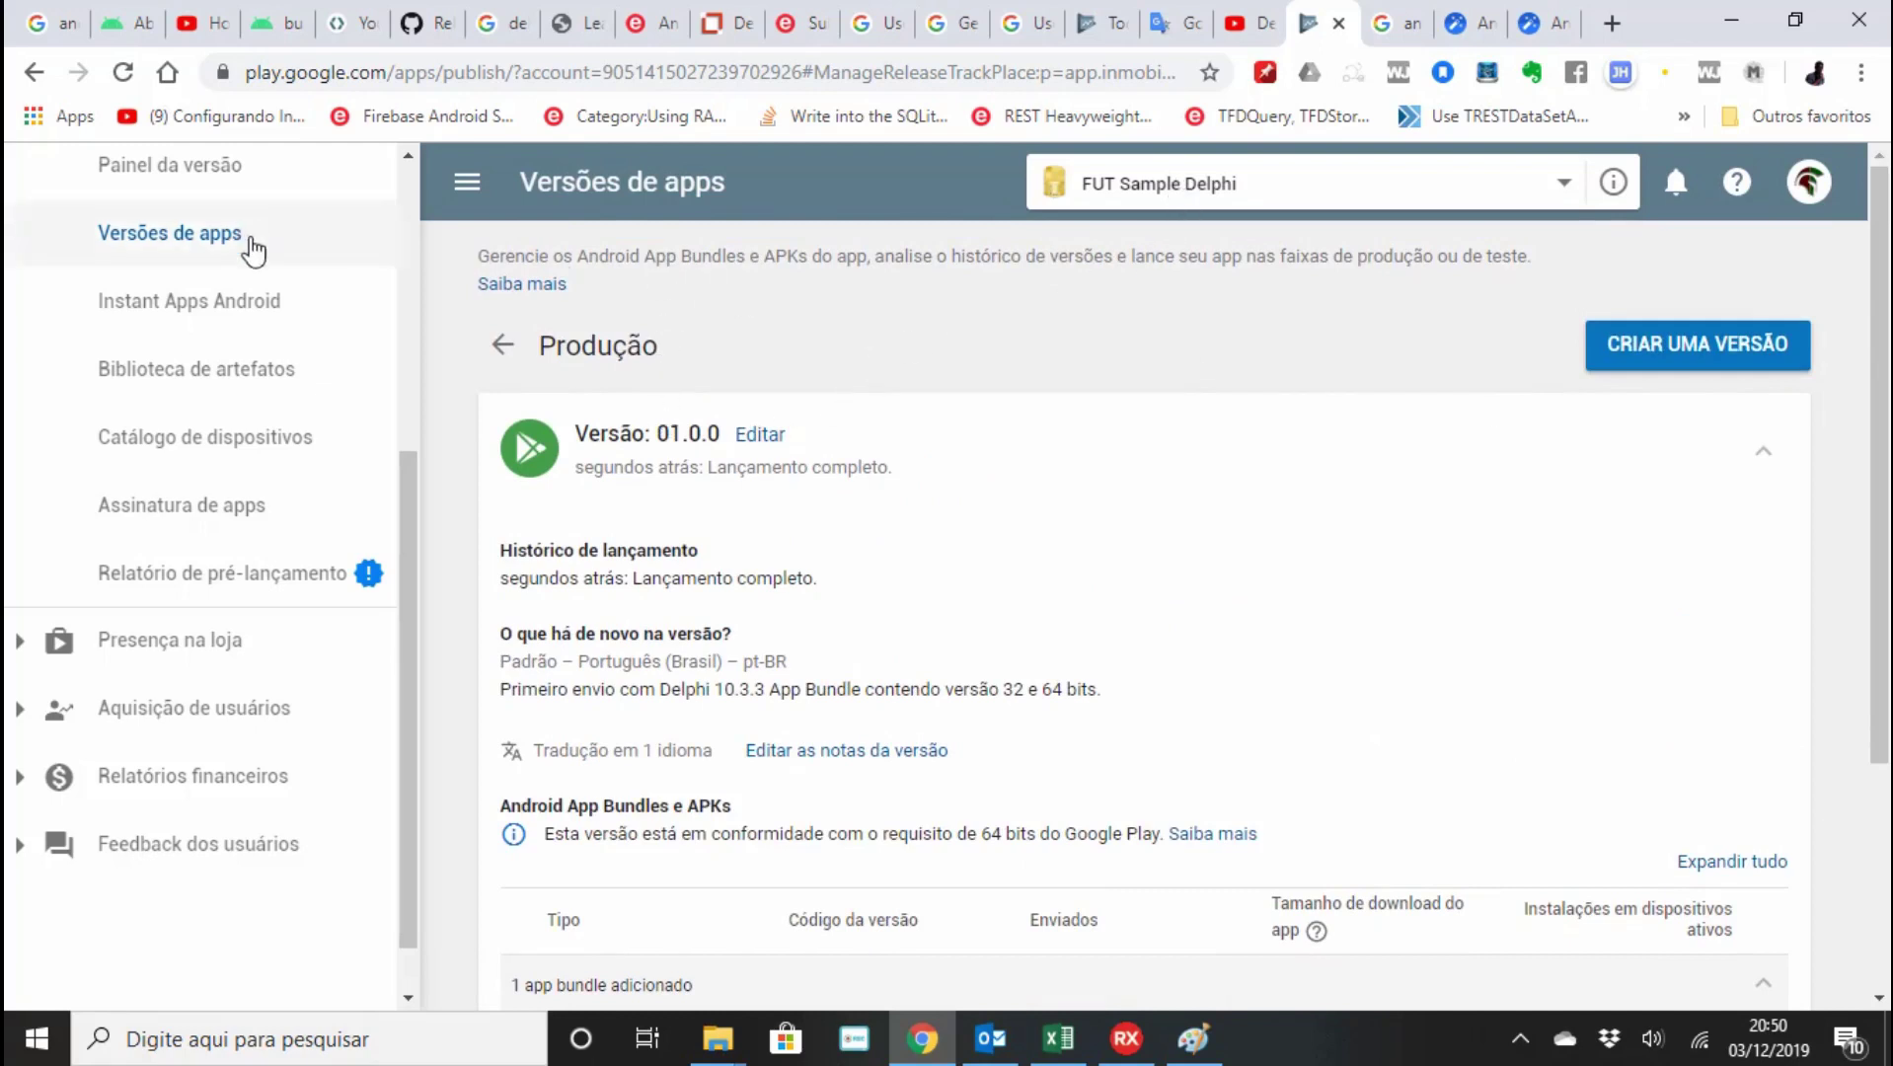
{"action": "left_click_drag", "start_coordinate": [410, 558], "coordinate": [409, 359]}
Open the Painel dashboard and check the Publicação pendente status of FUT Sample Delphi.
{"action": "left_click", "coordinate": [150, 175]}
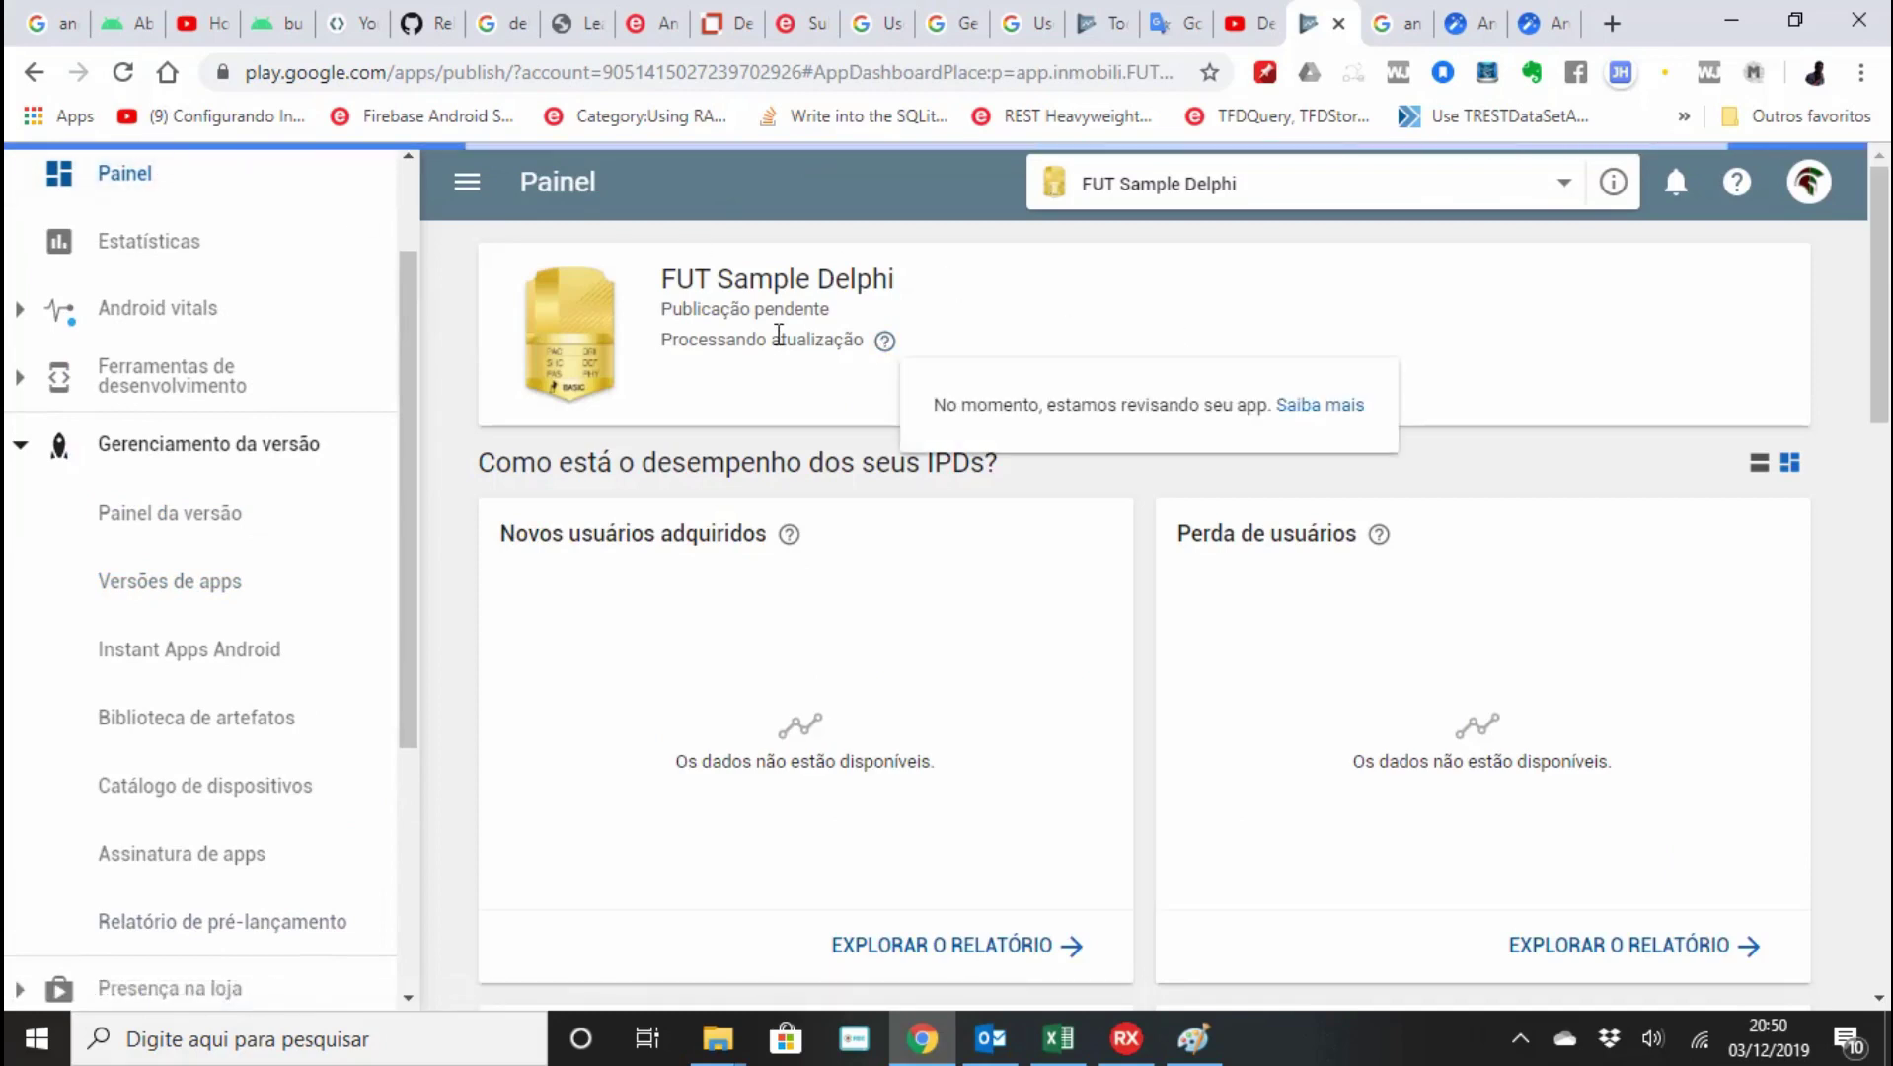
{"action": "mouse_move", "coordinate": [871, 339]}
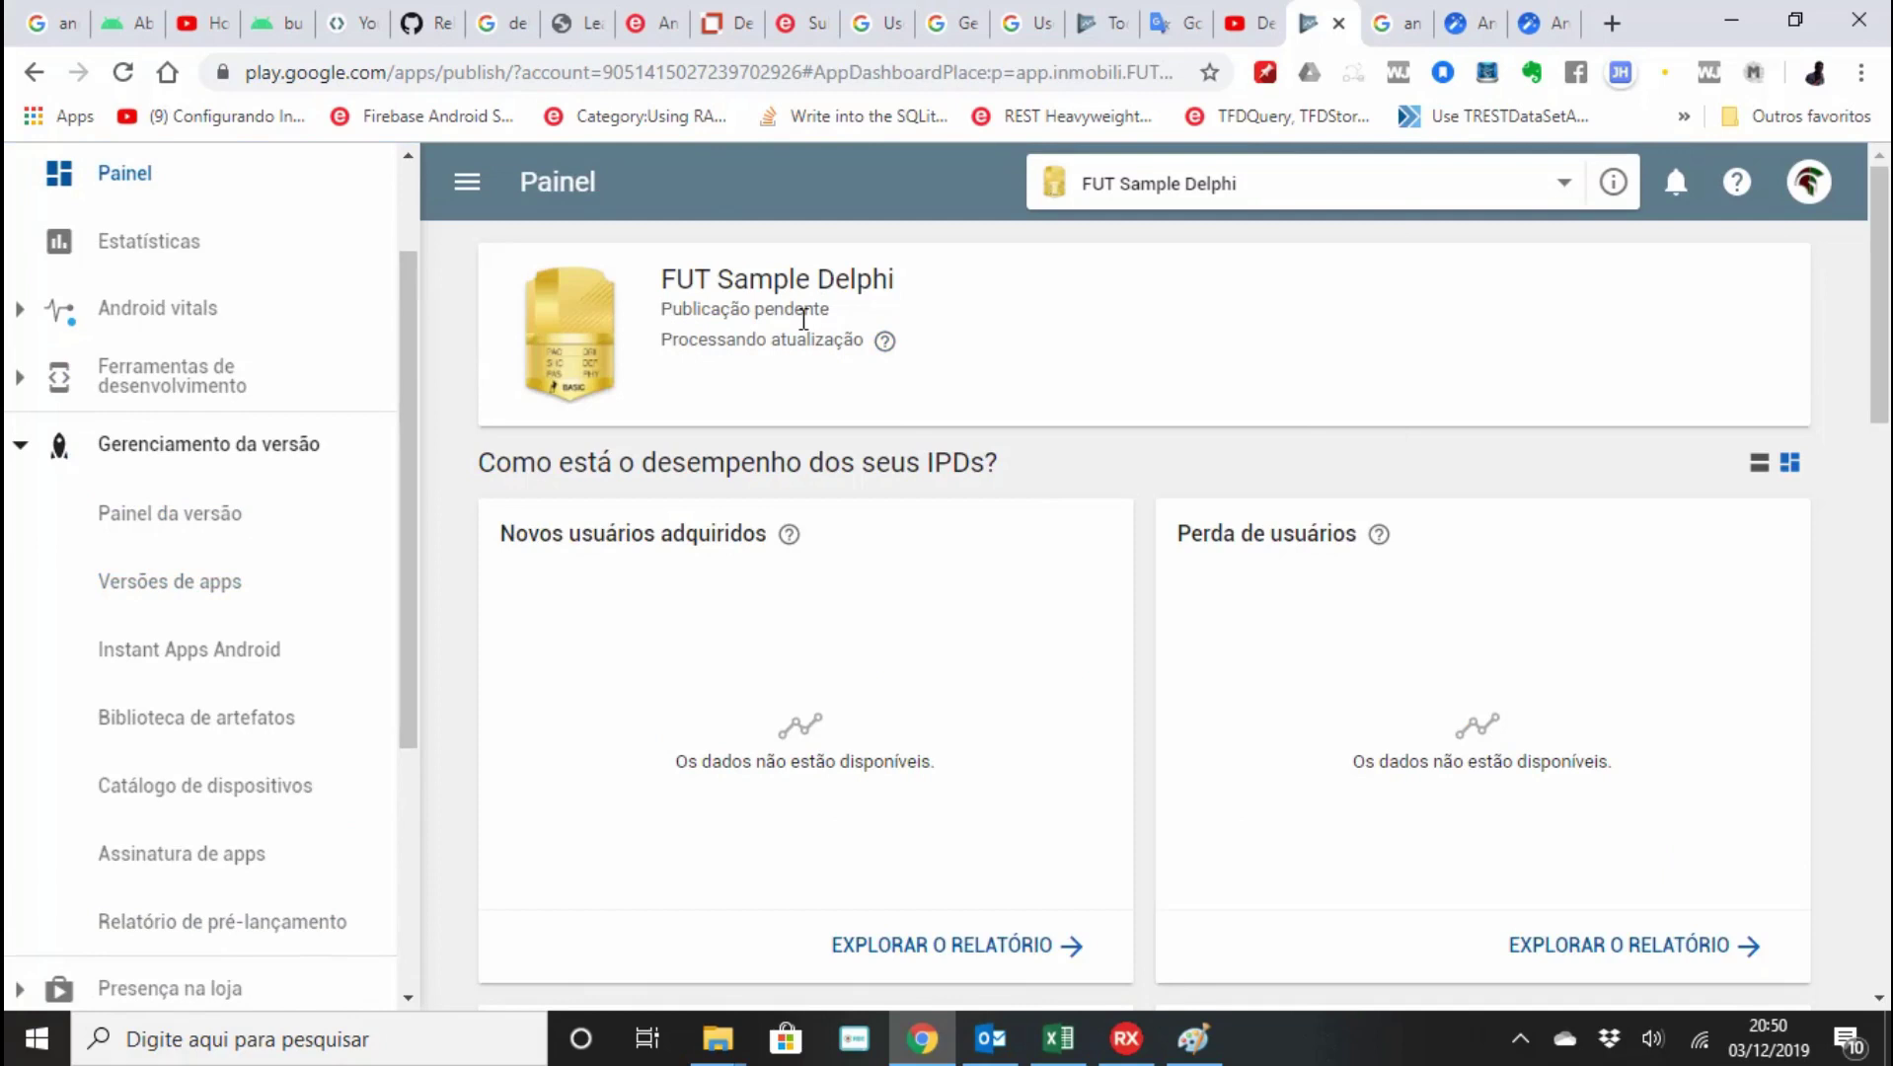
{"action": "triple_click", "coordinate": [722, 308]}
{"action": "mouse_move", "coordinate": [885, 339]}
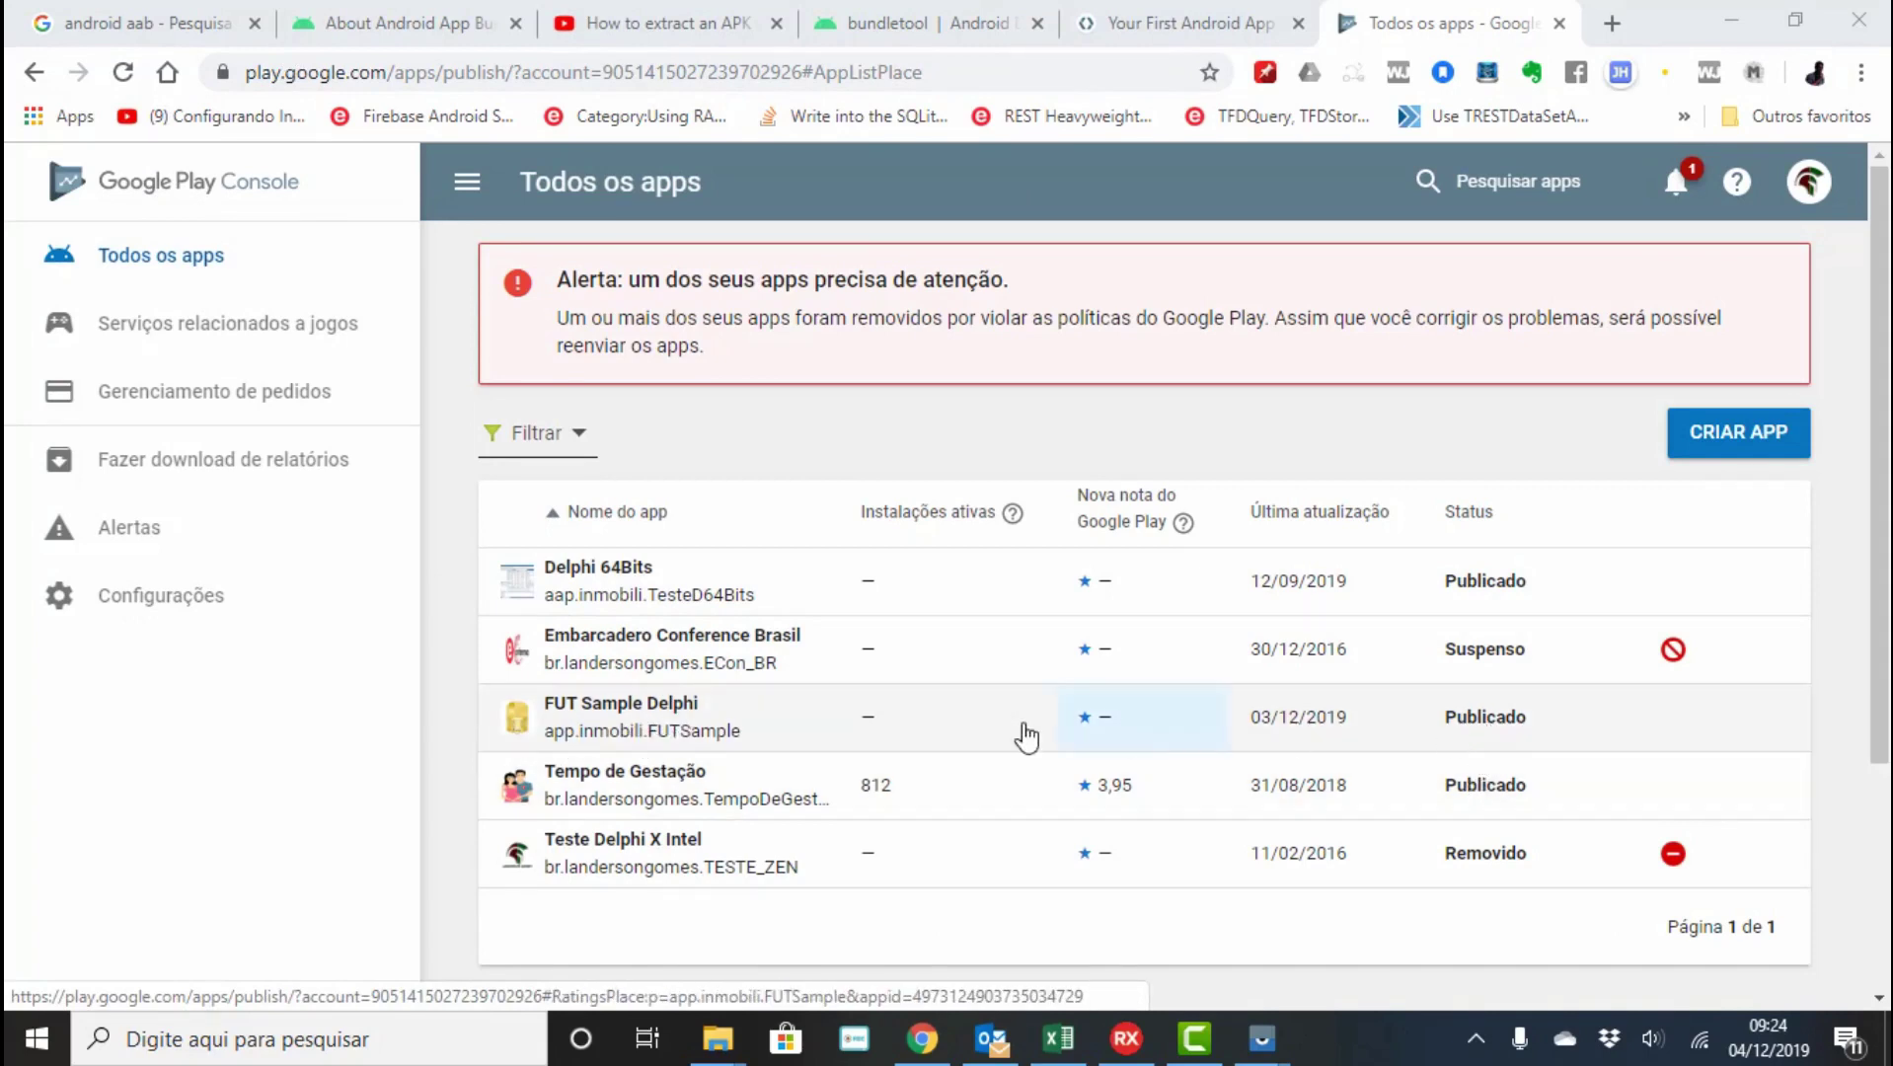
Open the FUT Sample Delphi dashboard and view its public page with VER NO GOOGLE PLAY.
{"action": "left_click", "coordinate": [642, 718]}
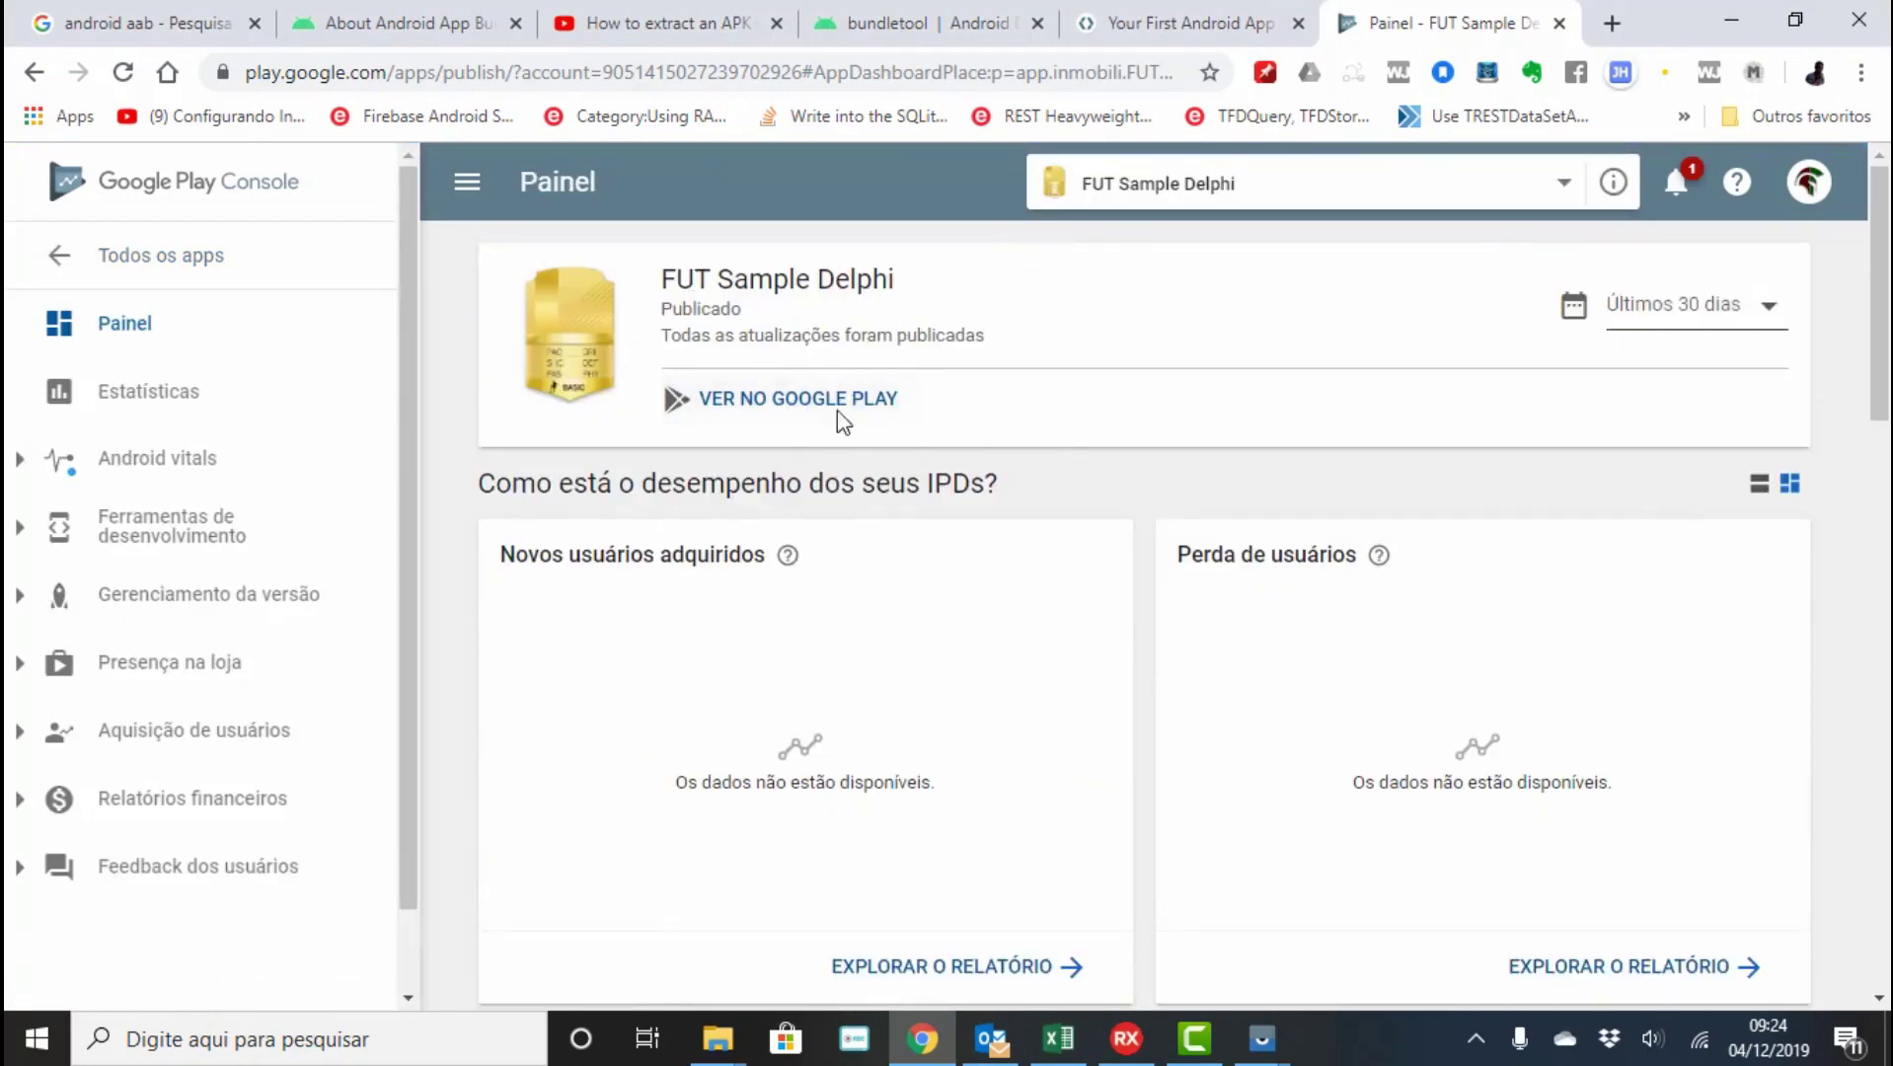
{"action": "scroll", "coordinate": [785, 394], "scroll_direction": "down", "scroll_amount": 3}
{"action": "scroll", "coordinate": [782, 385], "scroll_direction": "down", "scroll_amount": 17}
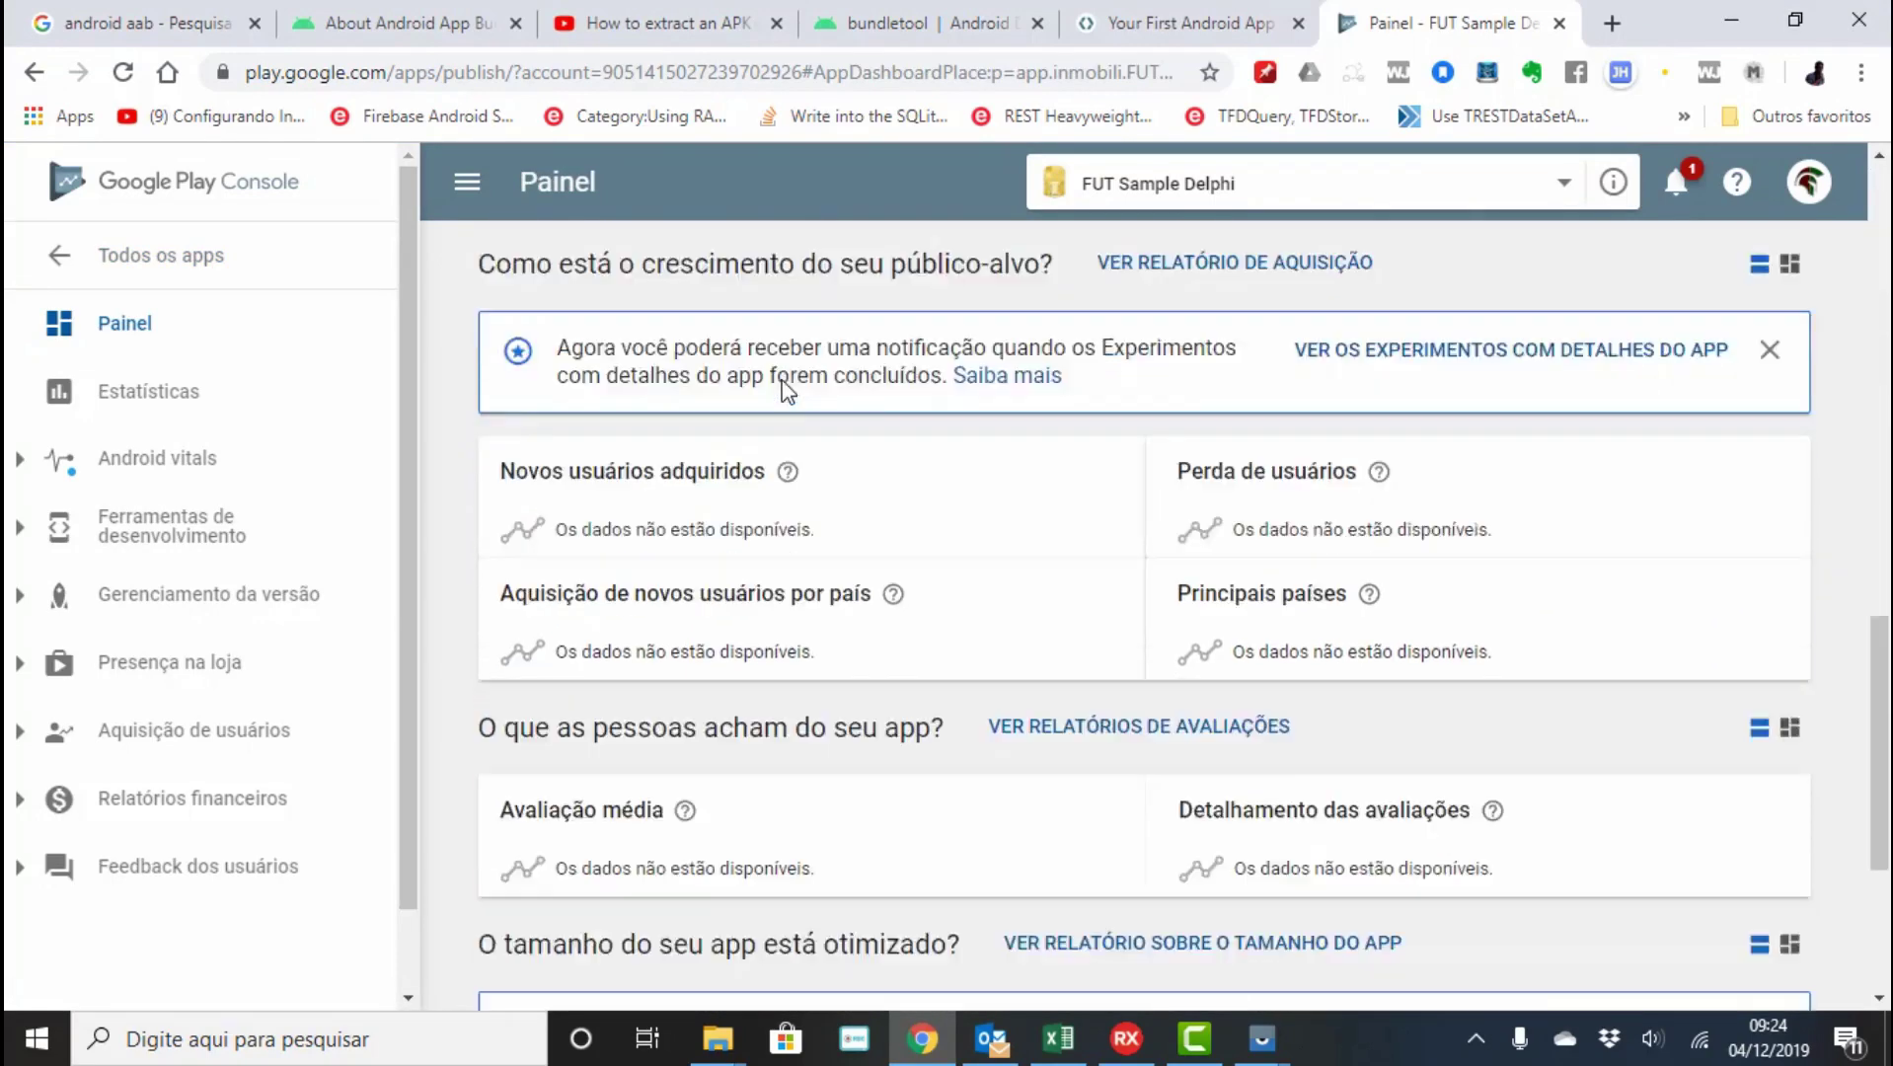
{"action": "scroll", "coordinate": [783, 385], "scroll_direction": "up", "scroll_amount": 10}
{"action": "scroll", "coordinate": [784, 394], "scroll_direction": "up", "scroll_amount": 9}
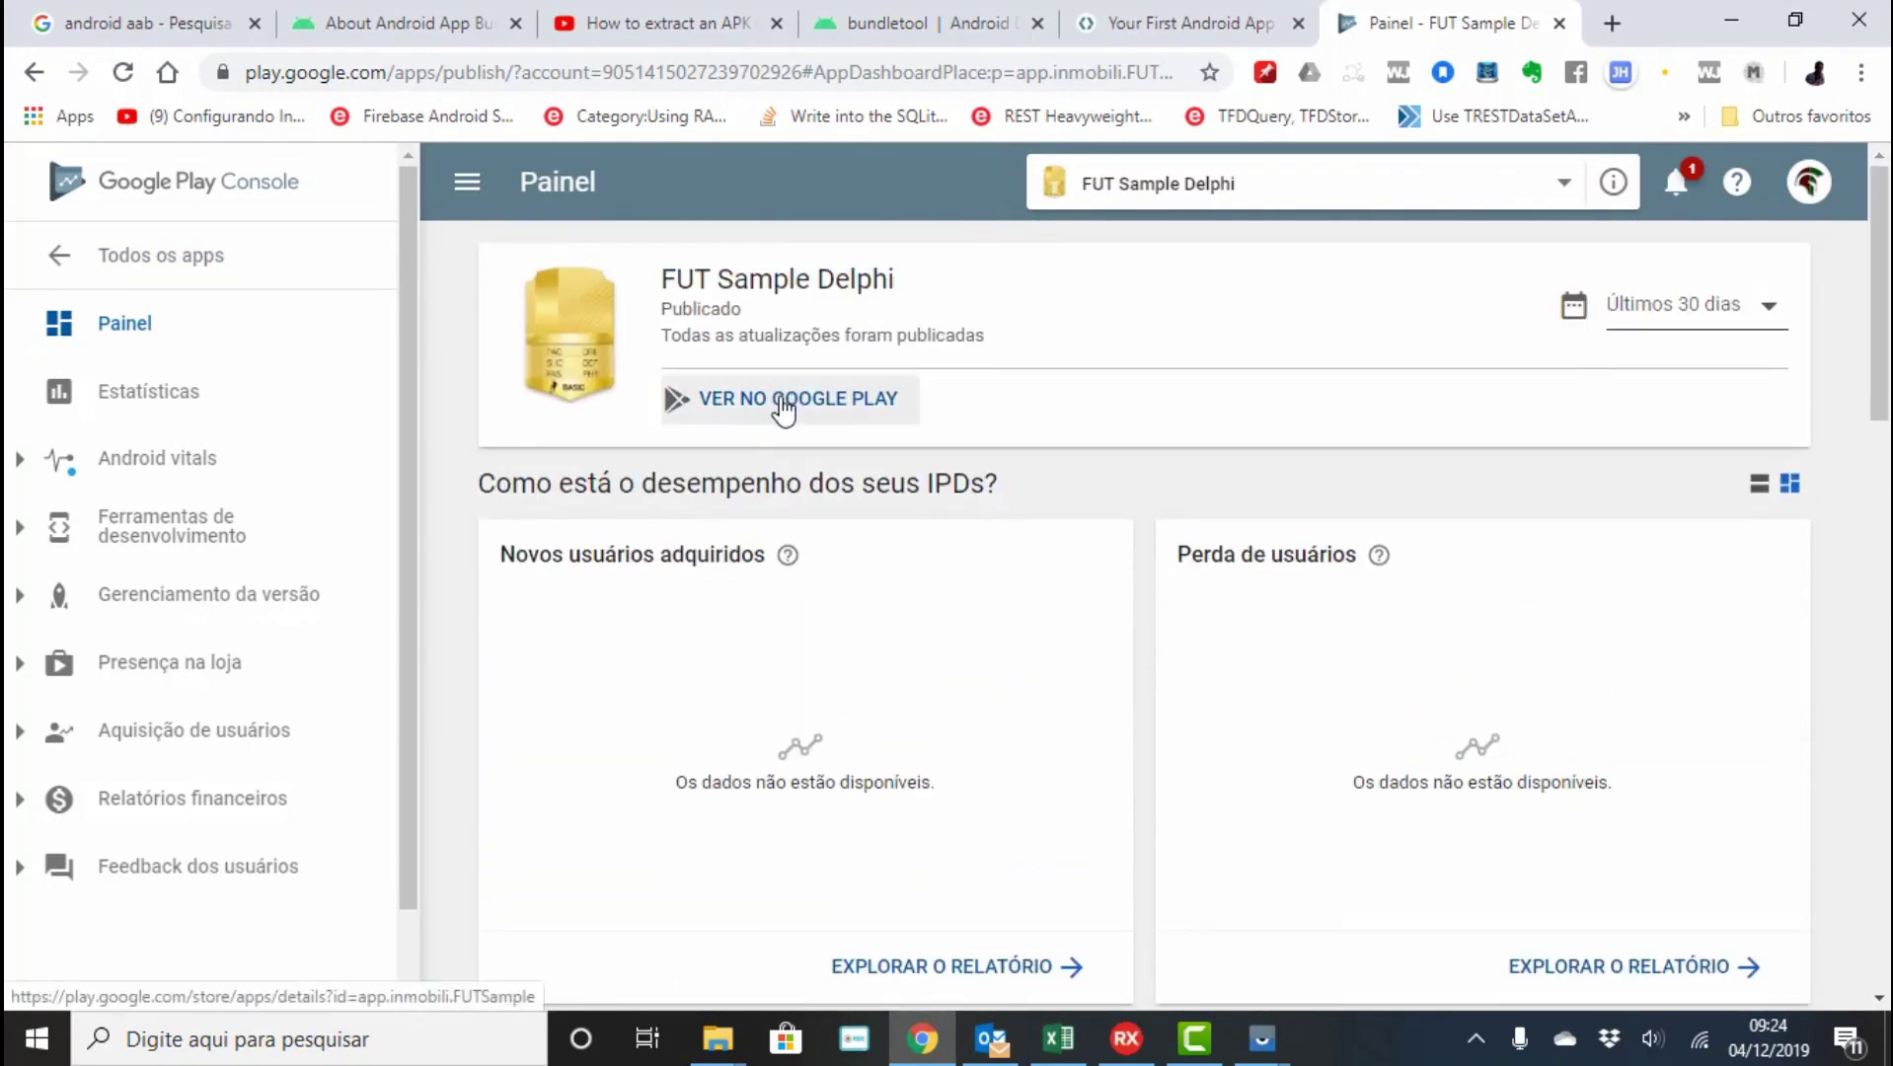
{"action": "left_click", "coordinate": [782, 405]}
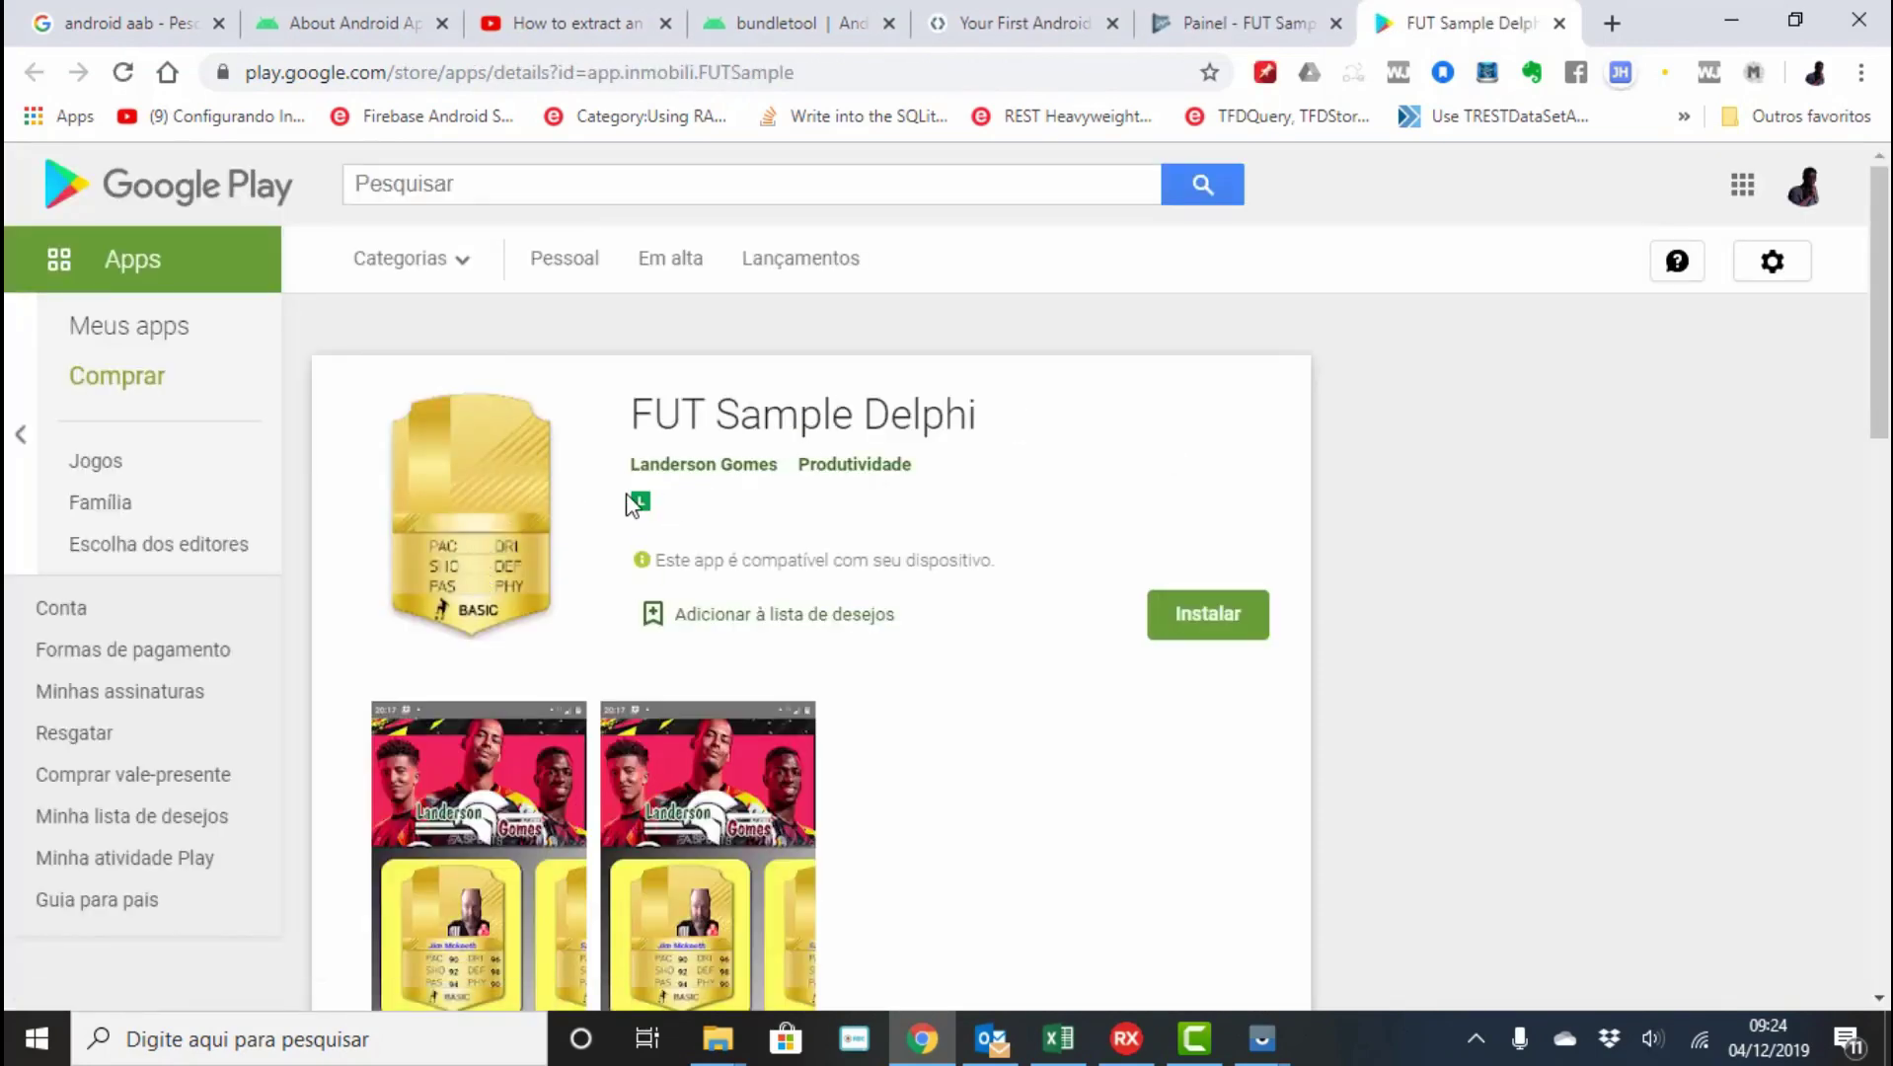
Install FUT Sample Delphi on the motorola one, verifying with the account password.
{"action": "scroll", "coordinate": [625, 498], "scroll_direction": "down", "scroll_amount": 3}
{"action": "scroll", "coordinate": [691, 523], "scroll_direction": "up", "scroll_amount": 3}
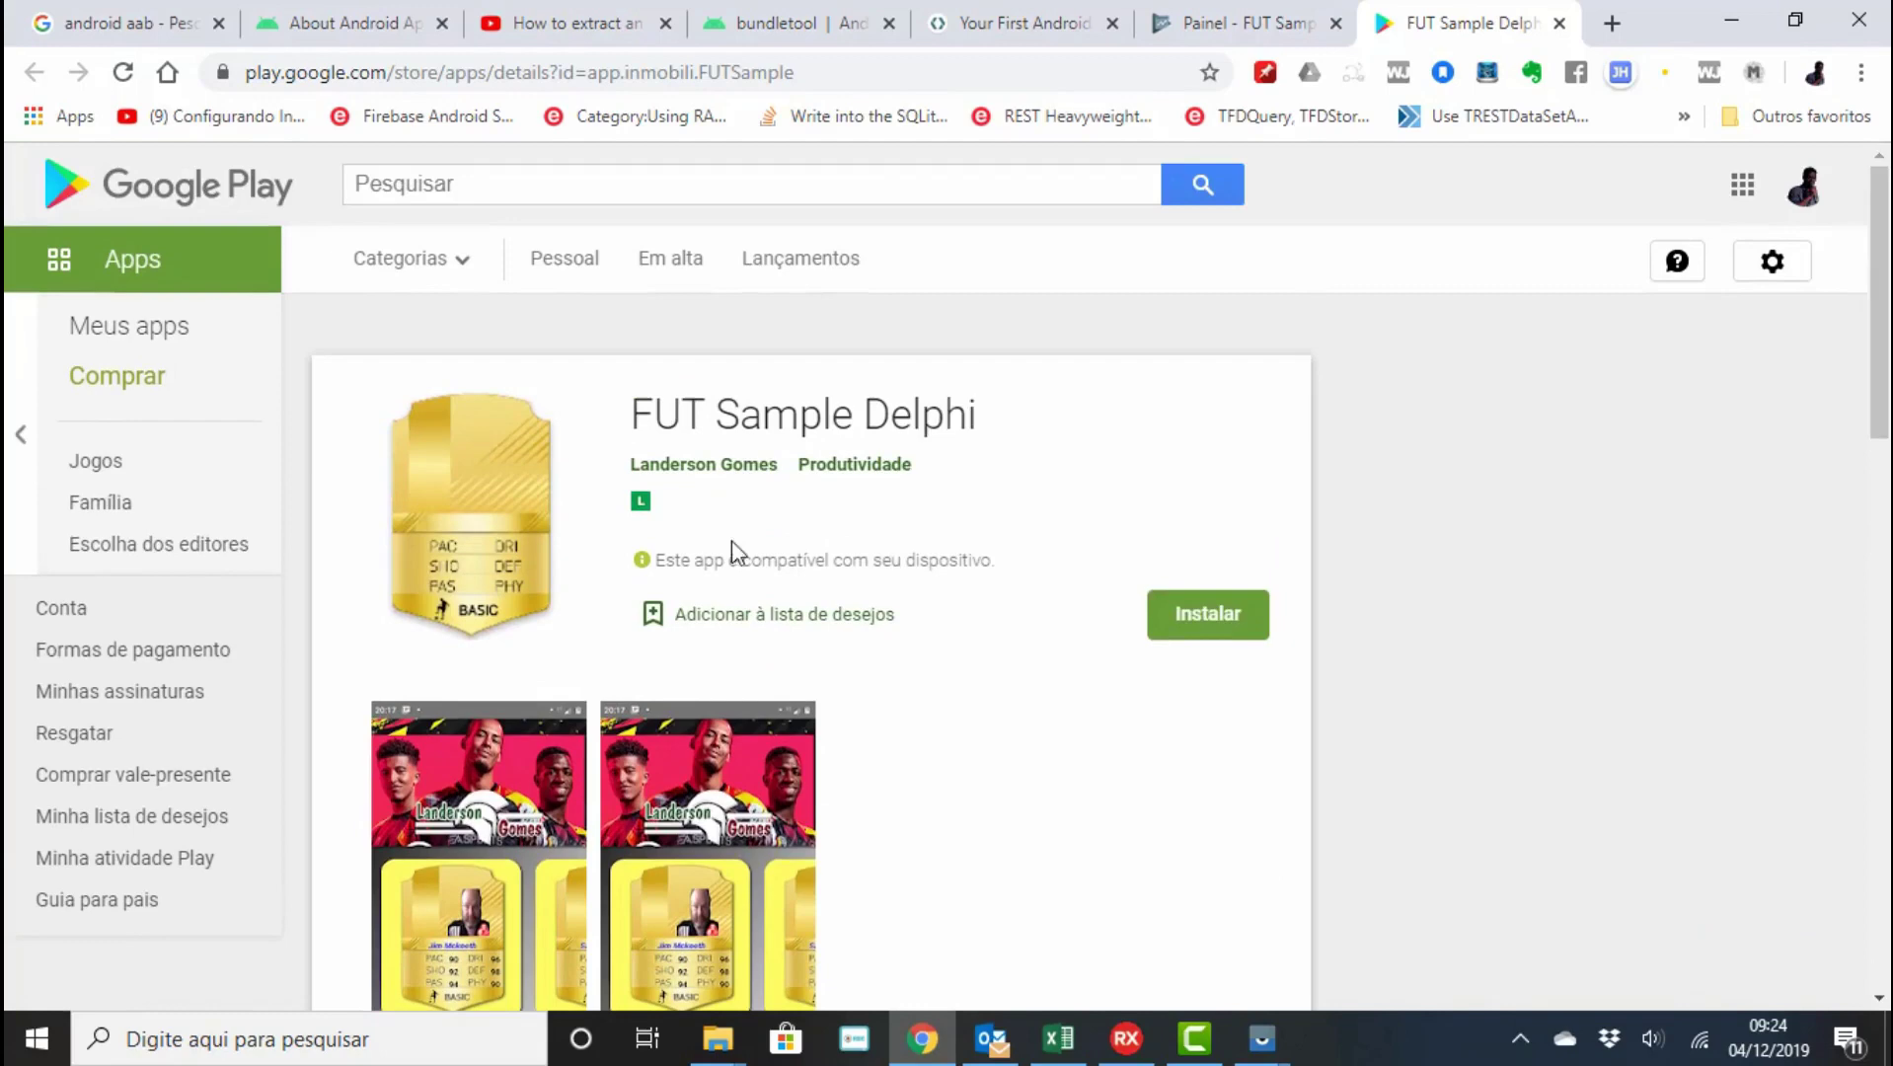
{"action": "left_click", "coordinate": [1221, 616]}
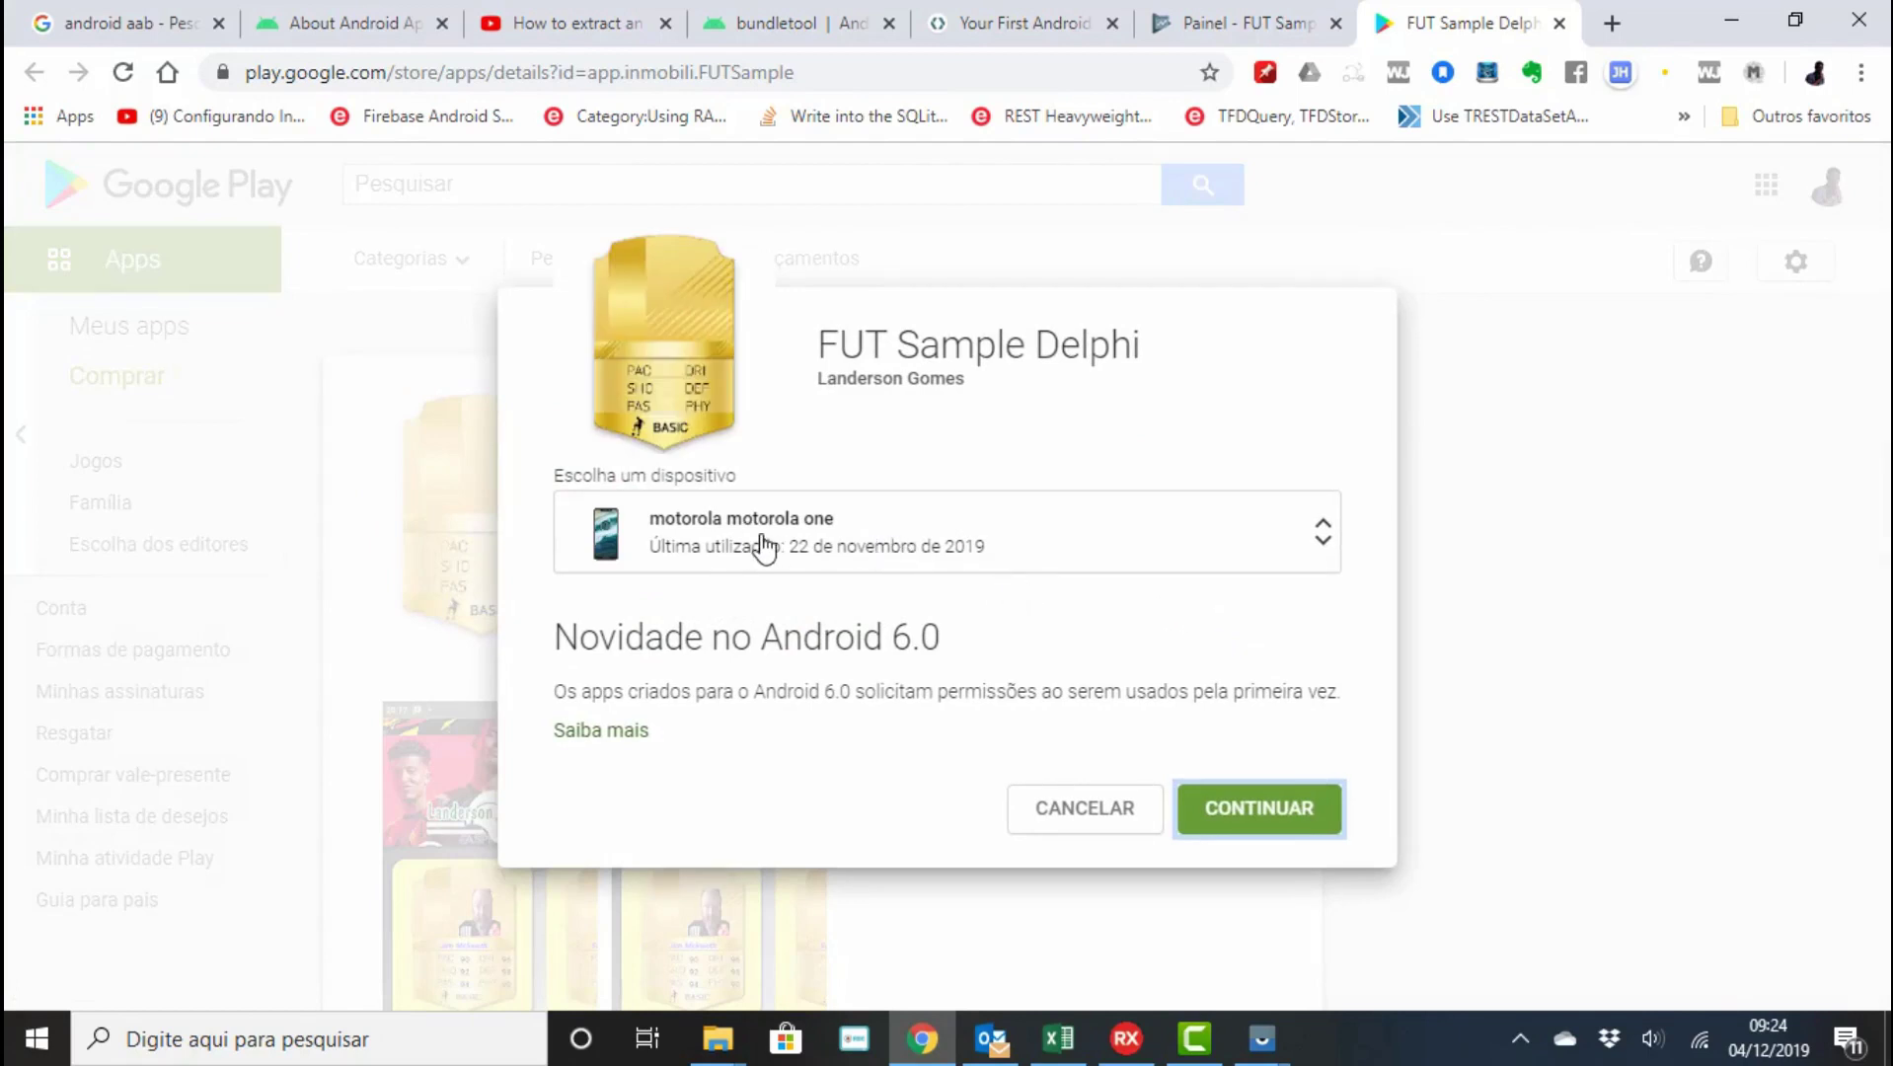
{"action": "left_click", "coordinate": [1237, 807]}
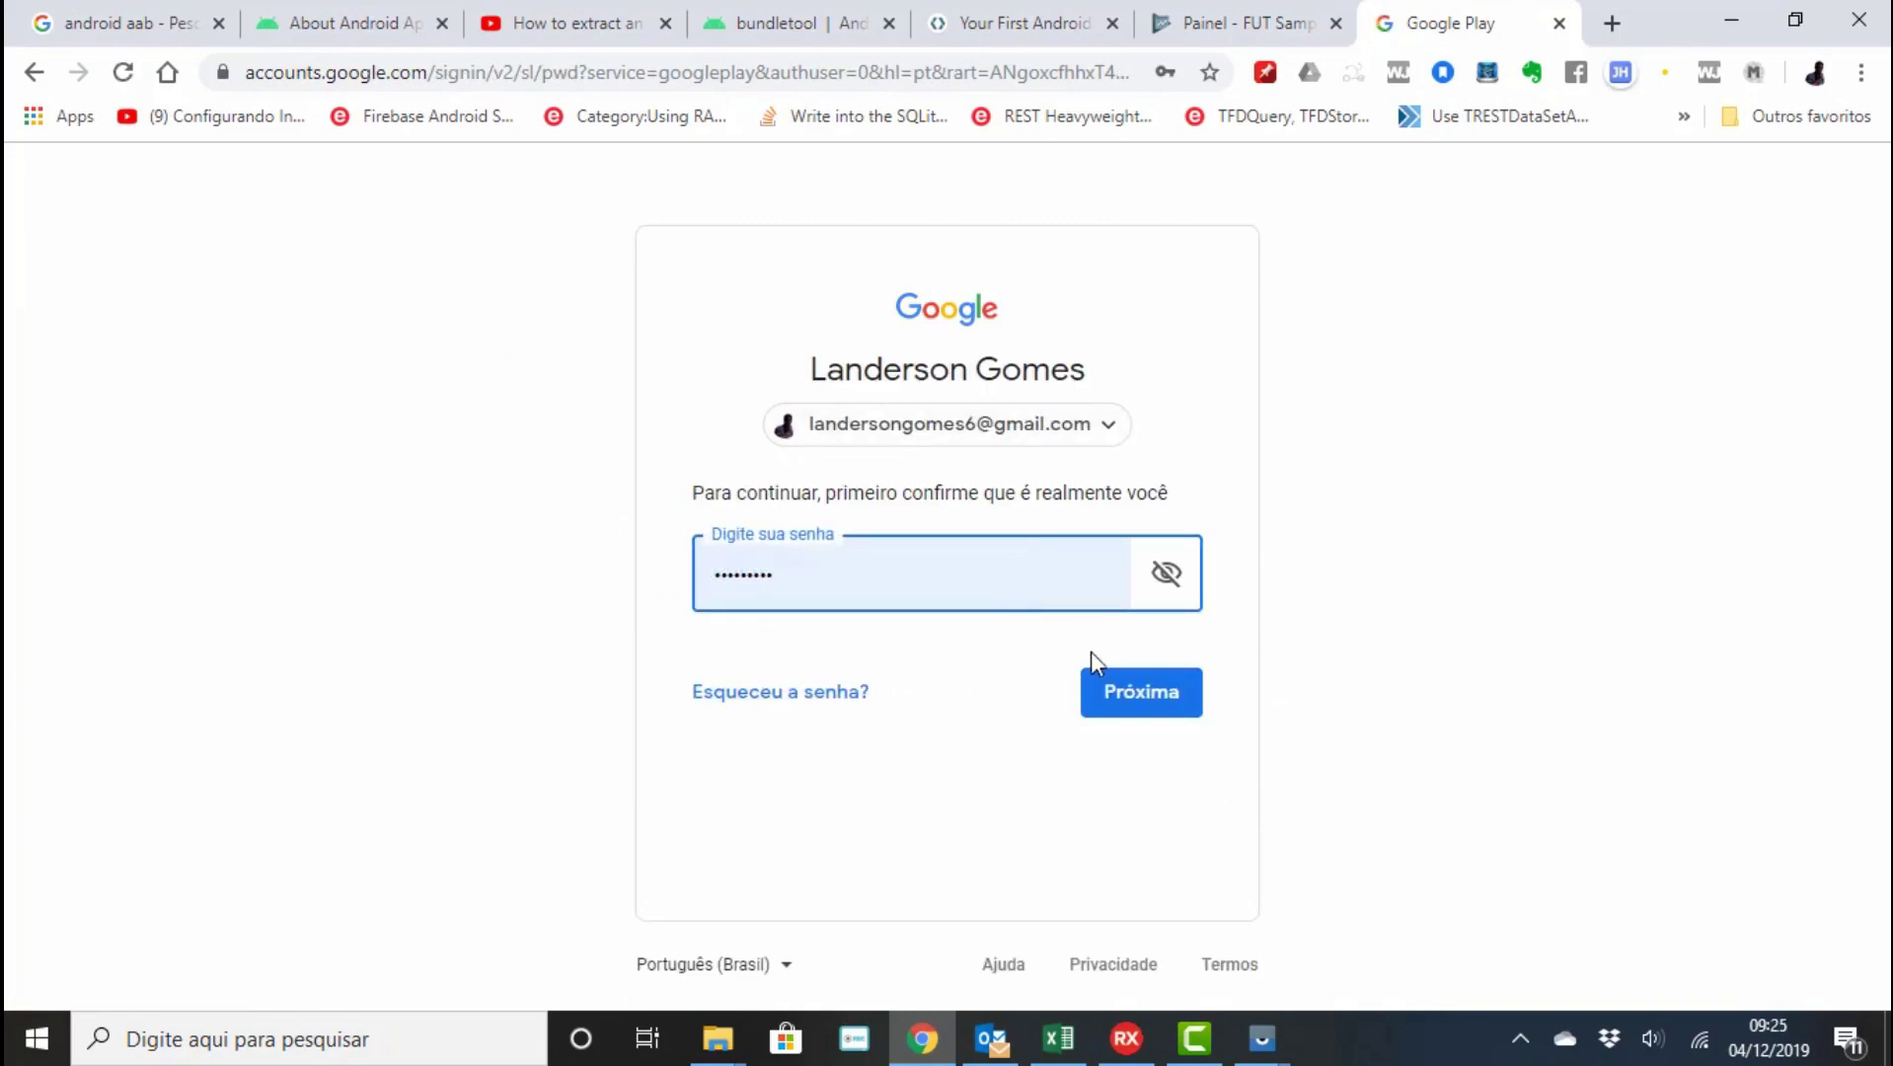
{"action": "left_click", "coordinate": [1104, 691]}
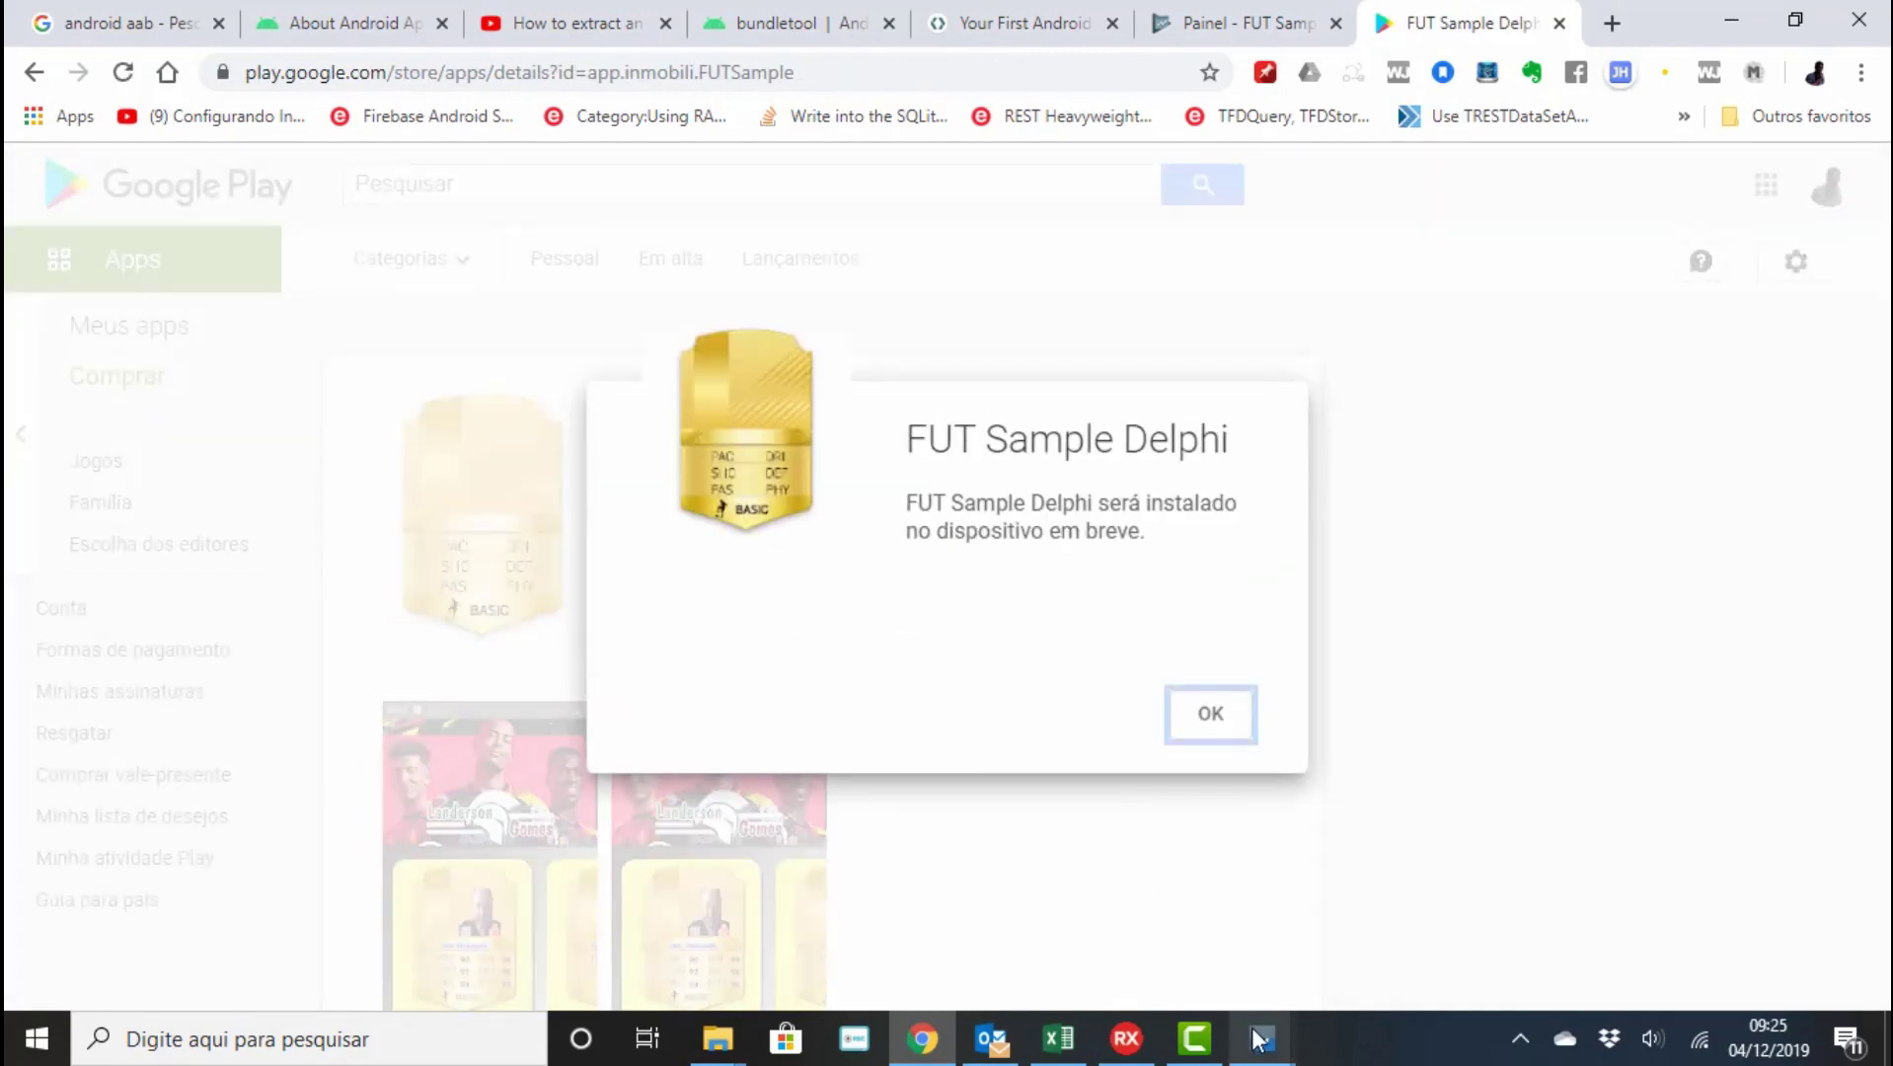
{"action": "left_click", "coordinate": [1211, 716]}
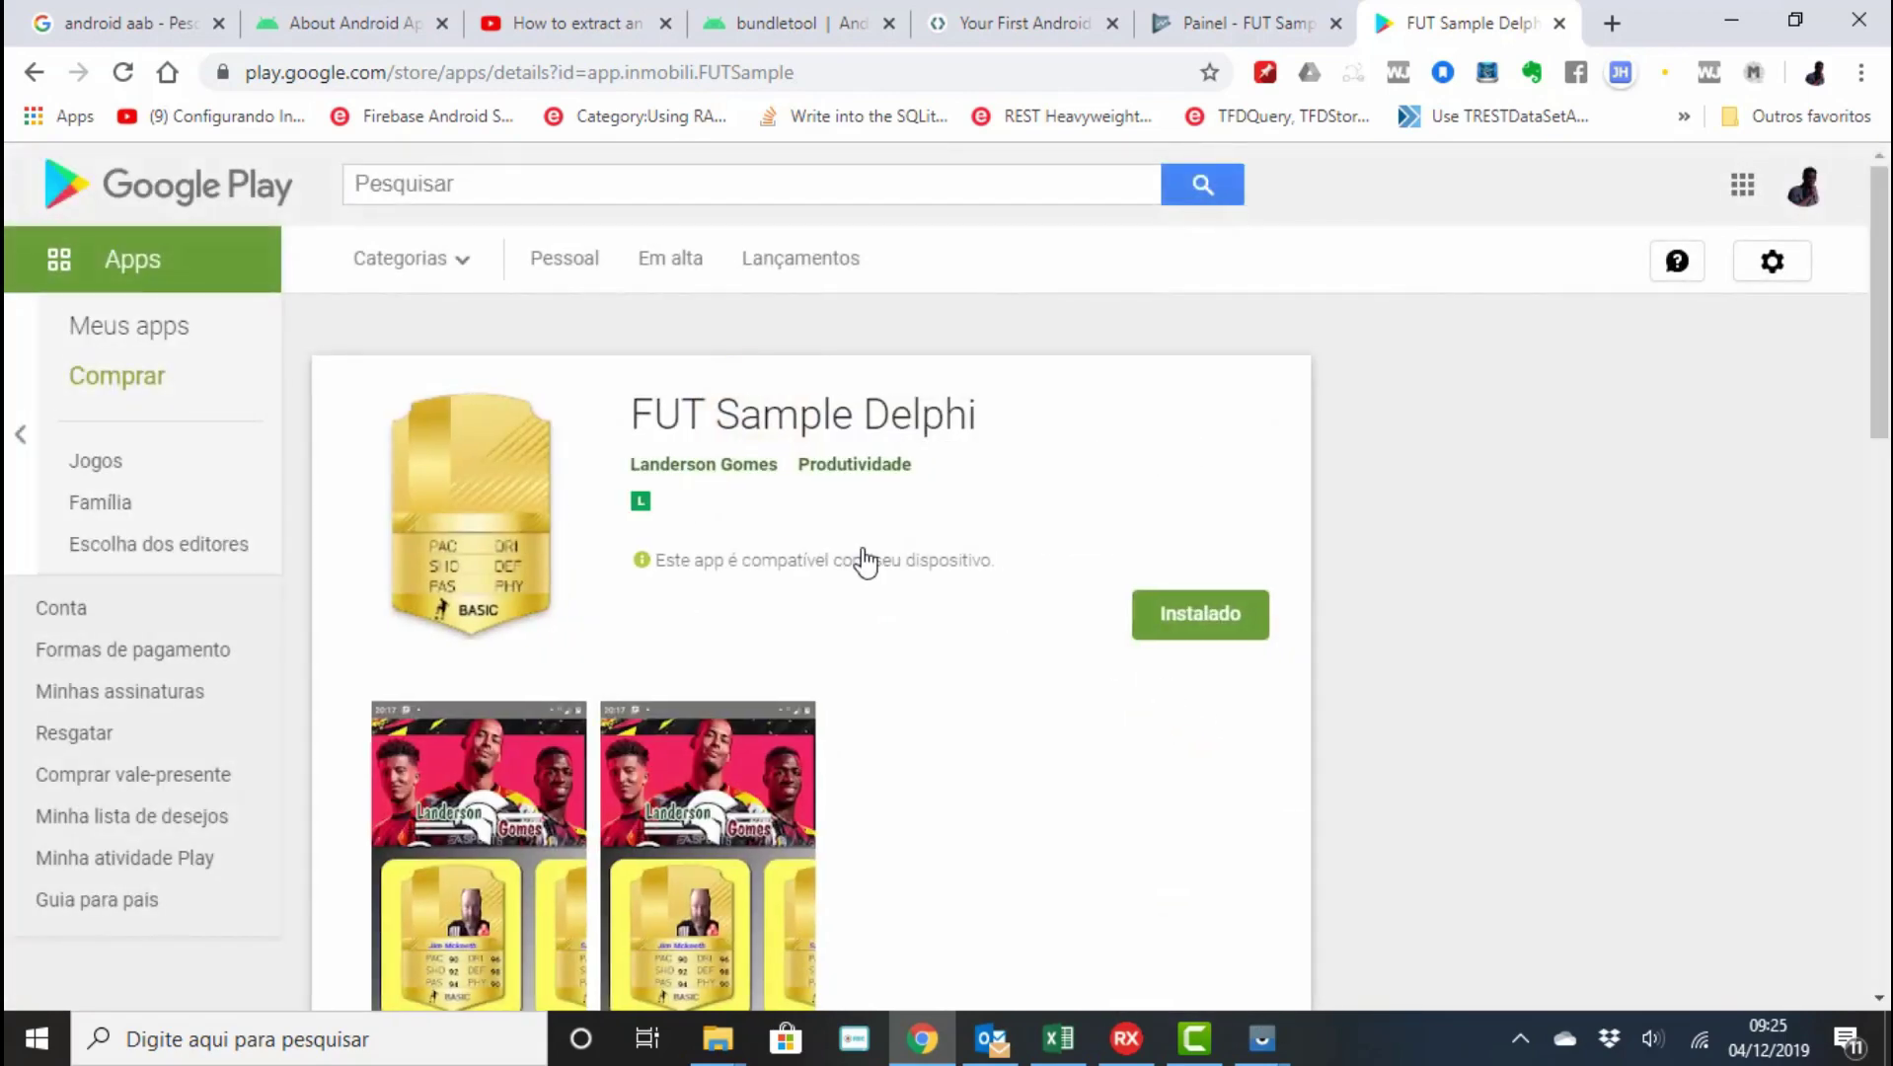
Bring up the Vysor phone mirror and launch FUT Sample Delphi from the app drawer.
{"action": "mouse_move", "coordinate": [1266, 1049]}
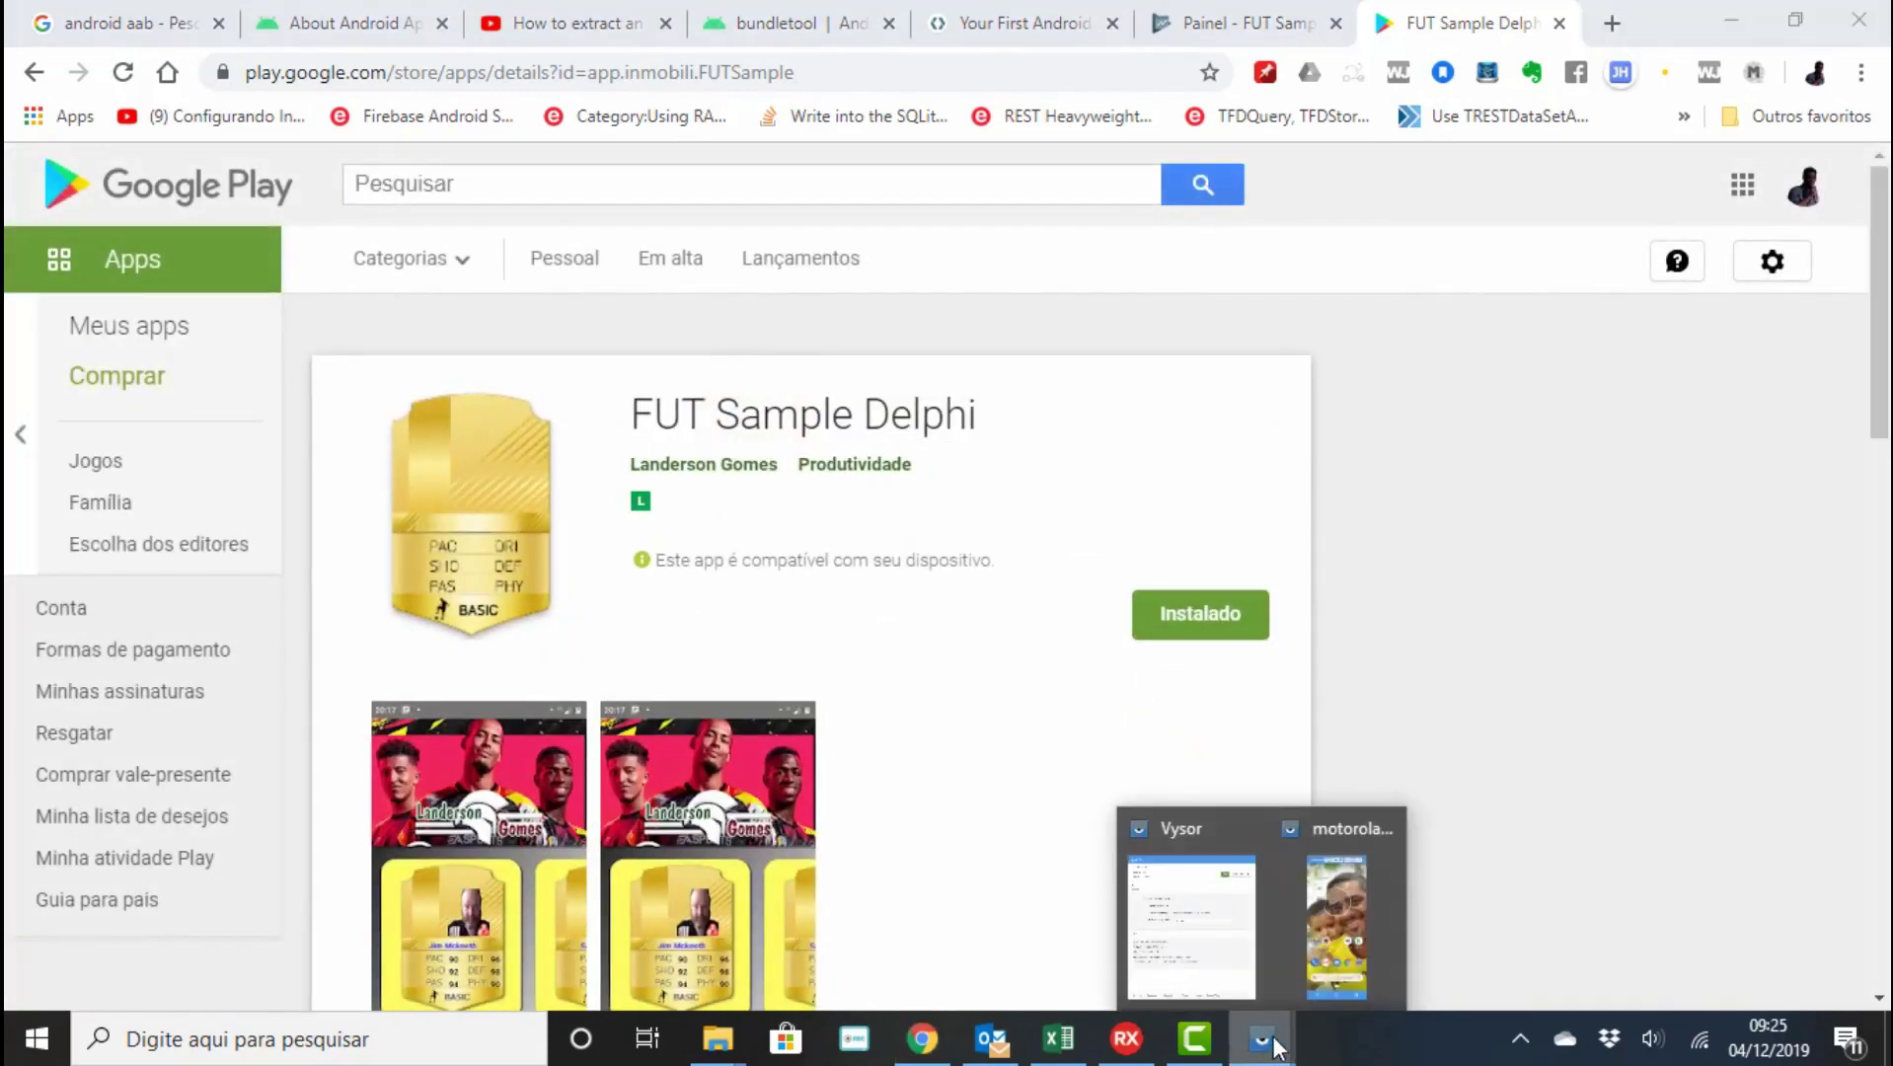
{"action": "left_click", "coordinate": [1312, 962]}
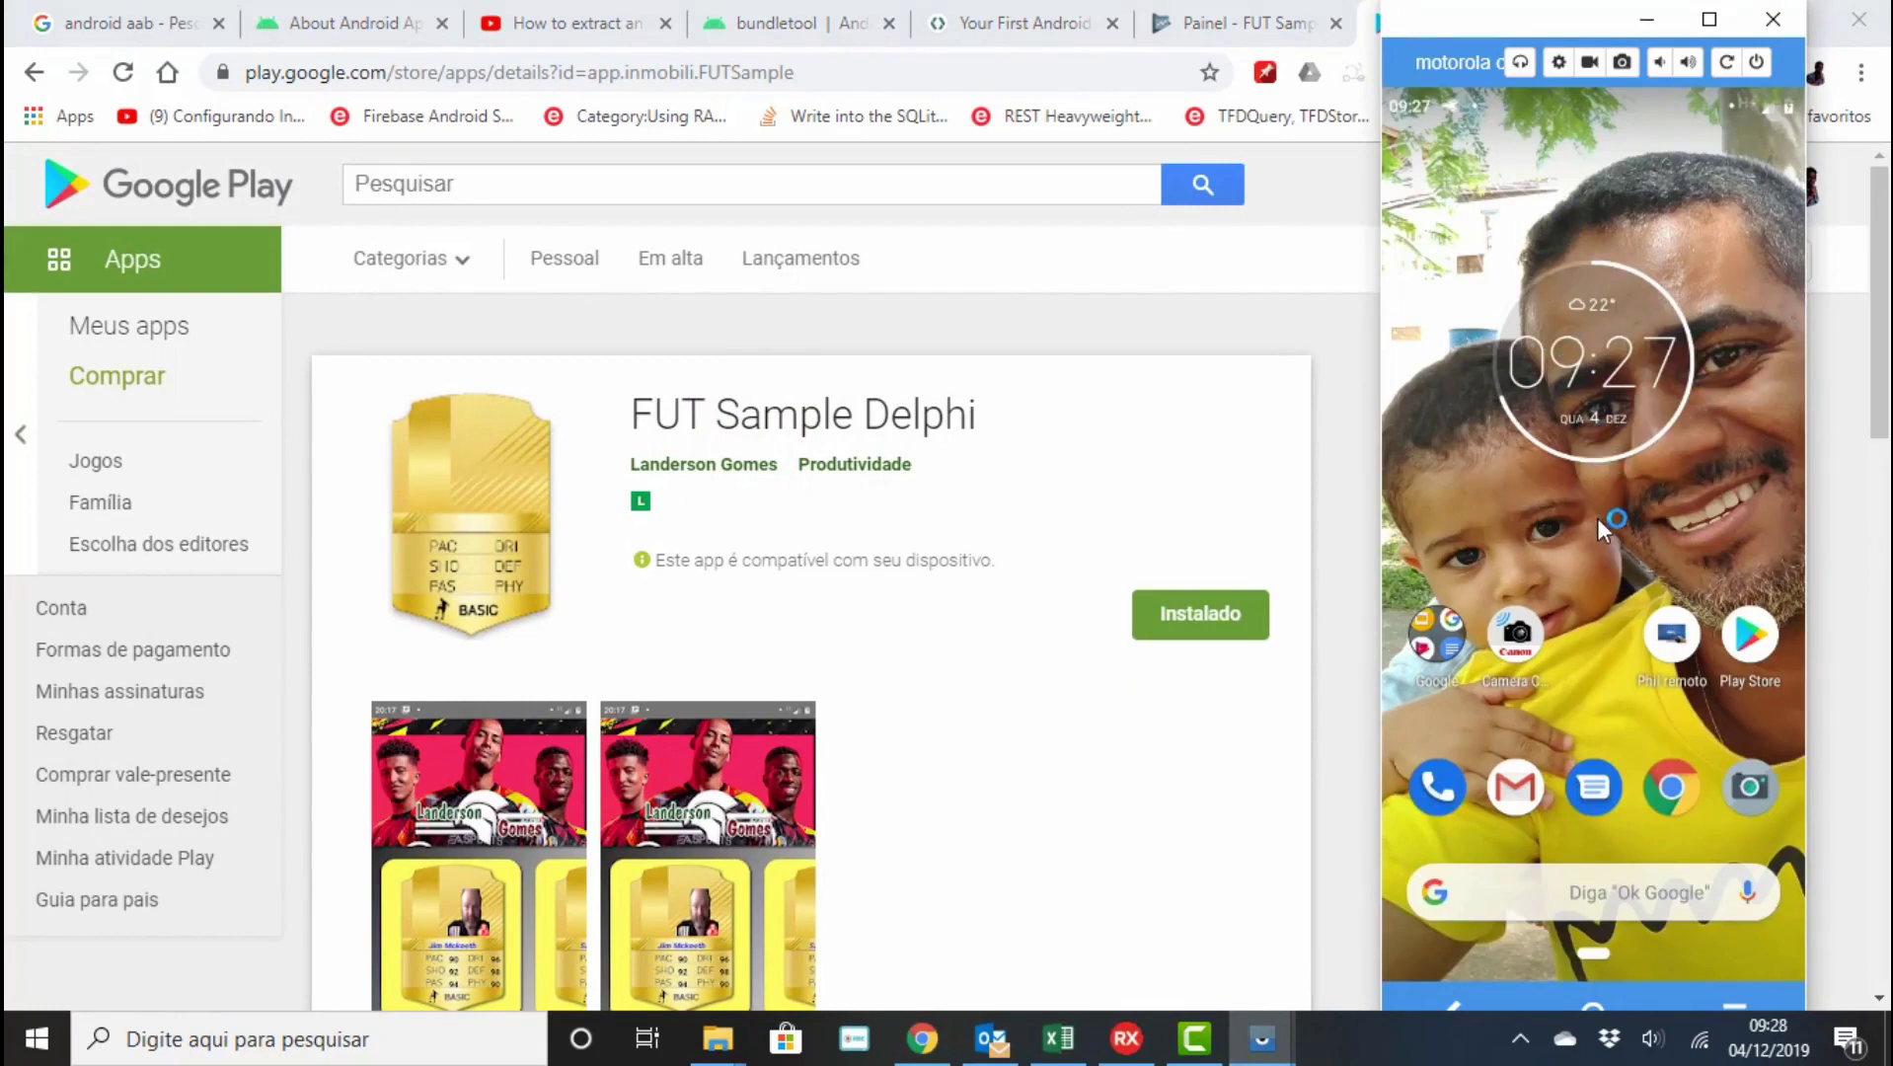
{"action": "scroll", "coordinate": [1596, 577], "scroll_direction": "down", "scroll_amount": 2}
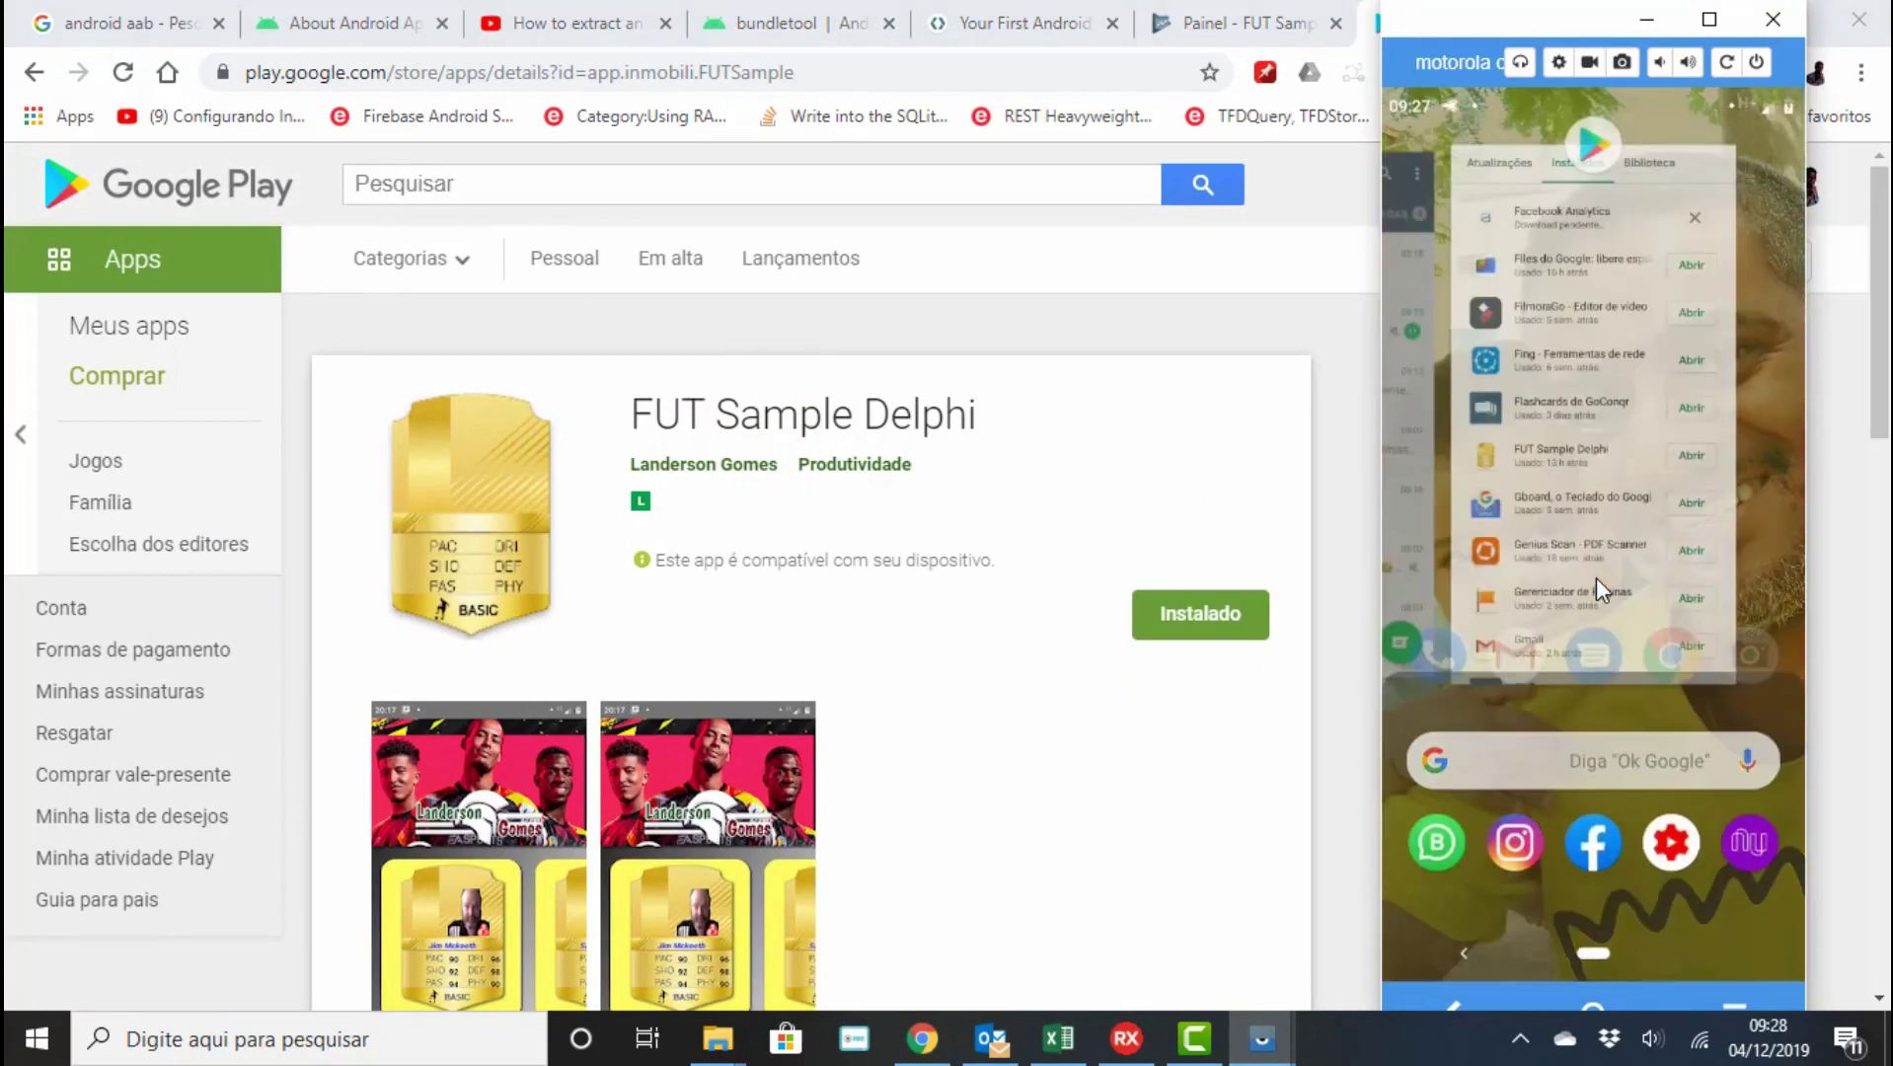
{"action": "scroll", "coordinate": [1596, 576], "scroll_direction": "down", "scroll_amount": 5}
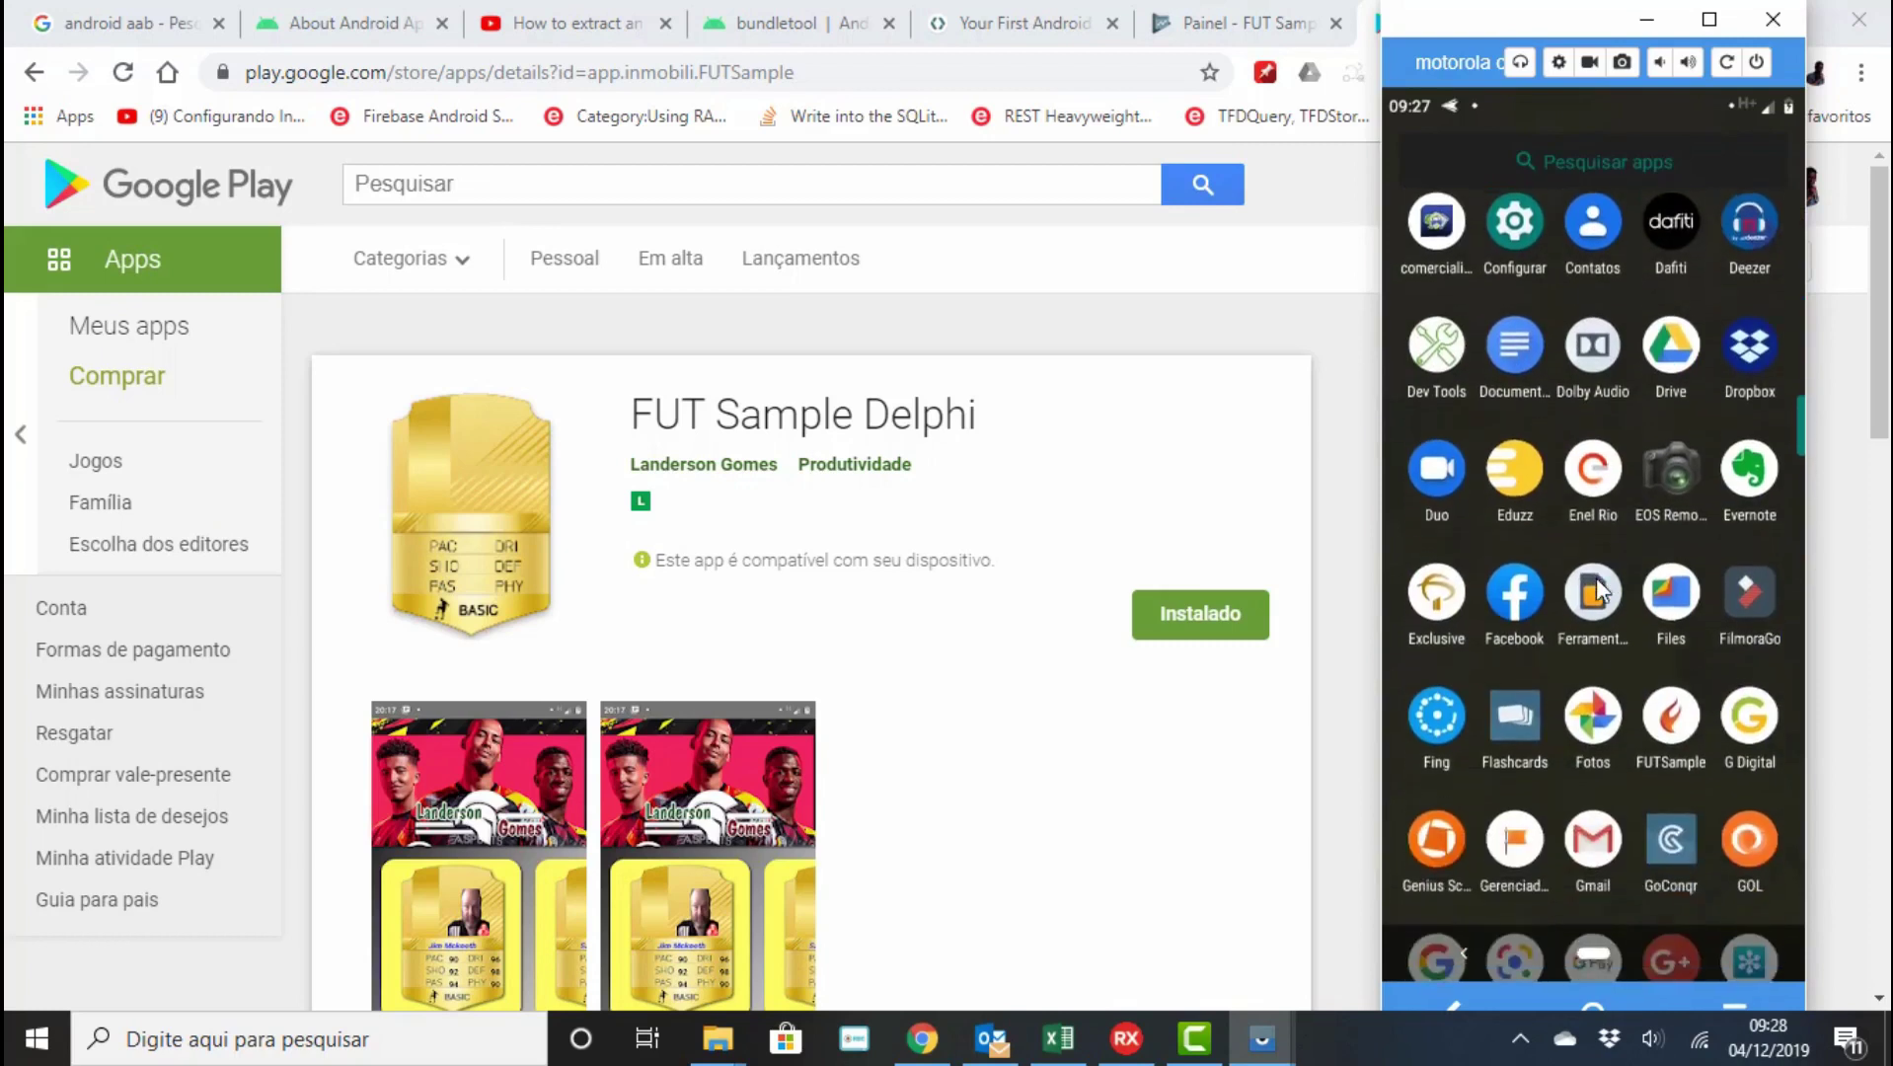
{"action": "left_click", "coordinate": [1681, 715]}
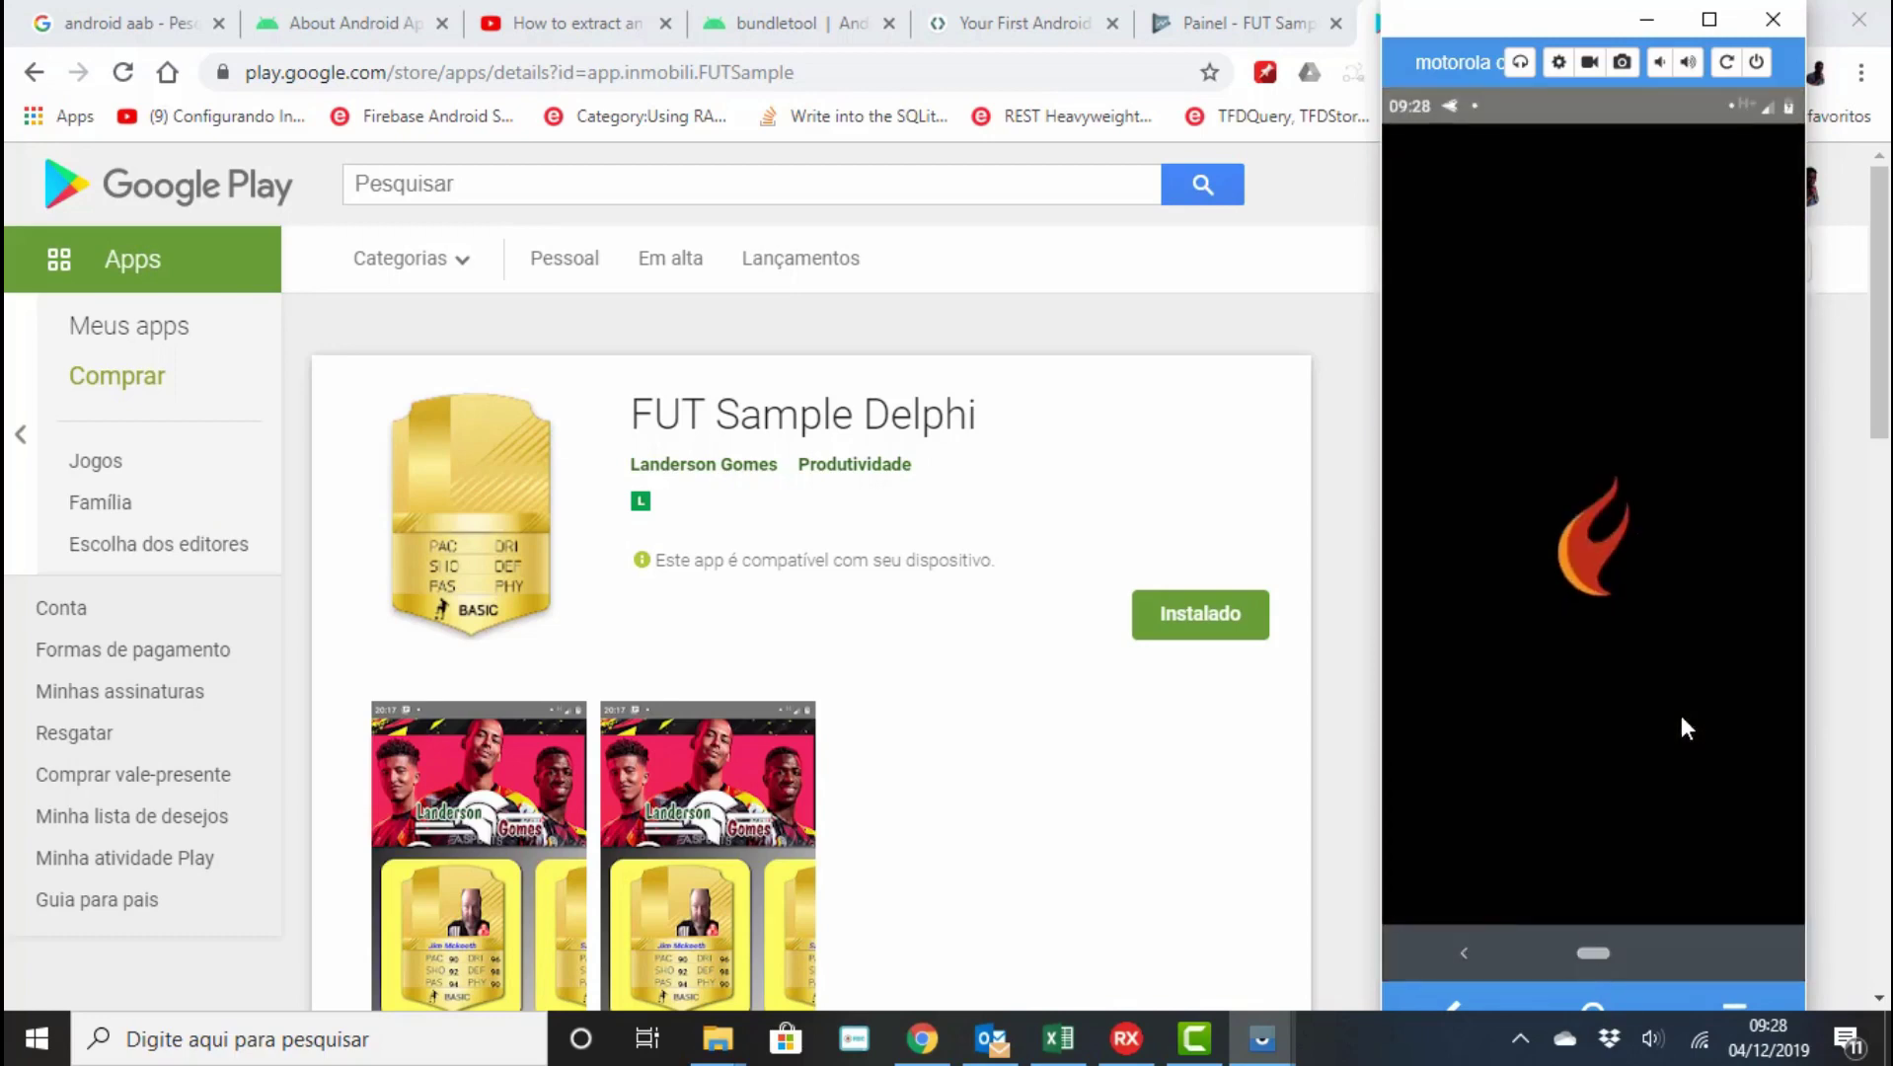